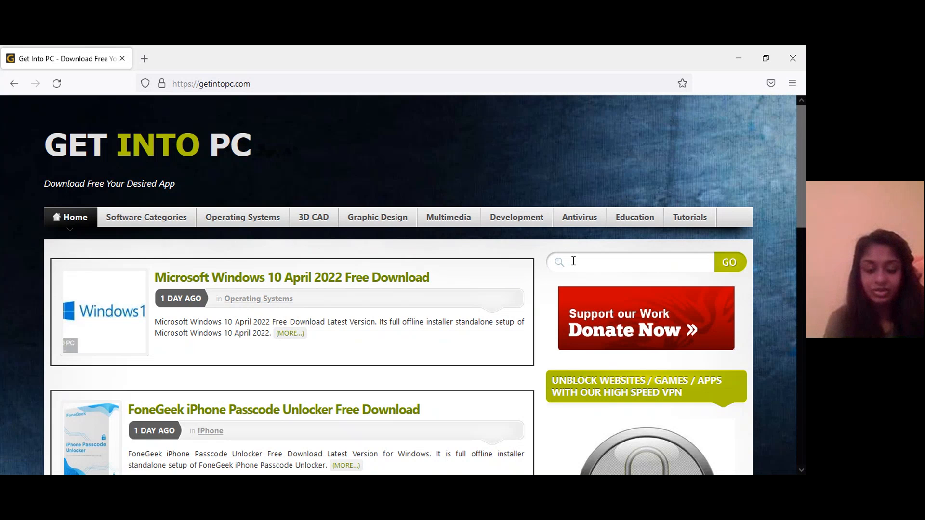
Search the Get Into PC site for "indesign".
type("in")
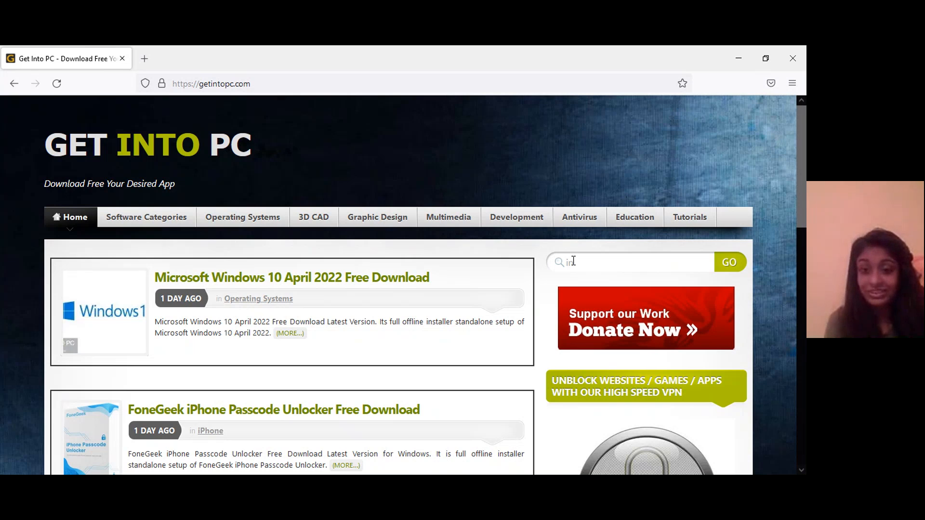
type("design")
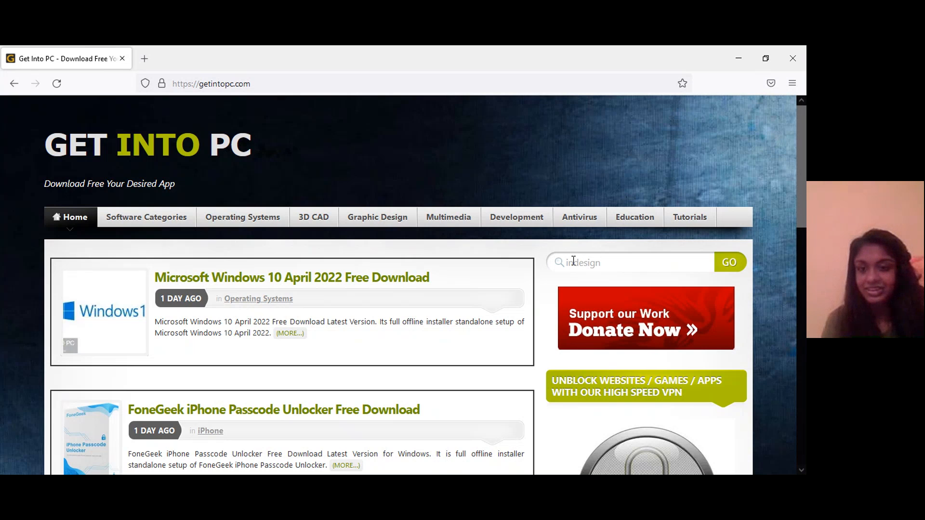
left_click(729, 260)
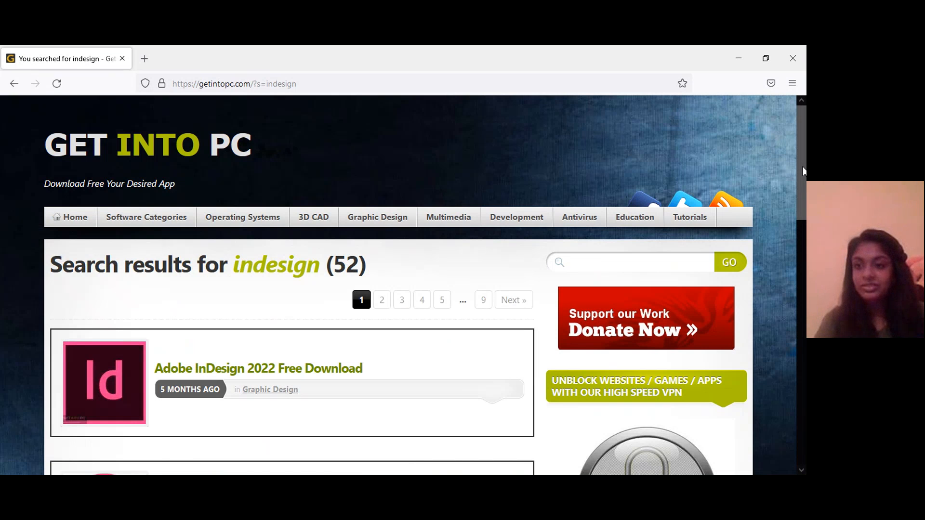
Open the Adobe InDesign CC 2019 Free Download entry from the search results.
left_click_drag(800, 175, 741, 197)
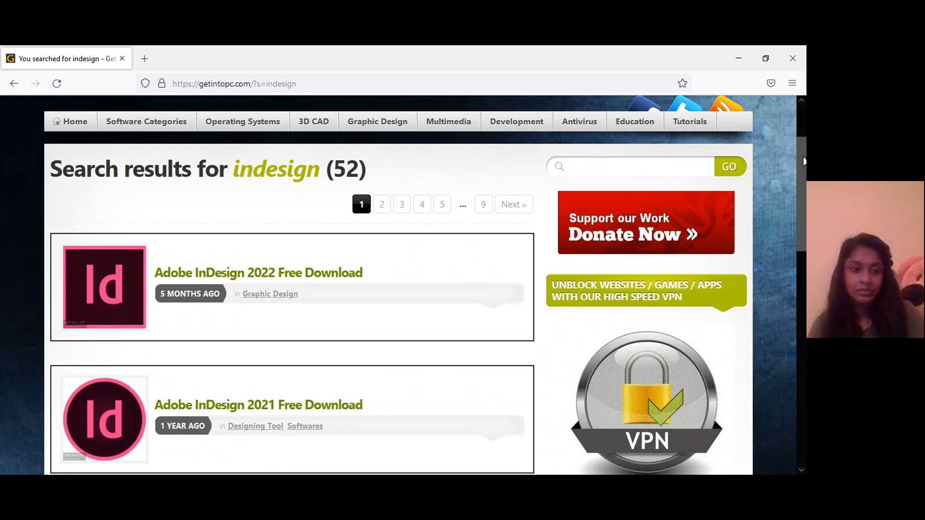
scroll(800, 248, "down", 3)
scroll(799, 248, "down", 9)
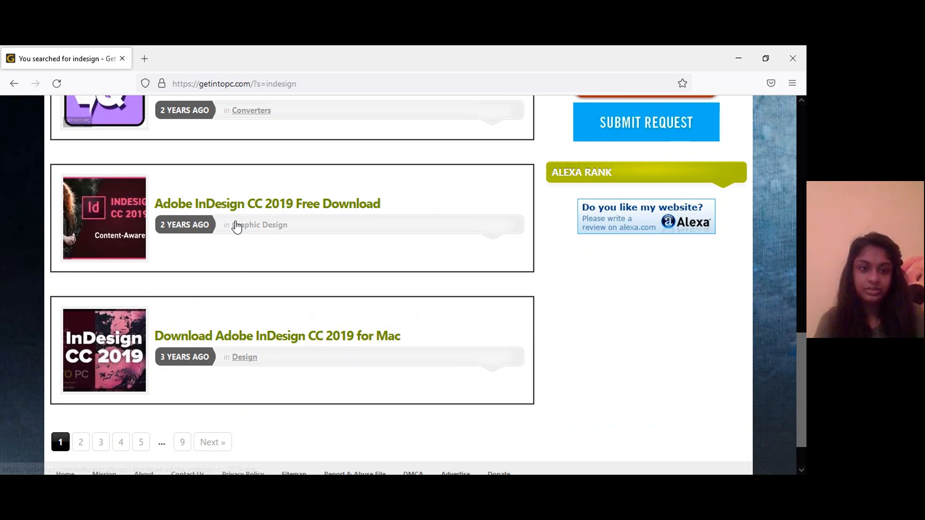
left_click(235, 205)
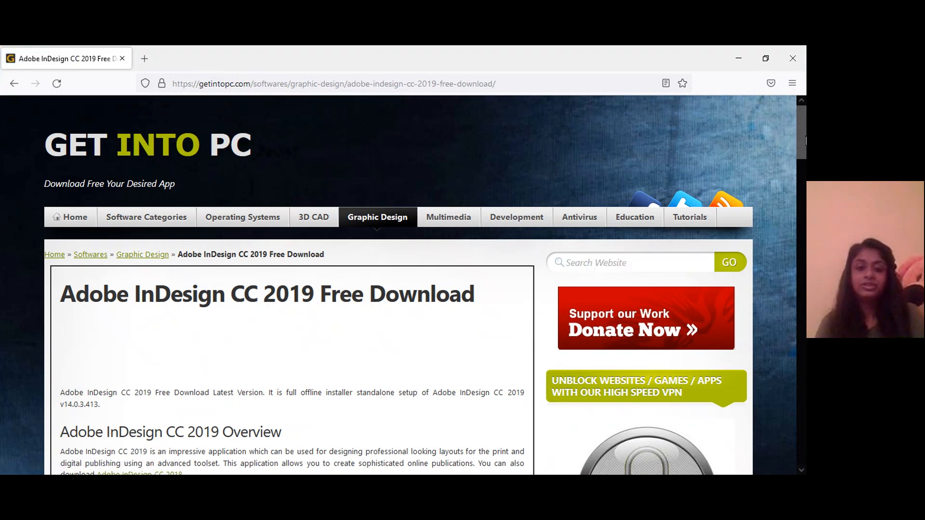
Examine the Adobe InDesign CC 2019 page's overview, system requirements and free download section.
scroll(805, 161, "down", 3)
scroll(805, 161, "down", 3)
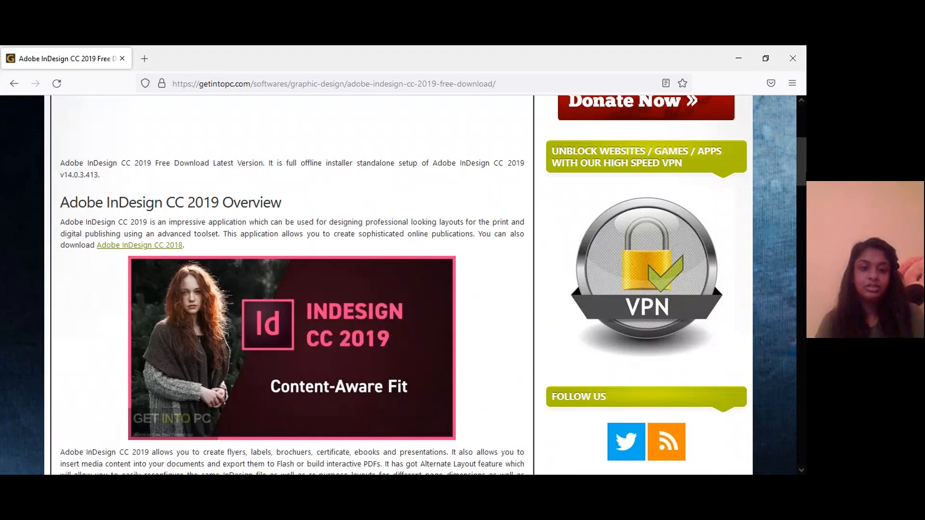
scroll(805, 161, "down", 3)
scroll(289, 284, "down", 10)
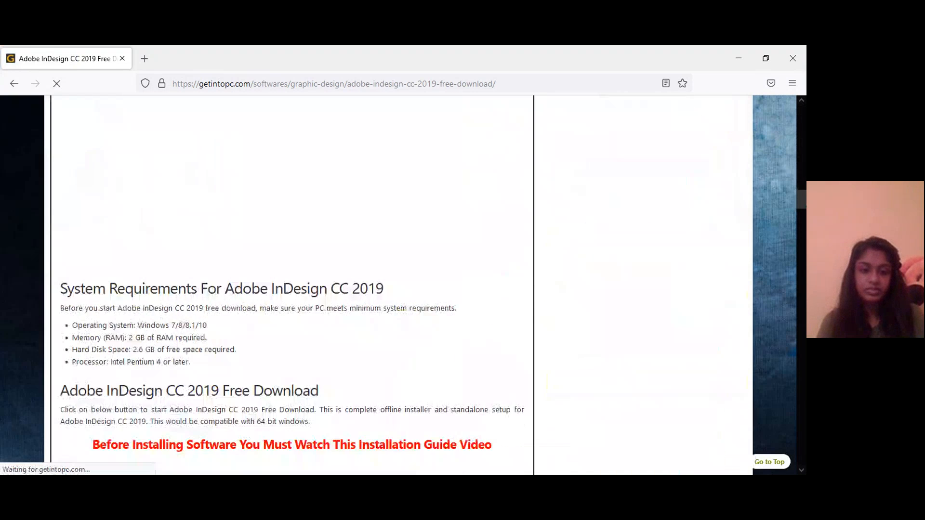
left_click(273, 415)
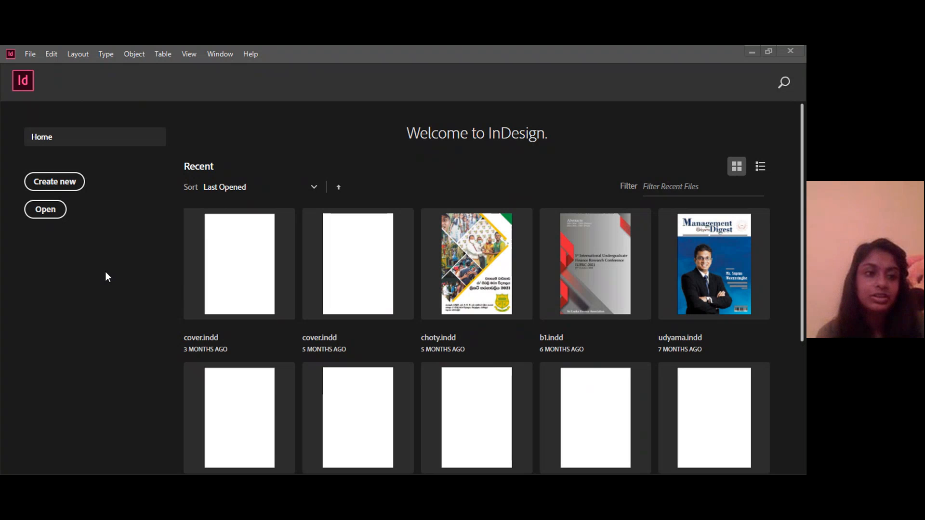
left_click(30, 54)
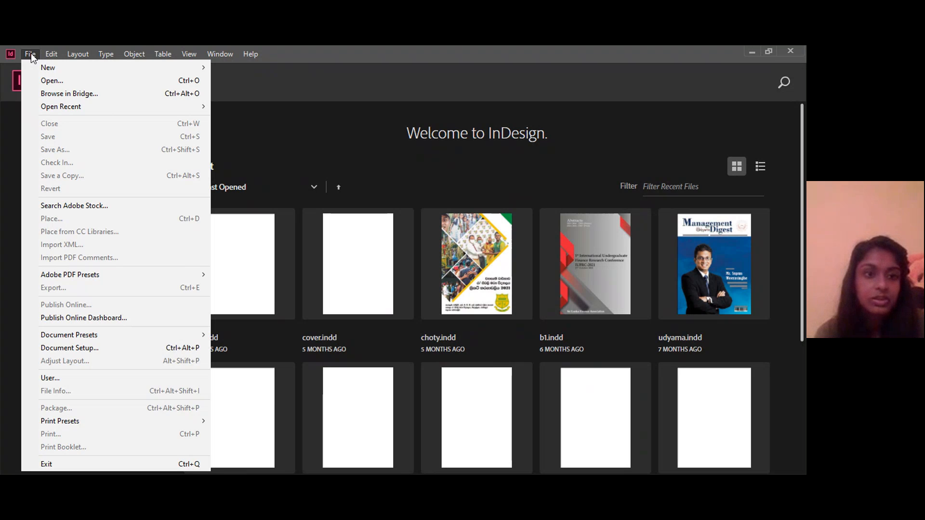
left_click(290, 123)
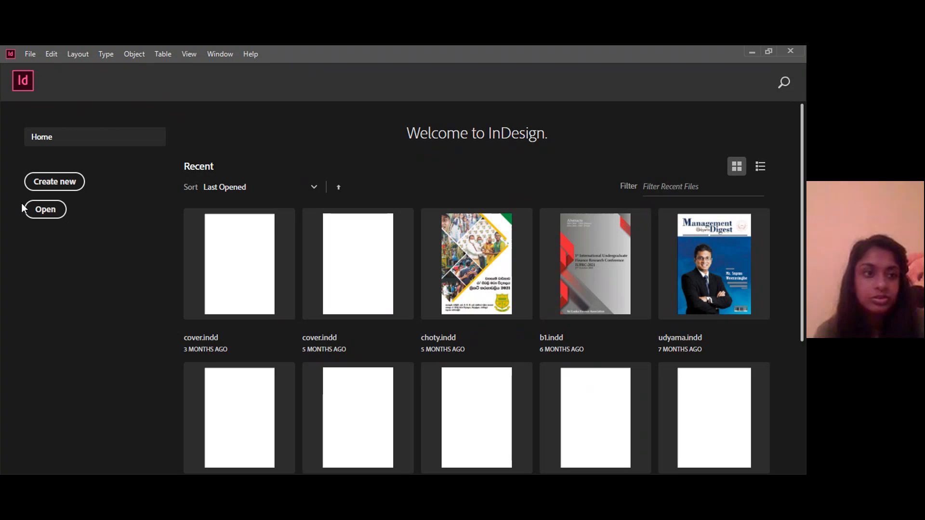
left_click(27, 56)
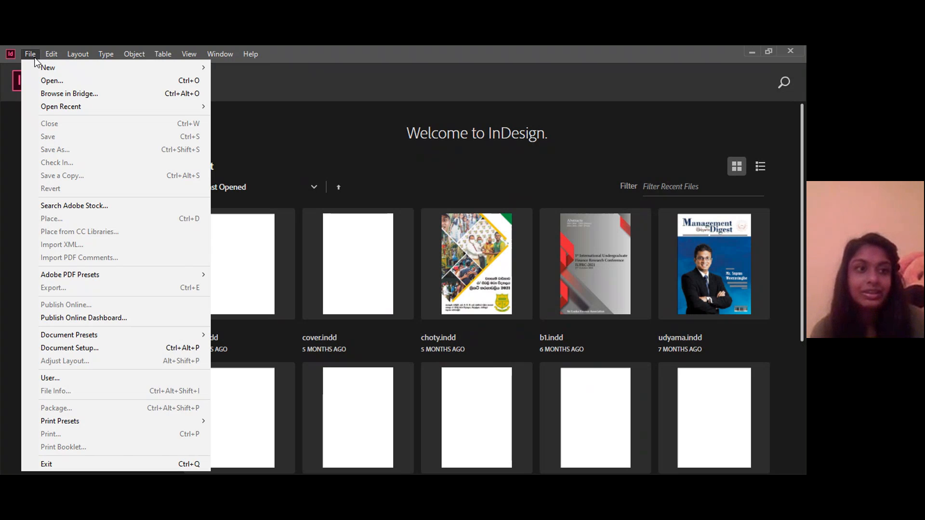
mouse_move(47, 67)
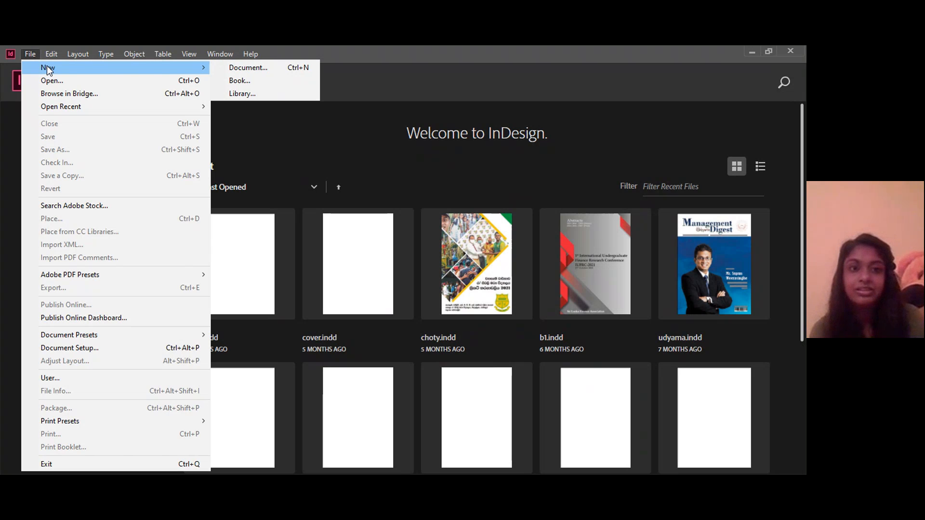
left_click(321, 120)
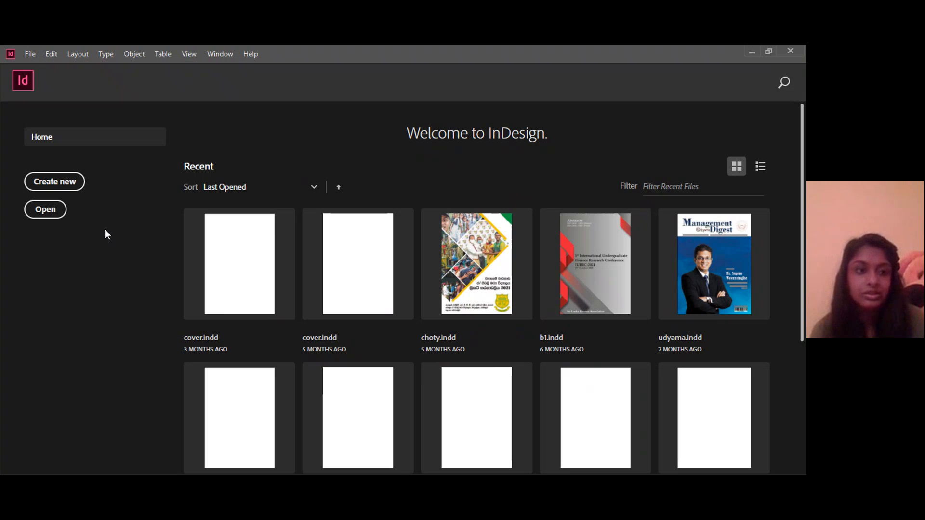
Start a new document in InDesign and bring up the blank print presets with A4 selected.
left_click(57, 183)
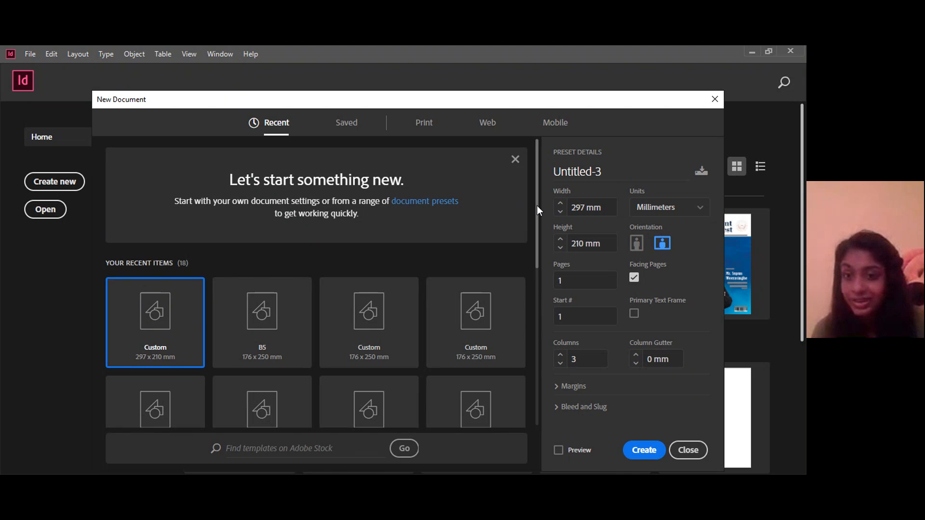
scroll(537, 205, "down", 7)
scroll(530, 267, "up", 5)
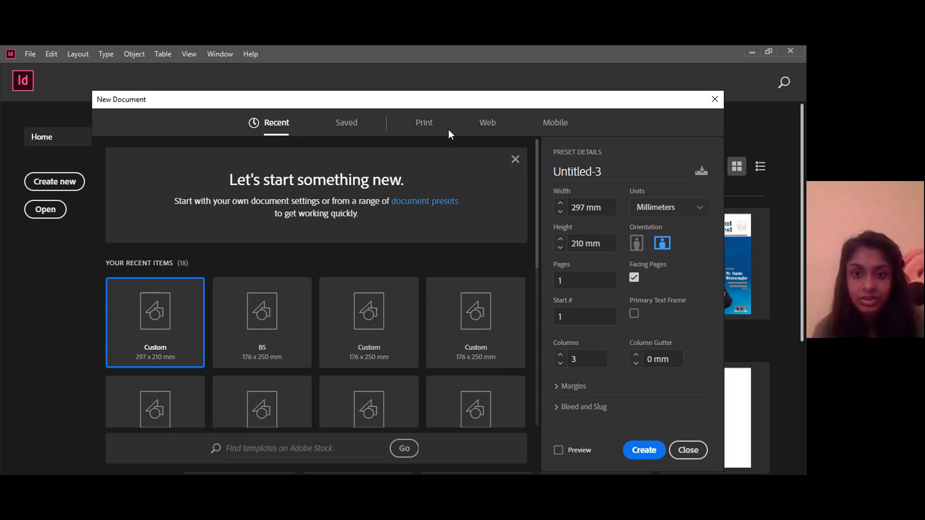
left_click(427, 127)
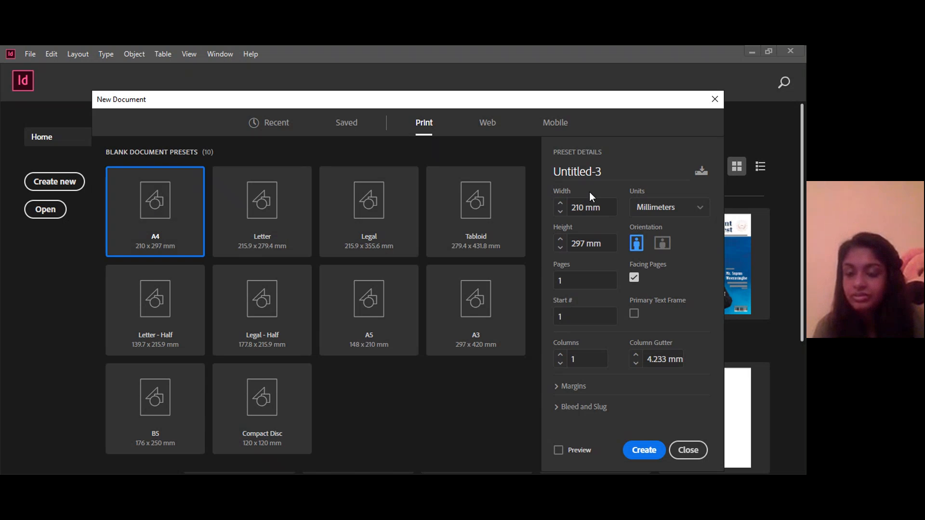
Look through the available measurement units and set the A4 page orientation to landscape.
left_click(690, 211)
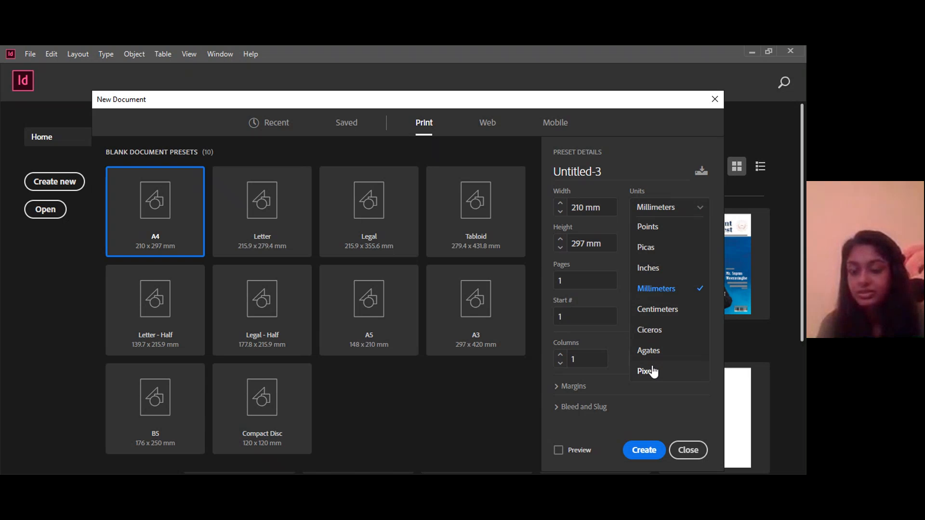
left_click(579, 297)
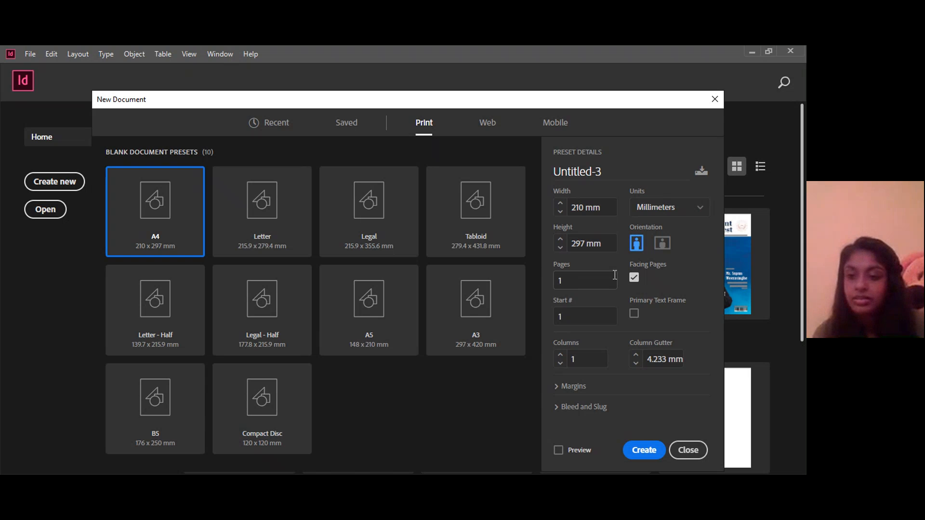
left_click(663, 243)
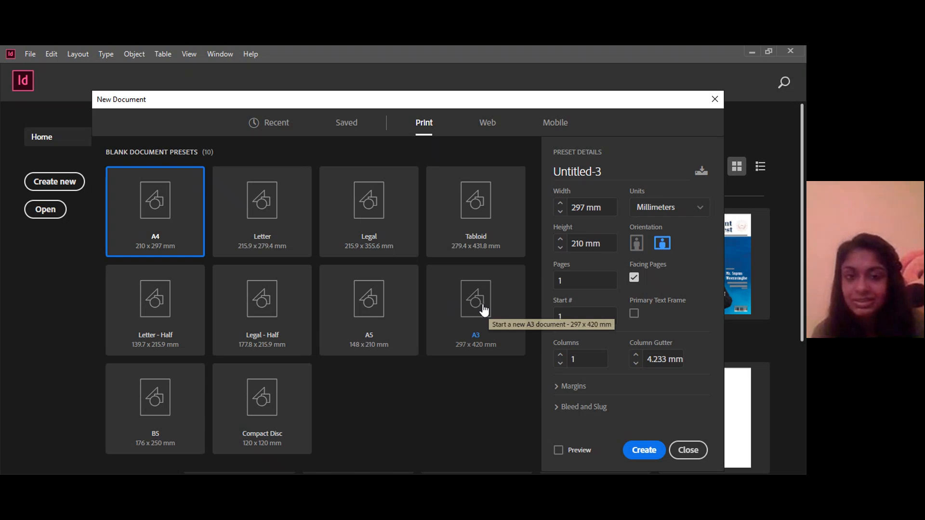
left_click_drag(583, 212, 571, 211)
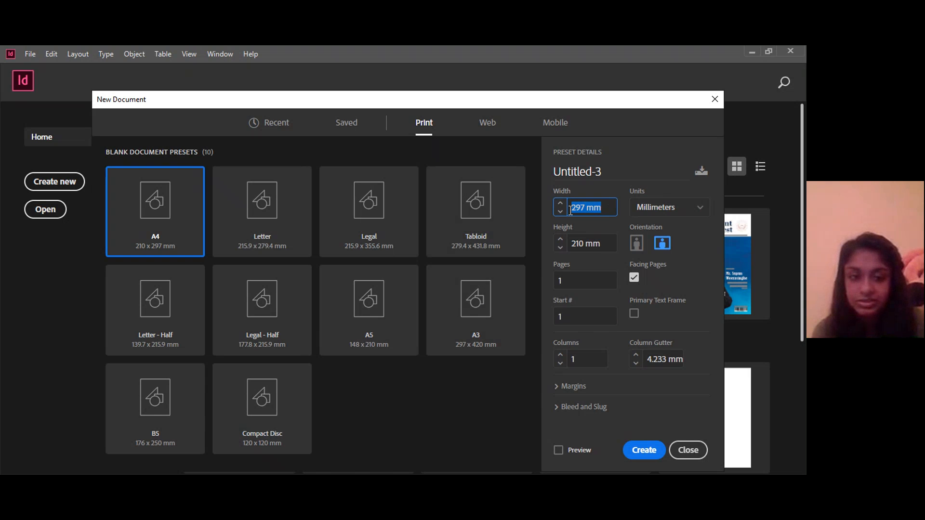
left_click(622, 150)
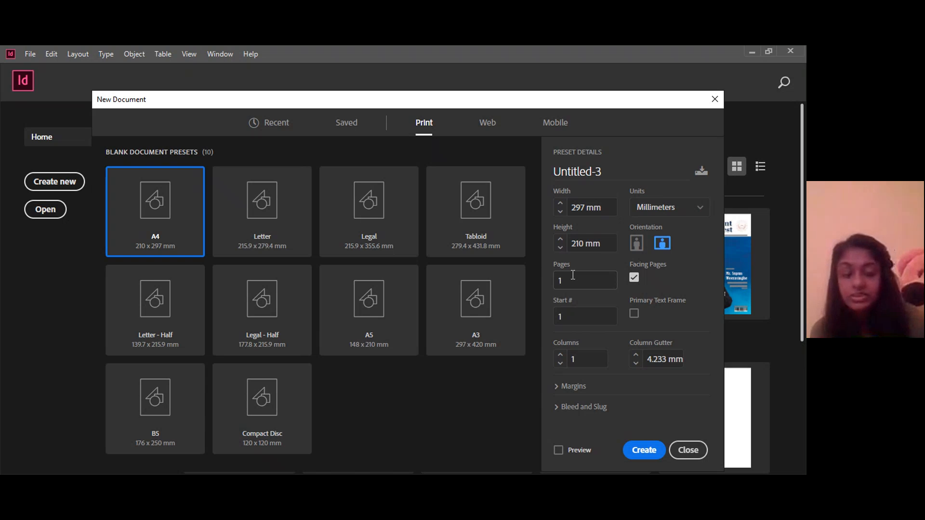
Set the new document to 3 columns with a column gutter of 0 mm.
left_click(563, 317)
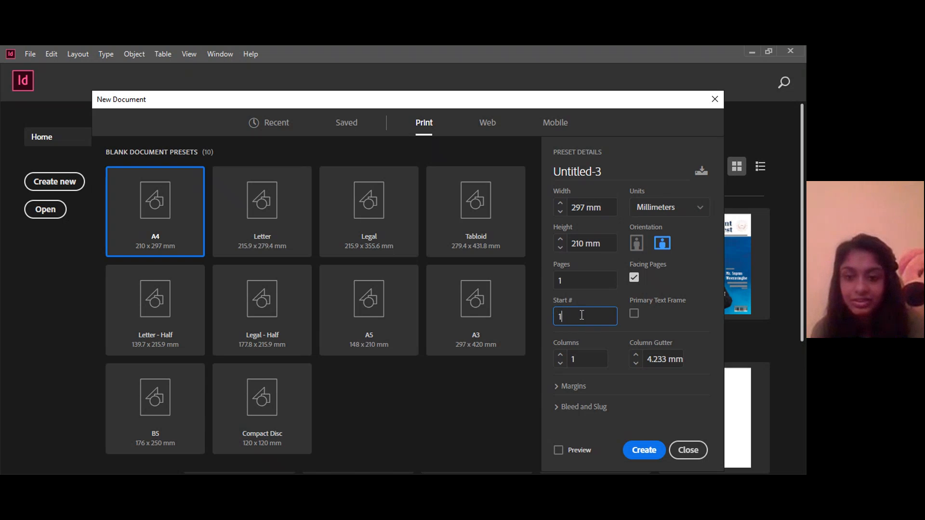
left_click(580, 363)
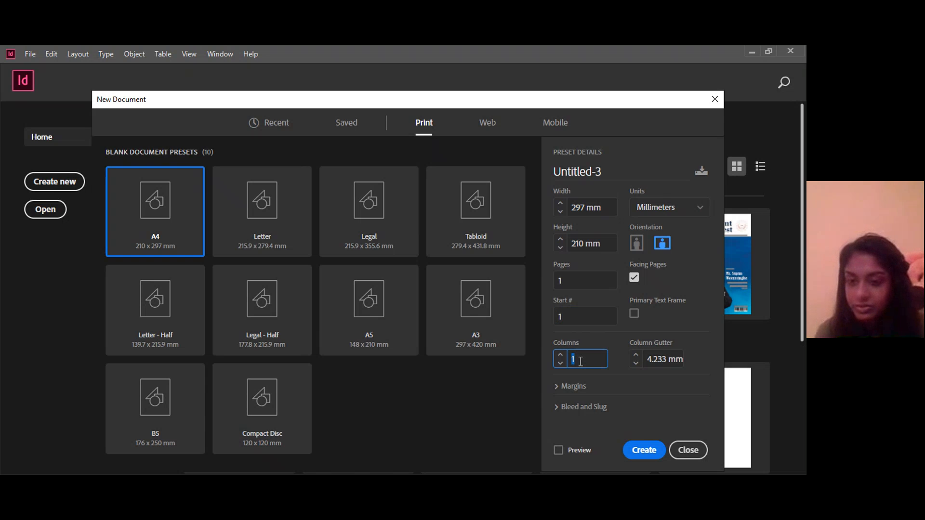
left_click(561, 356)
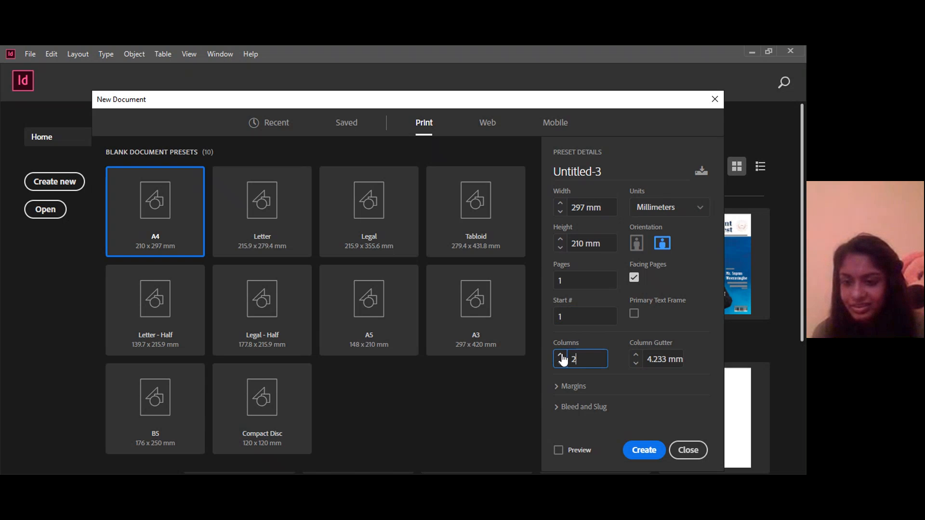
left_click(649, 359)
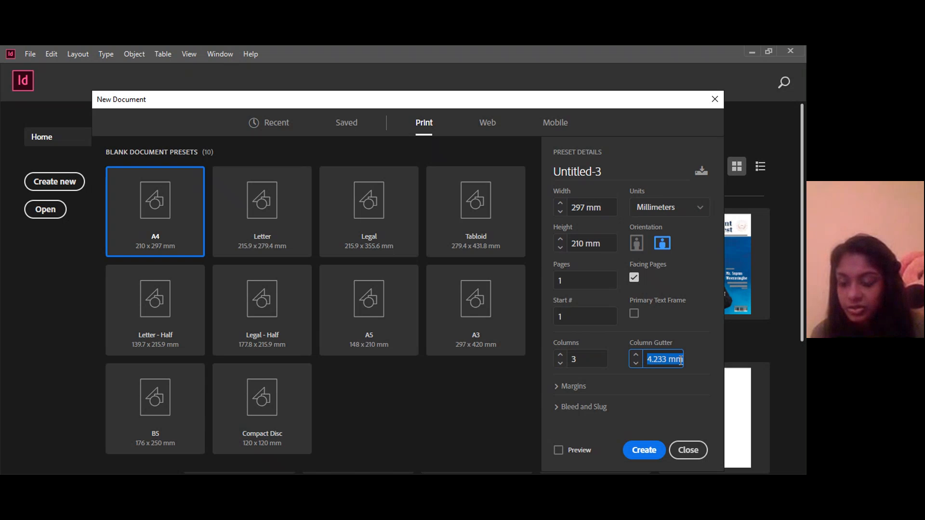
key("BackSpace")
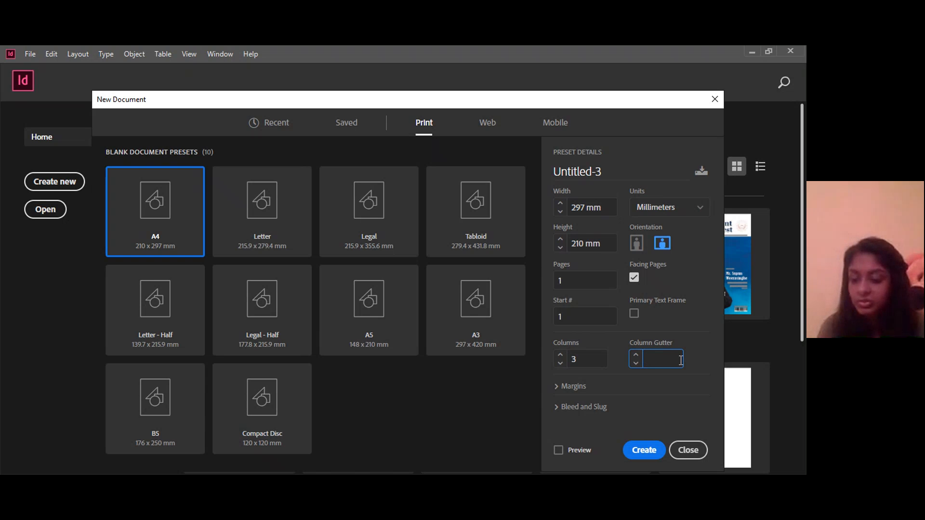
type("0")
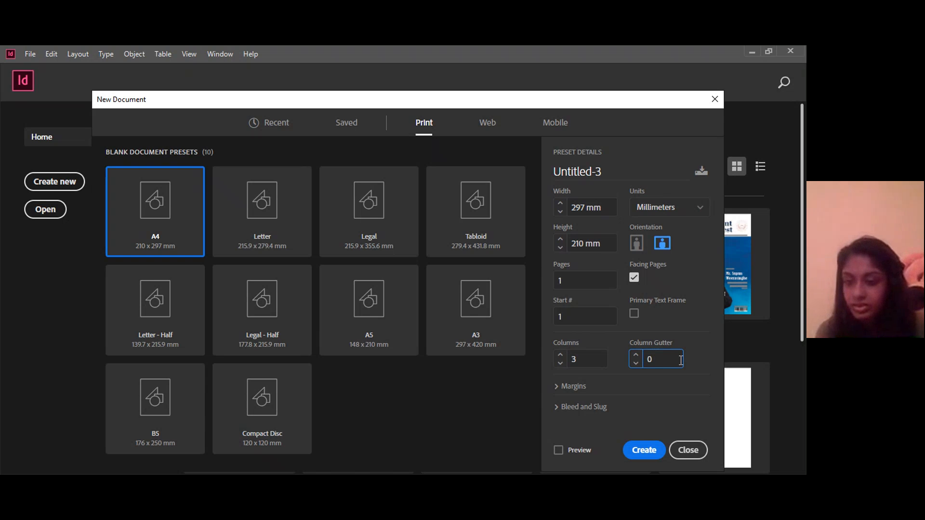
Set the top, bottom, inside and outside page margins to 10 mm each.
left_click(564, 388)
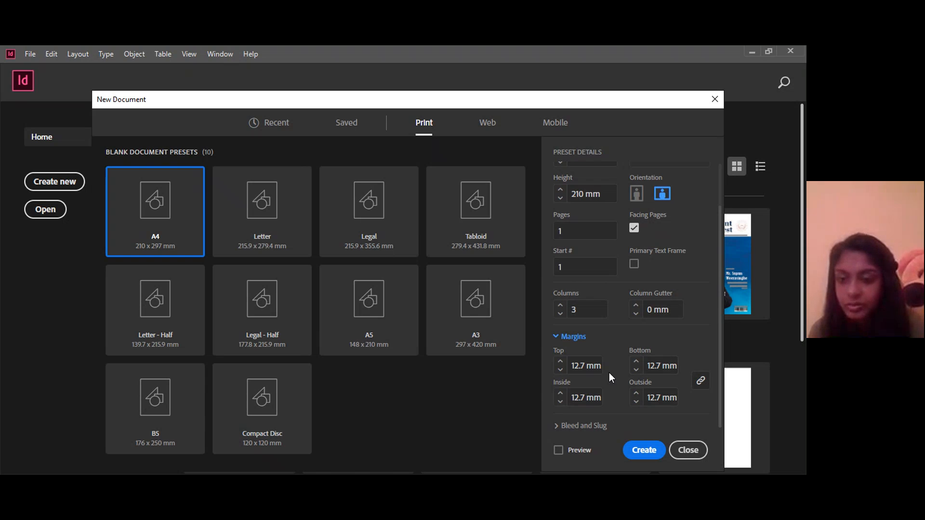
double_click(586, 366)
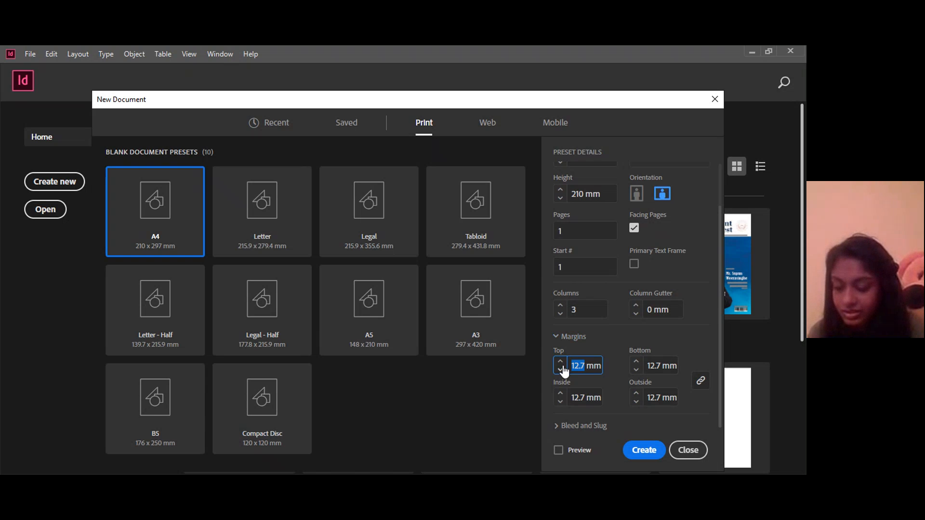
type("10")
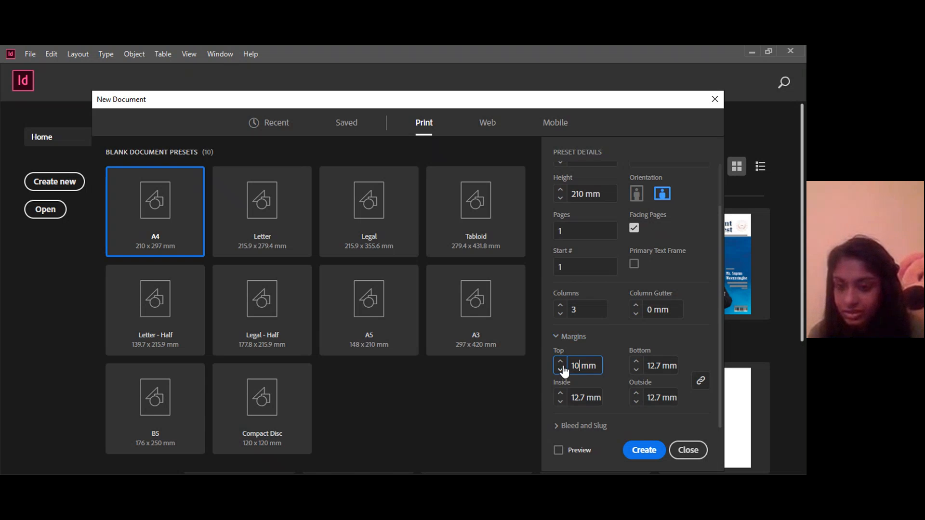
left_click(701, 383)
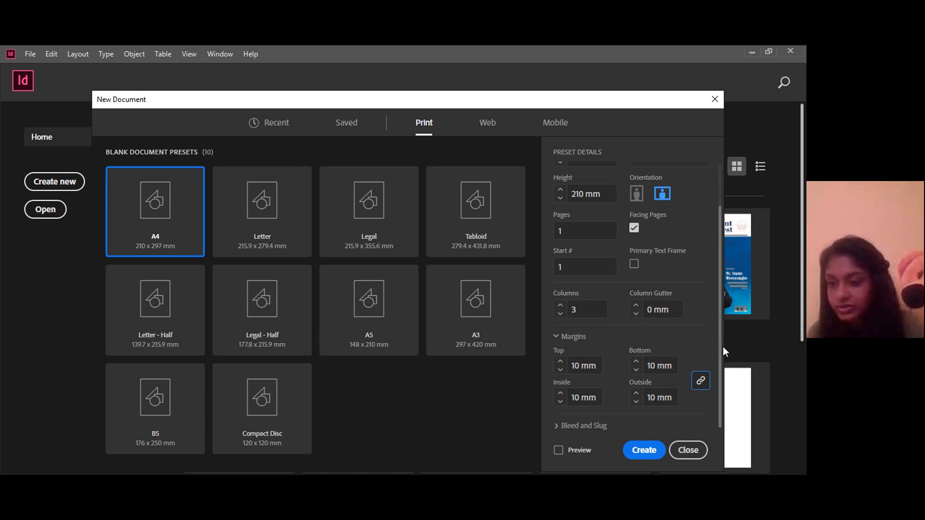
Expand the bleed and slug settings and set the top bleed to 3 mm.
left_click(556, 427)
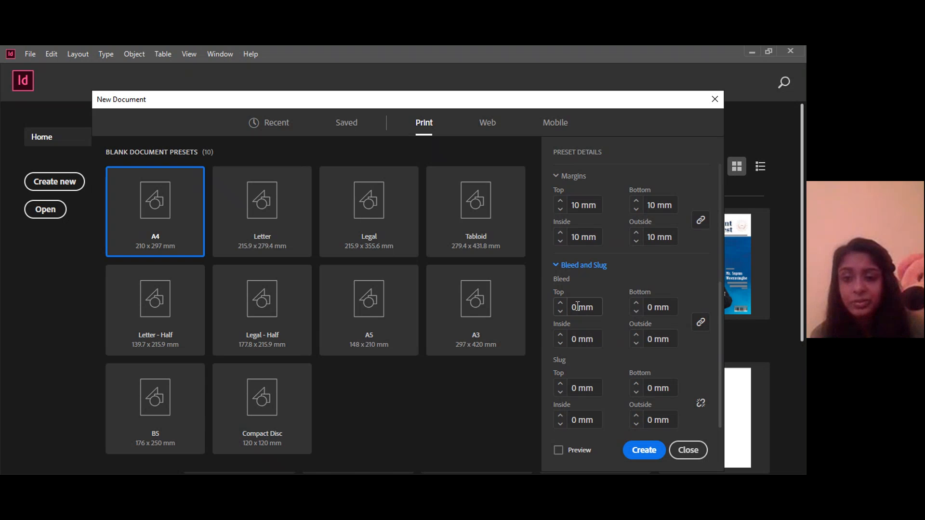
left_click_drag(578, 307, 570, 309)
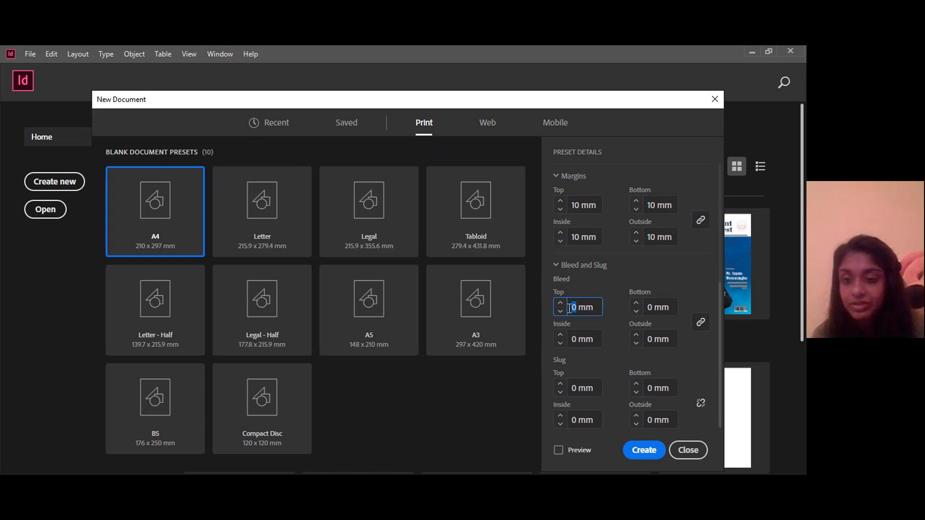
key("ctrl+a")
type("3")
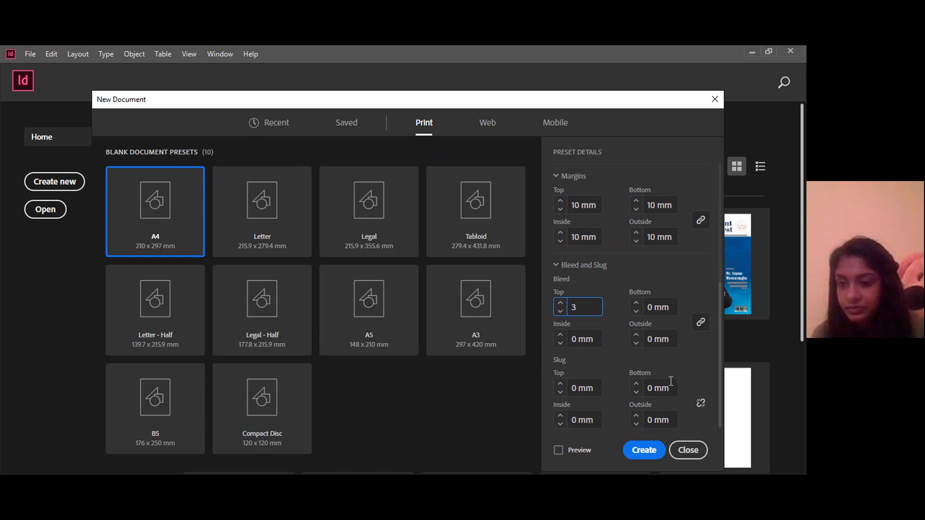
Link the bleed values so all four sides are 3 mm, and create the new document.
left_click(700, 323)
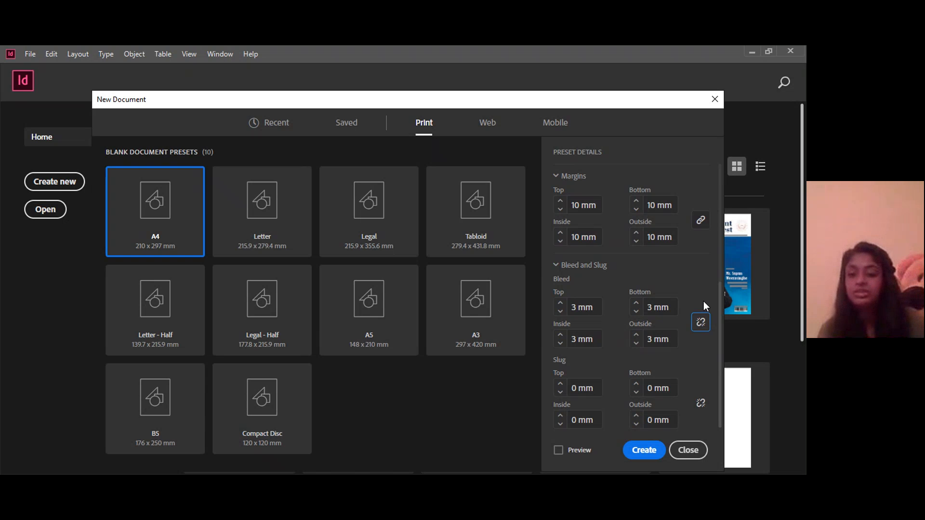
left_click(644, 451)
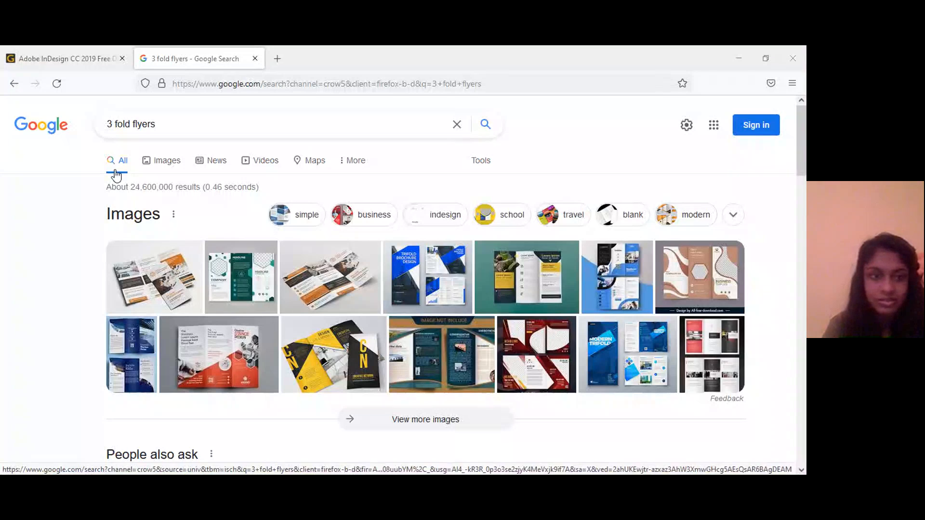
Show the image search results for "3 fold flyers" in the web browser.
left_click(167, 162)
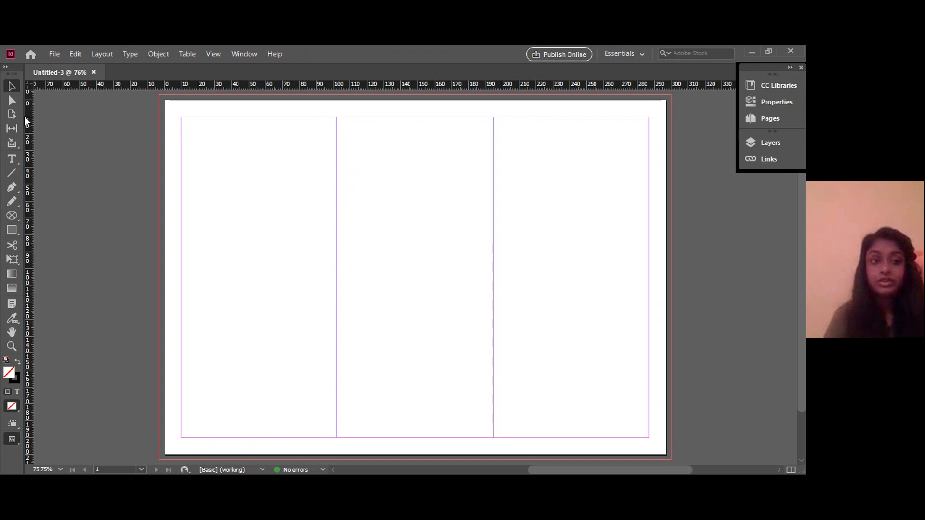
Look through the line, frame, shape and gradient tools and the variants grouped under them in InDesign.
key("n")
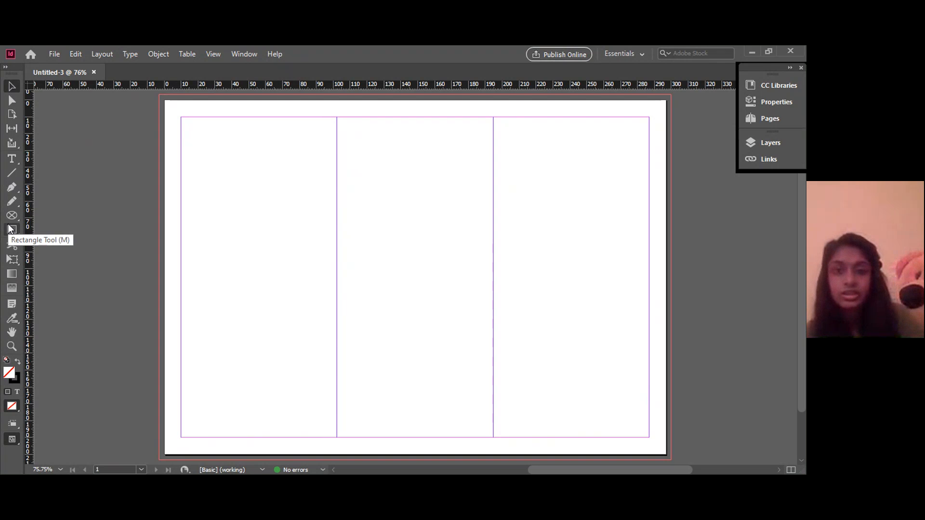
left_click(16, 172)
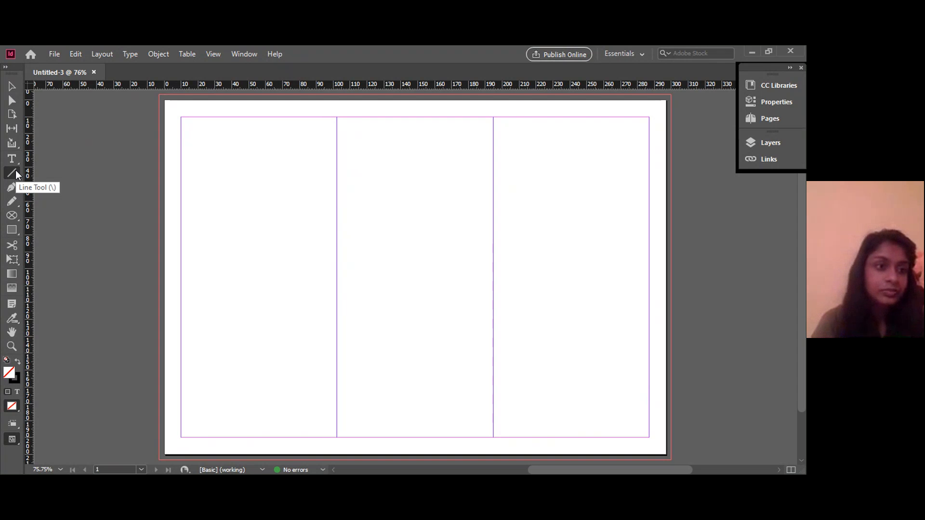
left_click(11, 216)
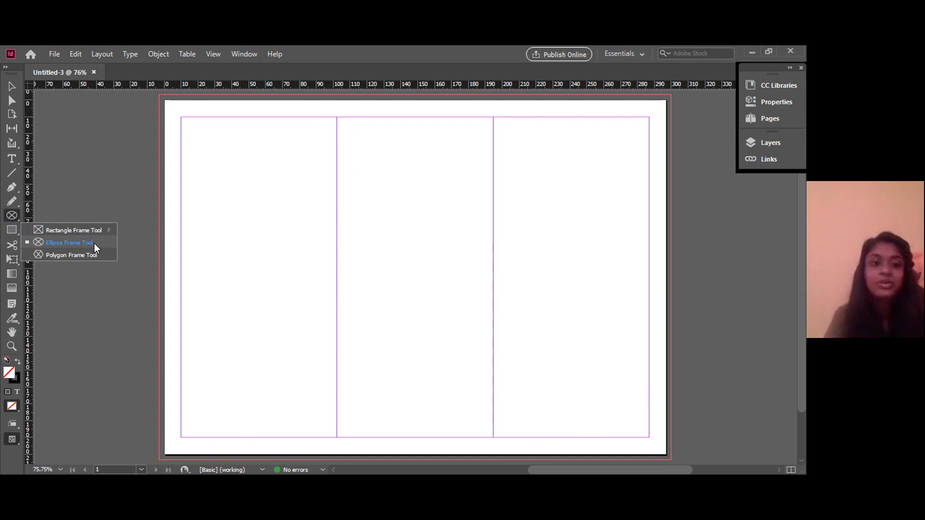
left_click(7, 235)
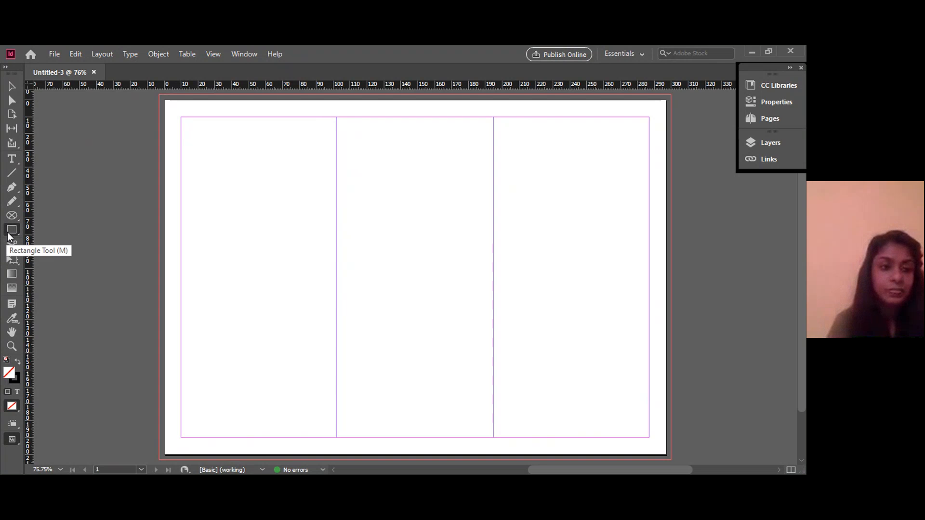
left_click(9, 234)
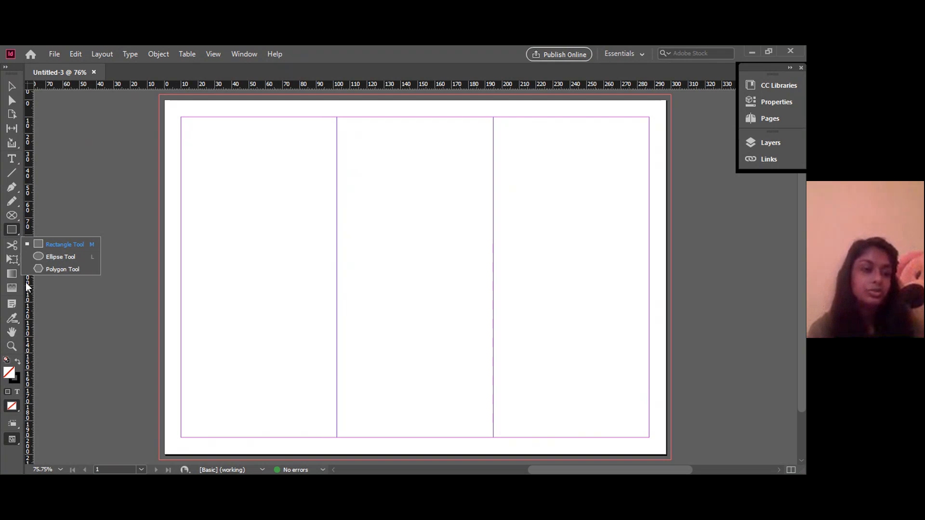
left_click(11, 275)
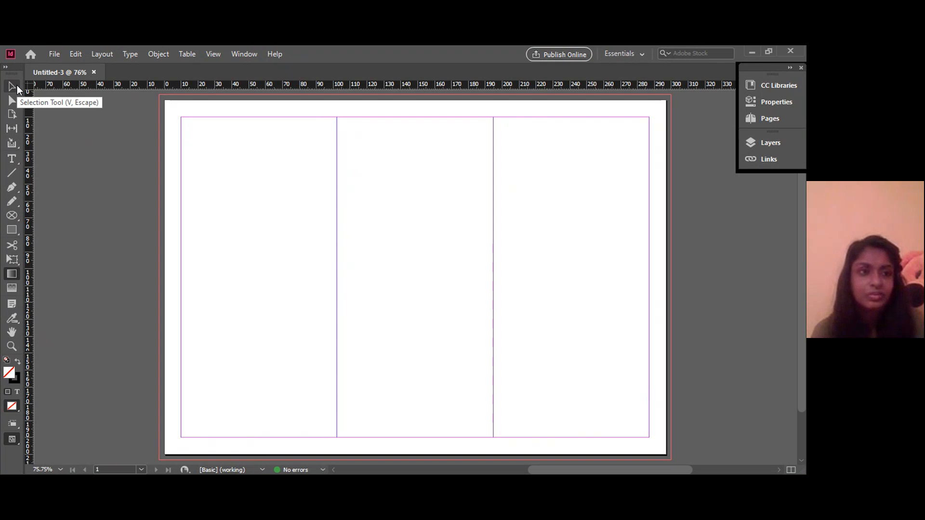
left_click(12, 187)
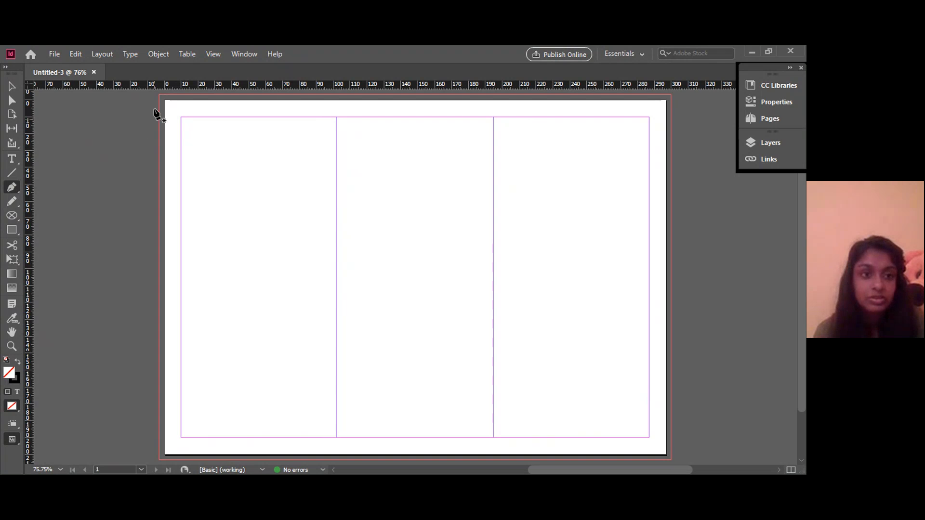
left_click(149, 94)
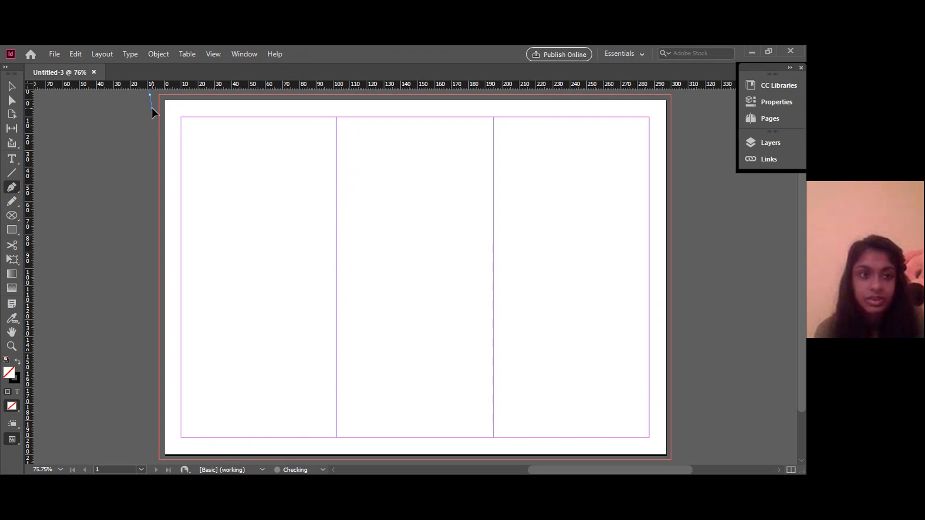
left_click(150, 188)
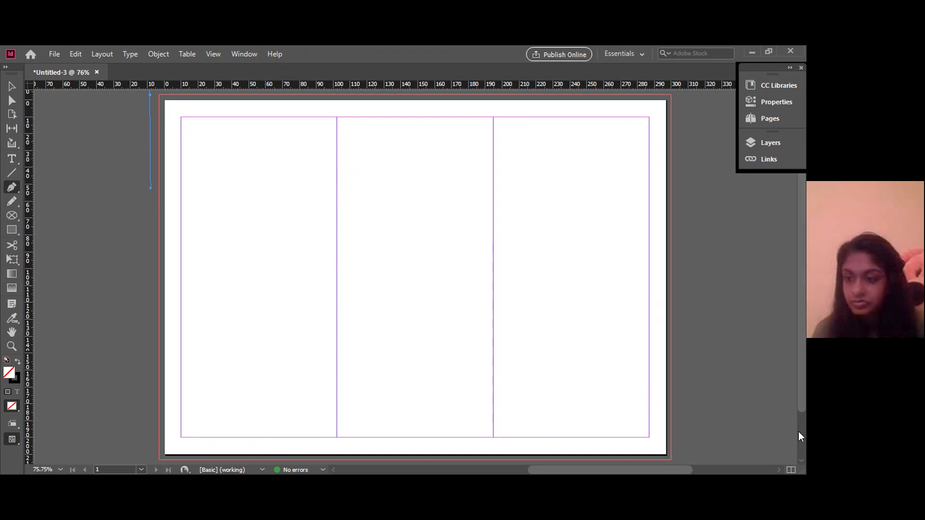
left_click_drag(800, 409, 800, 384)
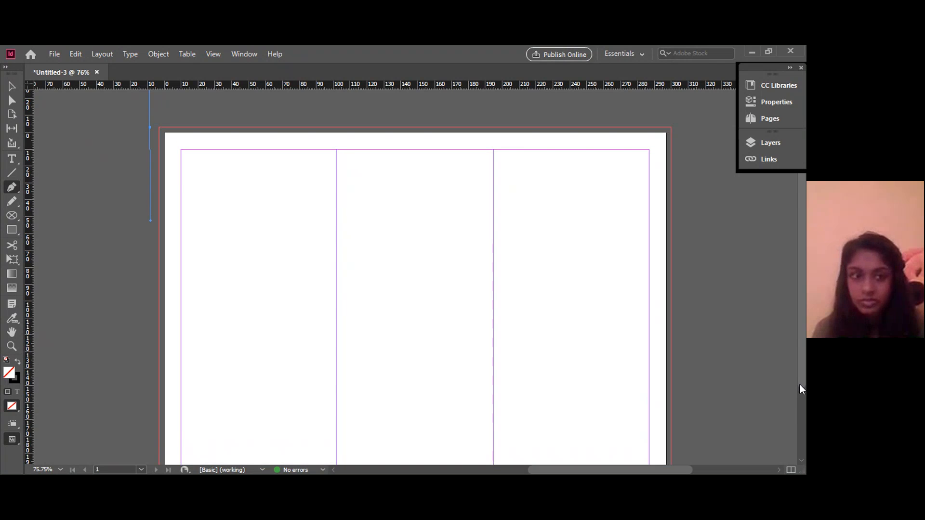
left_click_drag(802, 384, 787, 343)
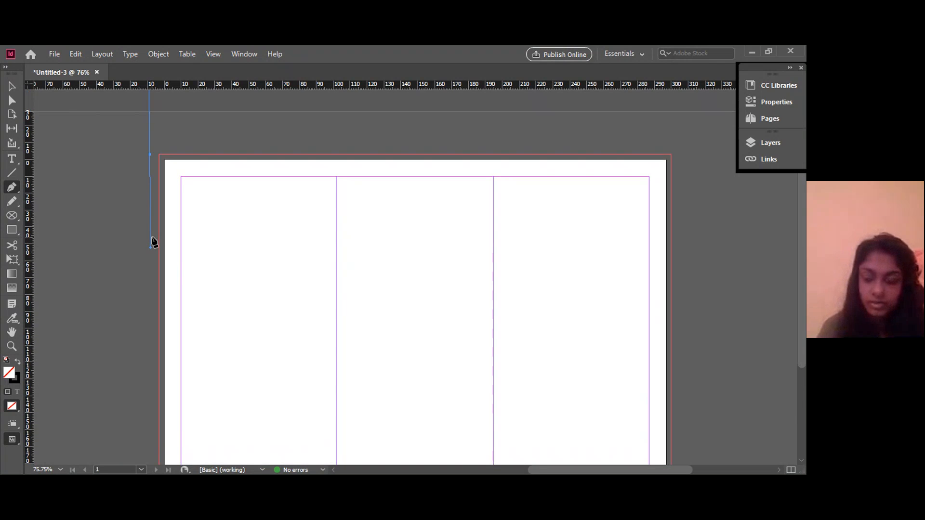
key("ctrl+z")
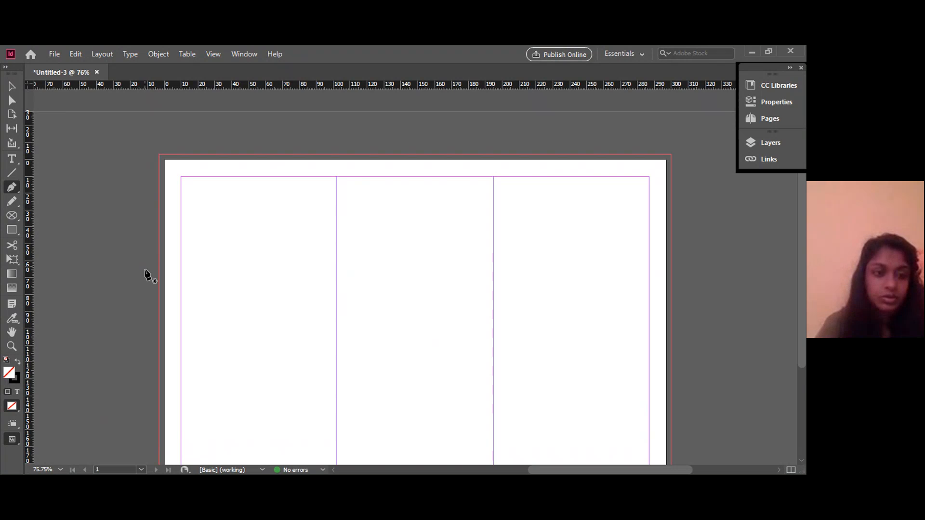
Draw a Pen tool shape about 112 mm wide over the page's top-left corner, with straight outer edges and a curved inner edge.
left_click(145, 306)
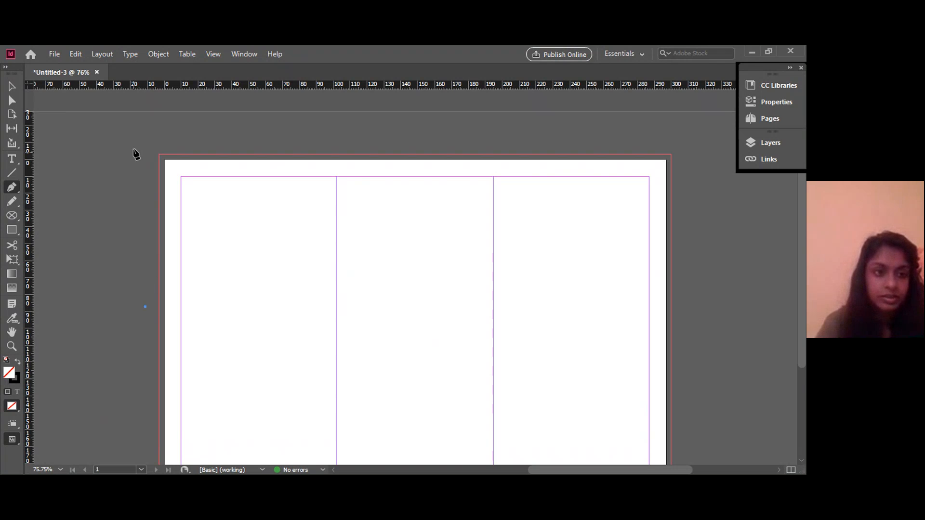
left_click(144, 143)
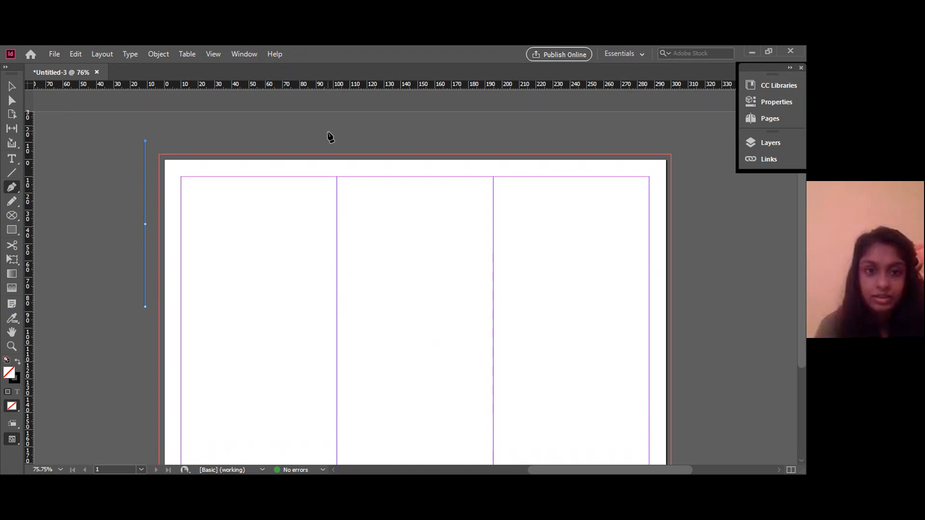
left_click(334, 140)
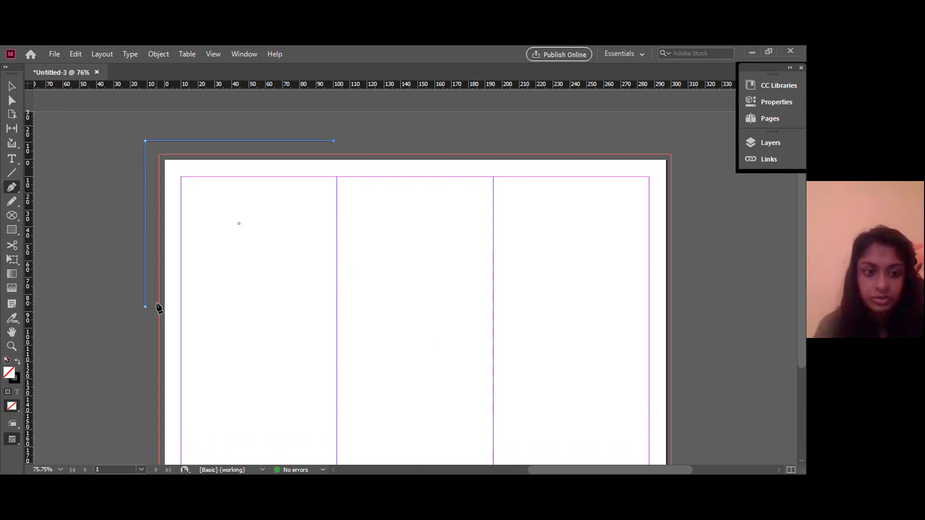
left_click(191, 283)
left_click_drag(177, 291, 62, 225)
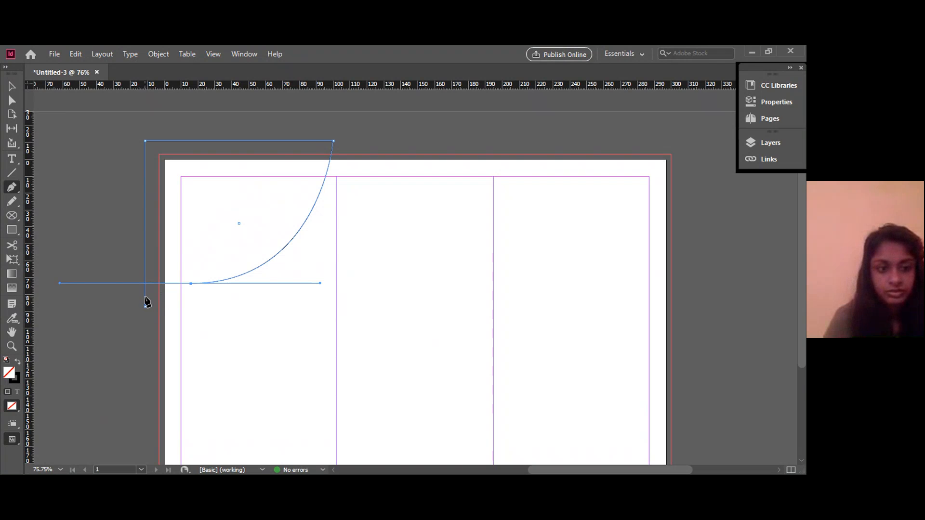
left_click(145, 305)
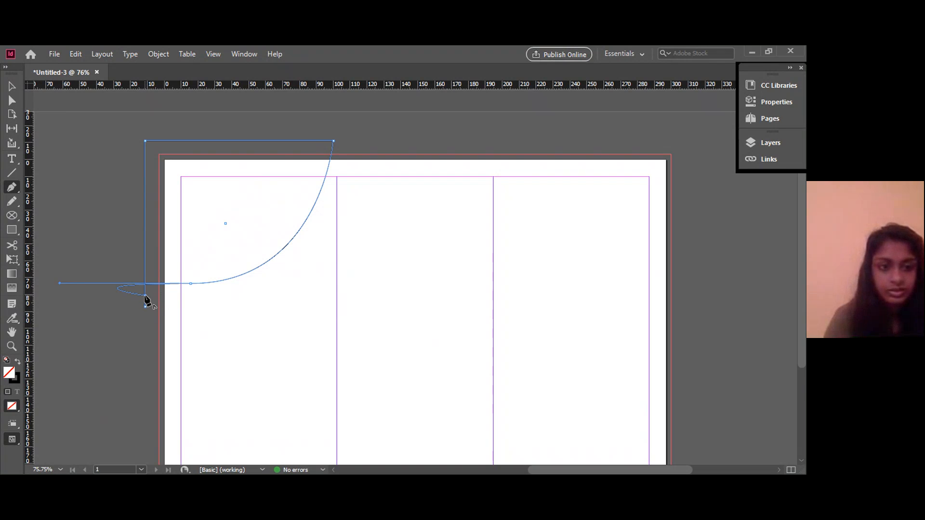
left_click(12, 88)
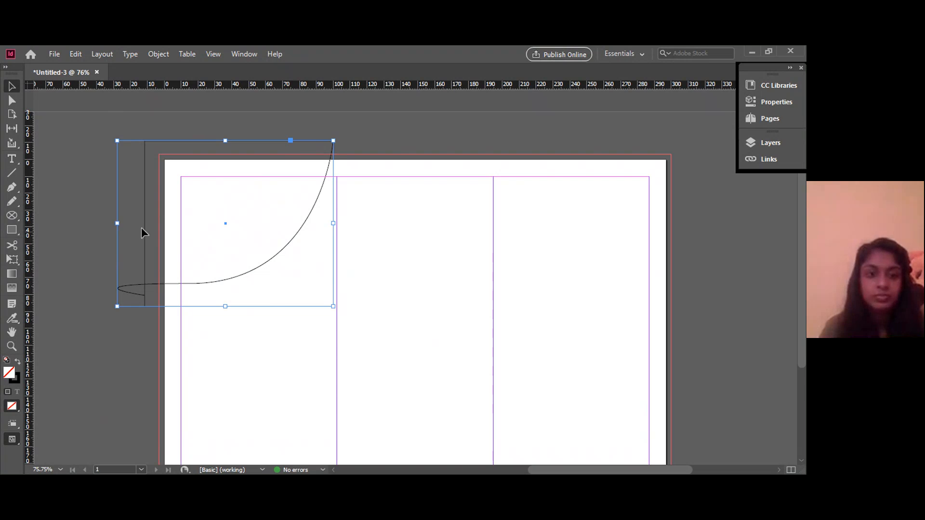
Place image 1 from the cactus folder in Downloads into the pen-drawn corner shape.
left_click(378, 140)
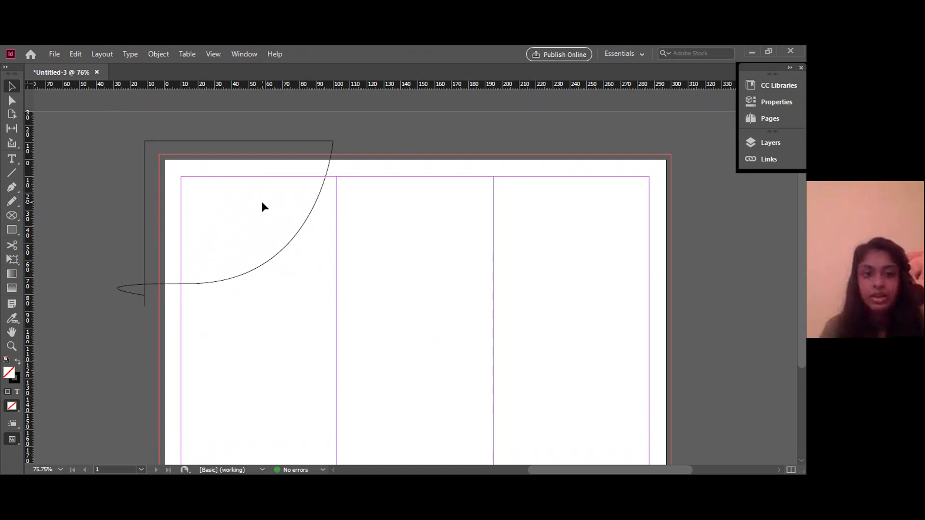
left_click(314, 140)
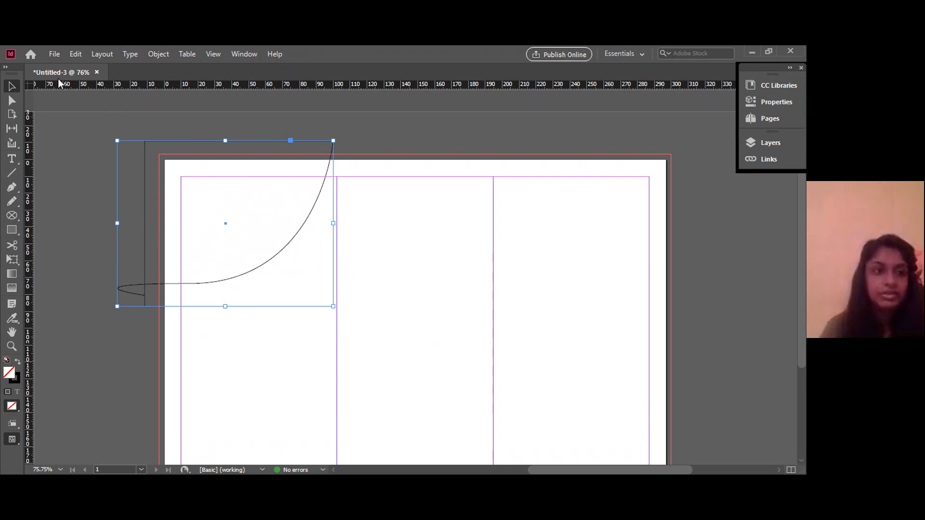
left_click(53, 55)
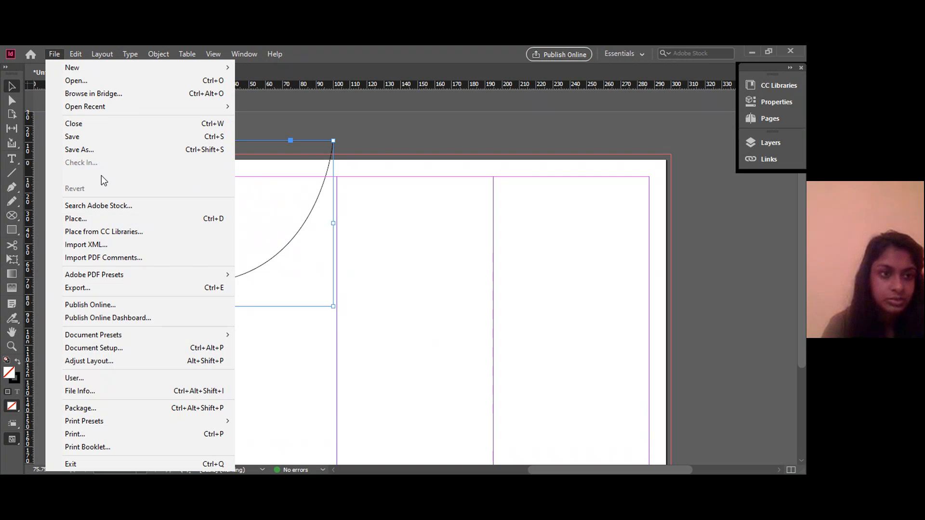
left_click(57, 53)
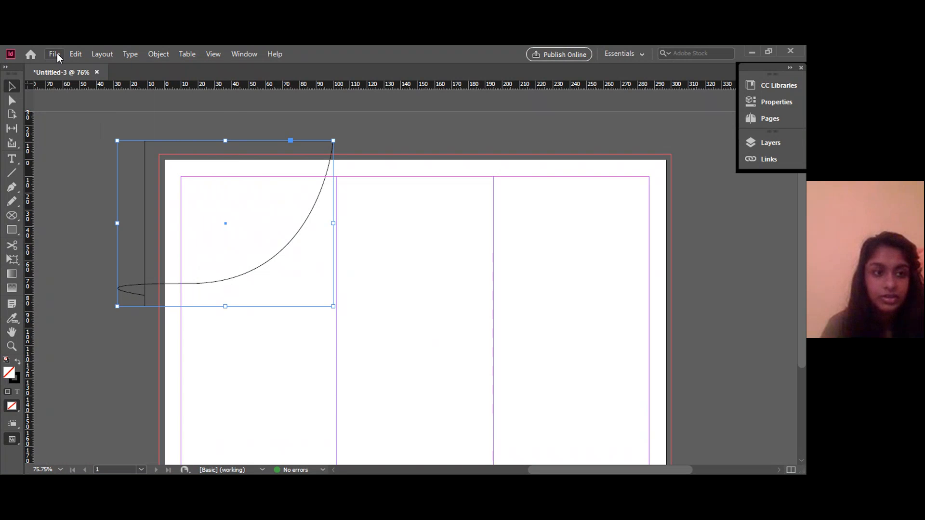
left_click(57, 53)
left_click(102, 304)
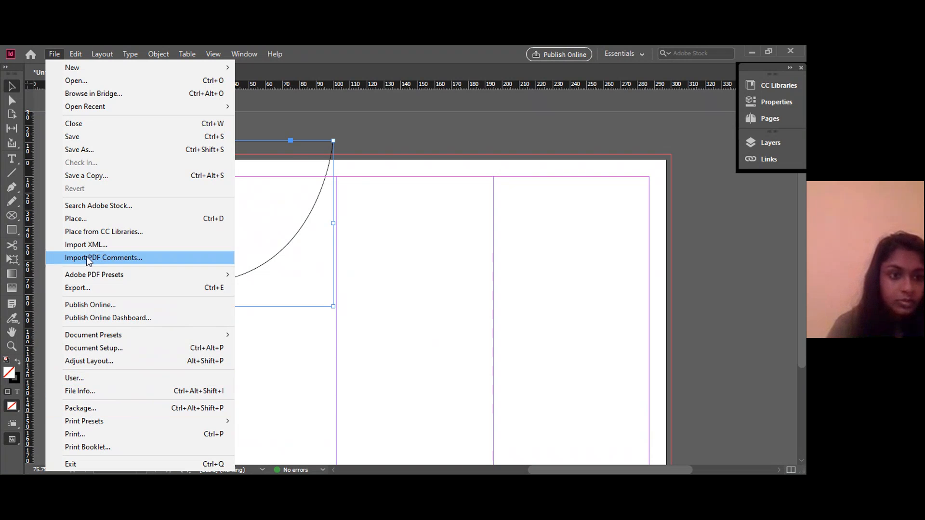
left_click(77, 219)
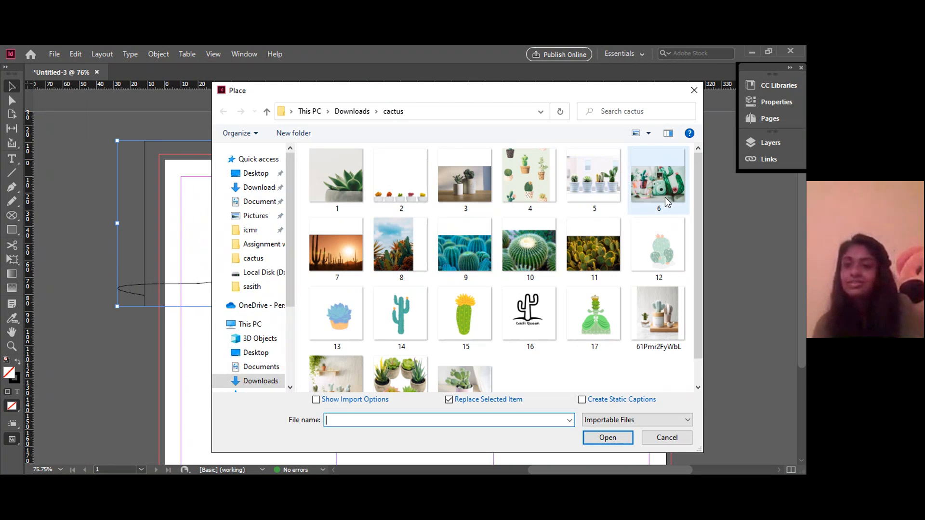
left_click_drag(693, 207, 693, 241)
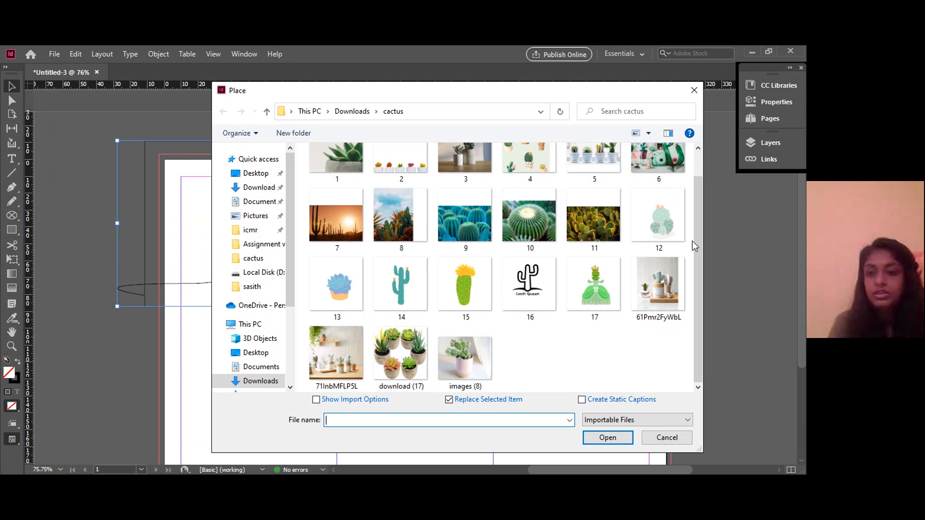
left_click_drag(695, 244, 688, 262)
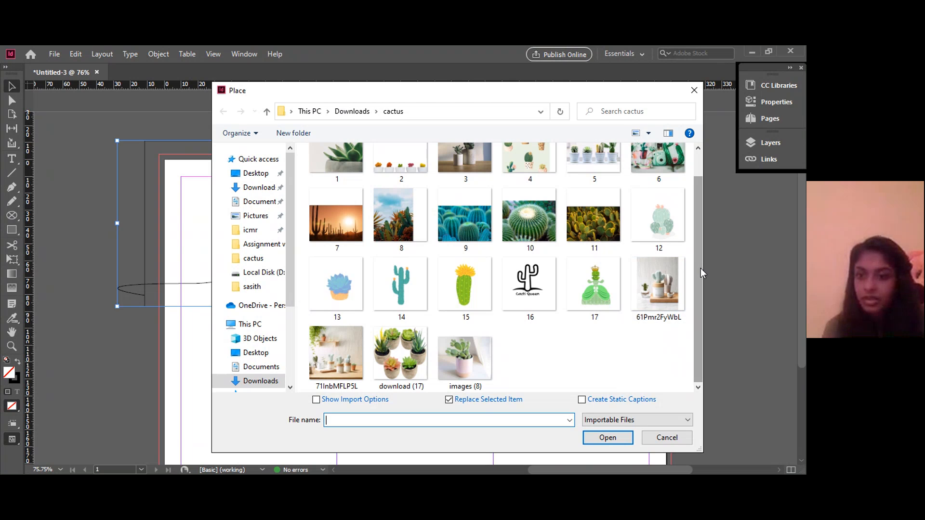
left_click_drag(701, 267, 696, 224)
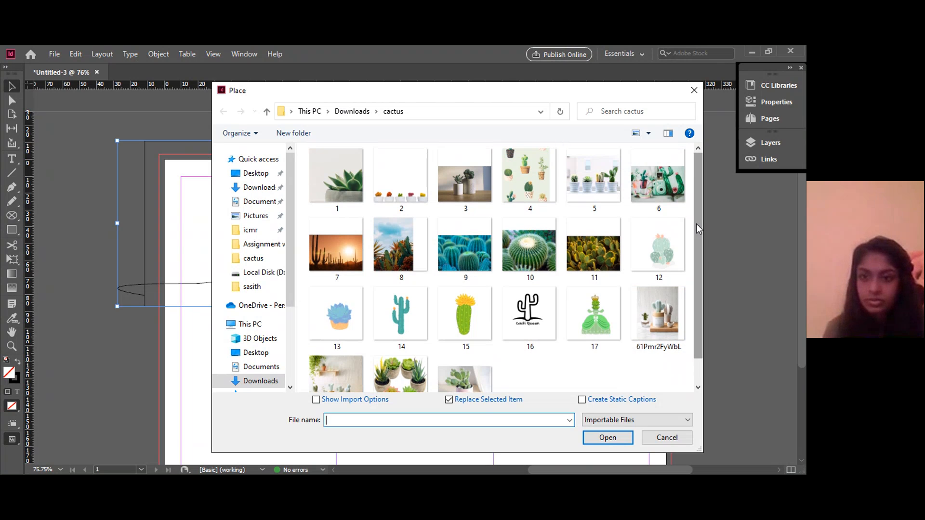
left_click(338, 170)
double_click(337, 168)
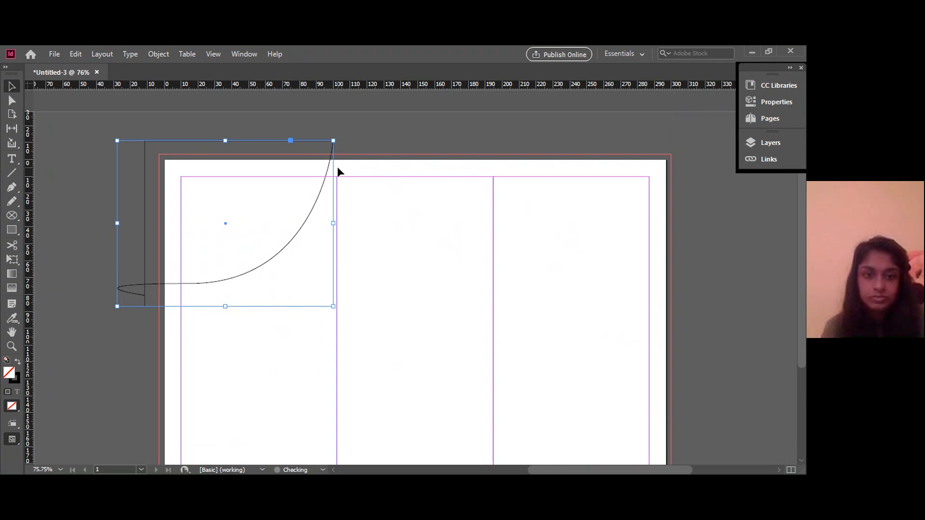
Scale the placed succulent image down proportionally inside the corner shape, and keep the image content selected.
left_click(209, 223)
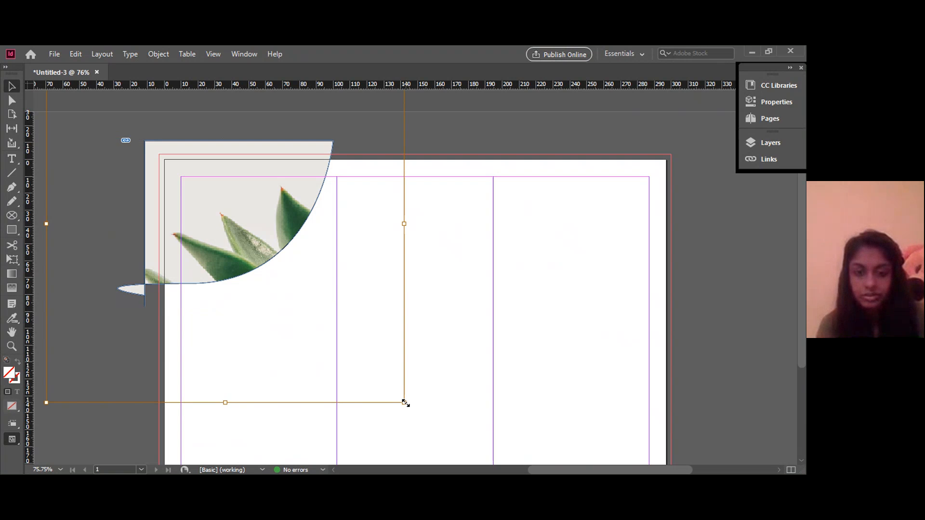
left_click_drag(405, 402, 311, 310)
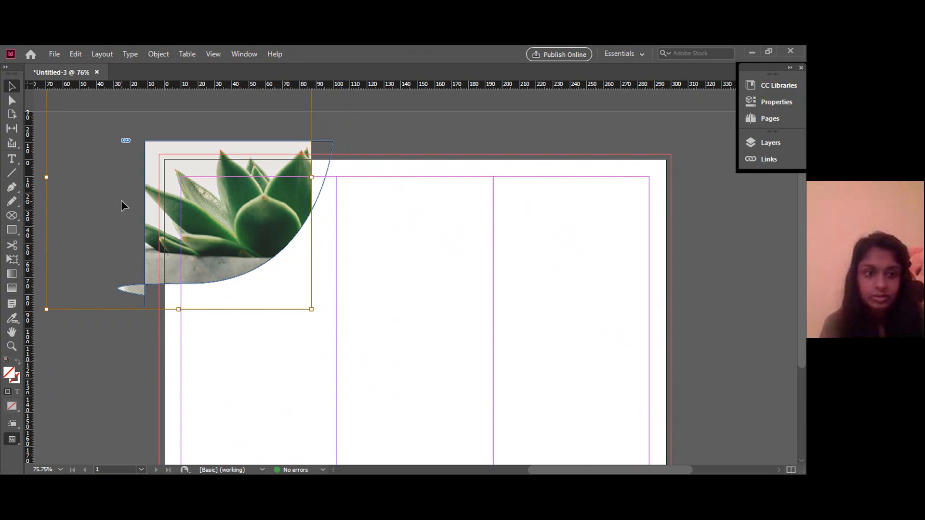
left_click(164, 202)
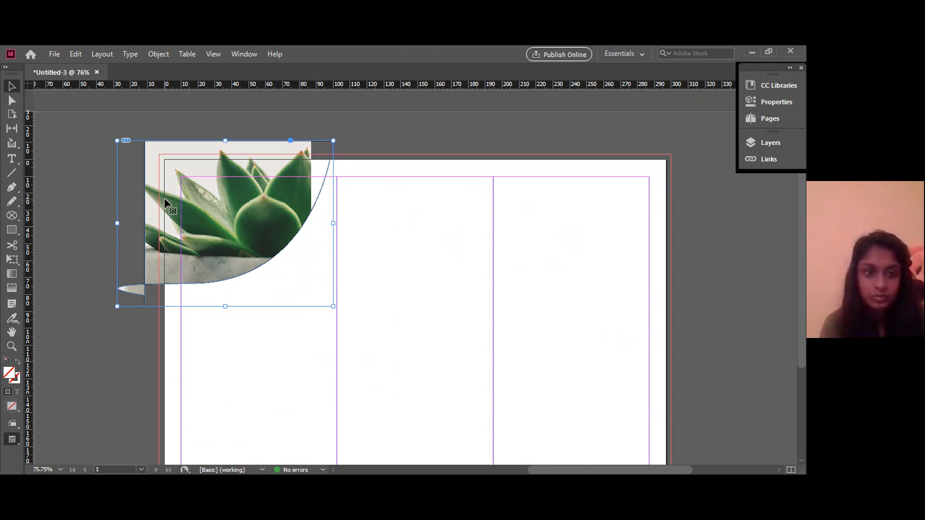
left_click(201, 211)
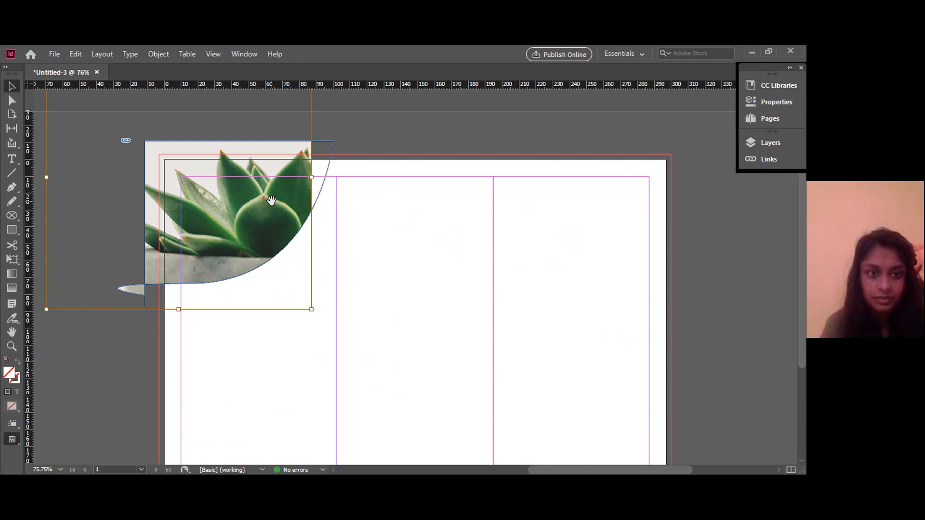
Shift the succulent image right and slightly down inside the corner shape, and move the whole shape slightly up and to the left.
left_click_drag(235, 193, 291, 205)
double_click(292, 207)
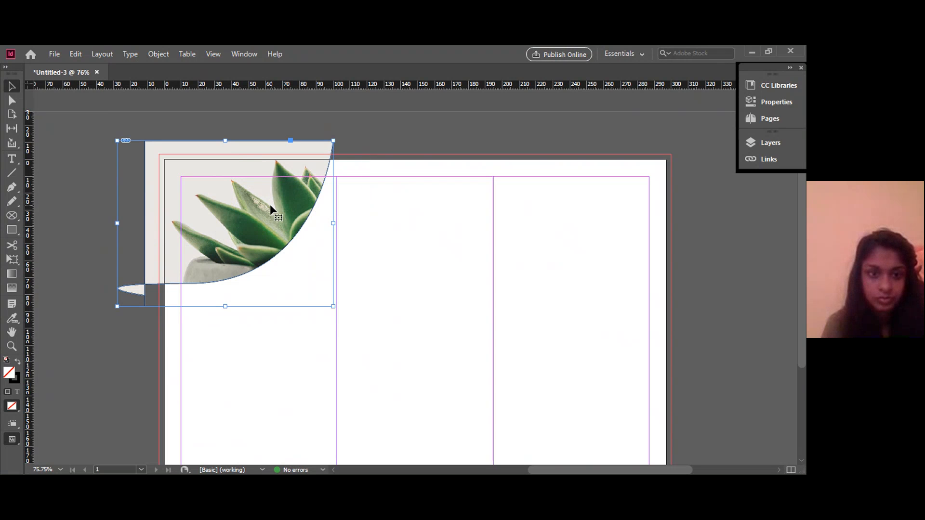
left_click_drag(270, 207, 260, 202)
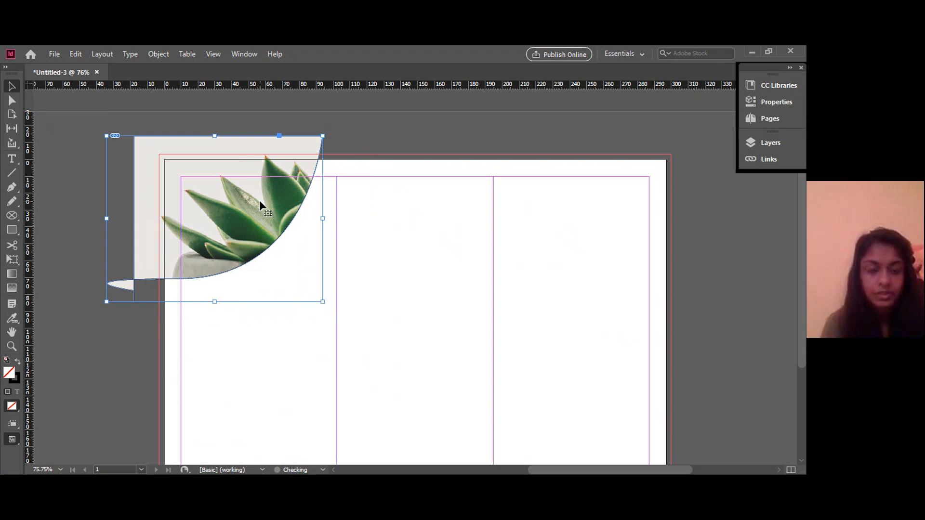
Scale the succulent image down further and reposition it inside the corner shape, with the plant and pot inside the curved edge, and deselect it.
double_click(202, 193)
left_click_drag(200, 191, 231, 190)
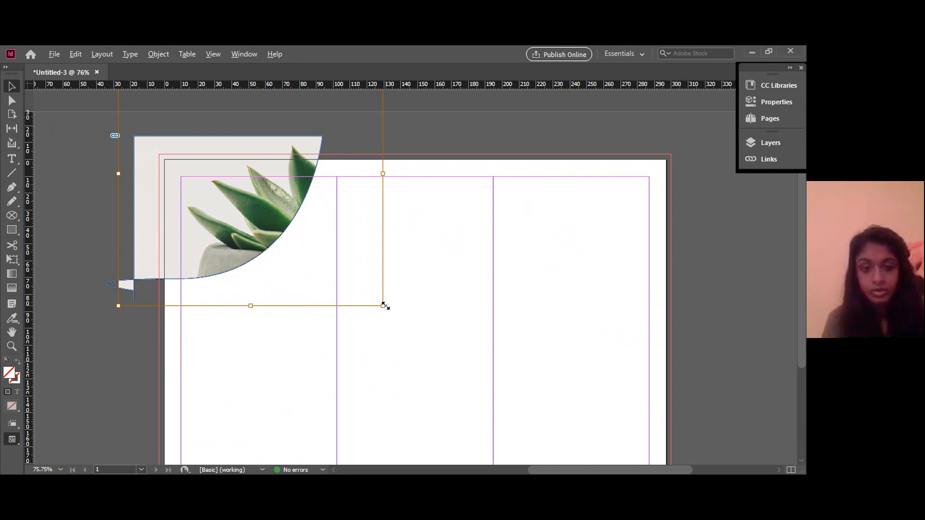
left_click_drag(384, 305, 349, 271)
left_click_drag(236, 196, 208, 205)
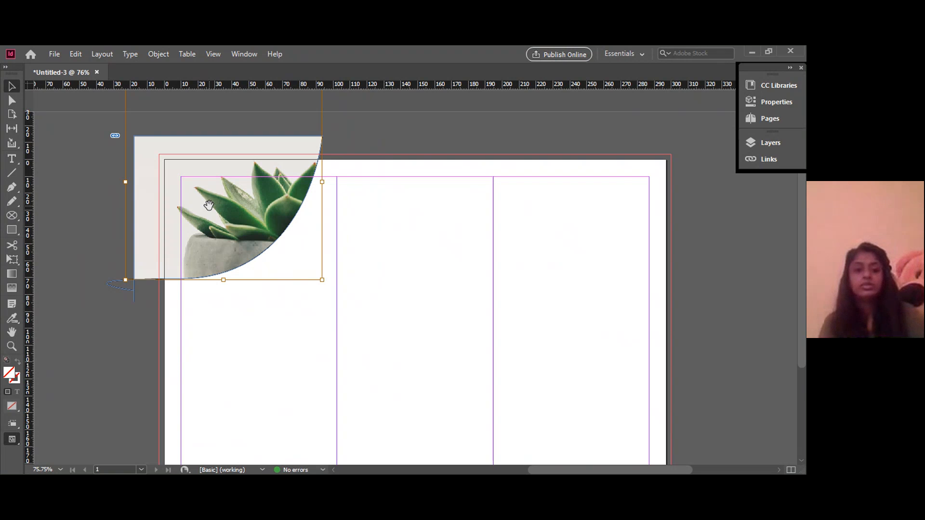
left_click(433, 140)
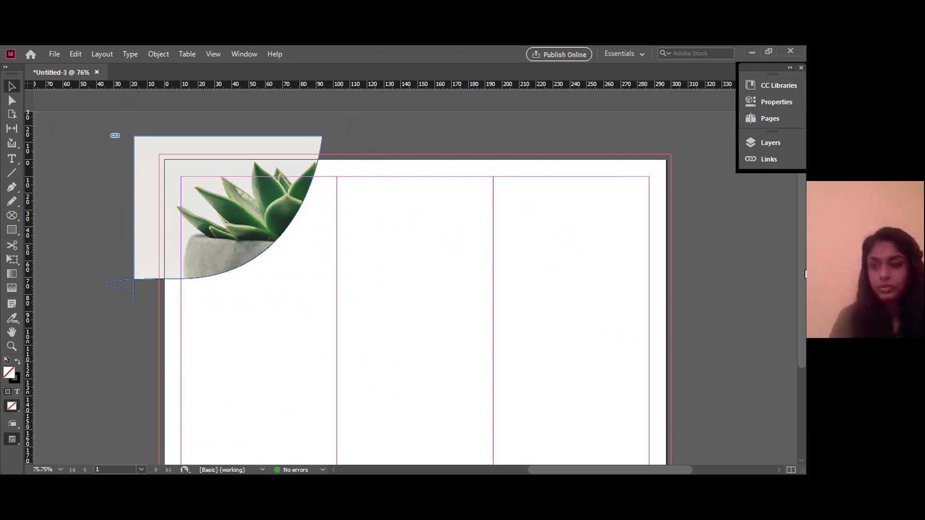
Draw a rectangle about 120.5 x 239 mm covering the first column and extending past the page's outer edges, undoing the stray small rectangle.
left_click_drag(805, 273, 804, 302)
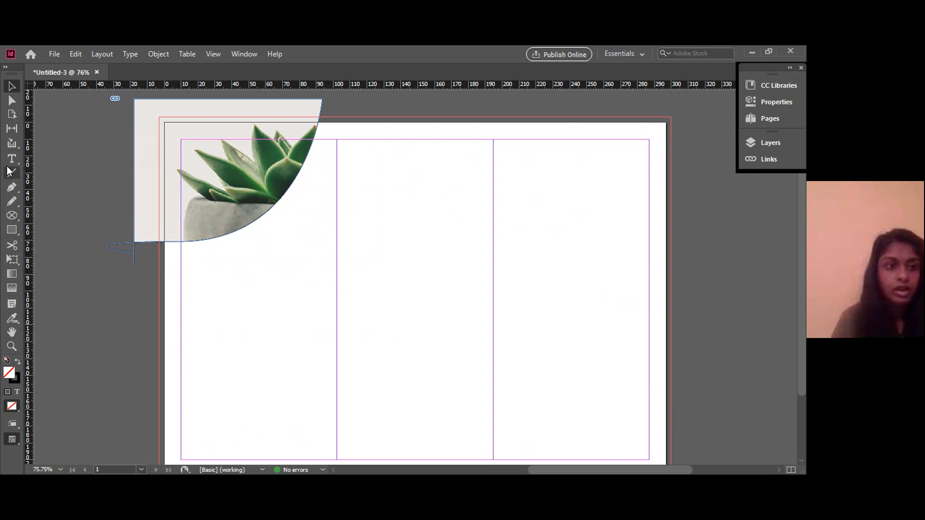
left_click(12, 230)
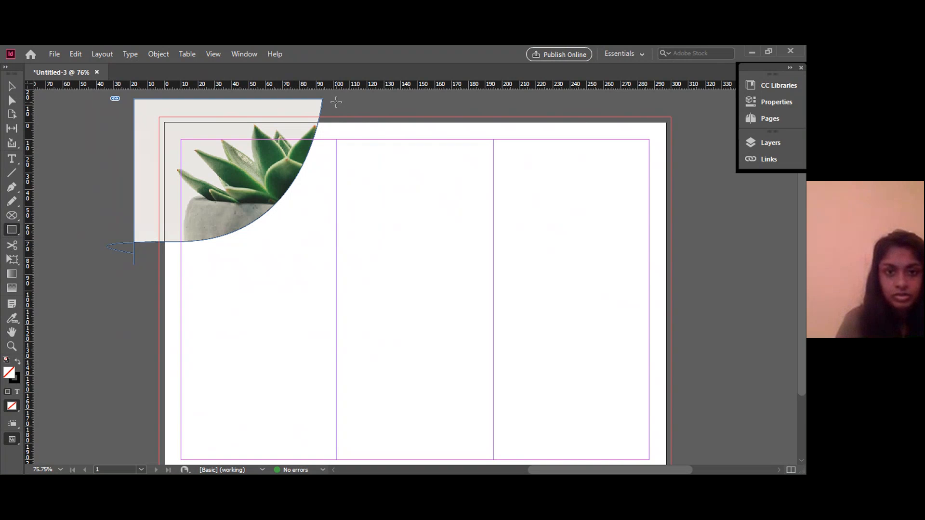
left_click_drag(336, 101, 132, 423)
key("Right")
key("Right")
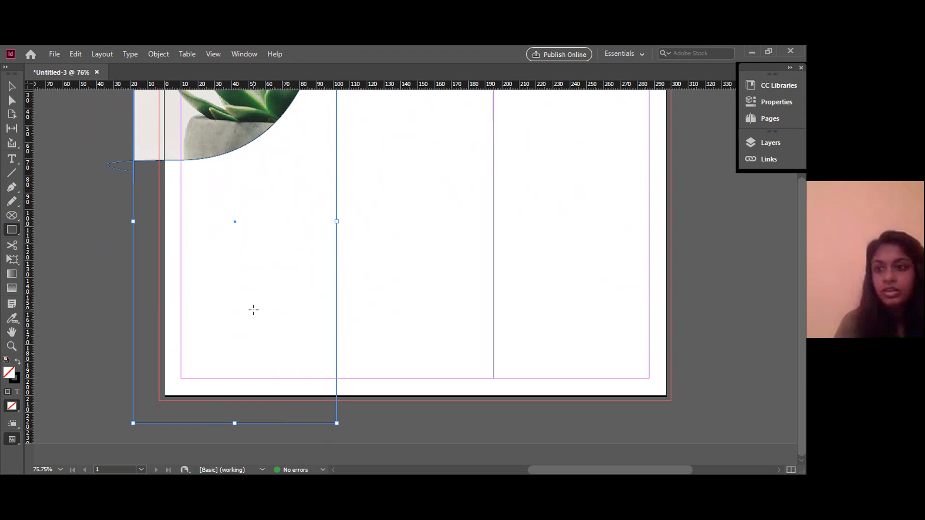
left_click_drag(302, 169, 292, 182)
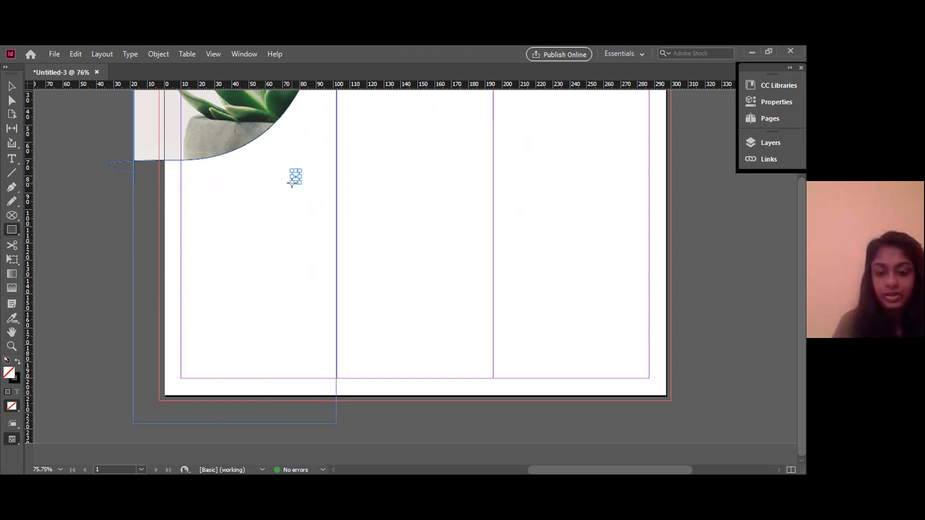
key("ctrl+z")
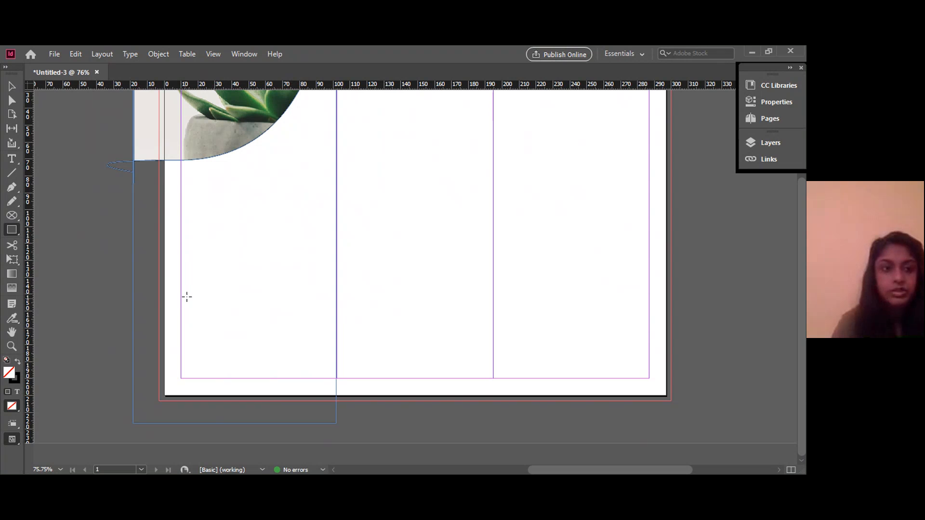
Bring up the document properties and look over the available panels and the CC Libraries, leaving the properties displayed.
left_click(768, 102)
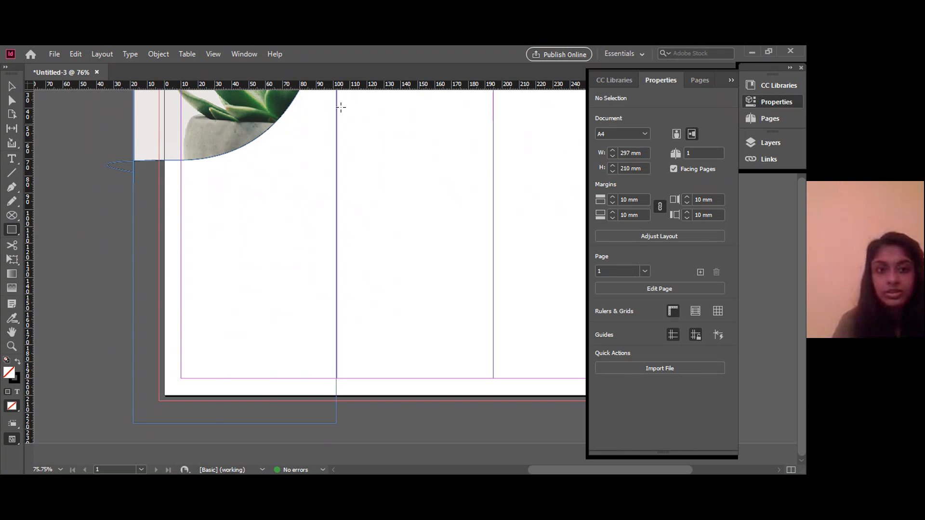
left_click(243, 53)
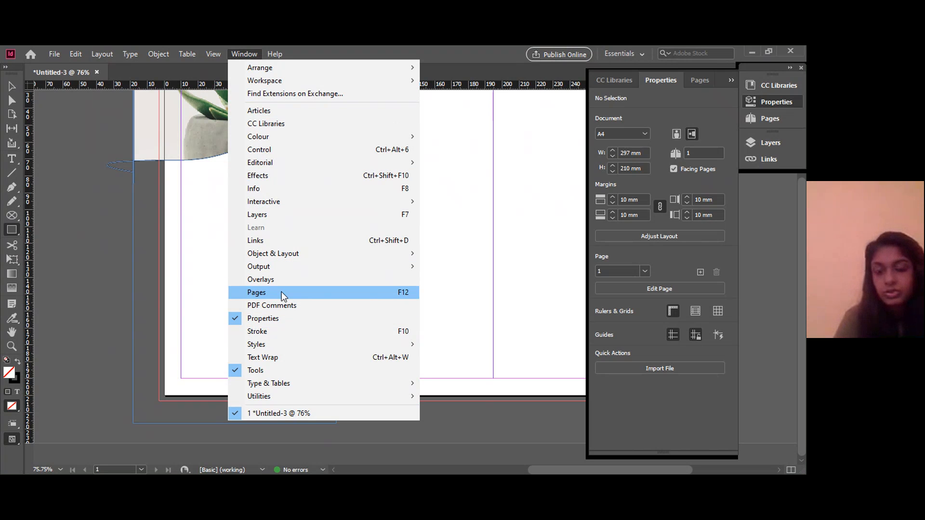
left_click(484, 232)
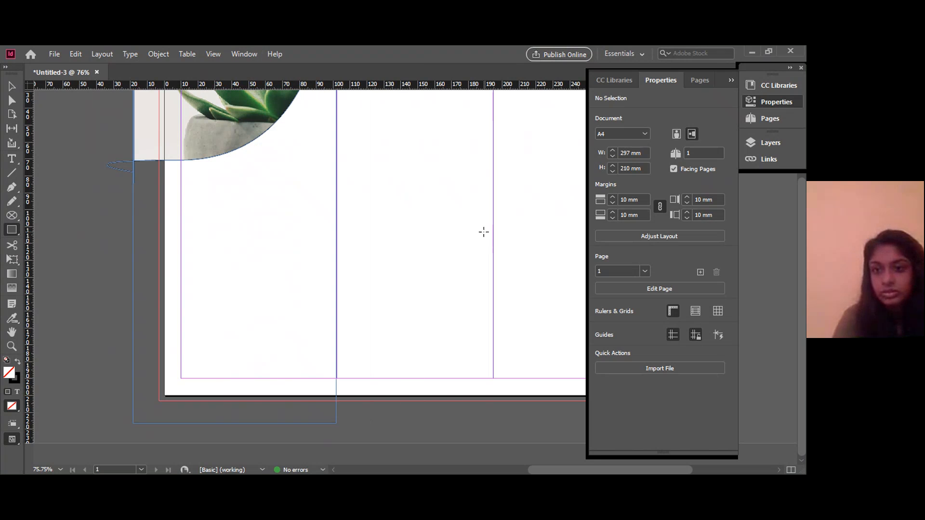
left_click(484, 232)
left_click(454, 269)
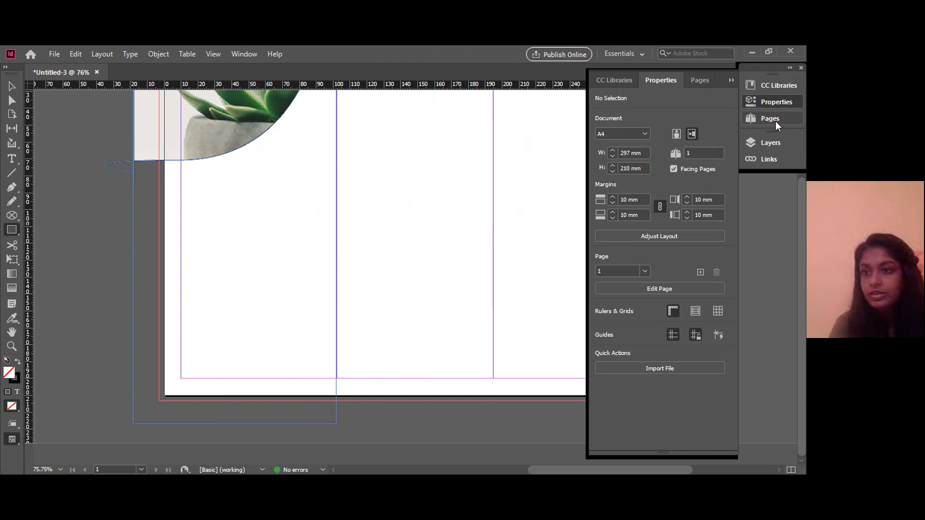
left_click(616, 81)
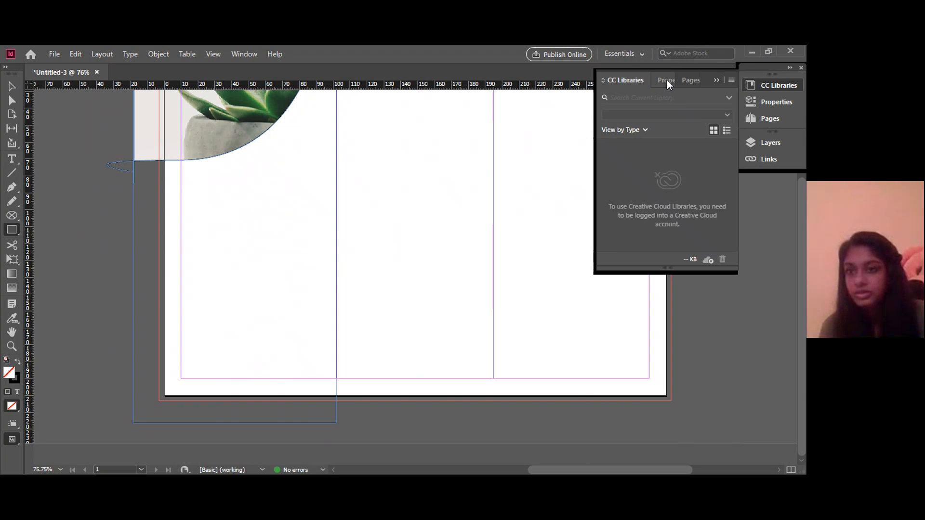
left_click(667, 82)
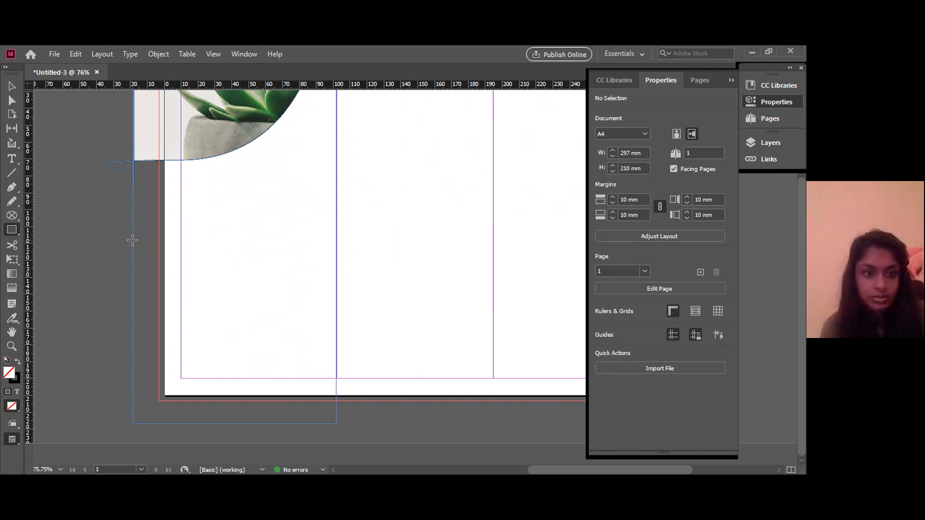
left_click(129, 240)
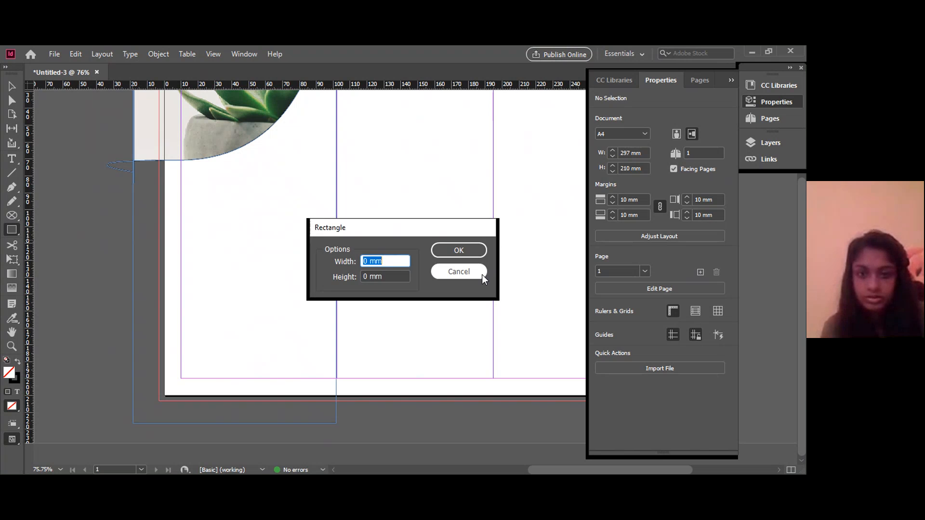
left_click(482, 274)
Select the rectangle over the first column, try several CMYK spectrum colours as its fill, and settle on pale green C 14, M 0, Y 24, K 0.
left_click(8, 87)
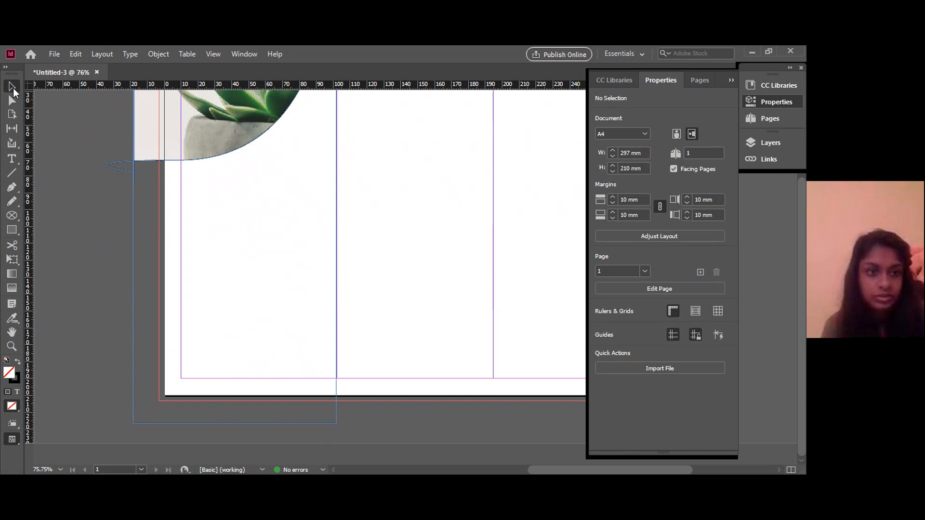
left_click(133, 211)
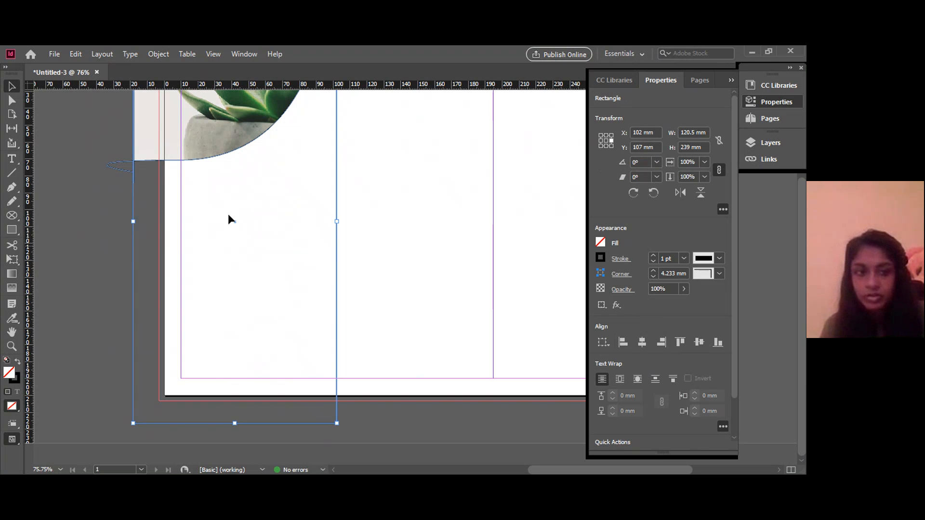
left_click(601, 242)
left_click(601, 241)
left_click(601, 243)
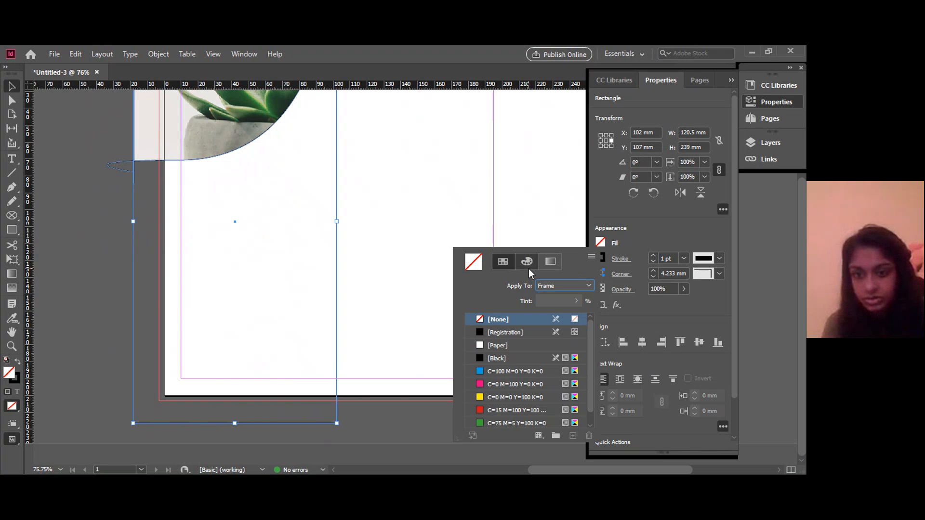
left_click(550, 263)
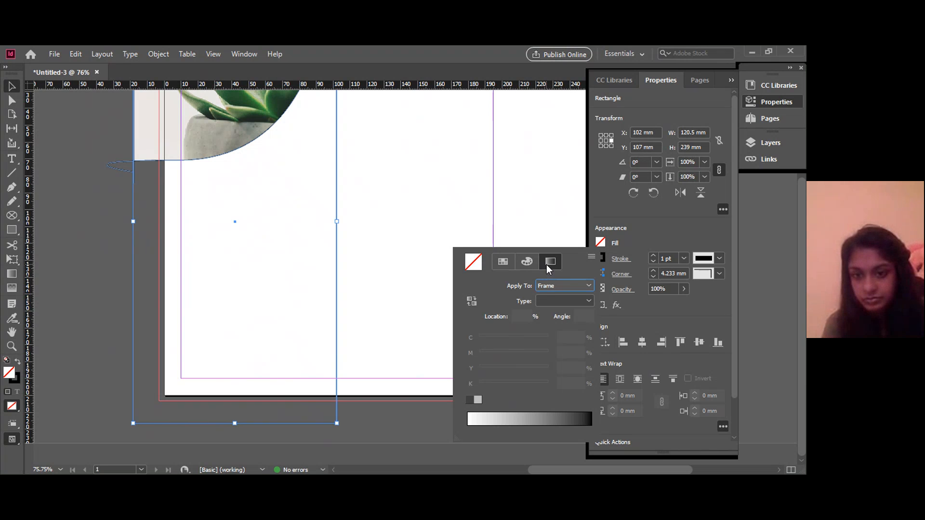
left_click(526, 262)
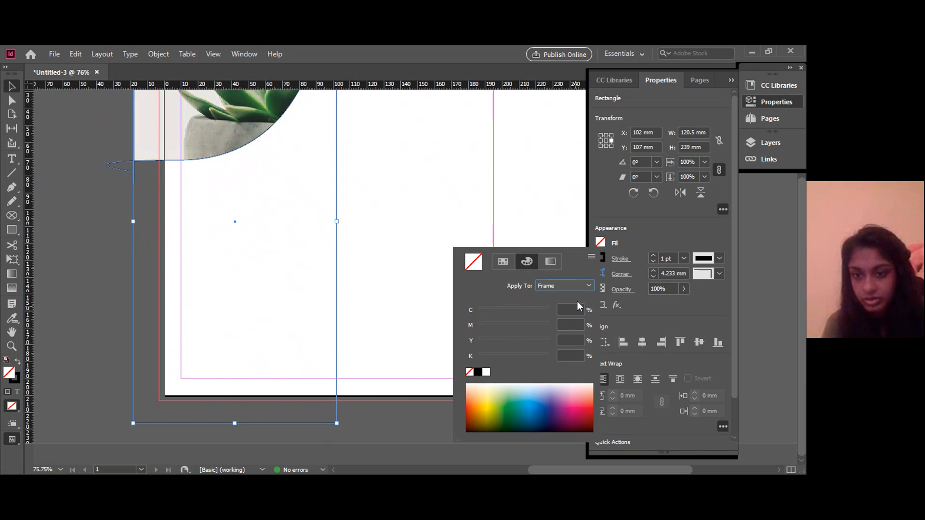
left_click(532, 408)
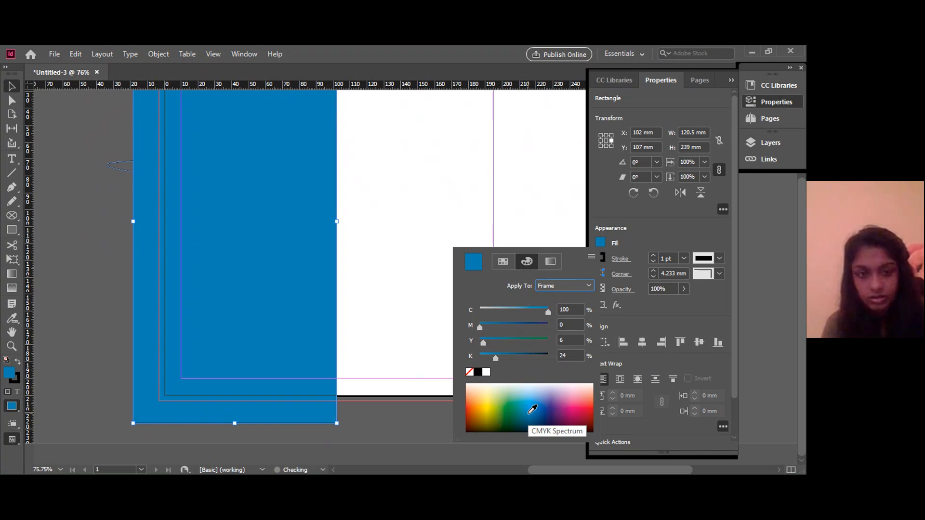
left_click(512, 385)
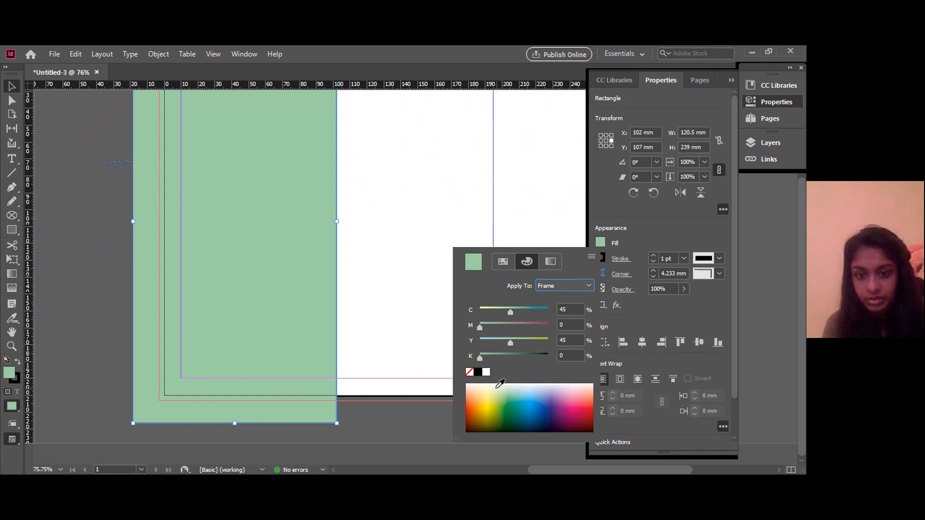
left_click(499, 385)
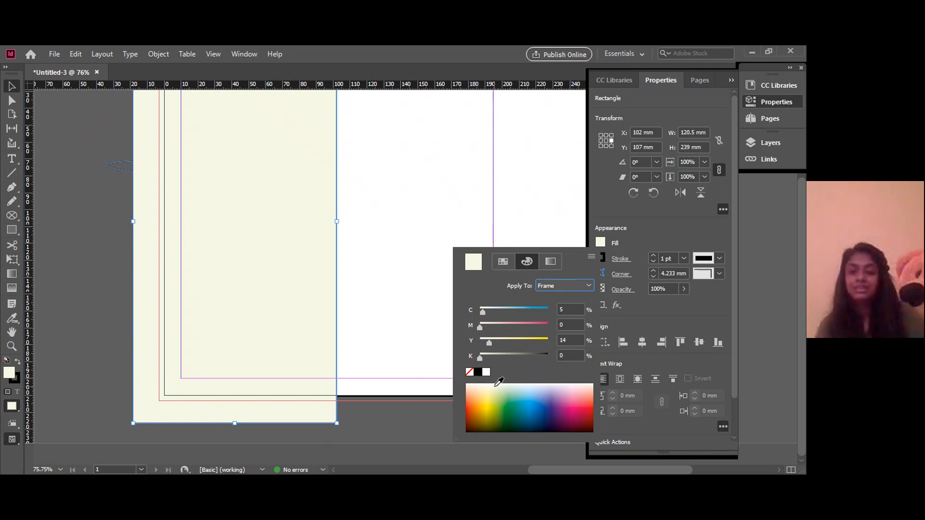
left_click(478, 388)
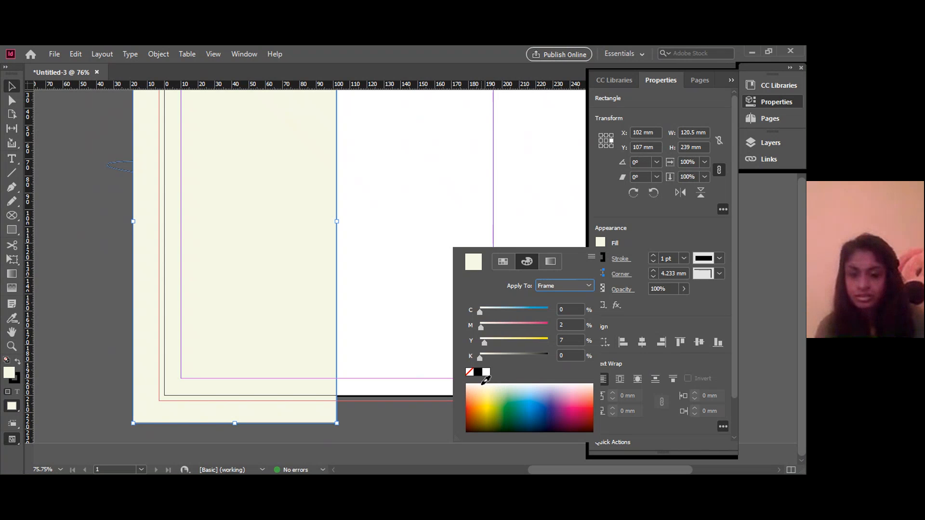
left_click(476, 388)
left_click(475, 382)
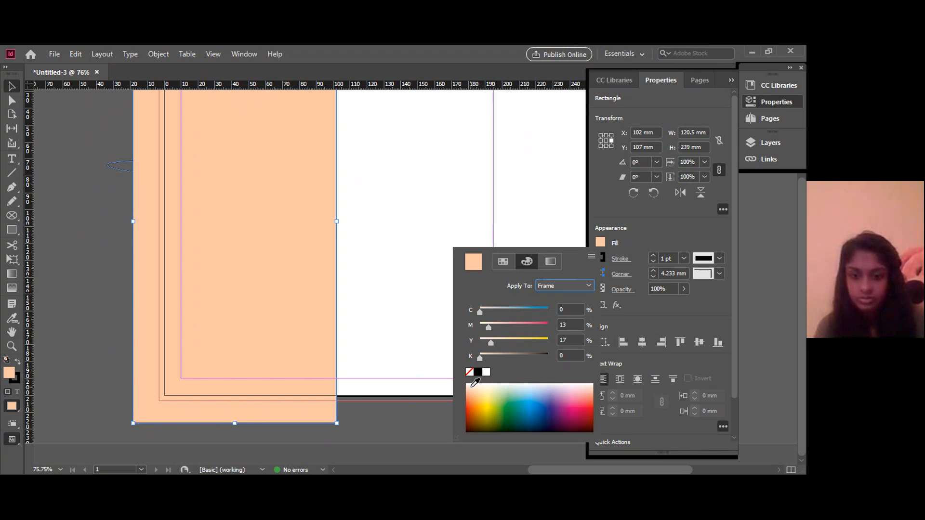
left_click(481, 385)
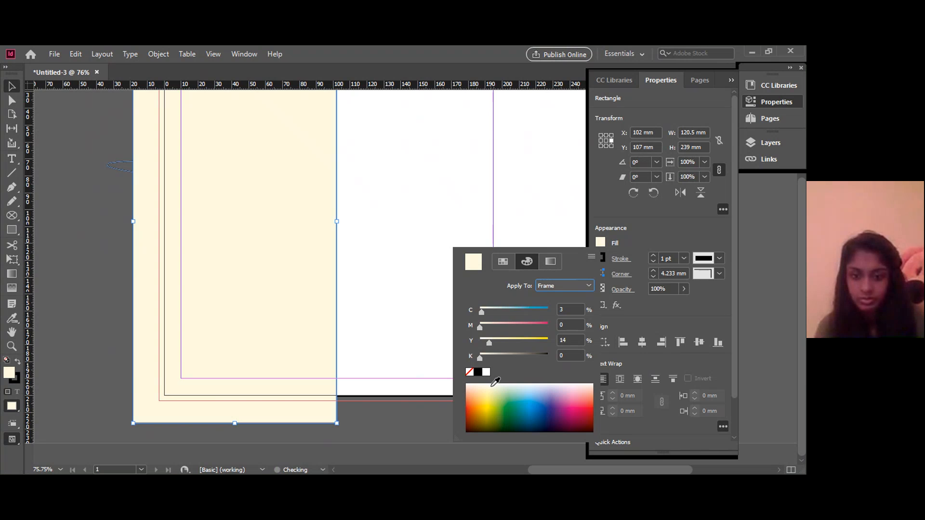
left_click(504, 384)
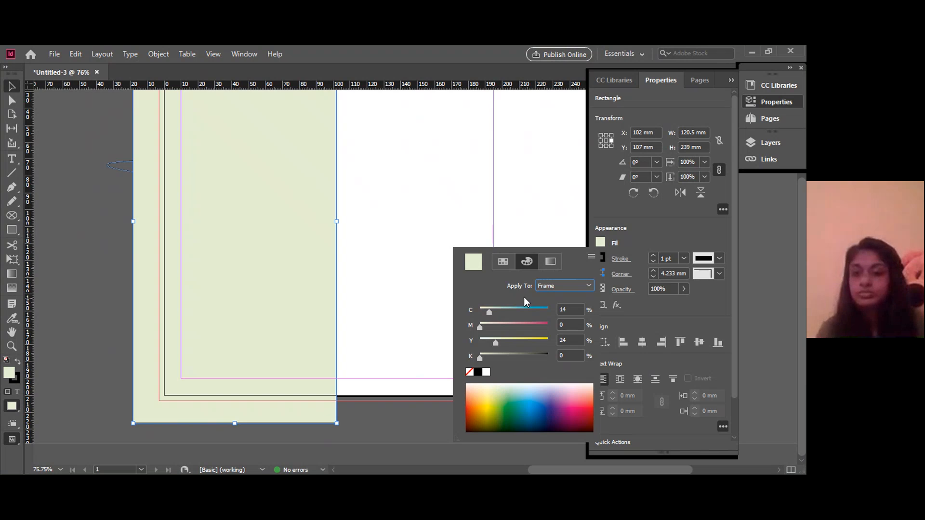
left_click(642, 212)
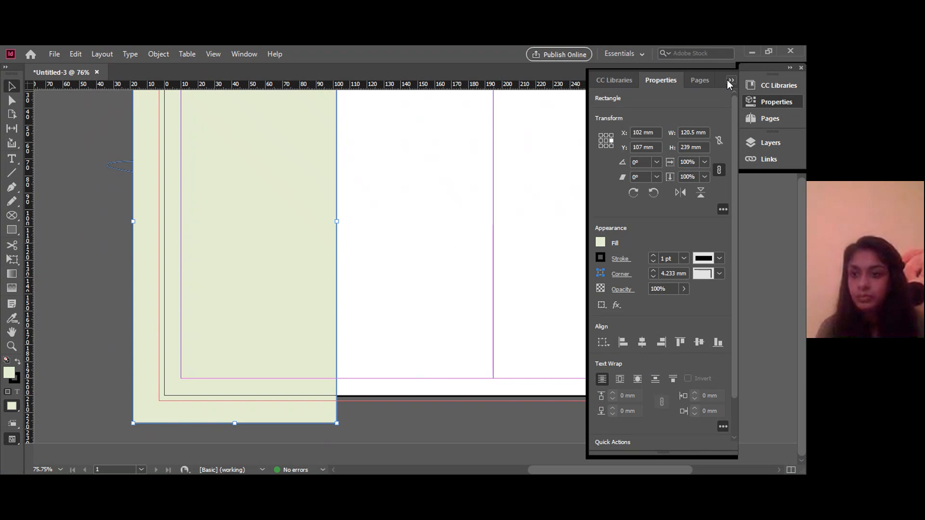
Try a [Paper] stroke on the green rectangle, set its stroke to [None], close the properties and deselect the rectangle.
left_click(600, 259)
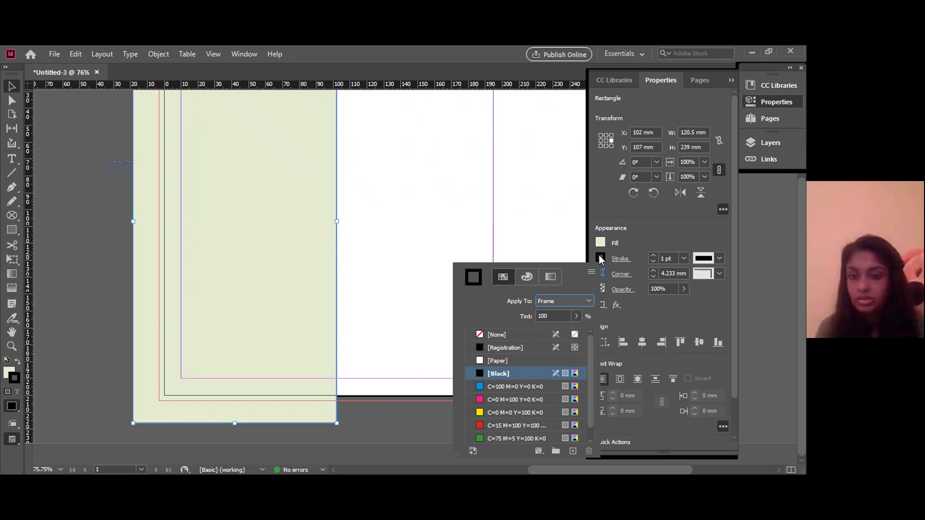
left_click(481, 361)
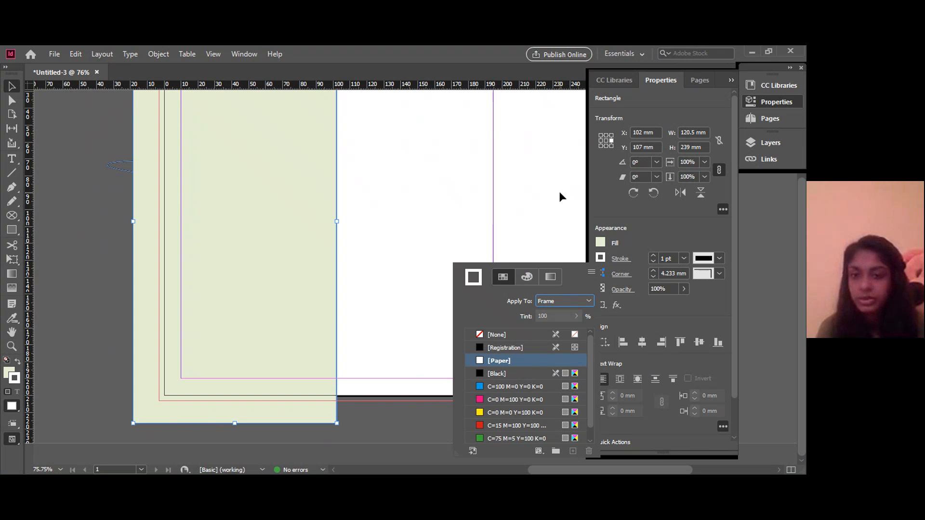
left_click(479, 334)
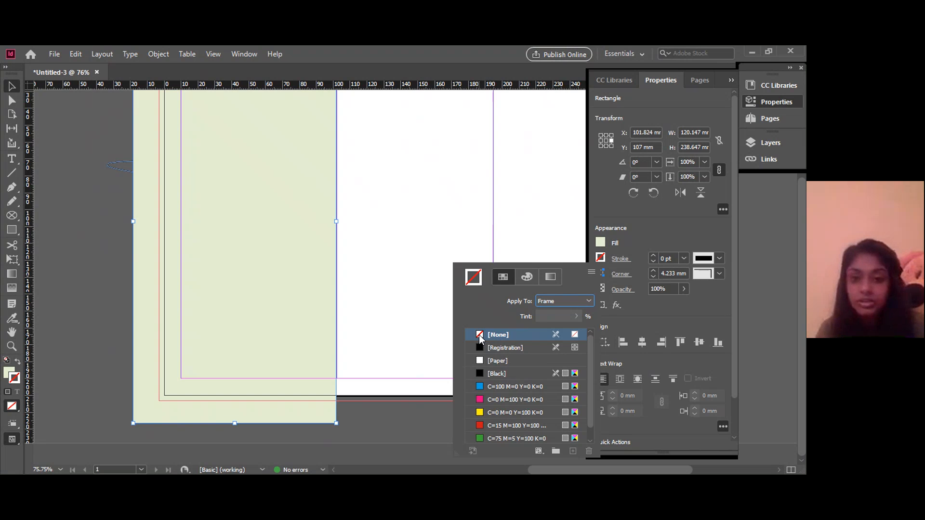
left_click(532, 213)
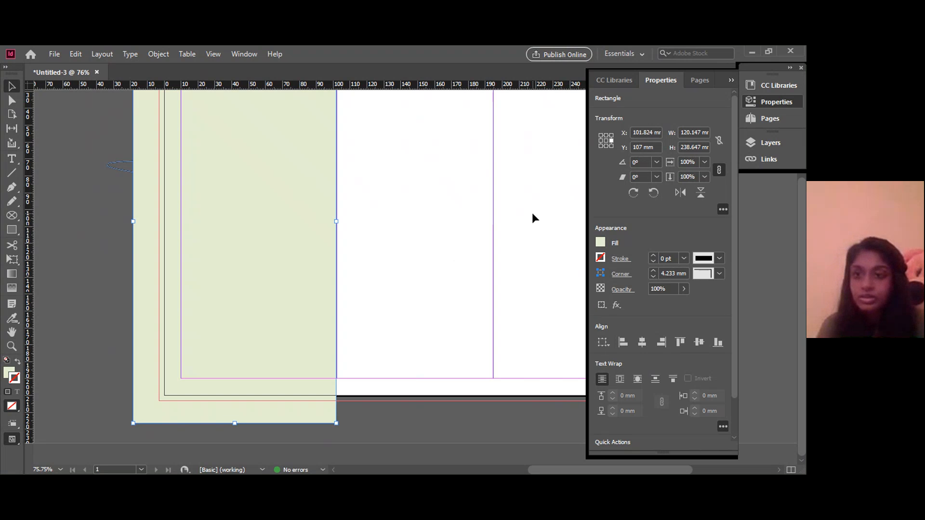
left_click(728, 80)
left_click(576, 262)
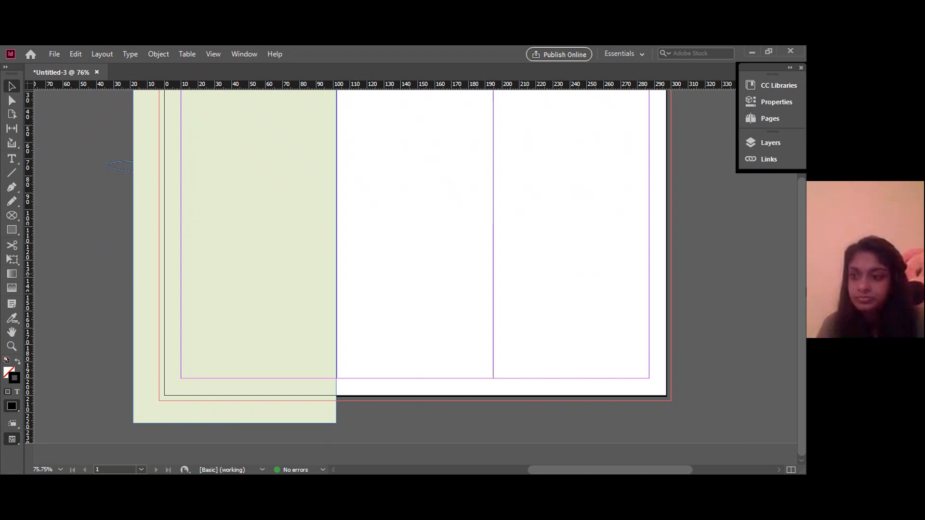
Move the green rectangle below <1.png> in the layer stacking order so it sits behind the succulent image.
left_click_drag(802, 334, 802, 251)
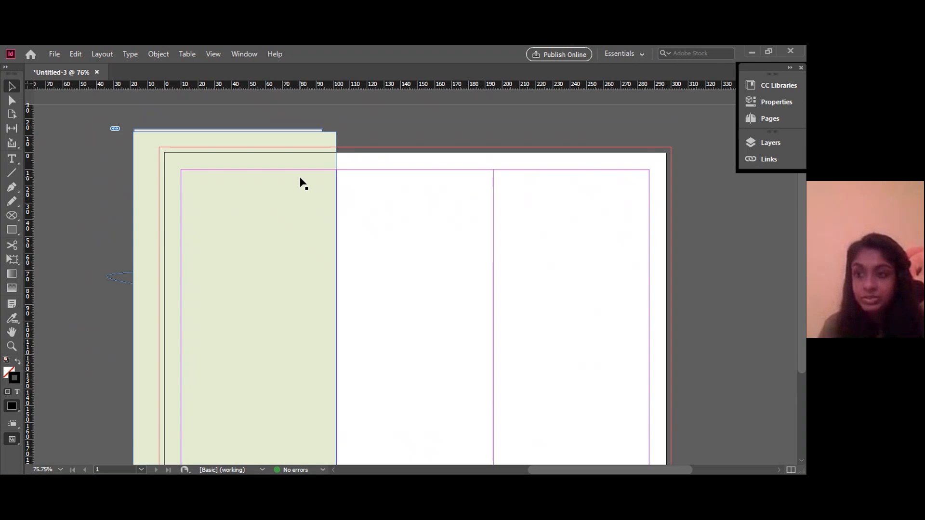
left_click(761, 141)
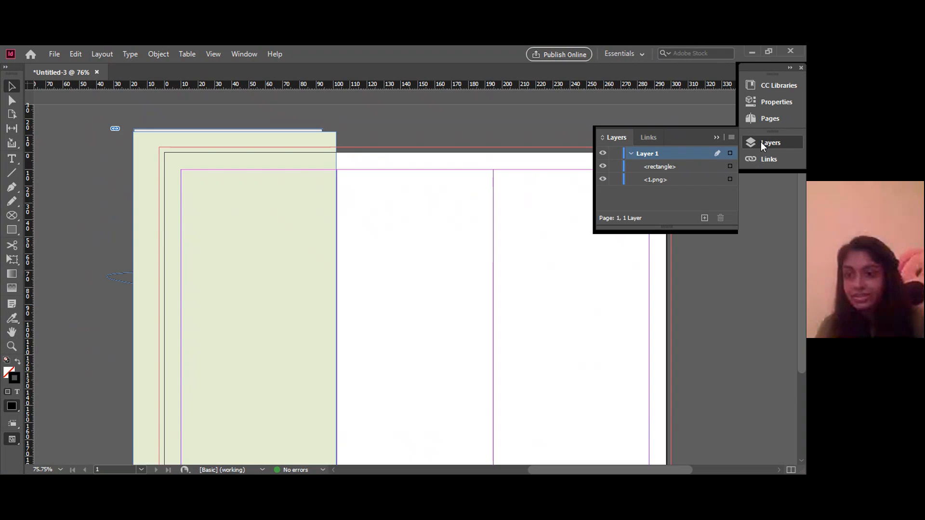
left_click(654, 167)
left_click_drag(653, 166, 655, 188)
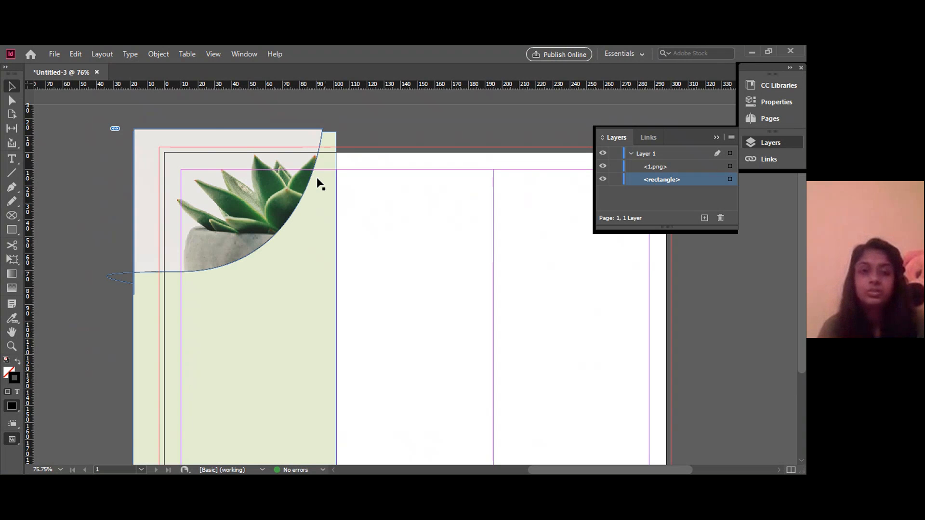
Enlarge the curved succulent image frame to the first column's inner edge and nudge it slightly down and right.
left_click(268, 184)
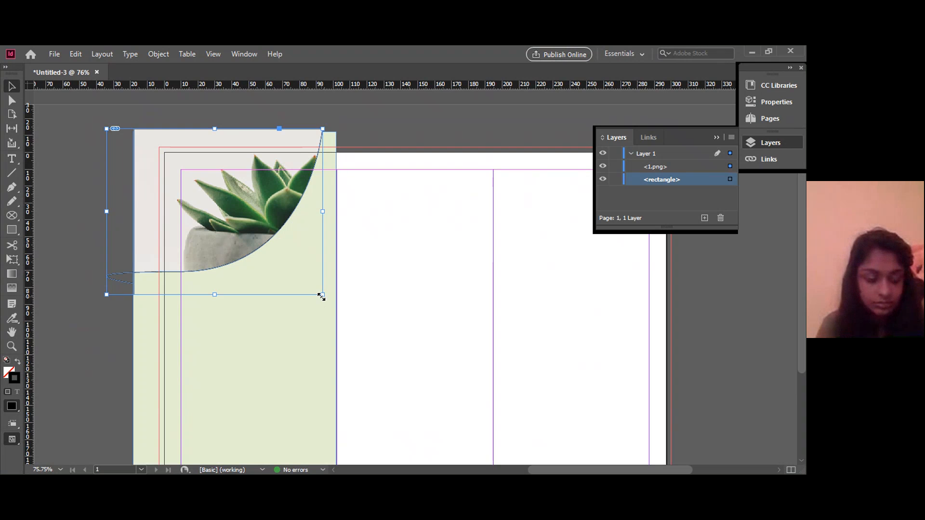
left_click_drag(322, 296, 337, 306)
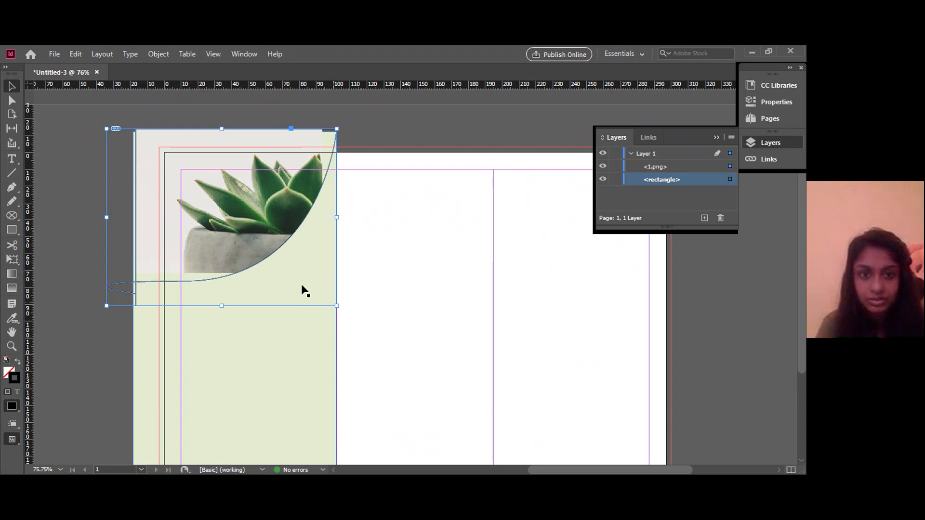
key("Down")
key("Down")
key("Down")
key("Down")
key("Down")
key("Down")
key("Right")
key("Right")
key("Right")
key("Right")
key("Right")
key("Right")
key("Right")
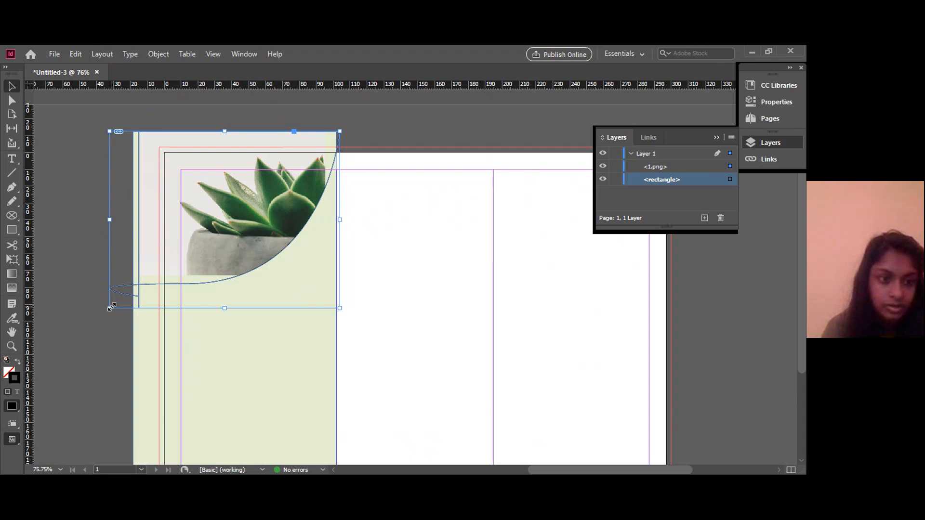
Extend the curved frame outward and downward past the page edge, and shift the succulent image within it to fill its lower curve.
left_click_drag(110, 309, 98, 317)
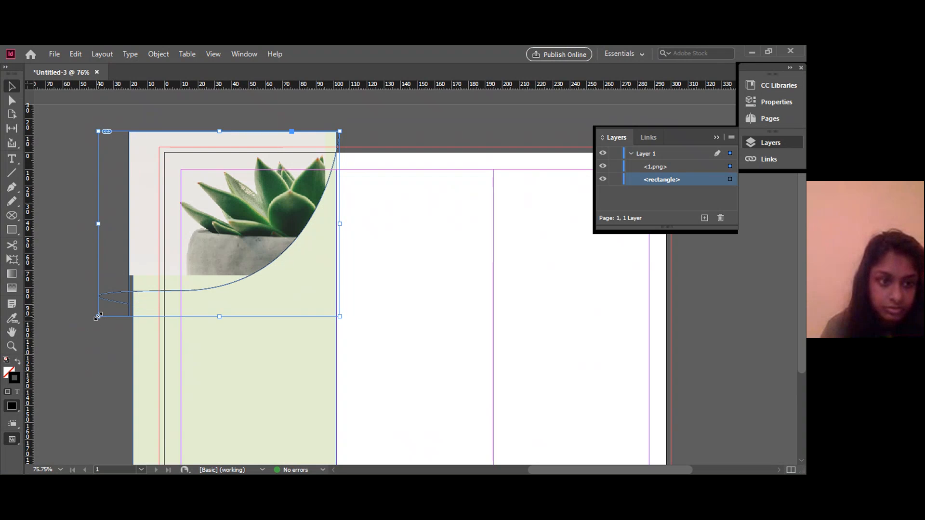
left_click_drag(97, 317, 100, 317)
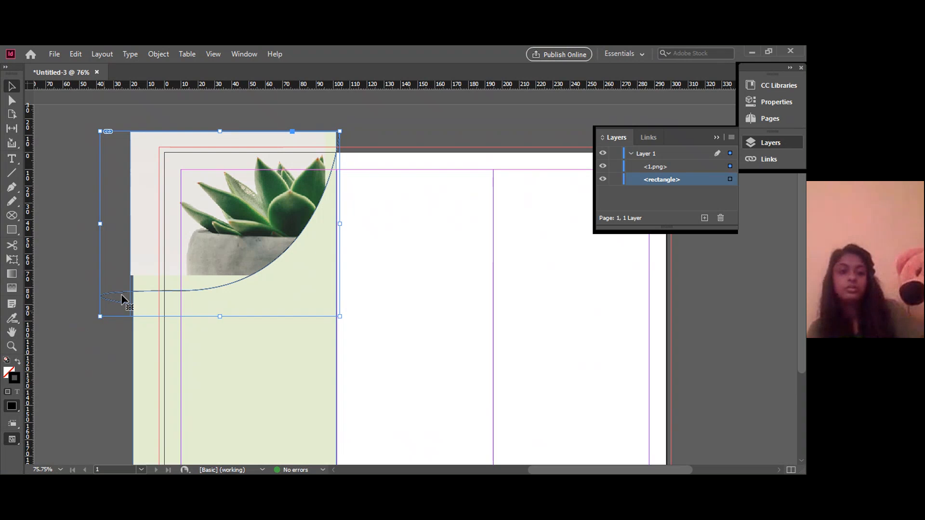
left_click(237, 236)
left_click_drag(237, 235, 249, 254)
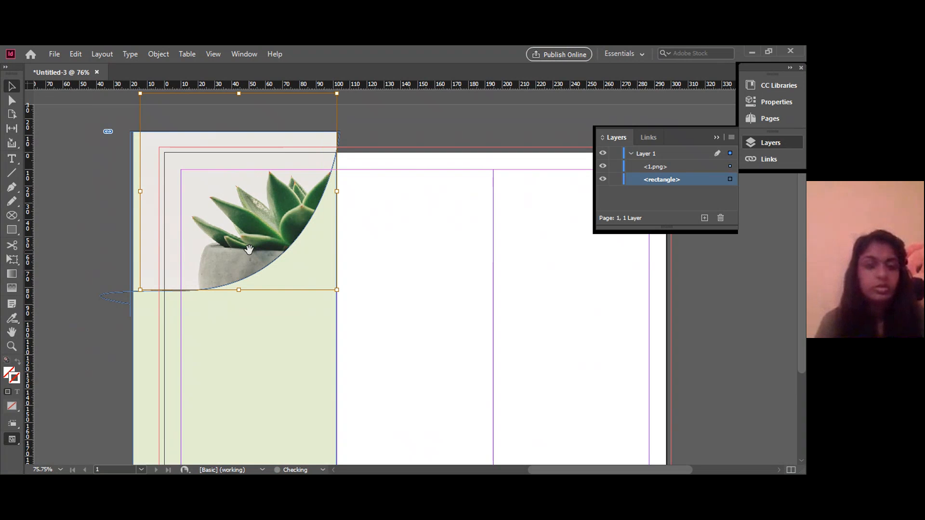
left_click(64, 287)
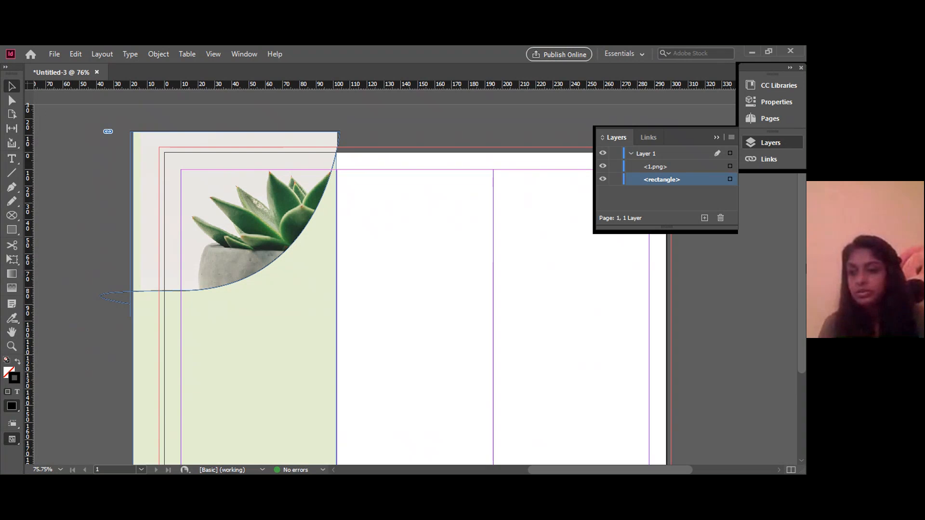
scroll(801, 319, "down", 2)
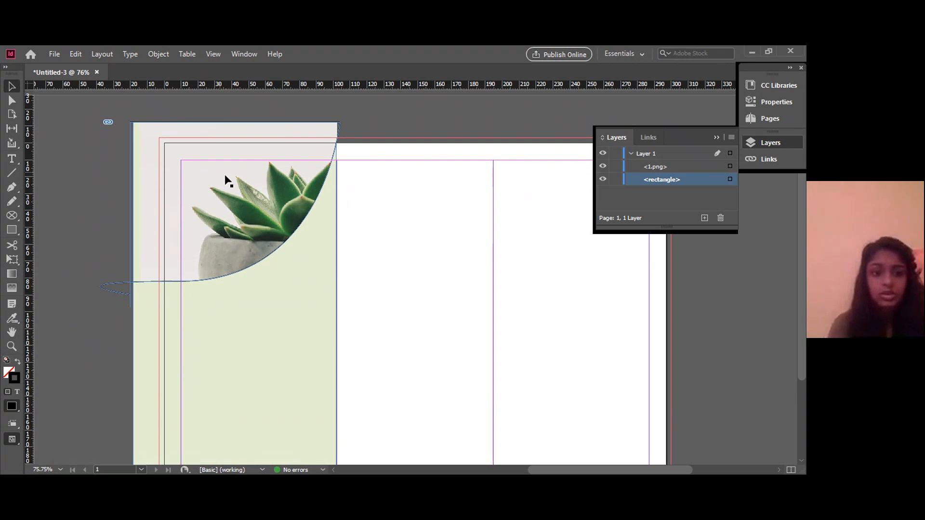
left_click(46, 52)
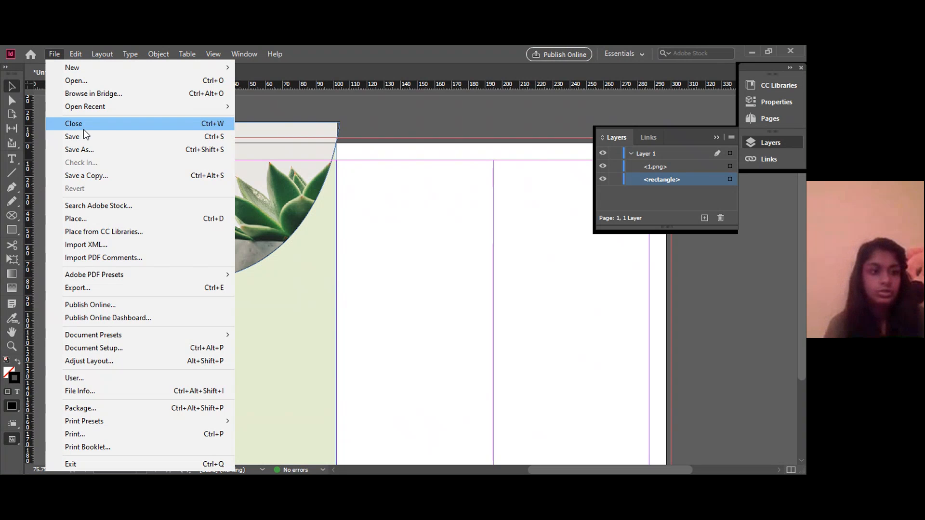
left_click(94, 225)
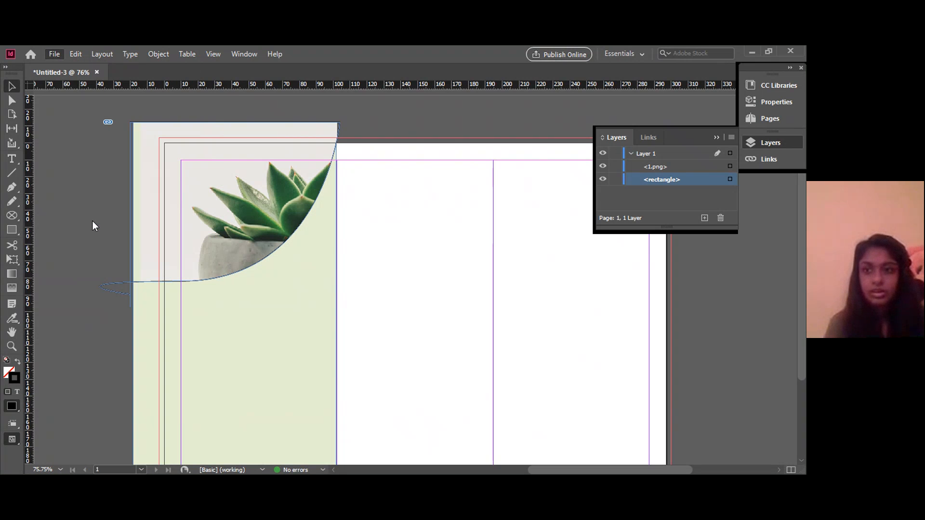
key("Escape")
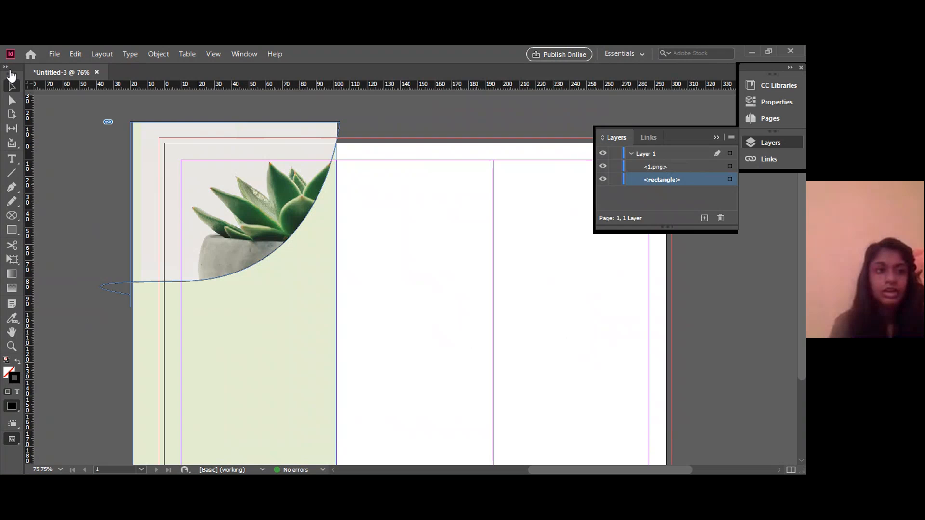
left_click(15, 188)
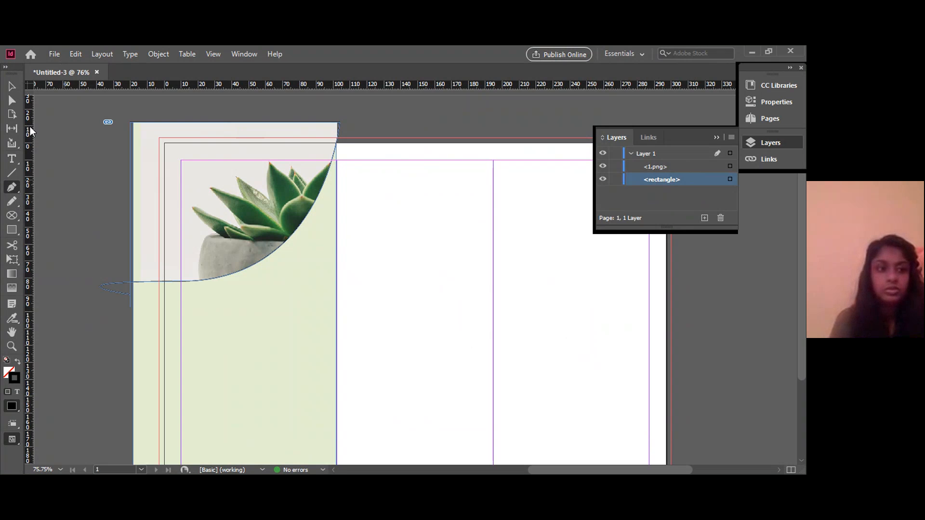
left_click(13, 87)
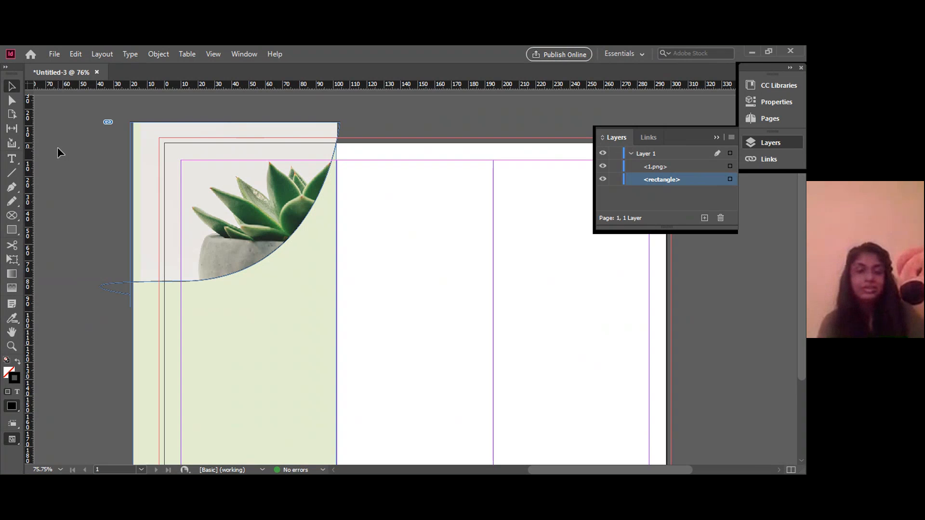
Place the logo image 16 from the cactus folder, starting on the pasteboard beside the first column.
left_click(52, 56)
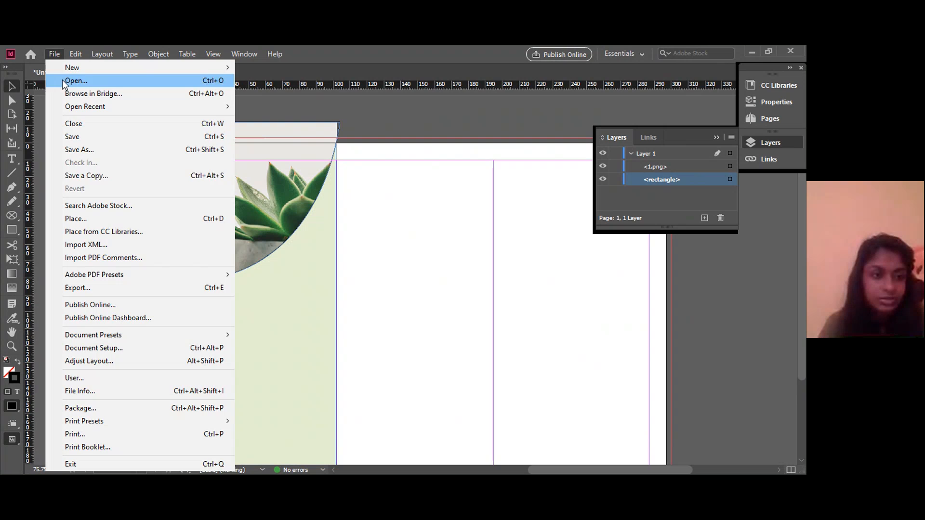
left_click(88, 218)
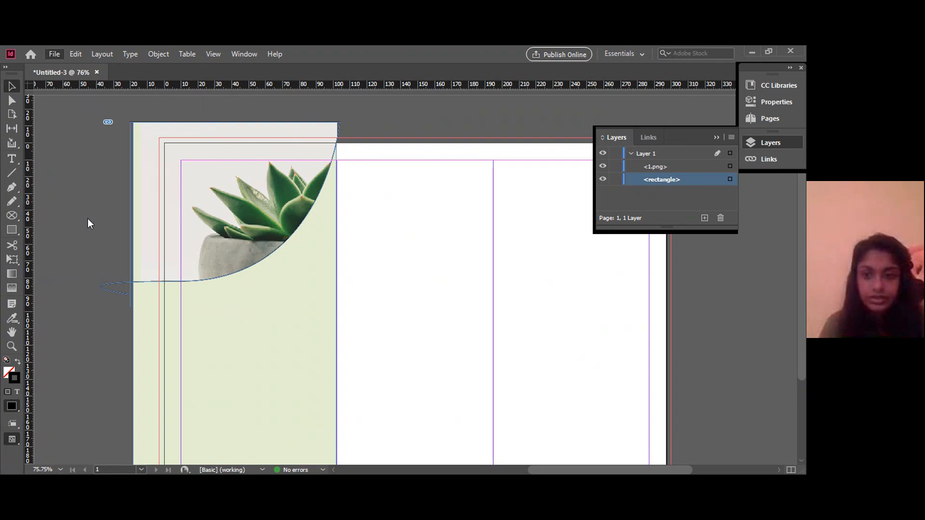
left_click(536, 311)
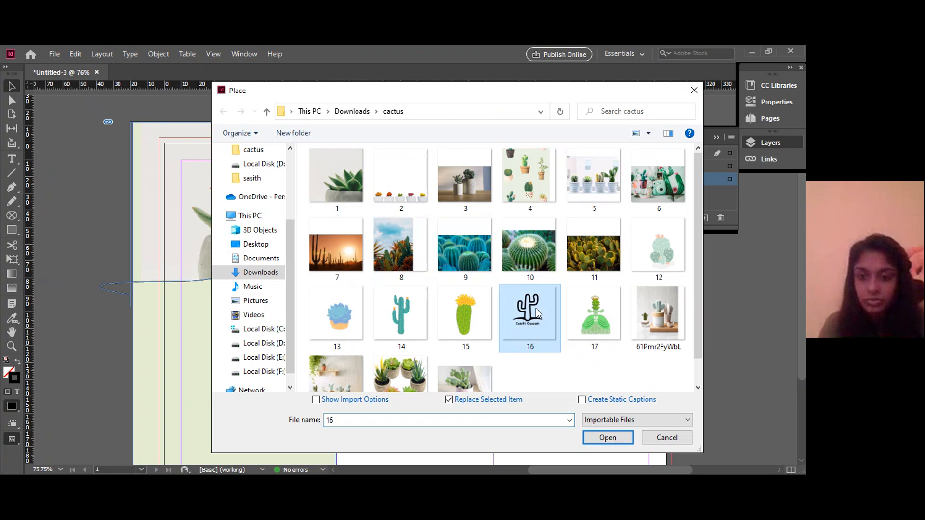
double_click(536, 309)
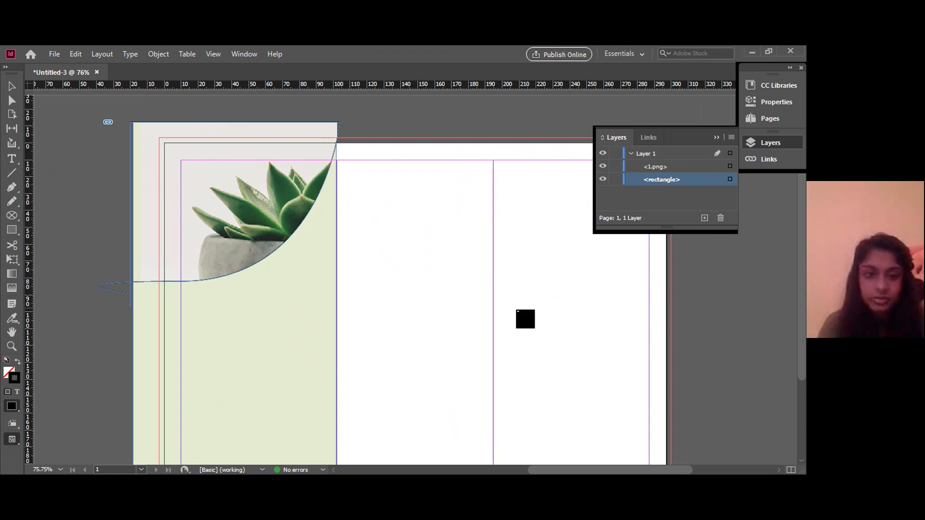
left_click(85, 260)
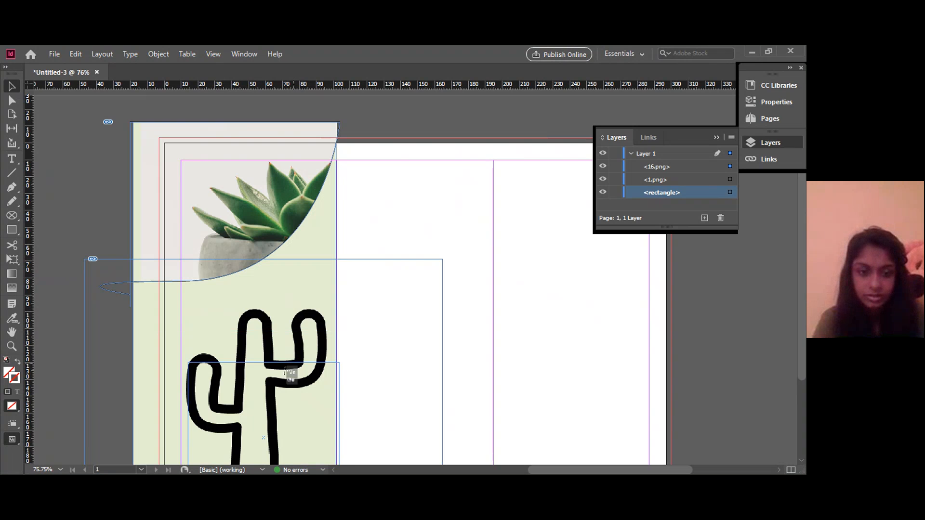
left_click(276, 386)
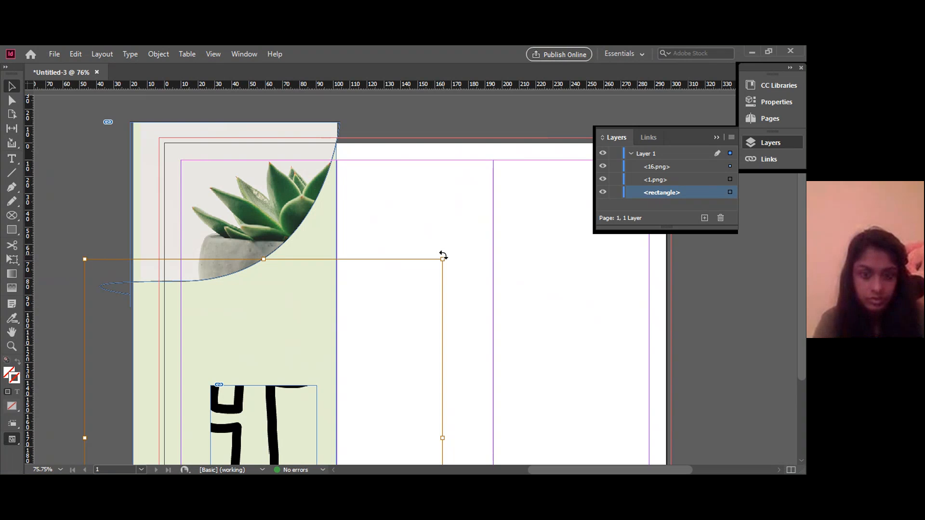
left_click(442, 256)
left_click(419, 284)
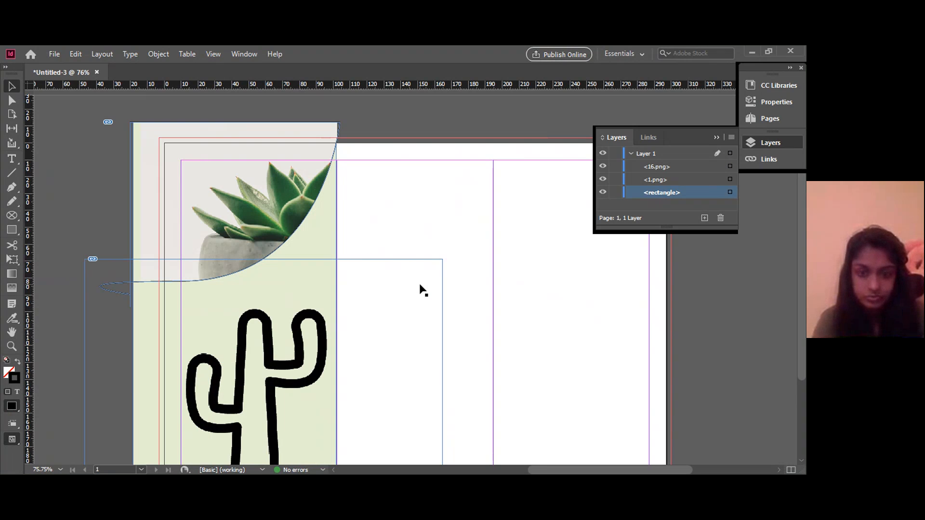
Crop the Cacti Queen logo's frame, move it up over the first column, and scale the logo down inside it.
left_click_drag(442, 258, 278, 243)
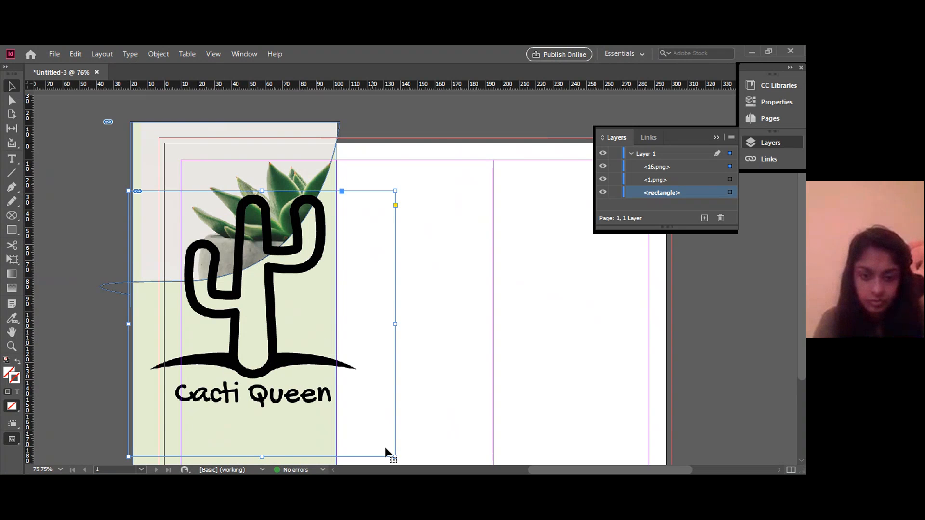
left_click(330, 427)
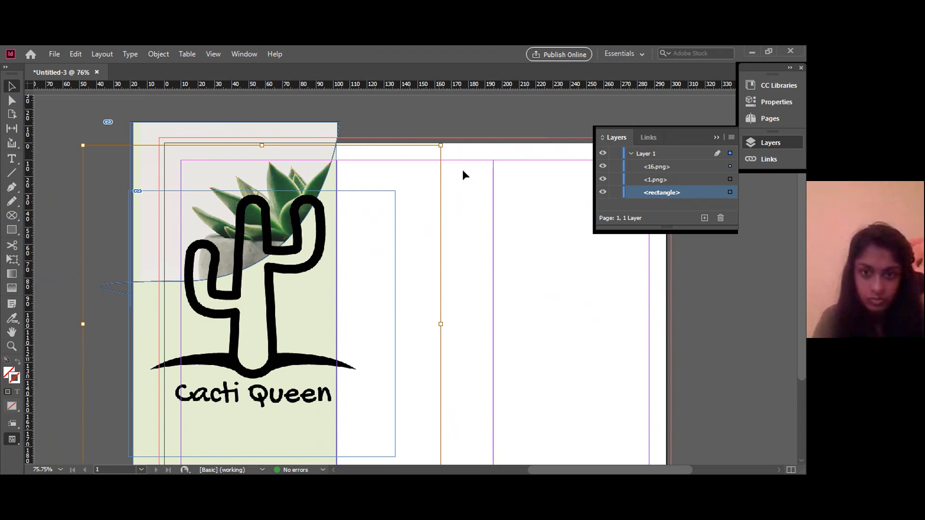
left_click_drag(439, 144, 242, 308)
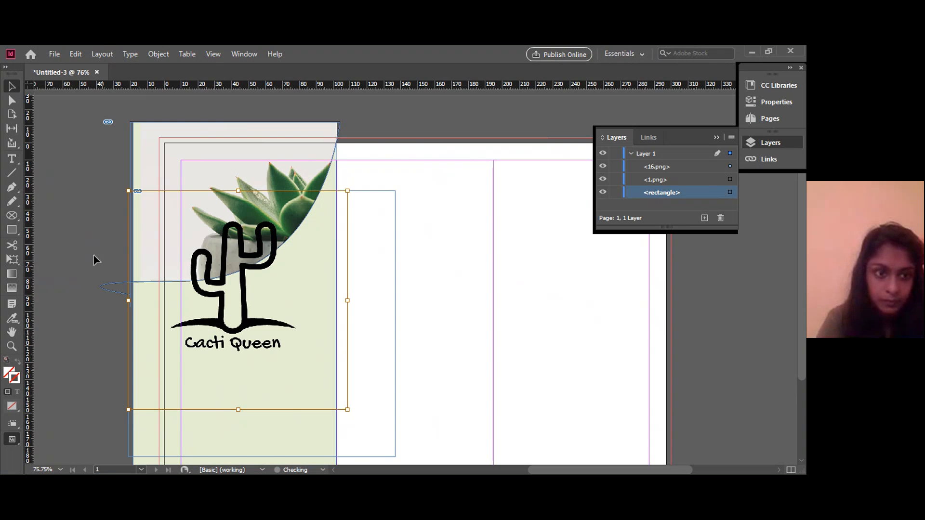
Tighten the frame around the Cacti Queen logo, then reposition the logo and shrink it further within the frame.
left_click(139, 193)
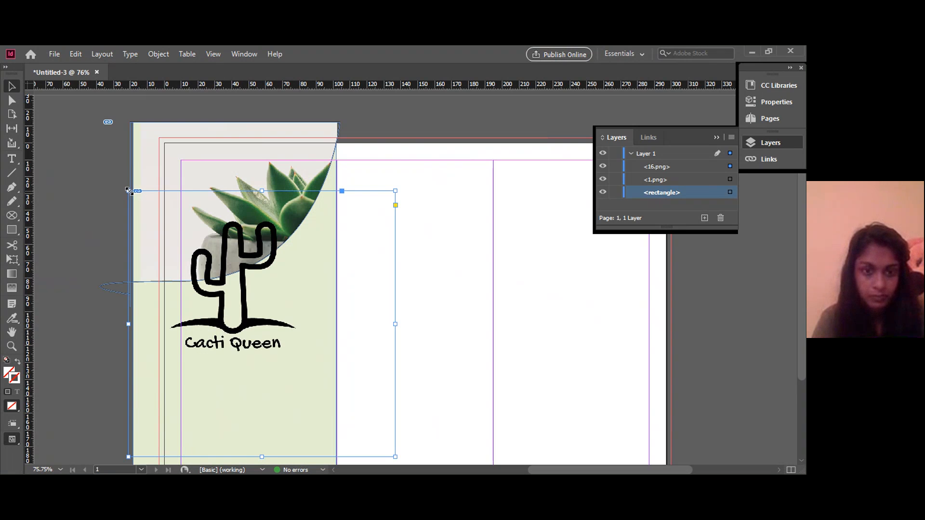
left_click_drag(128, 190, 181, 229)
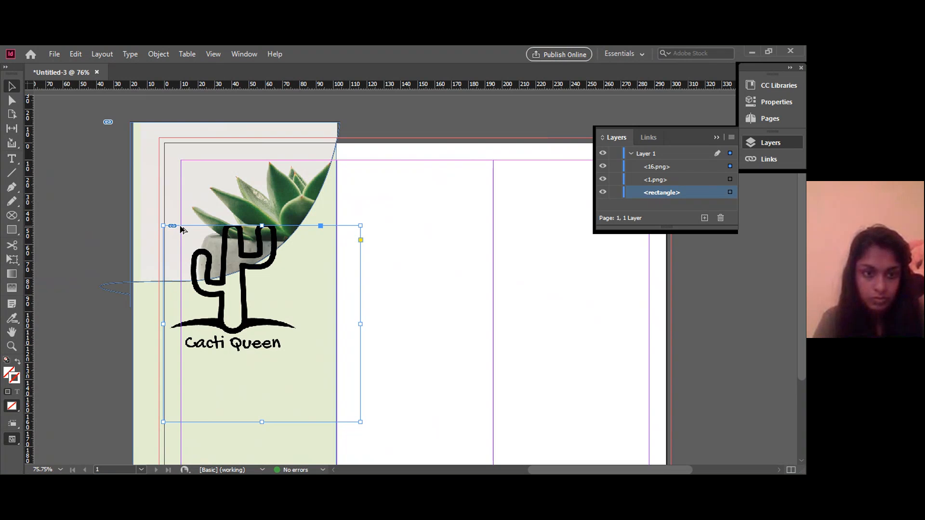
left_click(225, 258)
left_click_drag(229, 266, 238, 288)
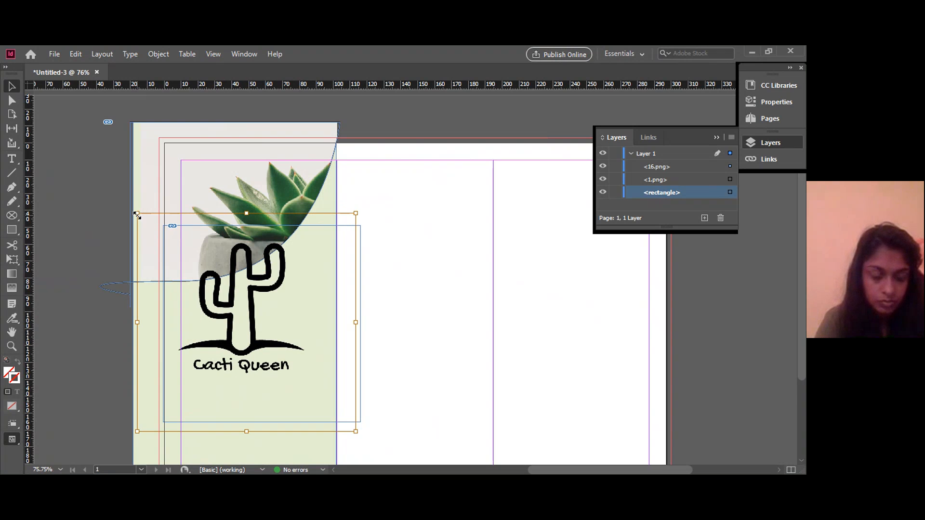
left_click_drag(137, 216, 193, 255)
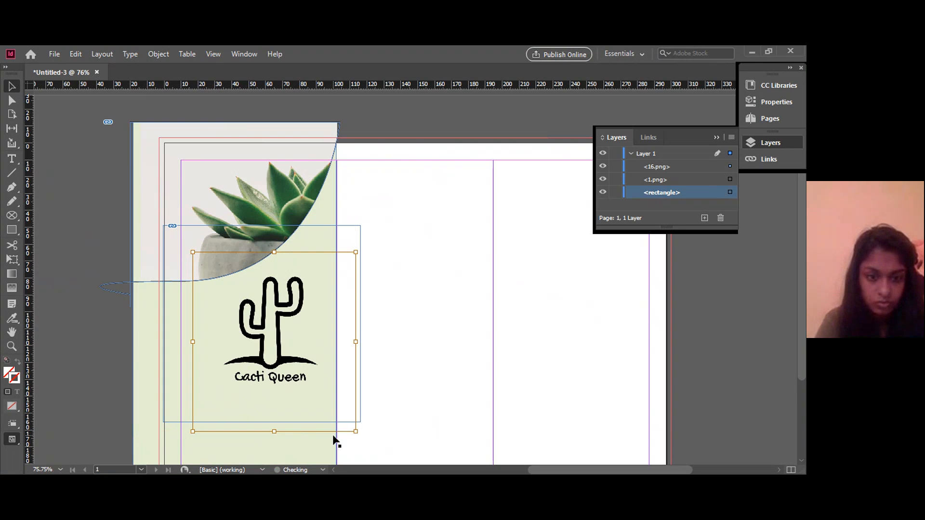
left_click_drag(355, 432, 315, 382)
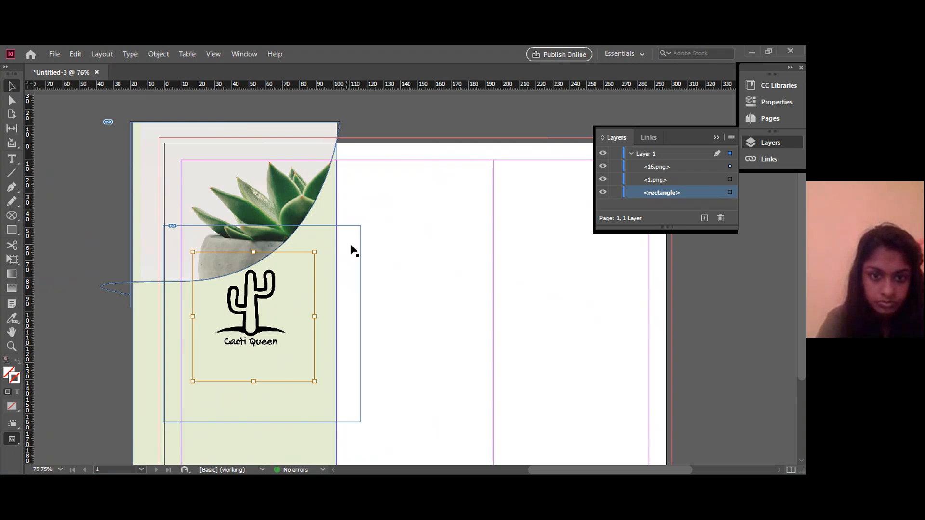
Move the Cacti Queen logo to the upper-left part of the succulent image, beside the leaves, and deselect it.
left_click(355, 225)
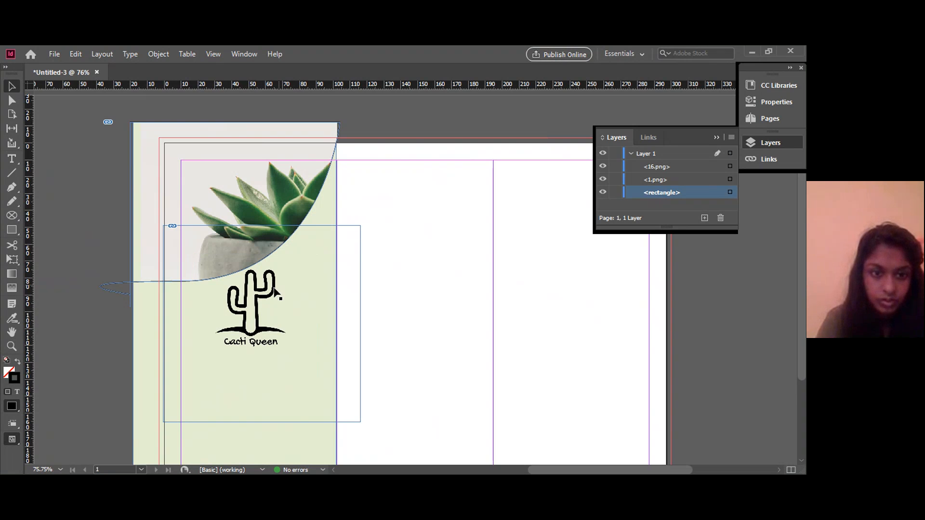
left_click_drag(264, 305, 219, 229)
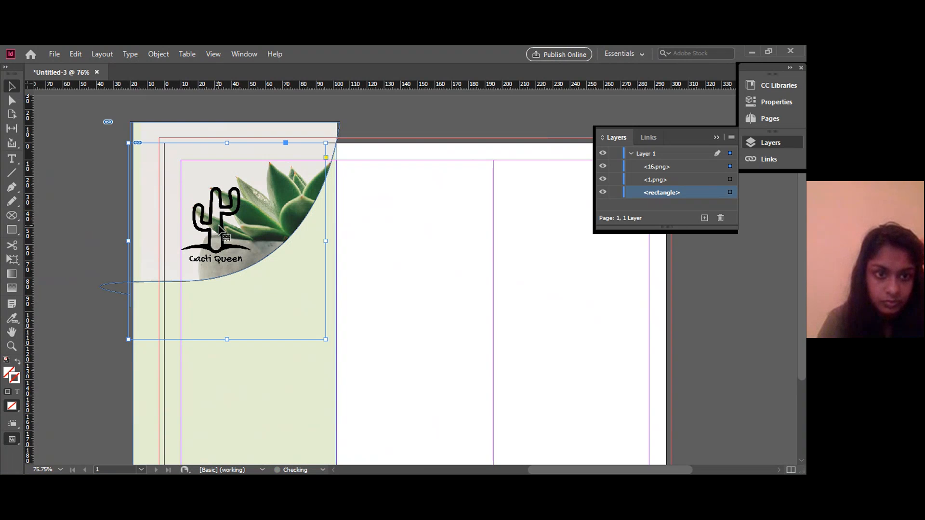
left_click_drag(219, 229, 205, 200)
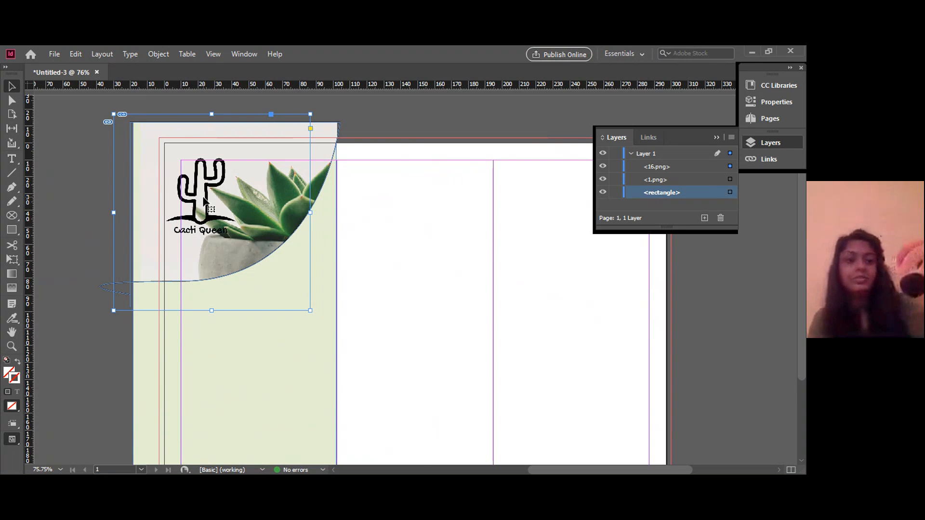
left_click(372, 109)
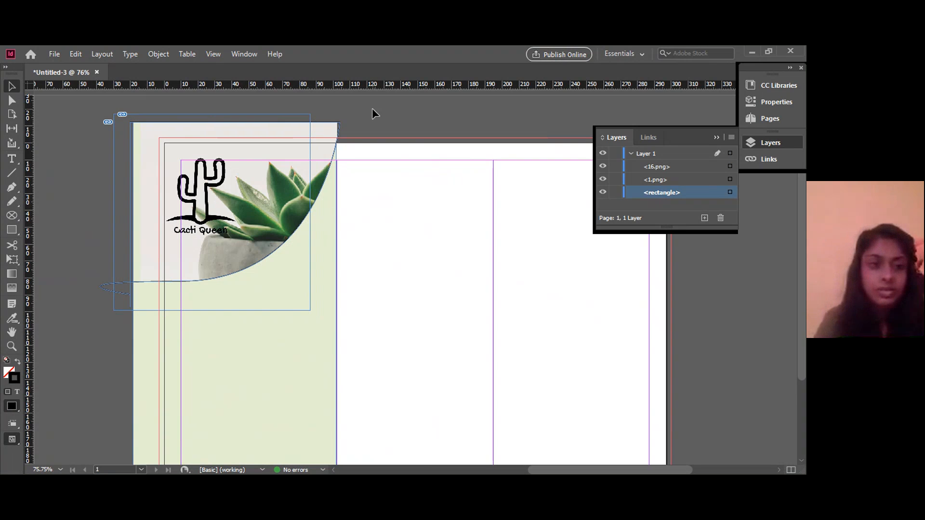
Scale the Cacti Queen logo down further, shift it slightly to sit beside the succulent leaves, and deselect it.
left_click(200, 211)
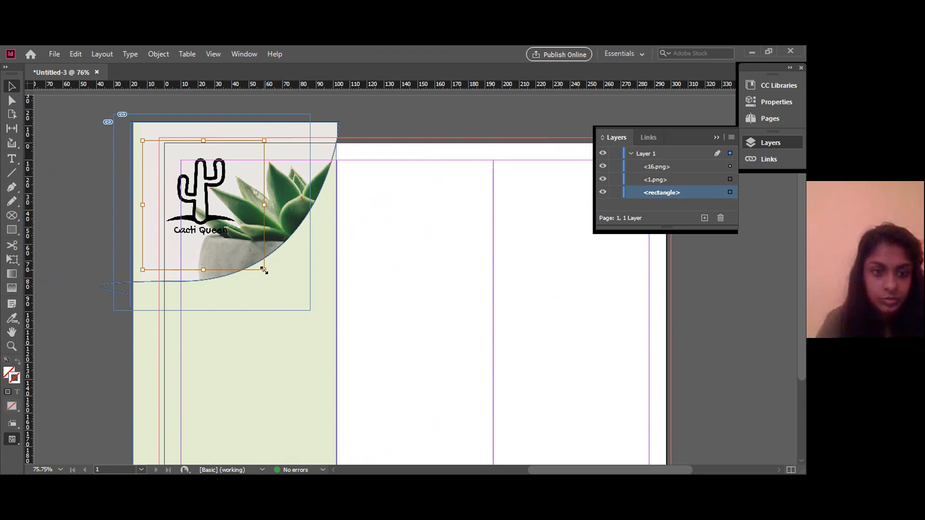
left_click_drag(264, 271, 242, 247)
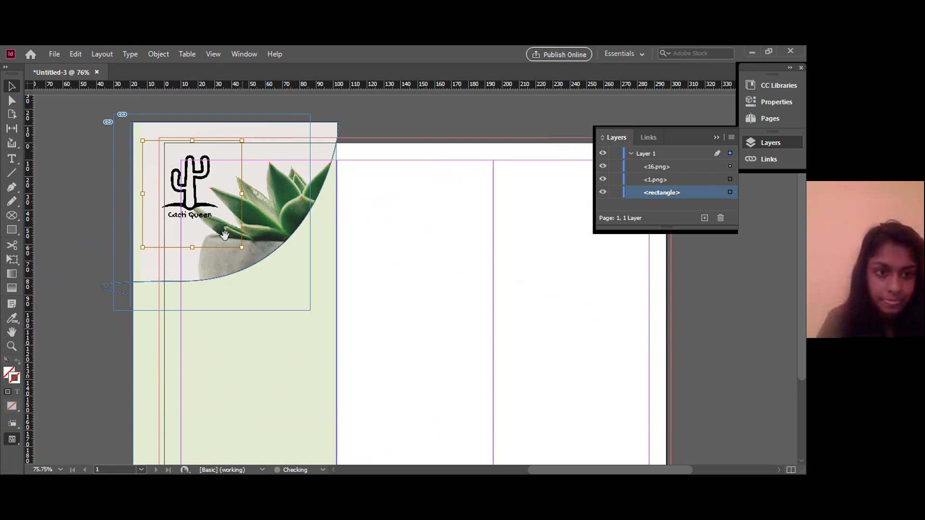
left_click_drag(181, 179, 189, 179)
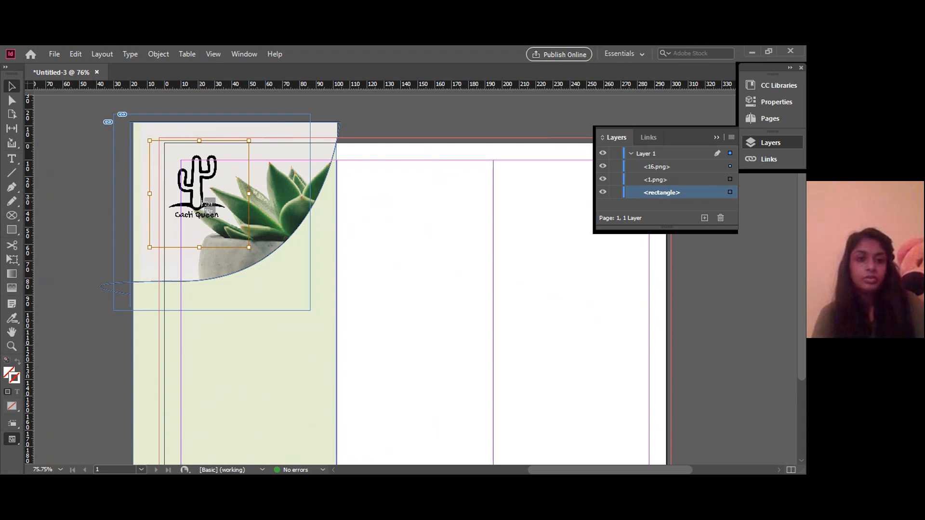
left_click_drag(198, 195, 201, 197)
double_click(201, 211)
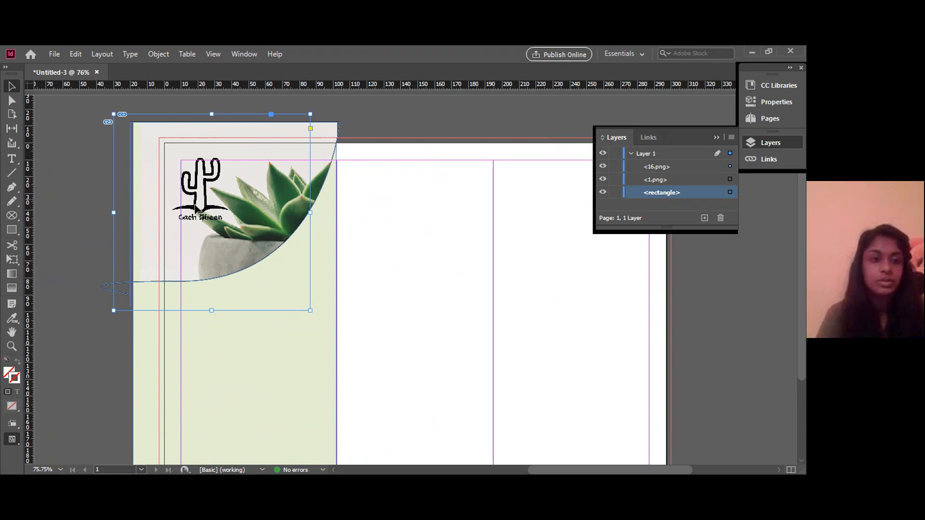
left_click(48, 238)
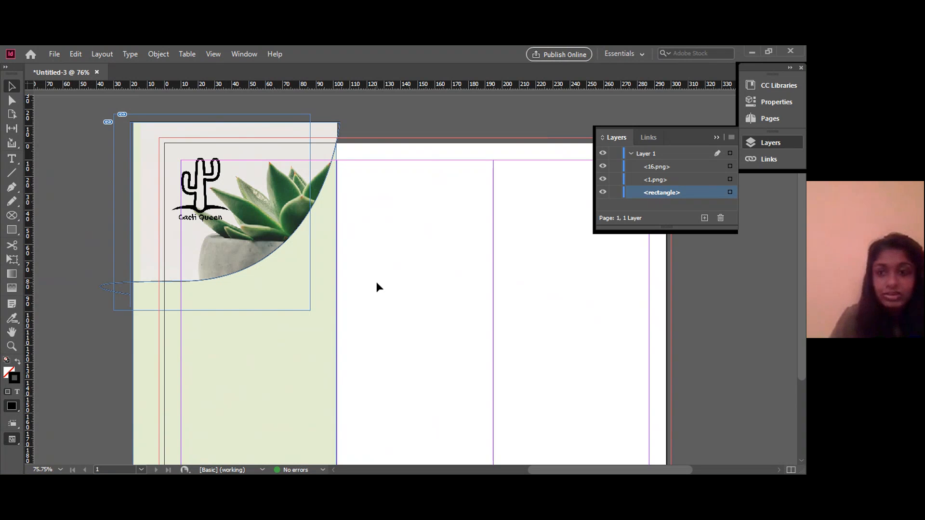
Draw a text frame about 62 by 29 mm in the green column below the image and enter "Cacti" and "Queen" on two lines.
left_click_drag(805, 263, 806, 289)
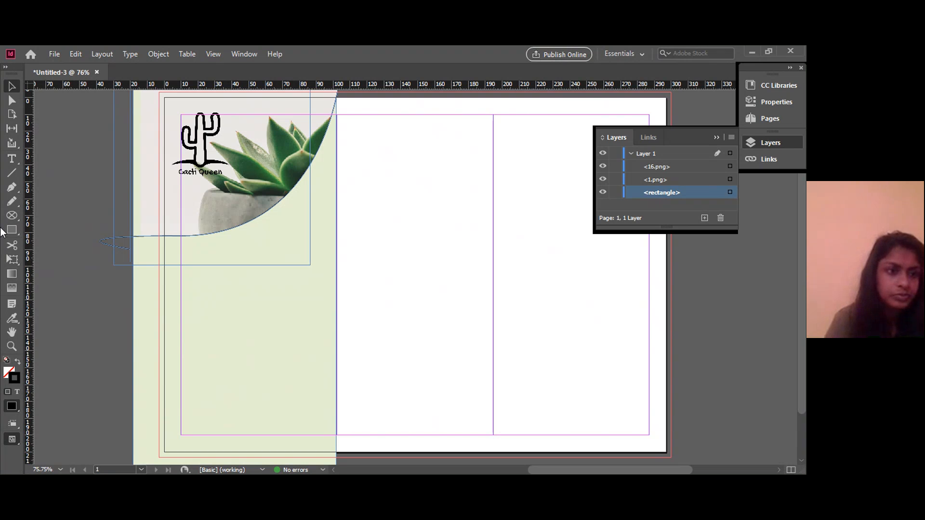
left_click(11, 159)
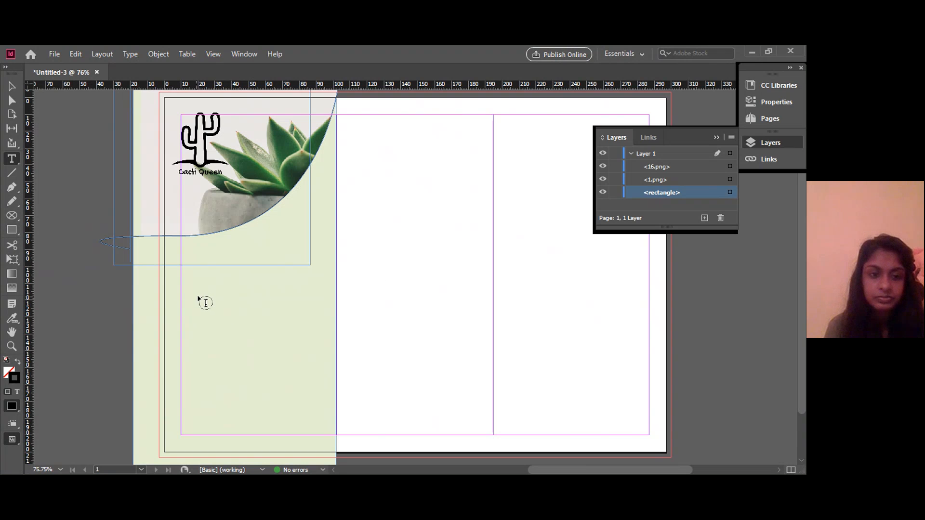
left_click_drag(200, 295, 305, 344)
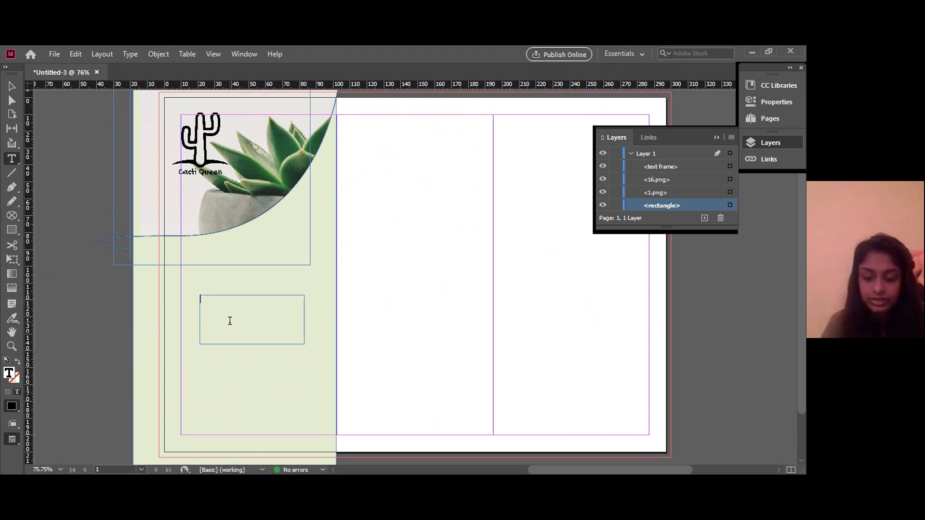
type("Cac")
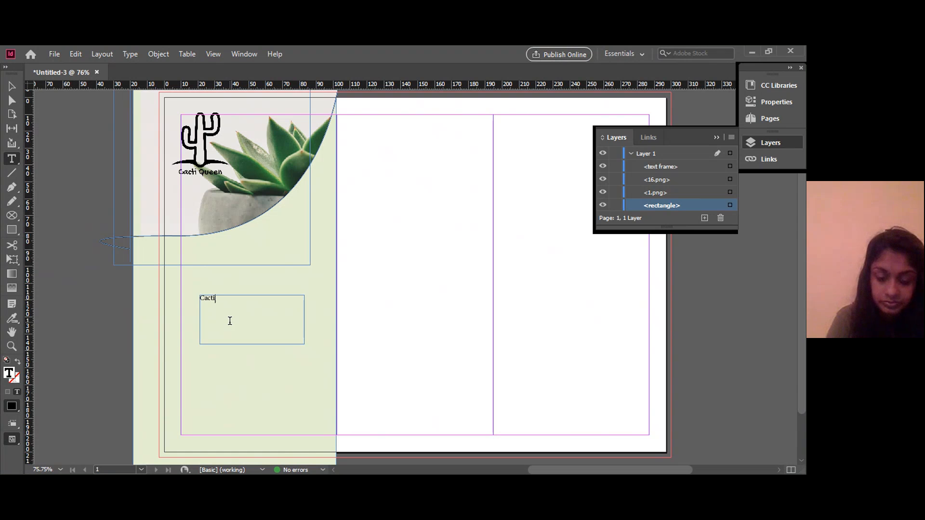
type("ti")
key("Return")
type("Queen")
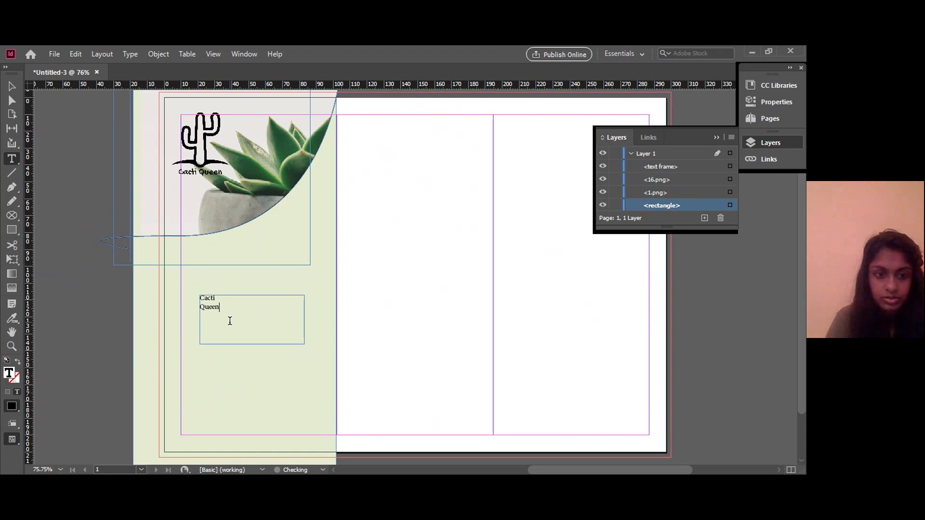
Set the font of the whole Cacti Queen heading to Bell MT.
key("ctrl+a")
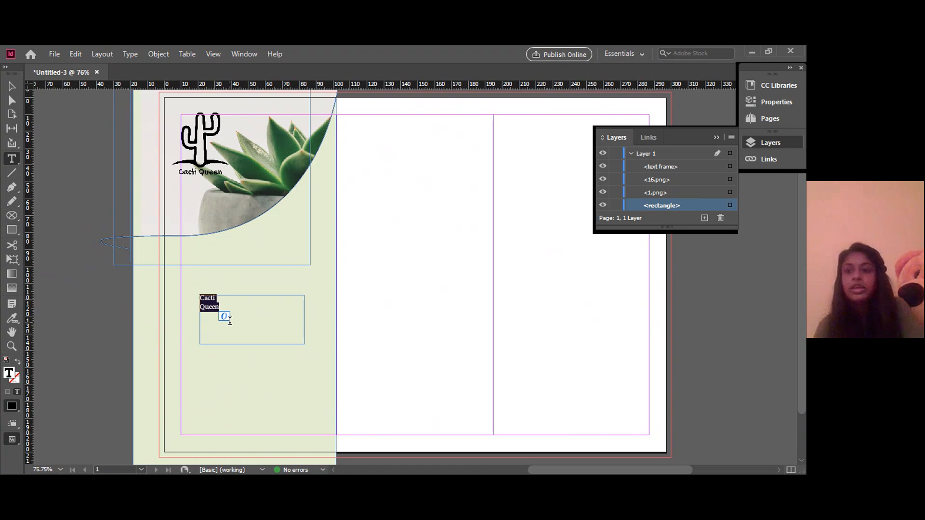
left_click(790, 105)
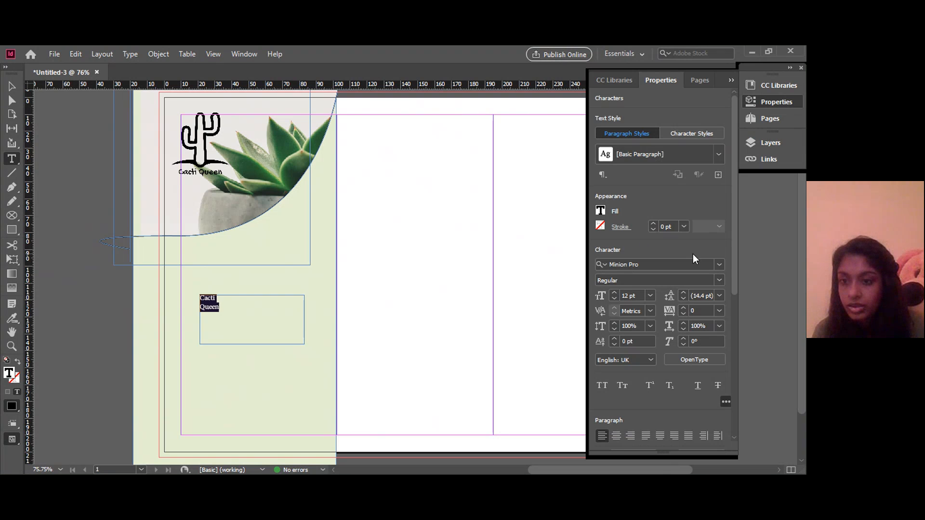
left_click(718, 266)
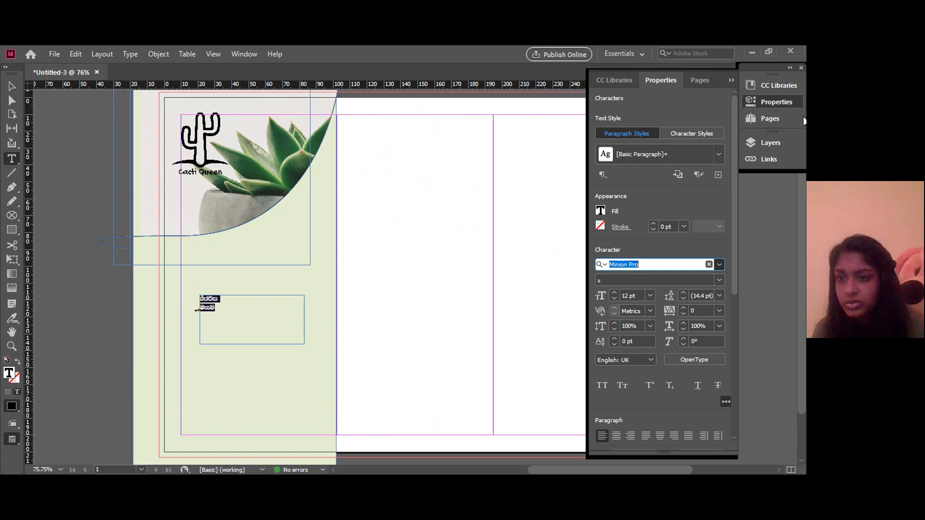
key("Return")
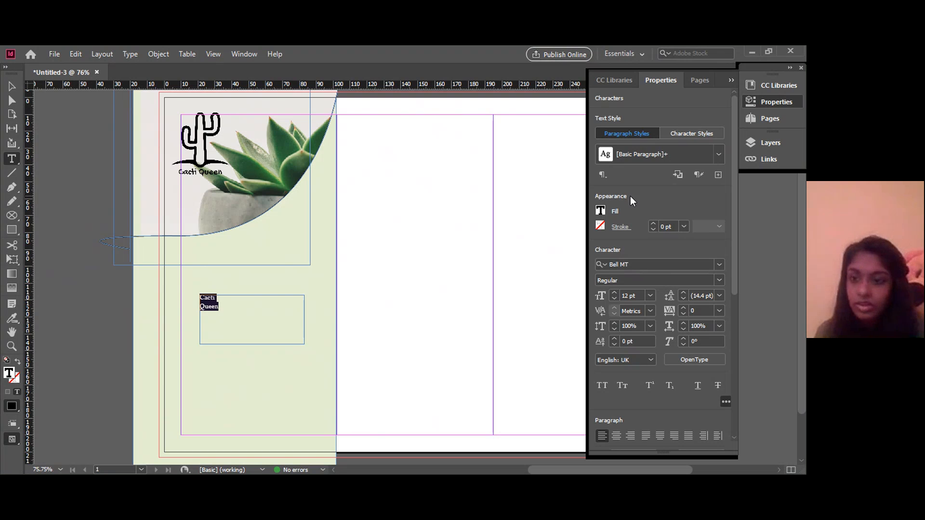
Increase the font size of the Cacti Queen heading to 48 pt.
left_click(615, 293)
left_click(615, 293)
left_click(614, 293)
left_click(615, 293)
left_click(615, 293)
left_click(615, 293)
left_click(615, 293)
left_click(616, 293)
left_click(615, 293)
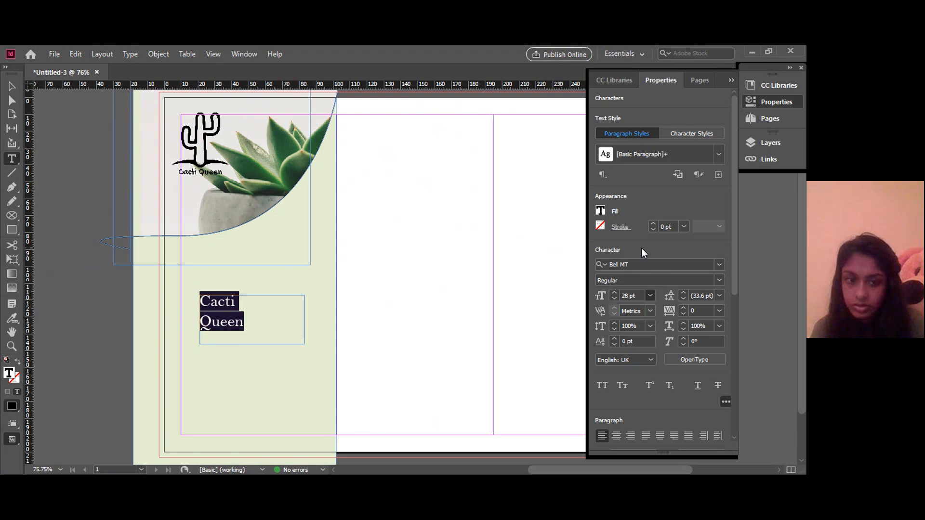
key("ctrl+shift+period")
key("ctrl+shift+period")
key("ctrl+shift+period")
key("ctrl+shift+period")
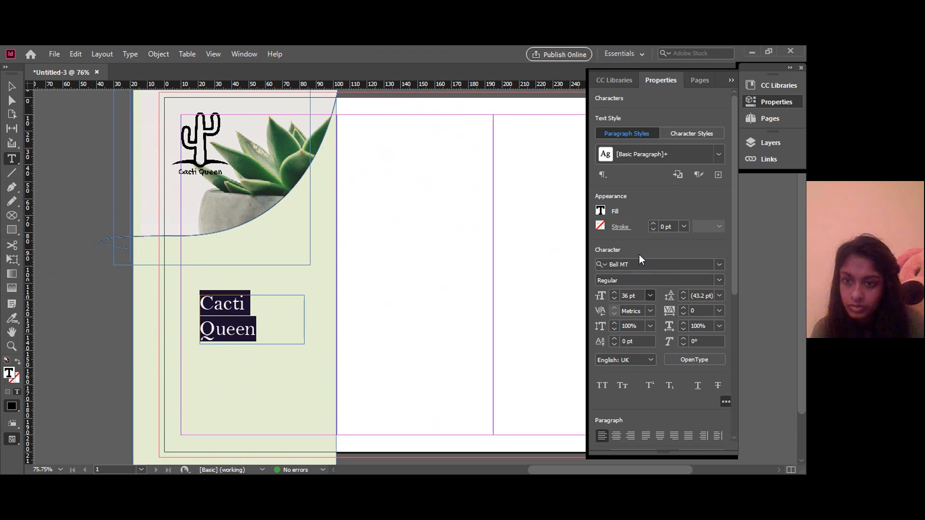
key("ctrl+shift+period")
key("ctrl+shift+period")
key("ctrl+shift+period")
key("ctrl+shift+period")
key("ctrl+shift+period")
key("ctrl+shift+period")
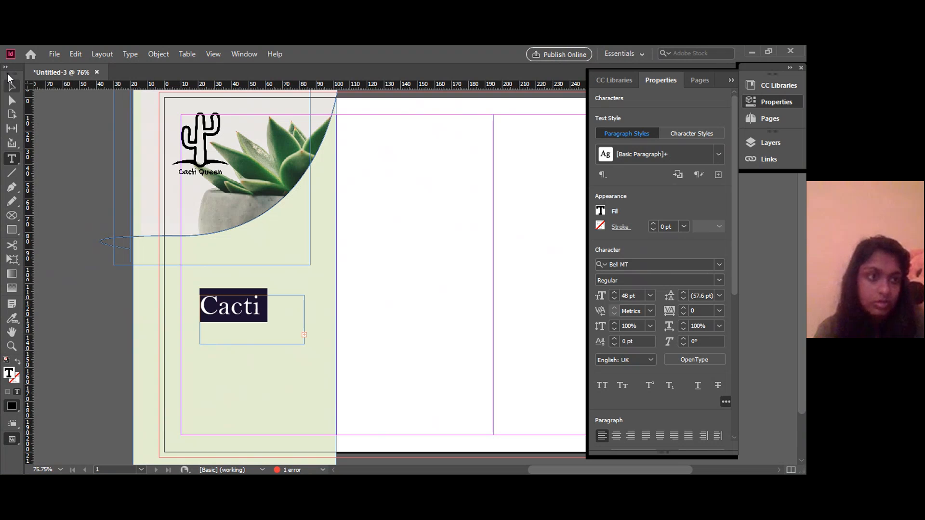
Enlarge the heading's text frame to about 76 mm wide and 54 mm high so both lines fit.
left_click(12, 88)
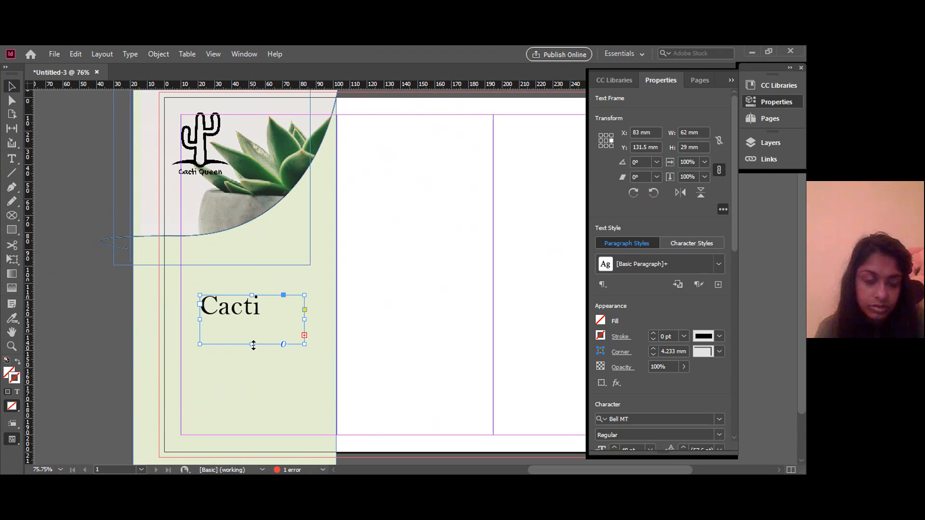
left_click_drag(254, 345, 253, 386)
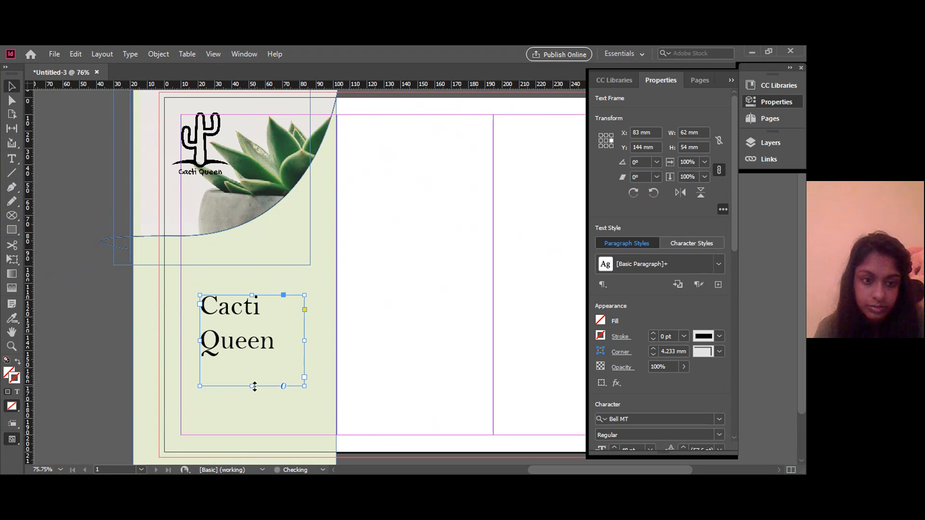
left_click_drag(305, 341, 203, 304)
Set the Cacti Queen heading's leading to 48 pt, and try a 200% vertical scale before undoing it.
double_click(276, 347)
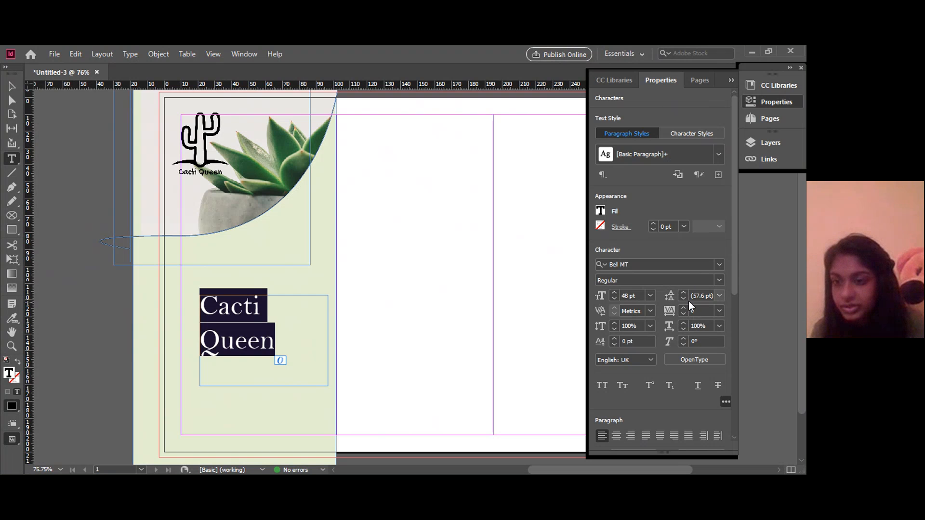
left_click(721, 296)
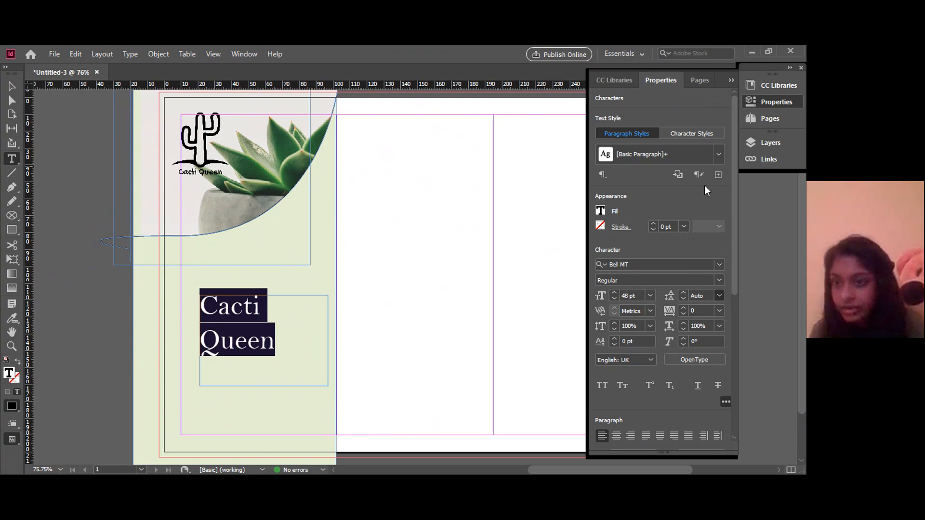
left_click(708, 216)
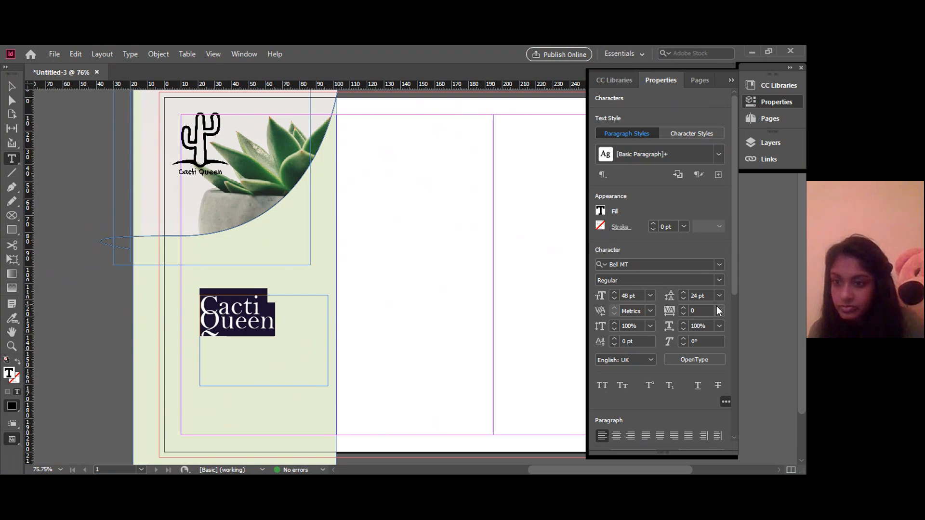
left_click(703, 245)
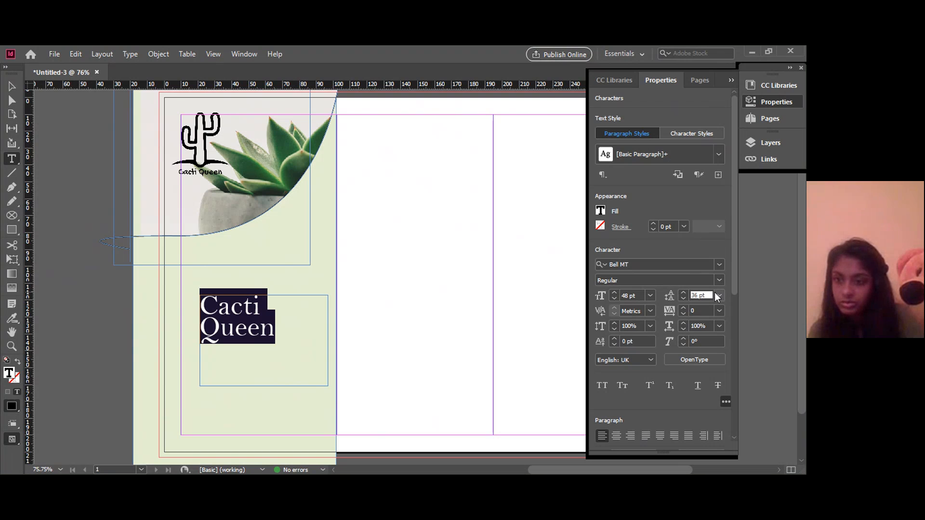
left_click(710, 263)
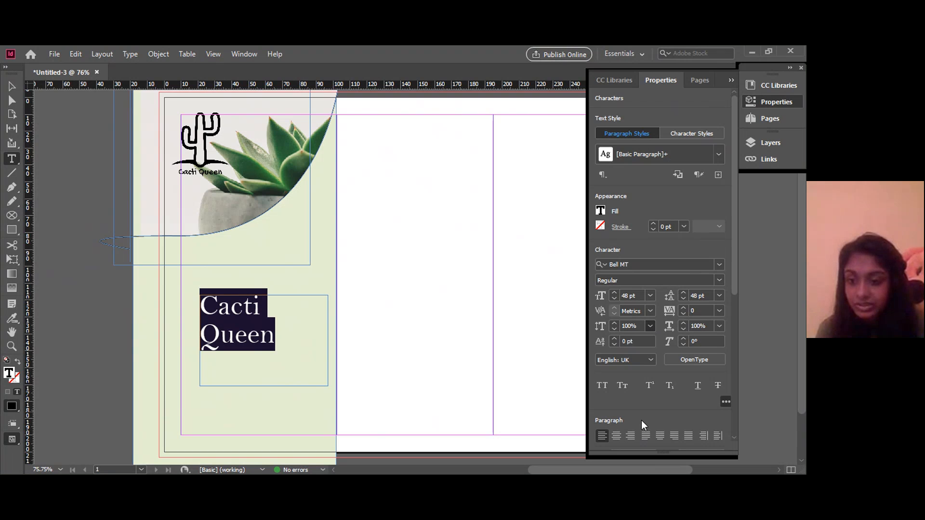
left_click(641, 338)
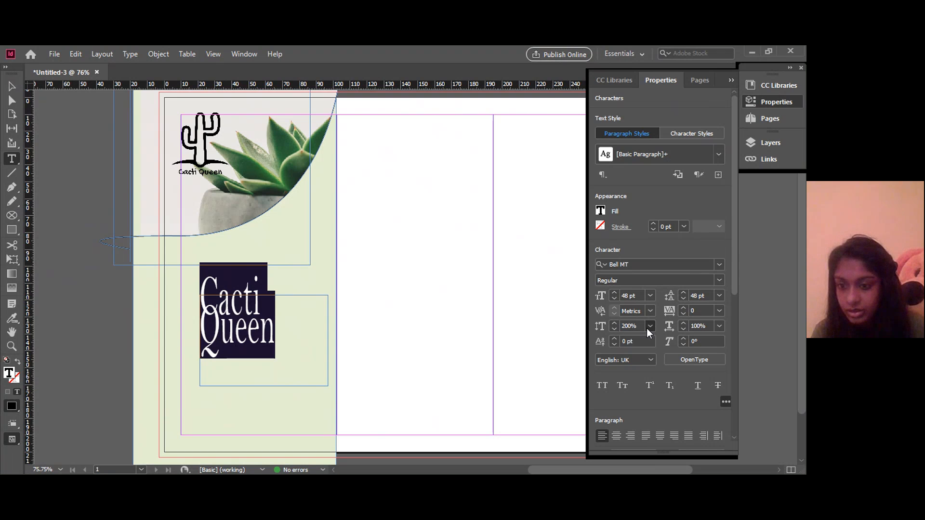
key("ctrl+z")
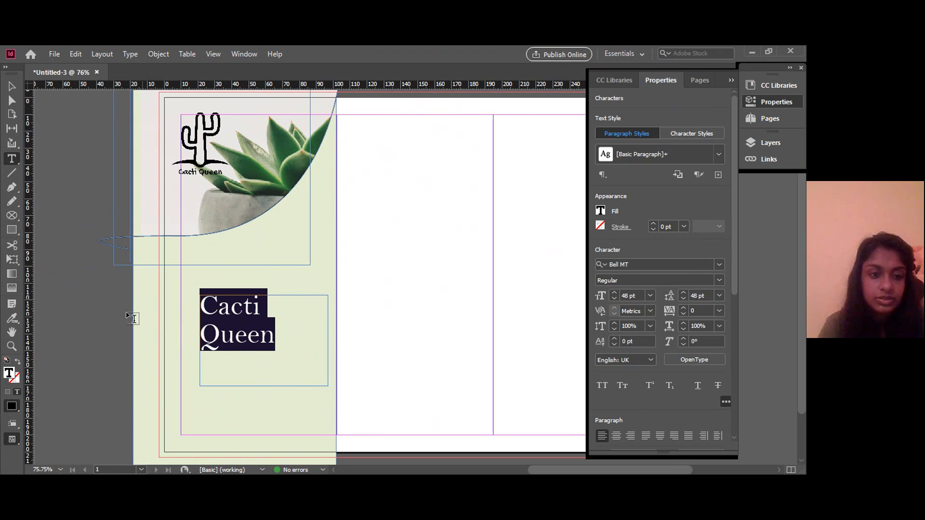
Move the Cacti Queen heading up under the image's curve near the first column's right edge, right-align it and make it bold.
left_click(11, 86)
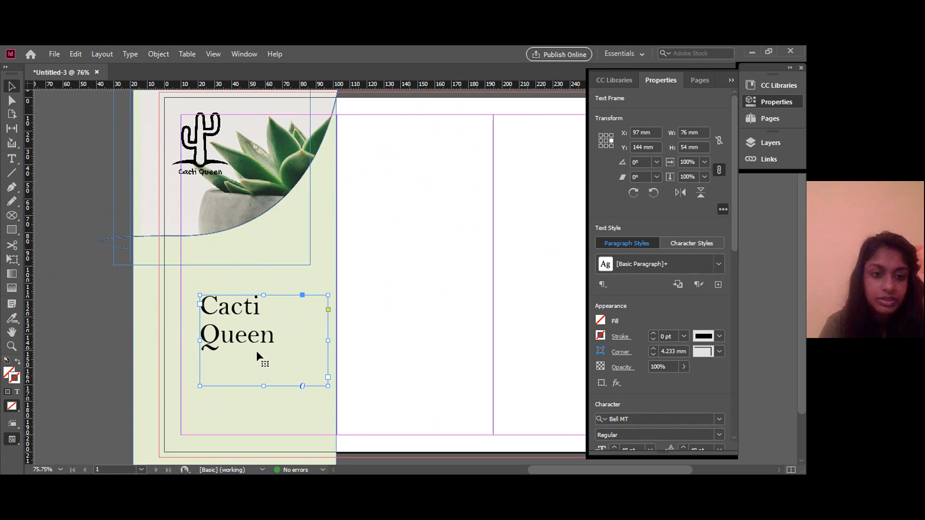
left_click_drag(246, 340, 263, 283)
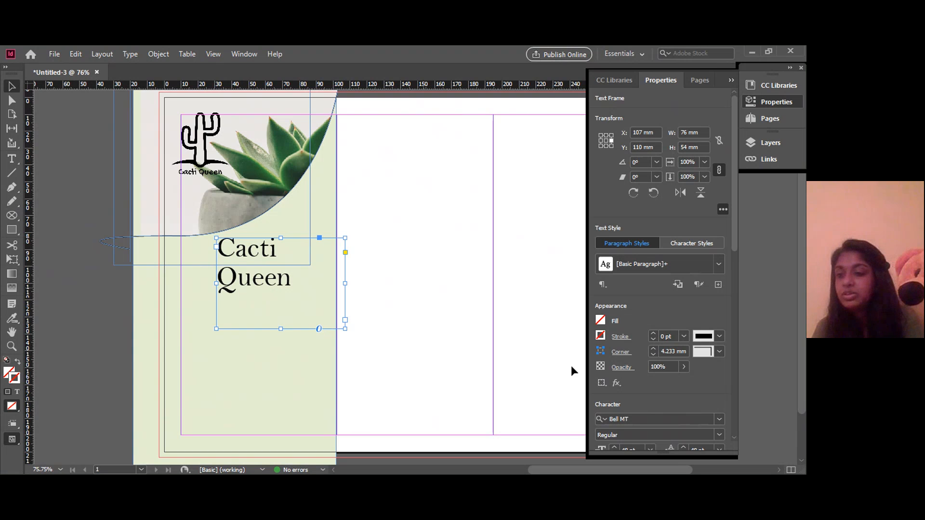
left_click_drag(733, 247, 733, 318)
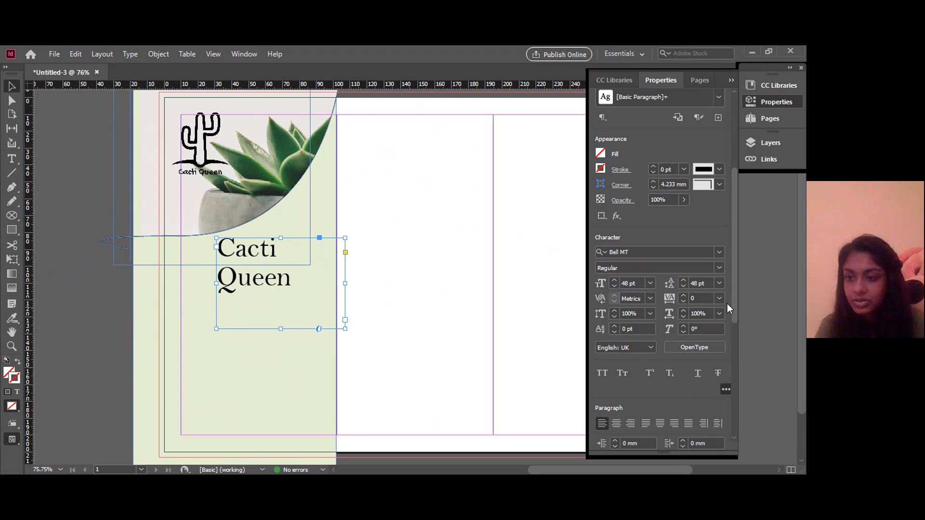
left_click_drag(733, 304, 732, 333)
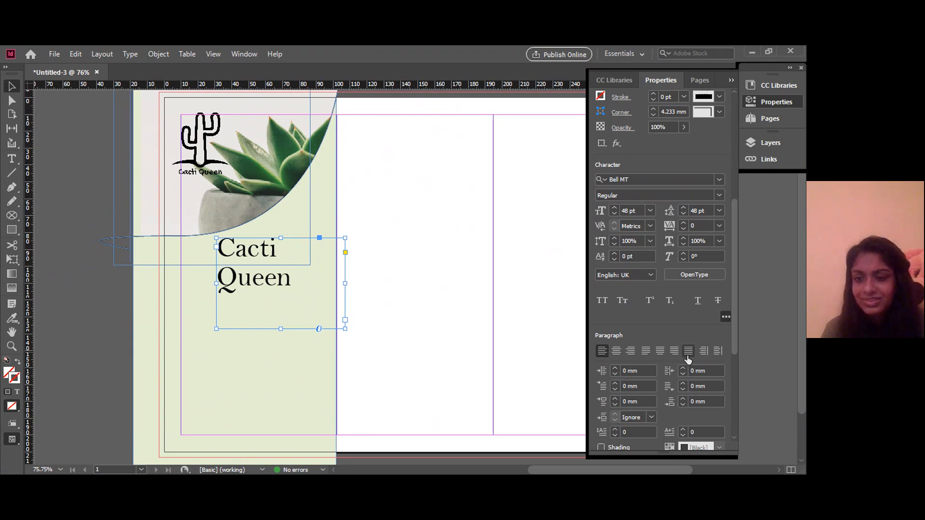
left_click(630, 351)
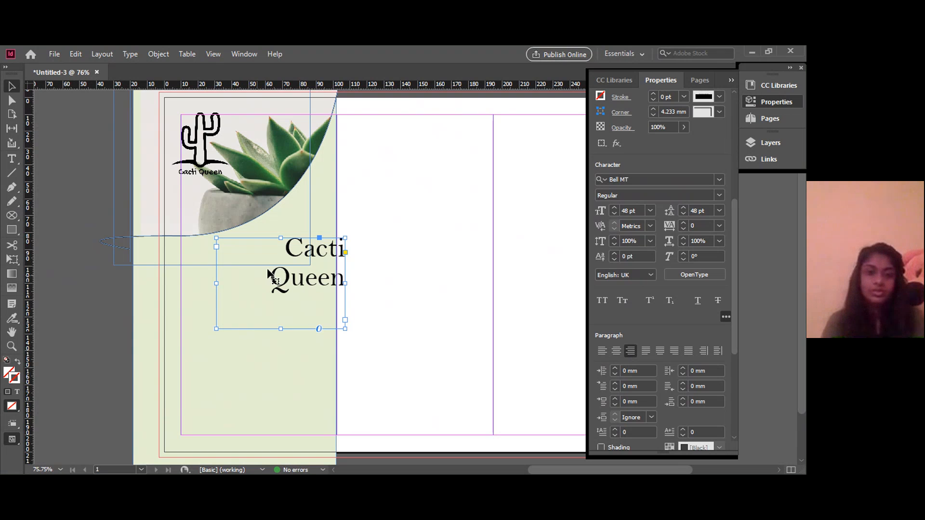
left_click_drag(292, 278, 273, 252)
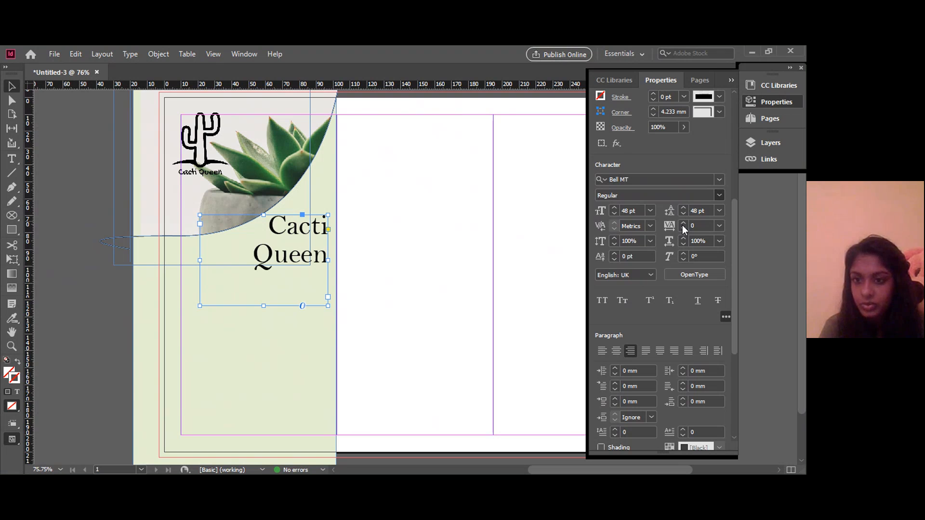
key("ctrl+shift+b")
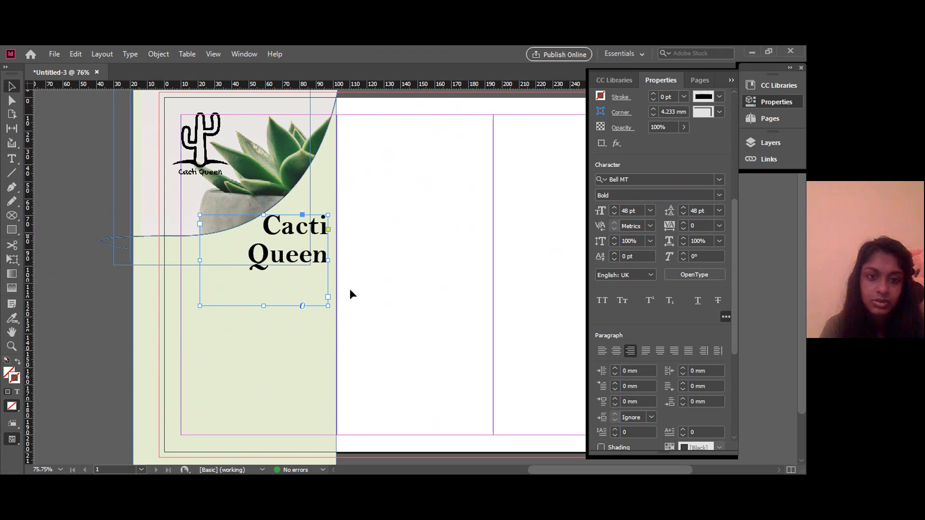
left_click(51, 322)
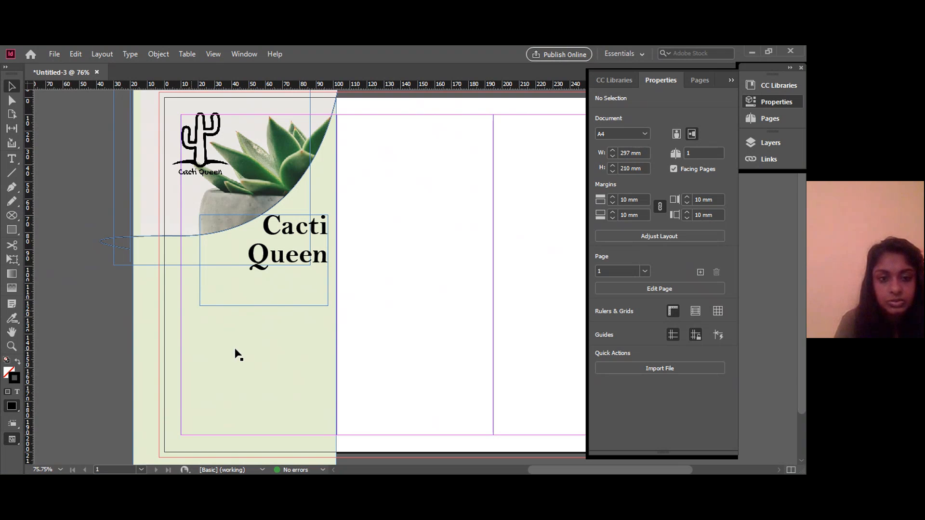
Add a text frame about 80 mm wide below the Cacti Queen heading reading: I'm ready to take it from "cacti" to "cactus.".
left_click(11, 158)
left_click_drag(191, 284, 328, 309)
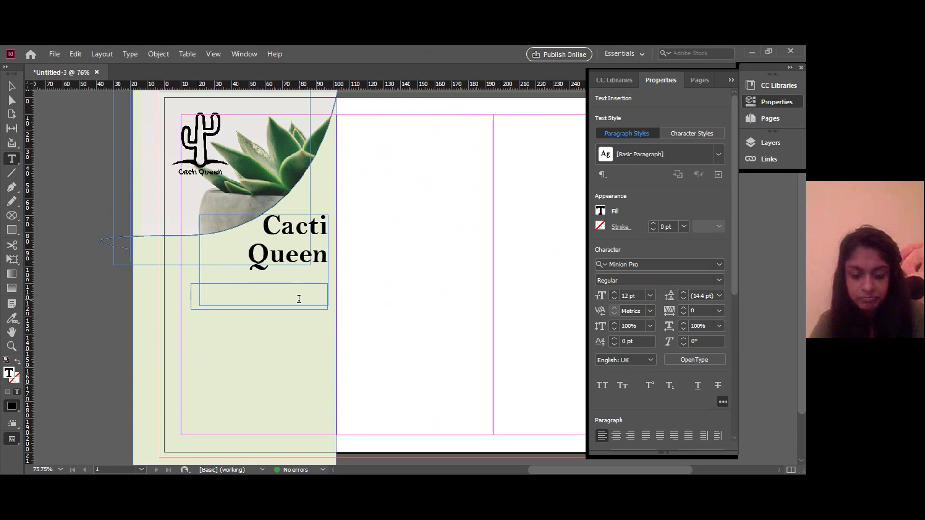
type("Cactus")
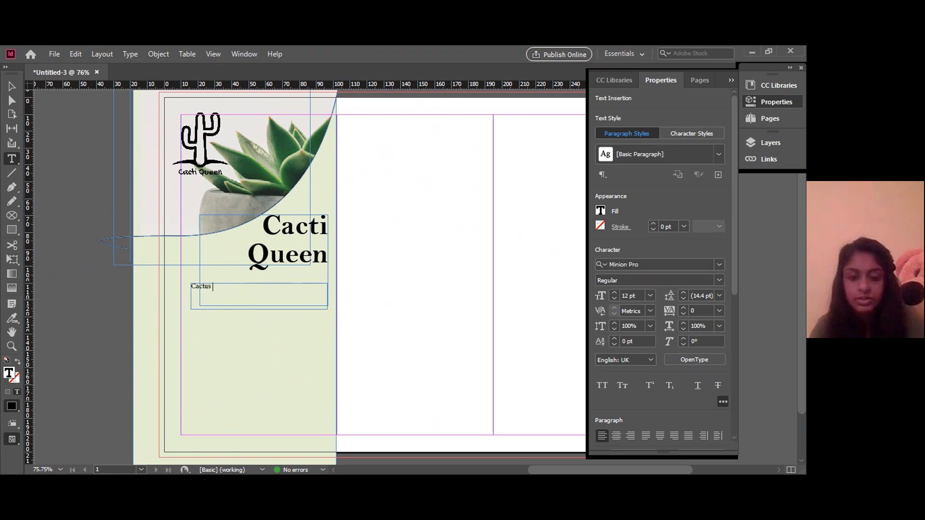
key("alt+Tab")
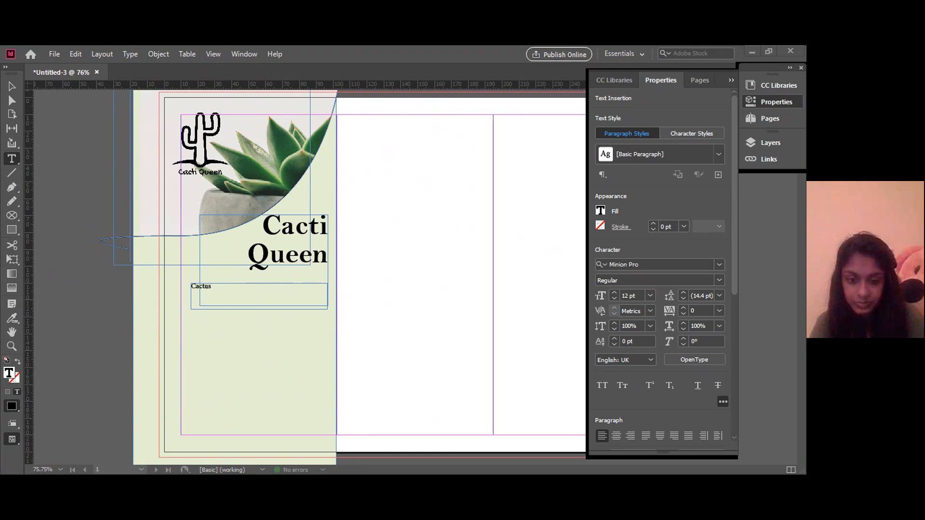
left_click(284, 292)
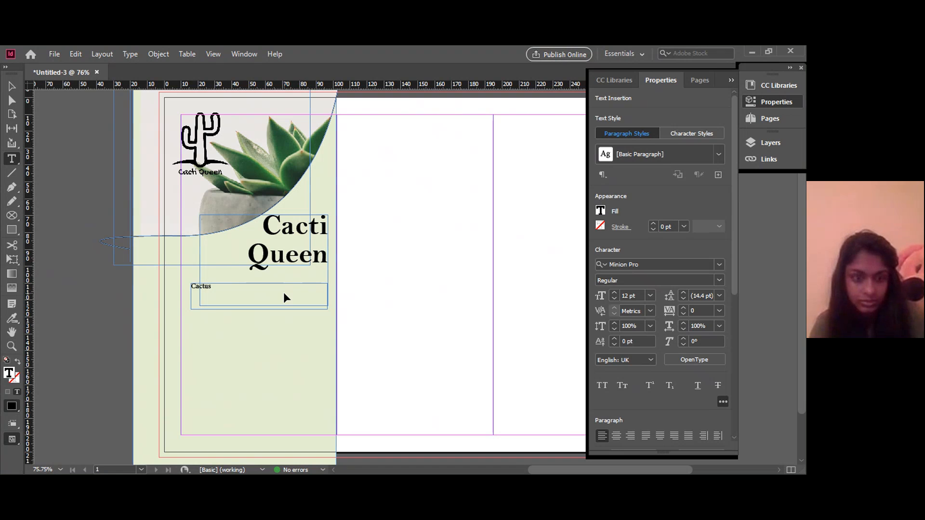
key("ctrl+a")
left_click(279, 292)
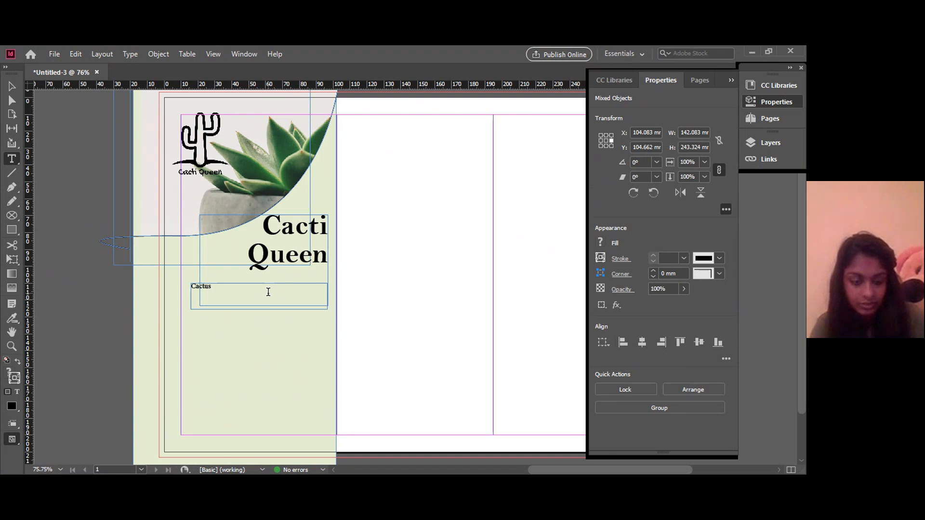
key("ctrl+a")
type("I'm ready to take it from \"cacti\" to \"cactus.\"")
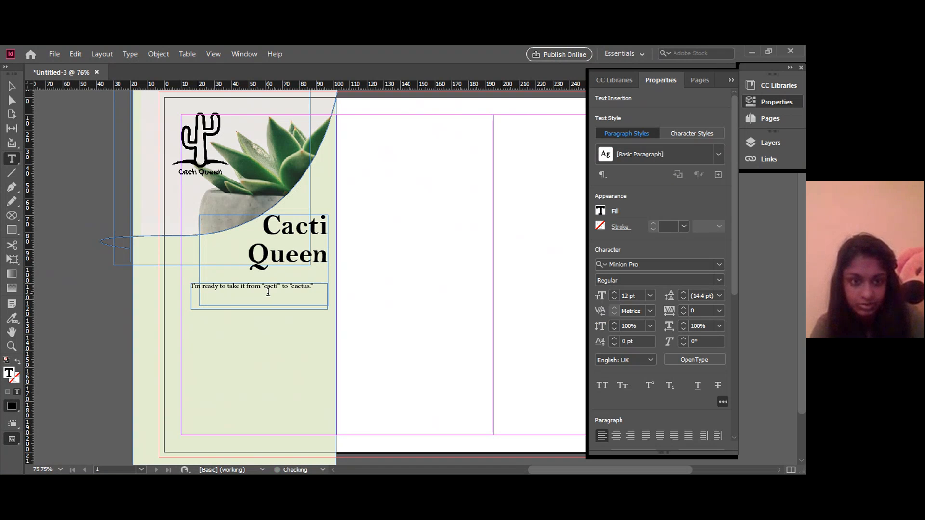
Format the tagline in Bell MT at 21 pt and turn off its hyphenation.
left_click_drag(317, 286, 190, 287)
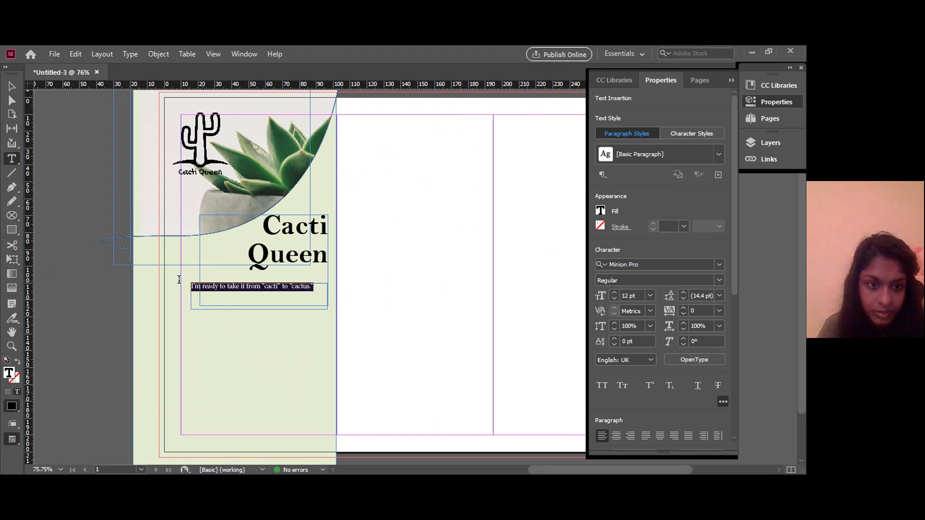
left_click(714, 265)
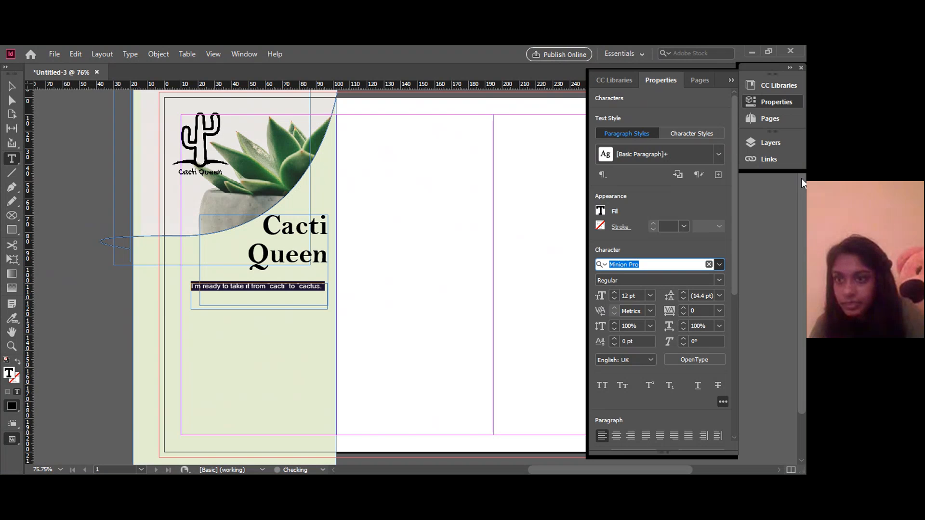
left_click(635, 100)
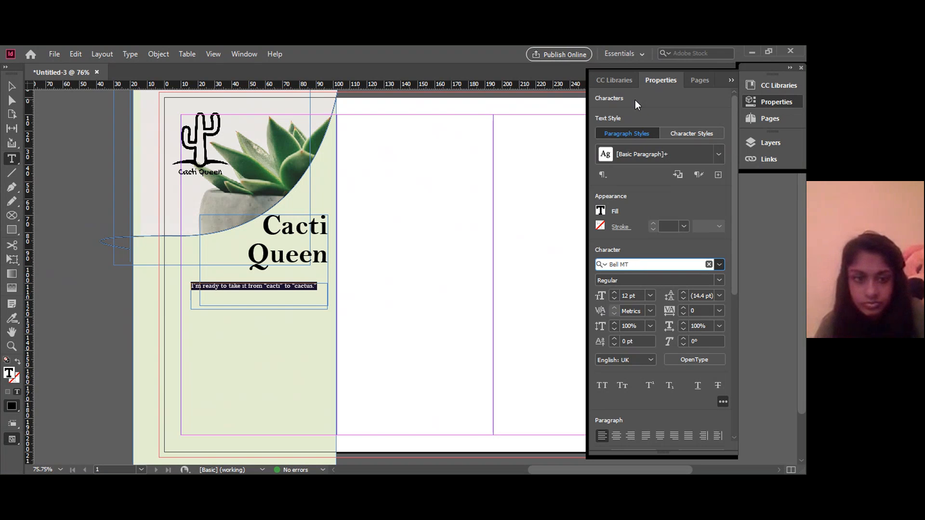
left_click(614, 293)
left_click(614, 292)
left_click(614, 293)
left_click(614, 292)
left_click_drag(736, 264, 736, 298)
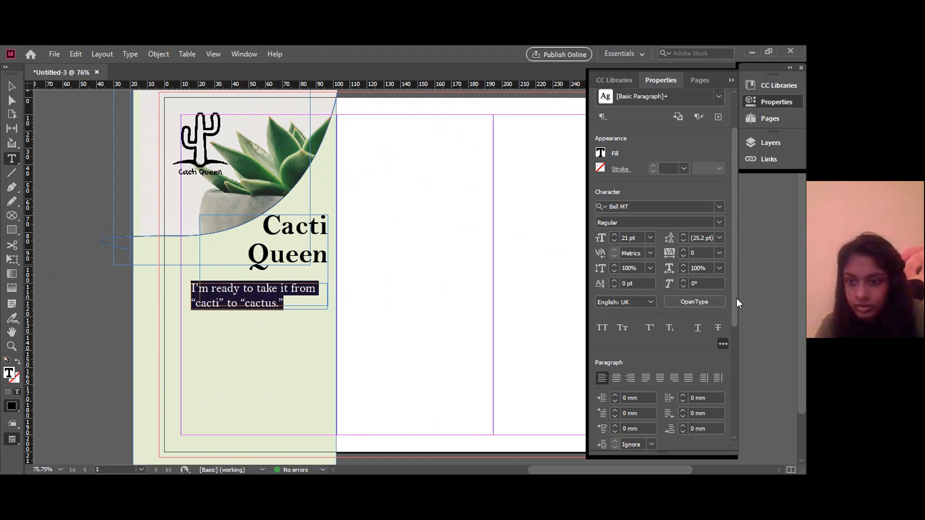
left_click(723, 339)
left_click(599, 428)
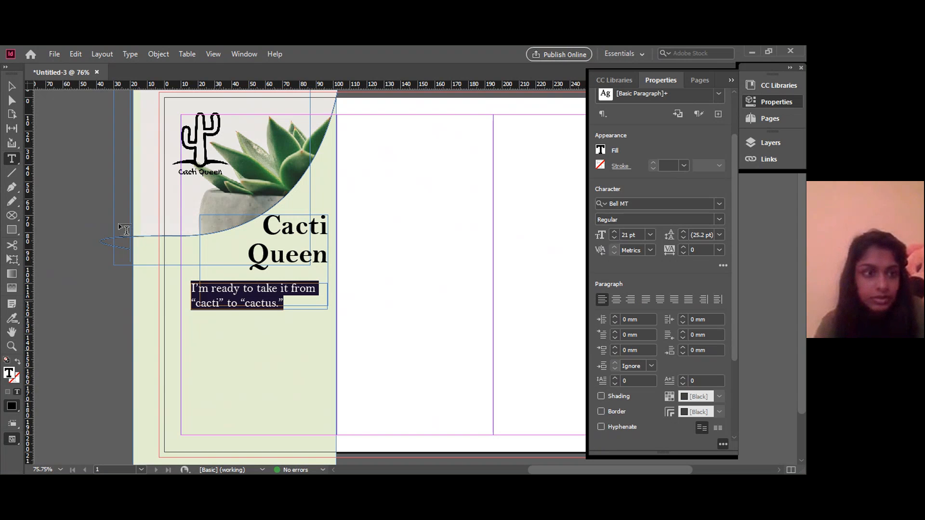
Move the tagline frame up and slightly right to sit just under the Cacti Queen heading, and right-align its text.
left_click(12, 87)
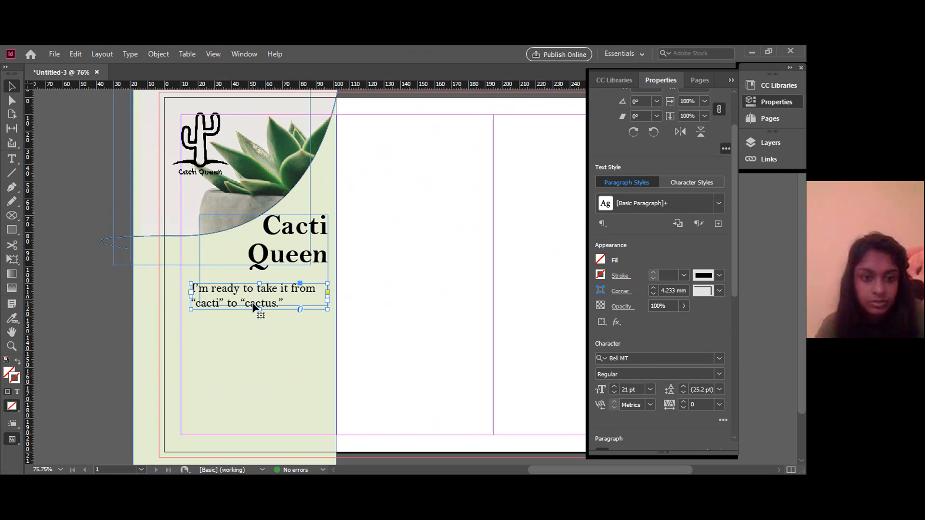
left_click_drag(253, 305, 258, 299)
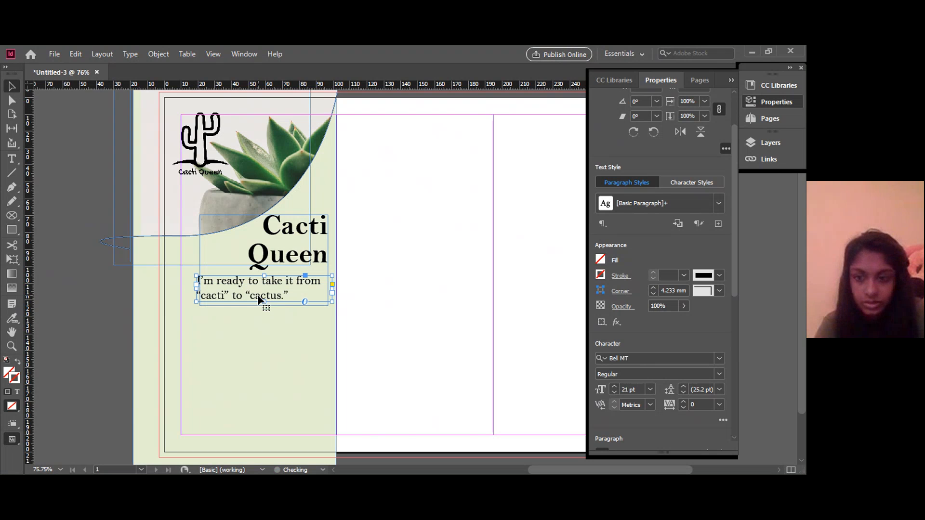
left_click_drag(731, 180, 732, 391)
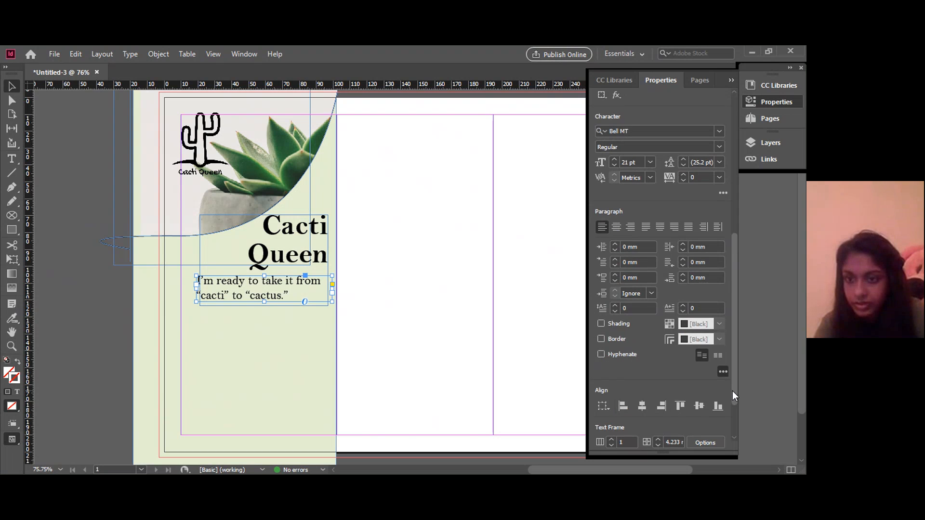
left_click(629, 226)
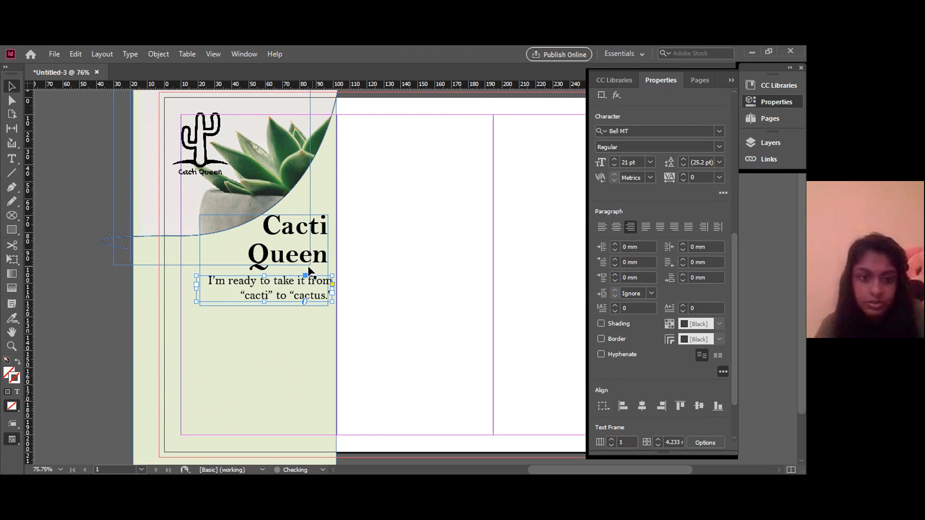
left_click(75, 302)
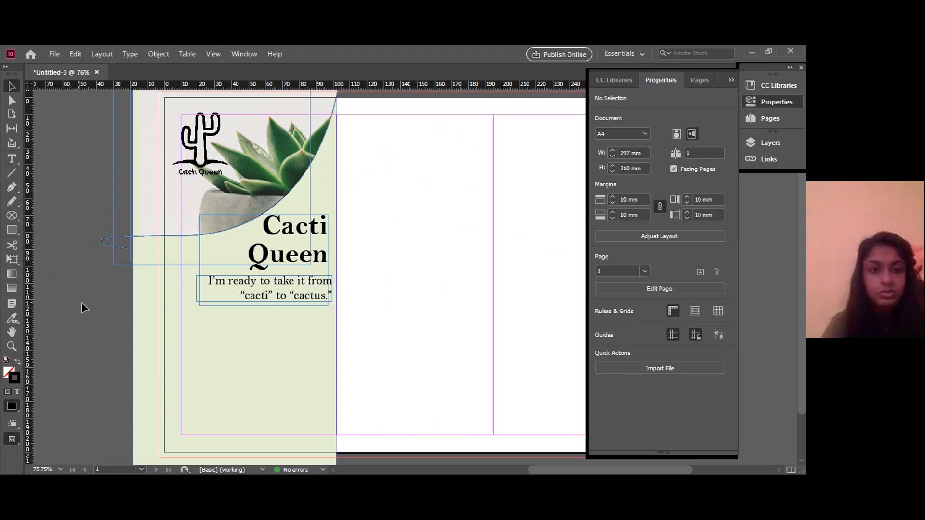
left_click_drag(271, 284, 271, 292)
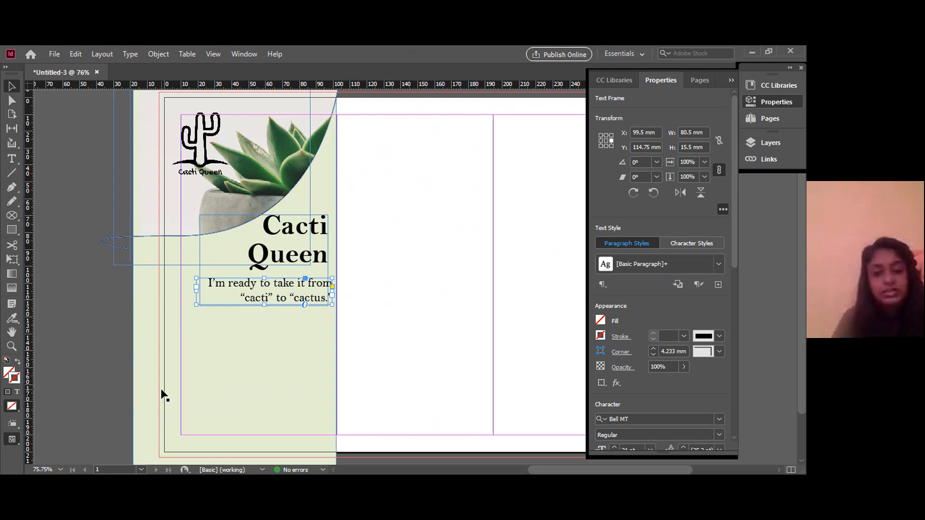
left_click(121, 348)
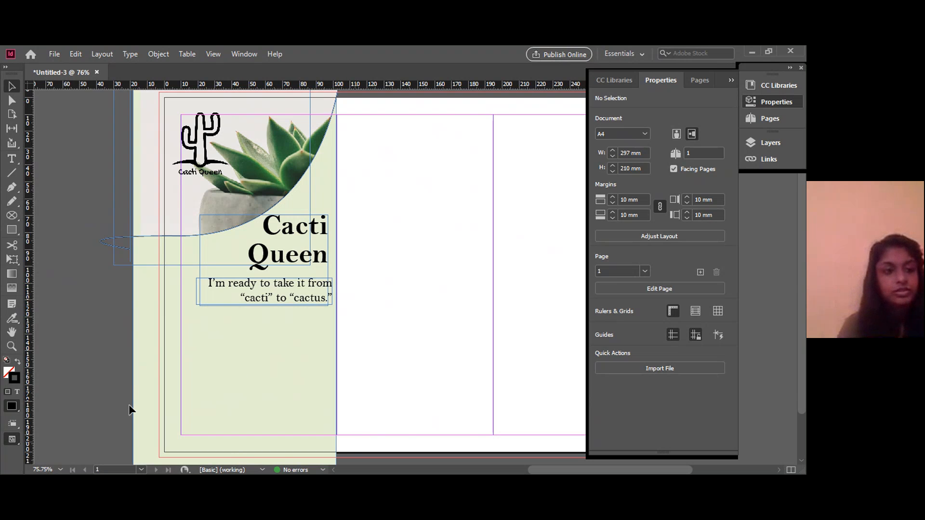
Draw two overlapping rectangle frames stepping diagonally down below the tagline, about 52 × 49 mm and 50 × 49.5 mm.
left_click(11, 216)
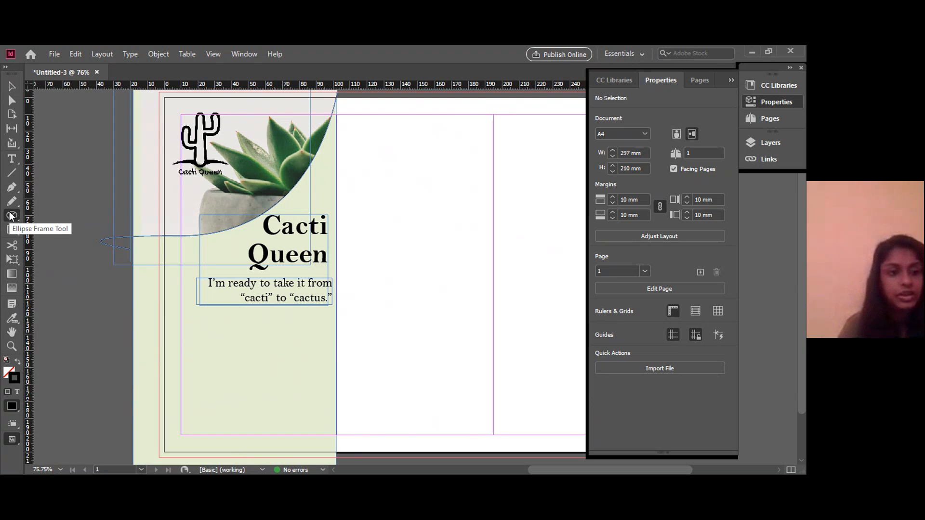
right_click(11, 216)
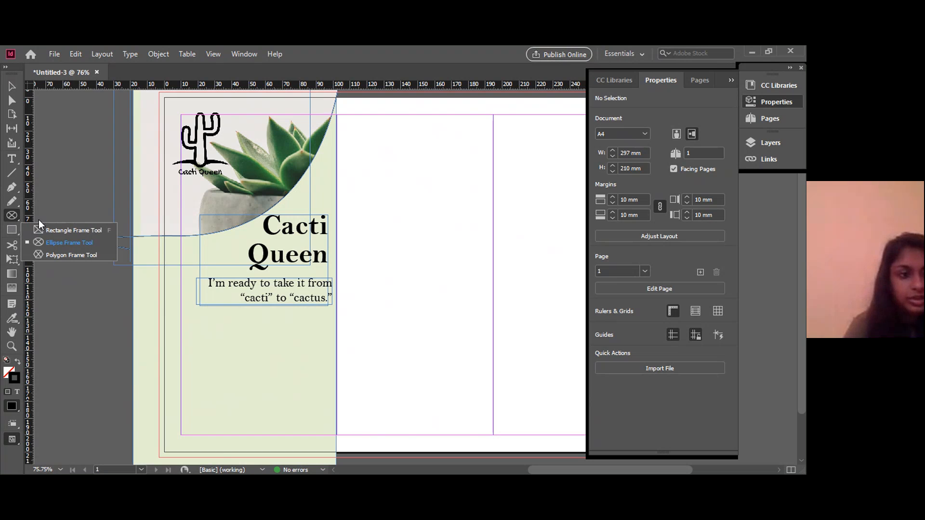
left_click(53, 230)
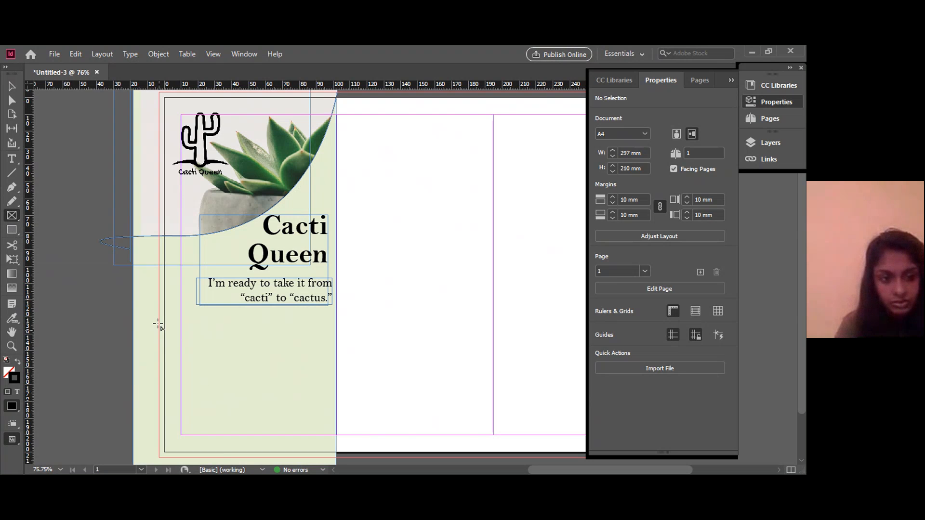
left_click_drag(154, 317, 242, 400)
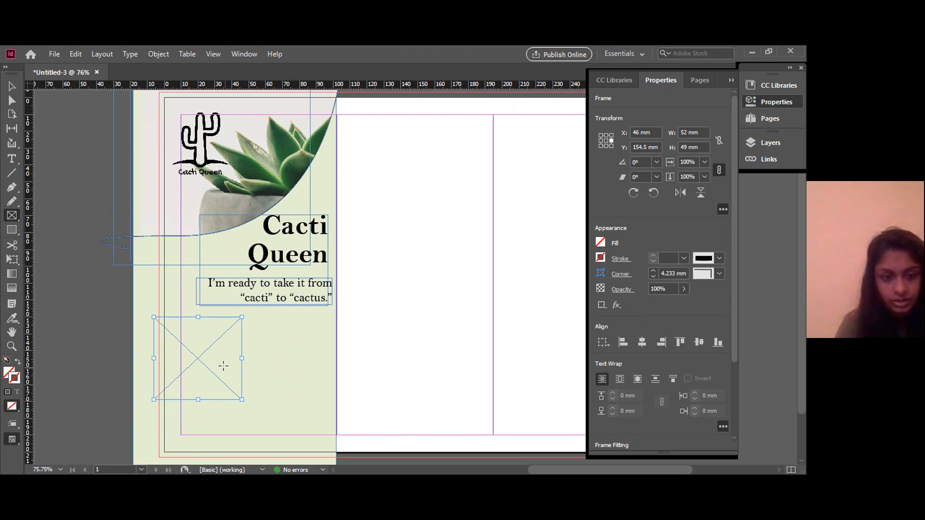
left_click_drag(223, 363, 308, 447)
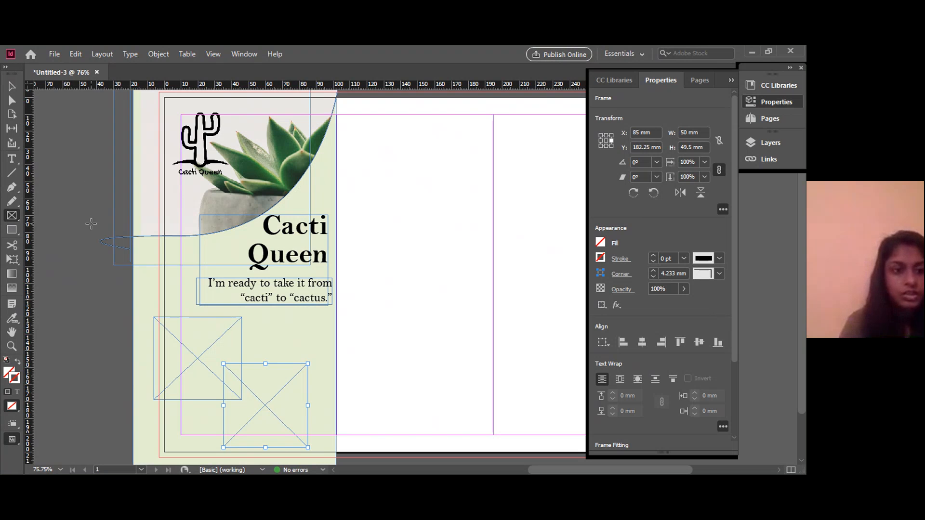
Place the image 71lnbMFLP5L from the cactus folder into the upper-left rectangle frame.
left_click(8, 88)
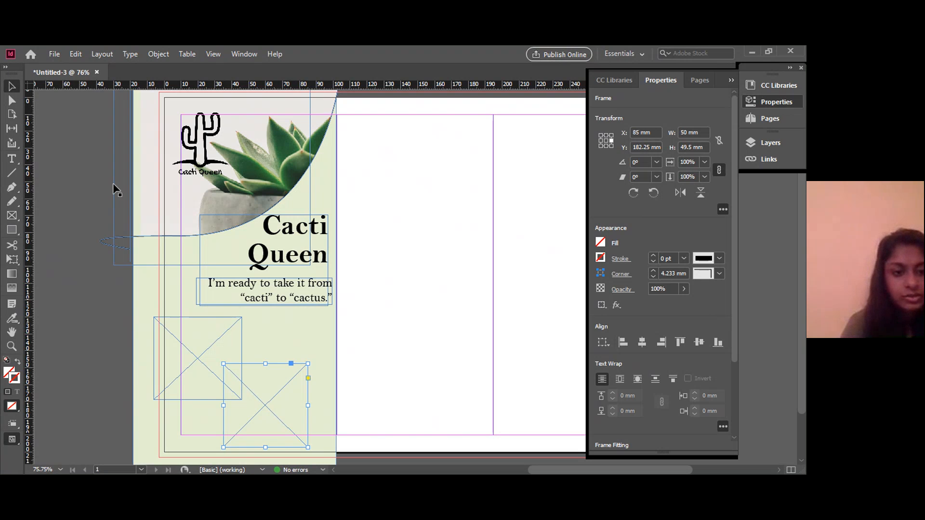
left_click(191, 329)
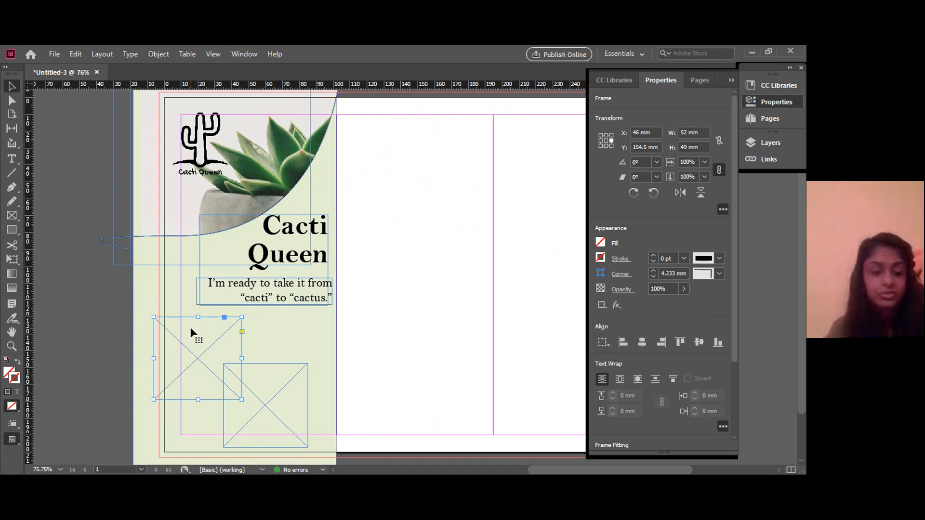
left_click(56, 54)
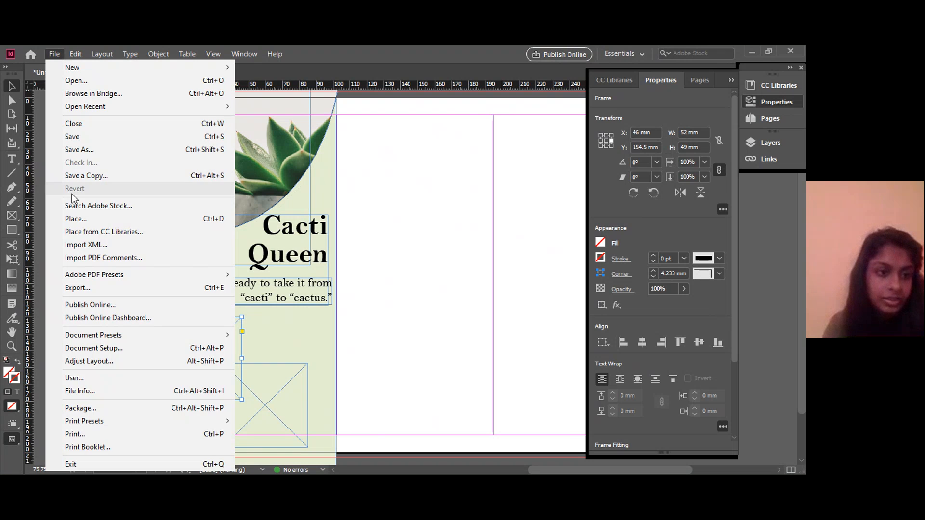
left_click(82, 220)
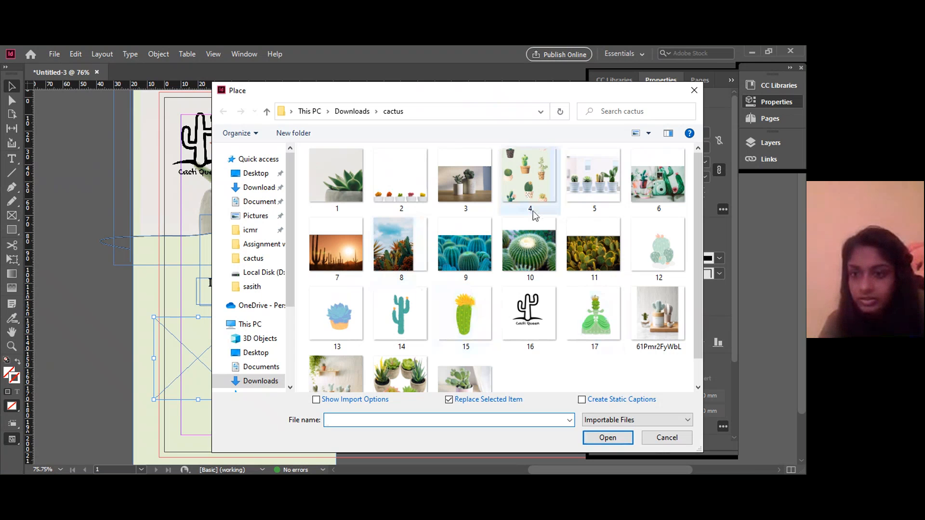
scroll(696, 230, "down", 1)
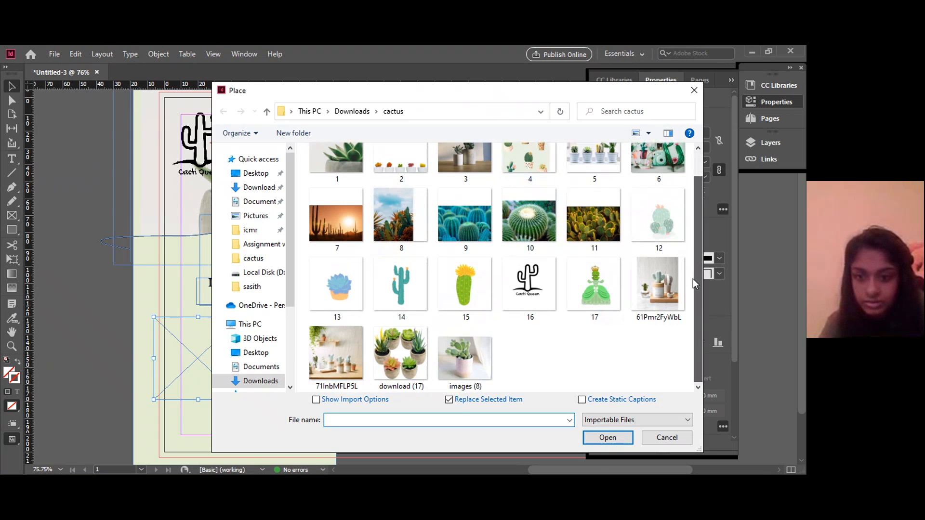
left_click(337, 343)
double_click(337, 343)
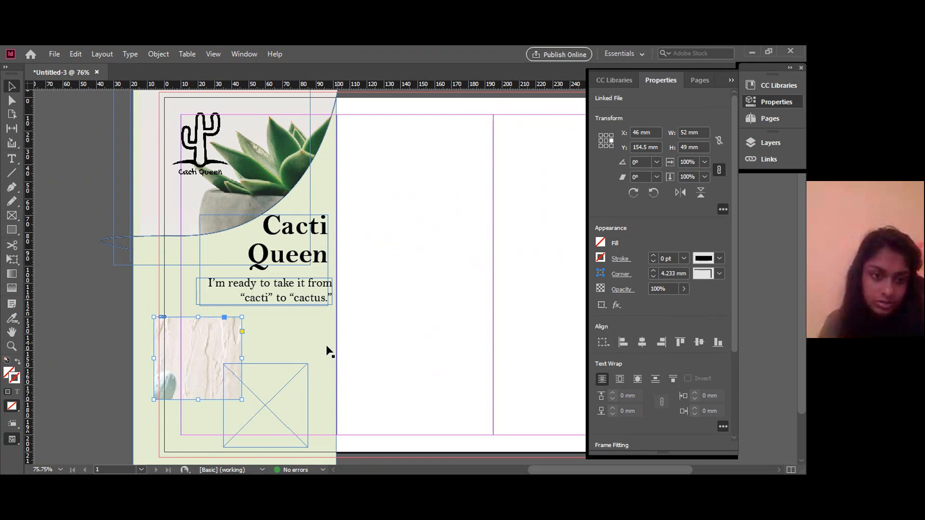
Undo the photo's placement in the upper-left rectangle frame and place the loaded photo there again.
left_click(202, 343)
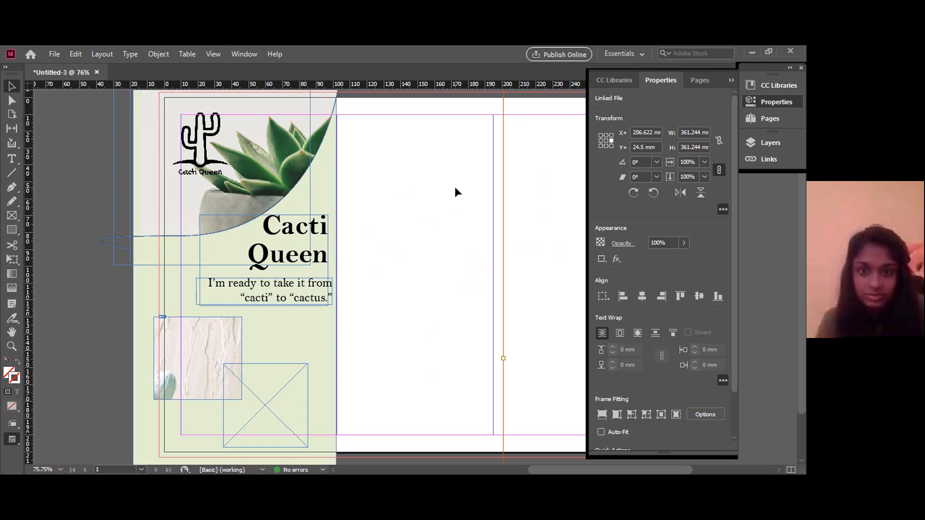
key("ctrl+minus")
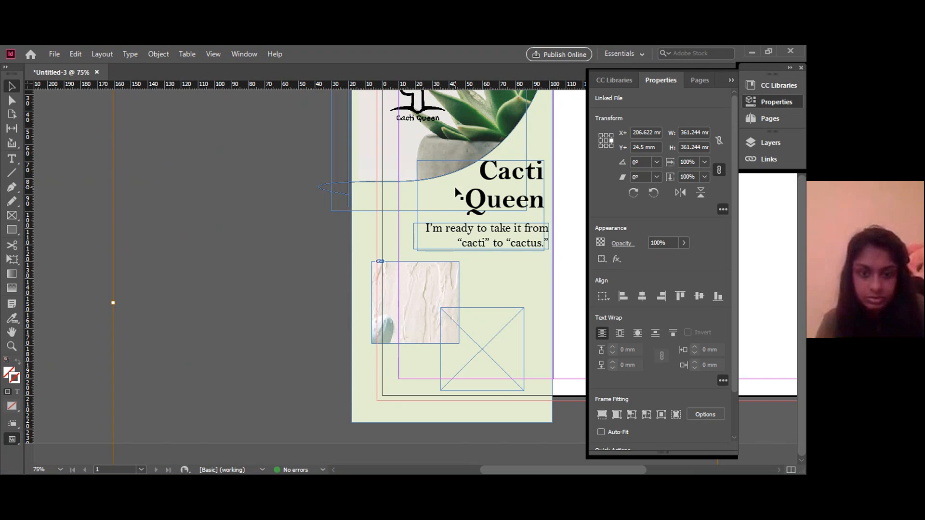
key("ctrl+z")
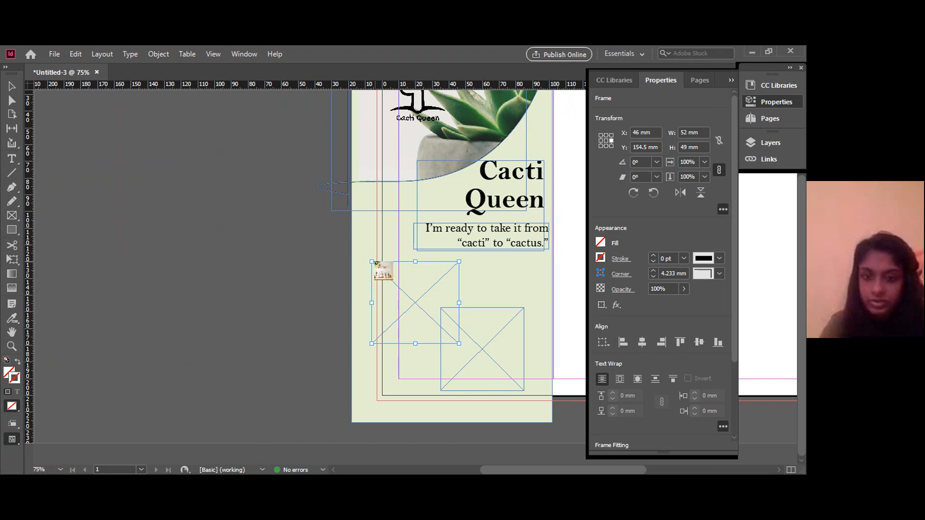
key("Escape")
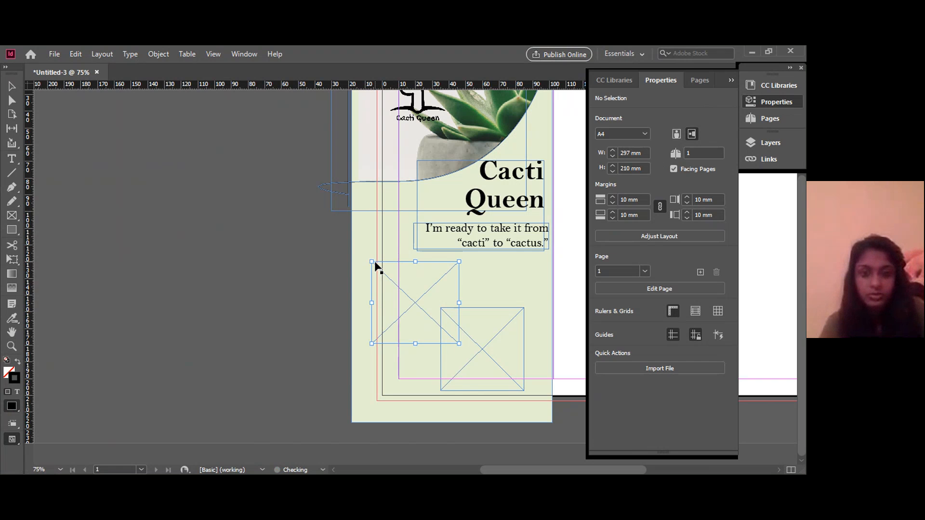
key("ctrl+z")
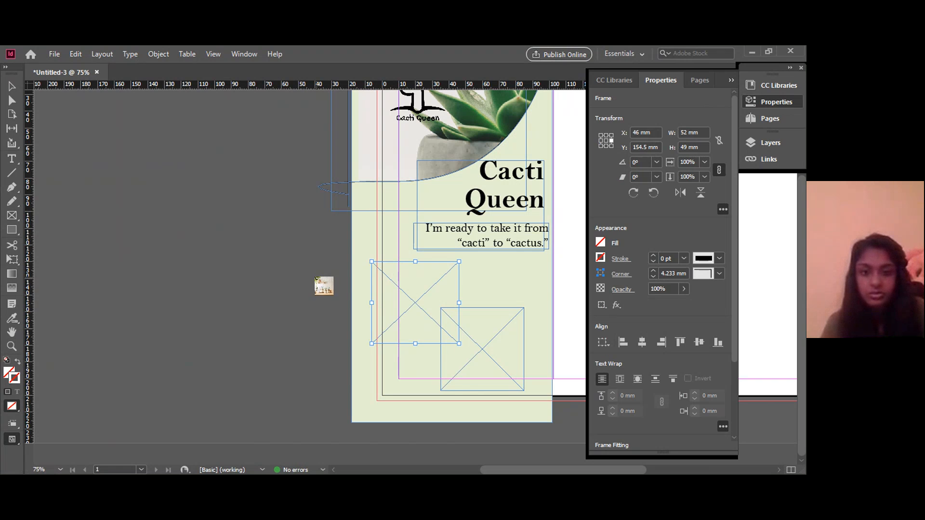
left_click(373, 261)
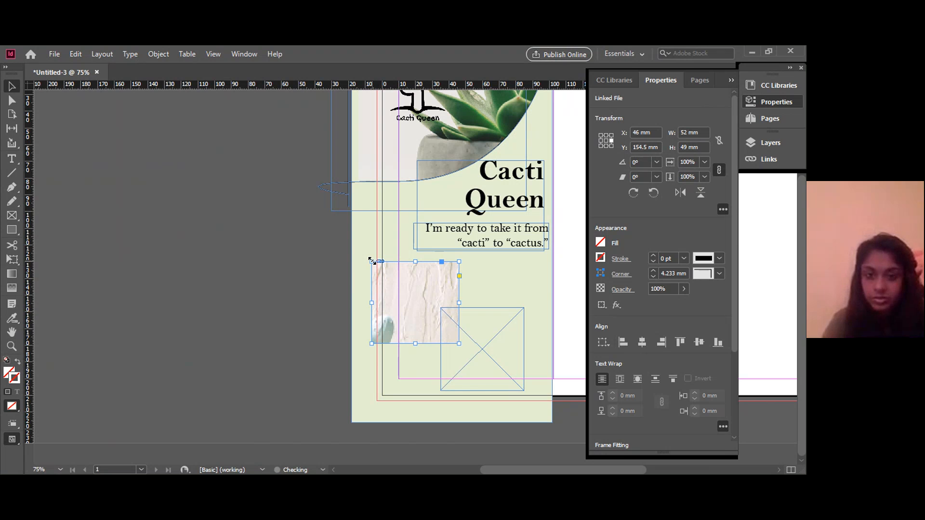
Delete the upper-left photo frame, and undo back to the empty frame before the photo was placed.
key("Delete")
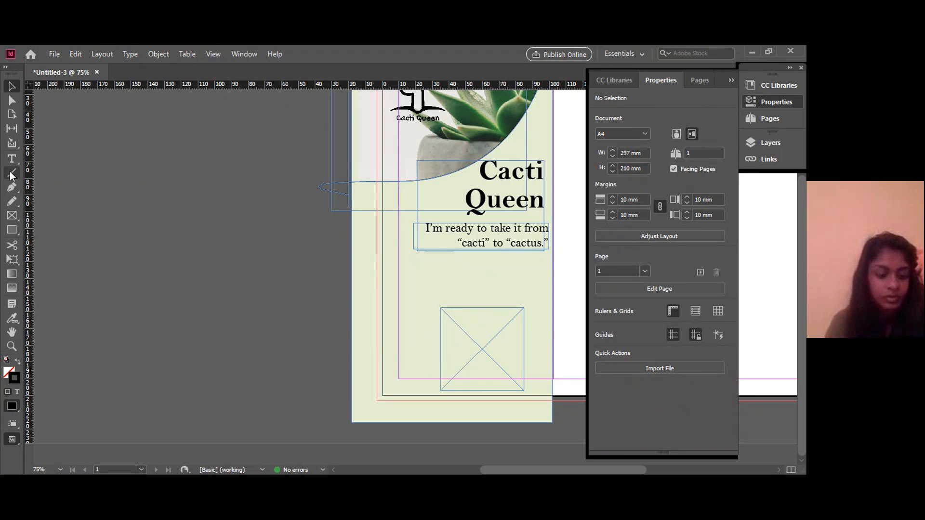
key("ctrl+z")
key("ctrl+z")
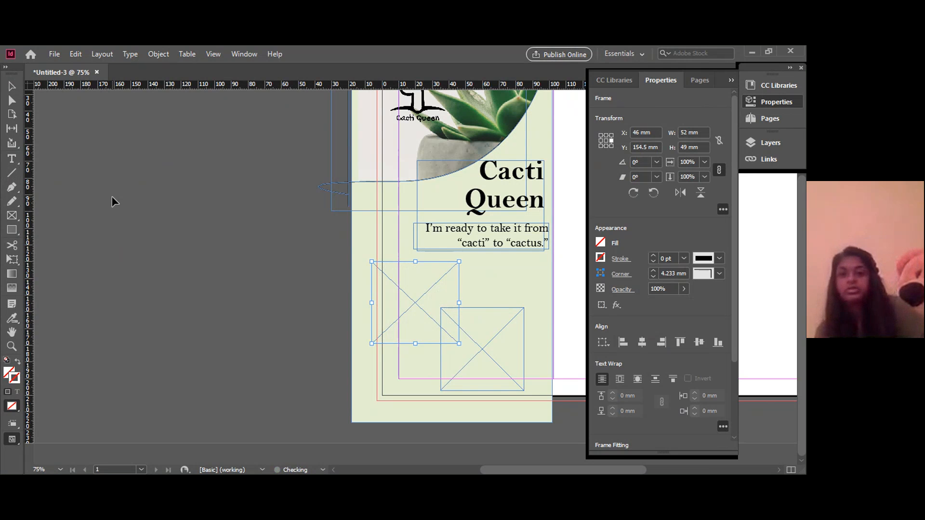
Place the image 71lnbMFLP5L from the cactus folder into the empty upper-left frame.
left_click(48, 53)
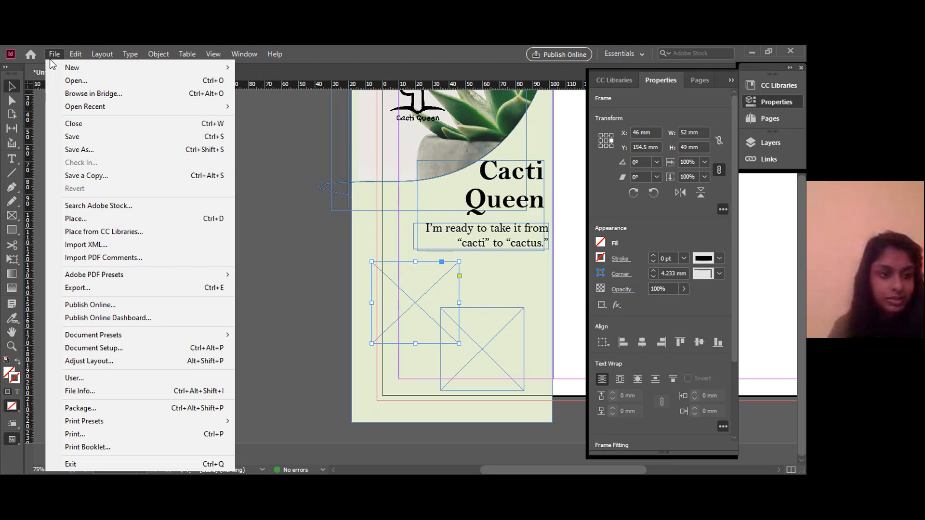
left_click(78, 218)
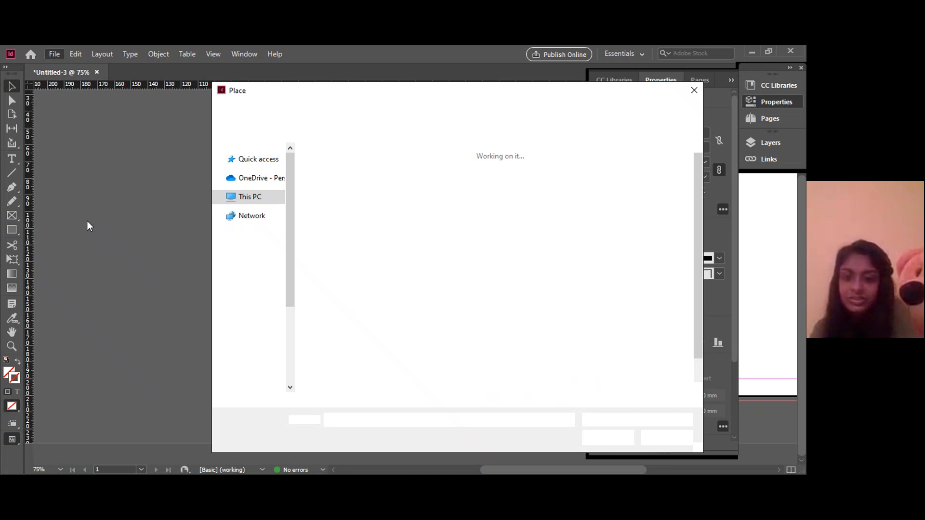
double_click(346, 380)
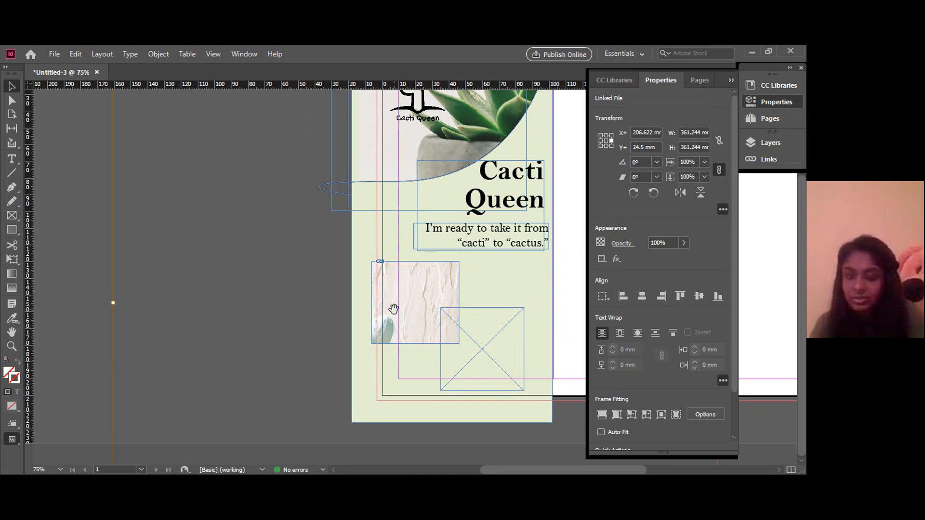
Scale the shelf photo inside the upper-left frame down proportionally to about 64.5 × 64.5 mm, keeping it covering the frame.
key("ctrl+minus")
key("ctrl+minus")
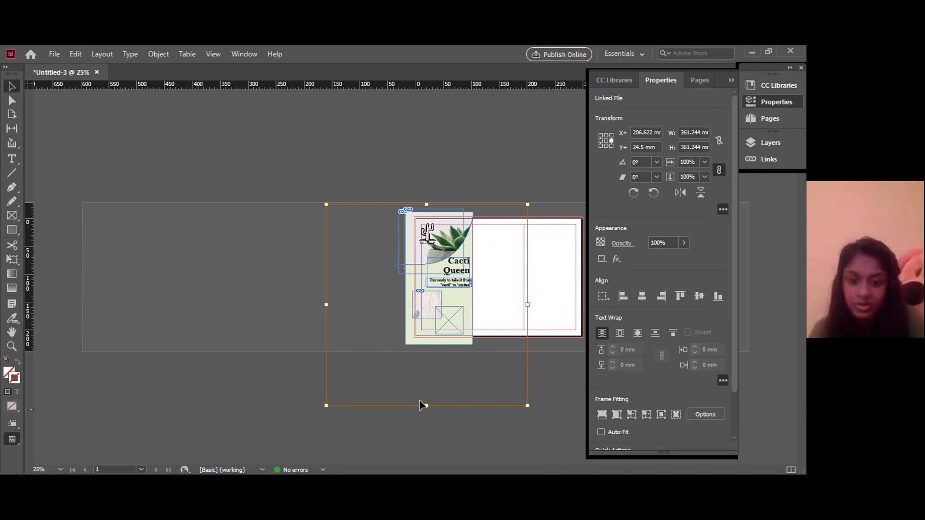
left_click_drag(527, 406, 443, 322)
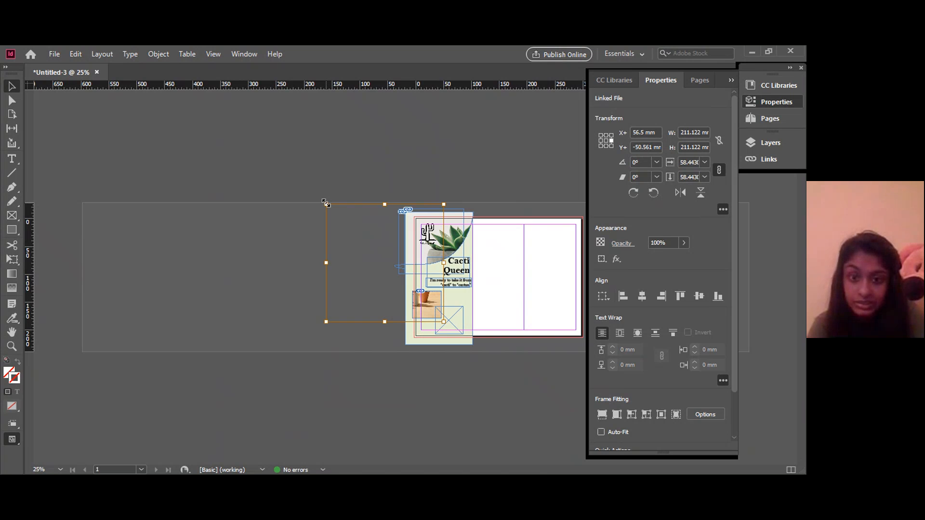
left_click_drag(326, 203, 407, 292)
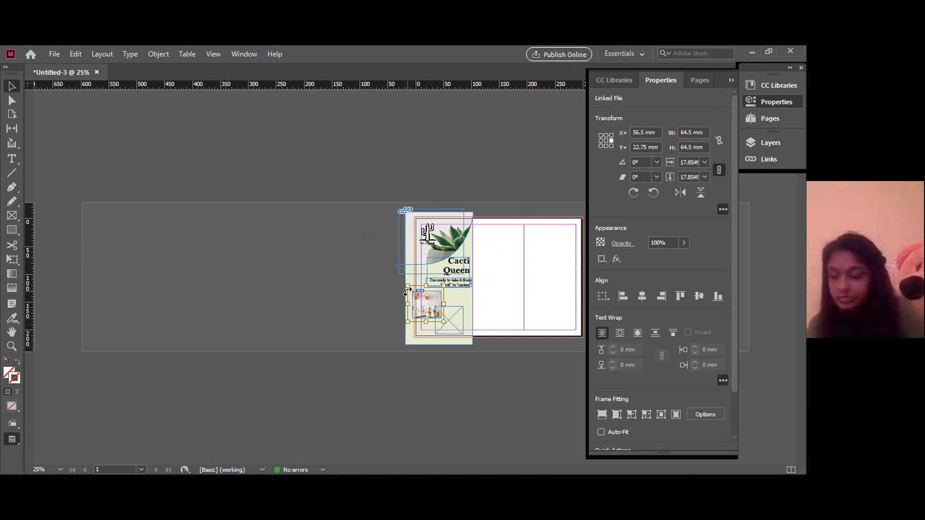
key("ctrl+equal")
key("ctrl+equal")
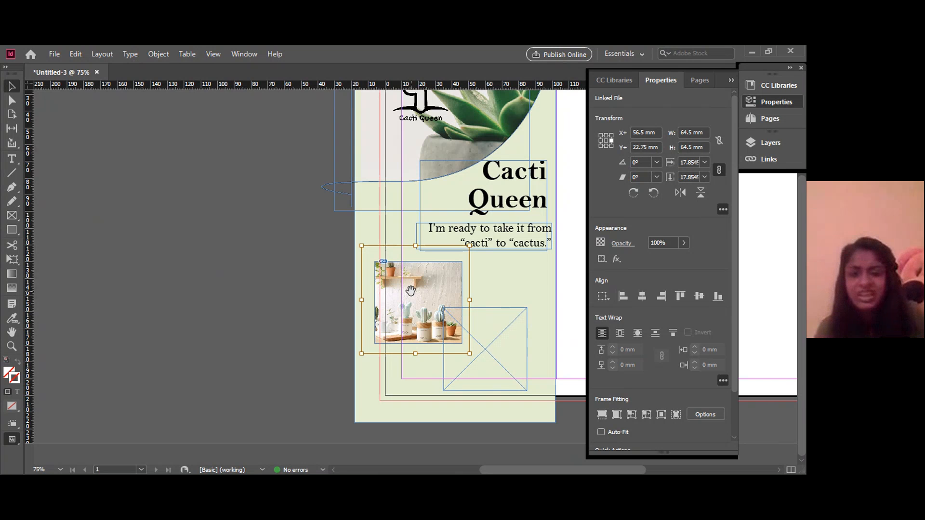
Shift the shelf photo down about 5.5 mm within its frame and deselect it.
double_click(410, 291)
left_click(410, 291)
left_click_drag(411, 291, 411, 300)
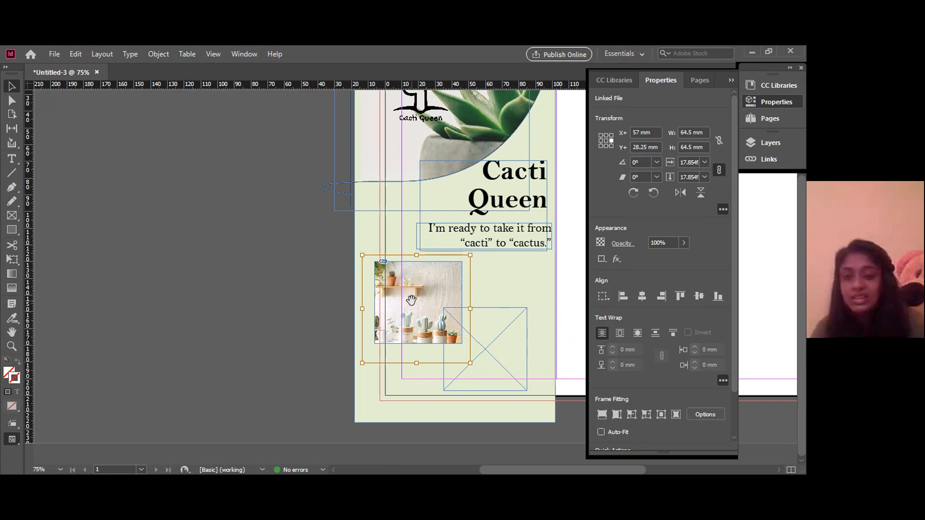
left_click(226, 279)
Place the image images (8) from the cactus folder into the lower-right rectangle frame.
left_click(487, 324)
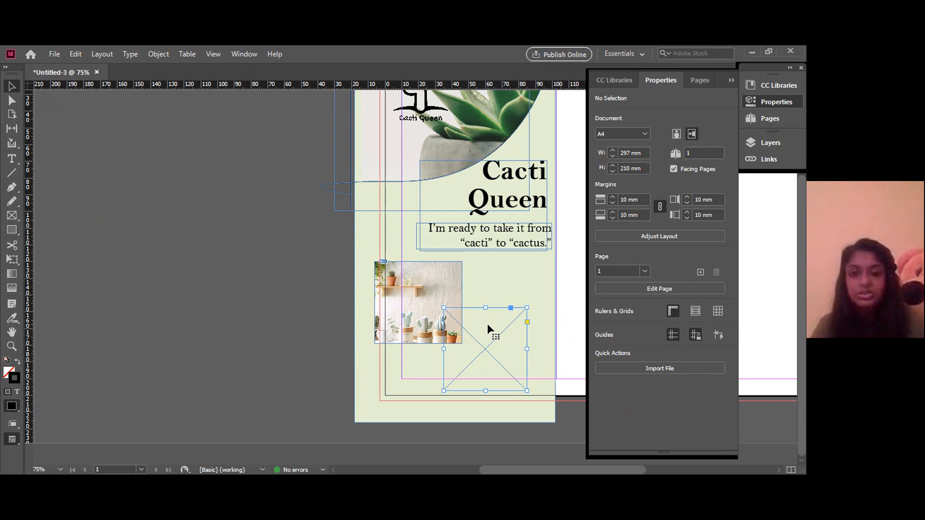
left_click(60, 51)
left_click(90, 220)
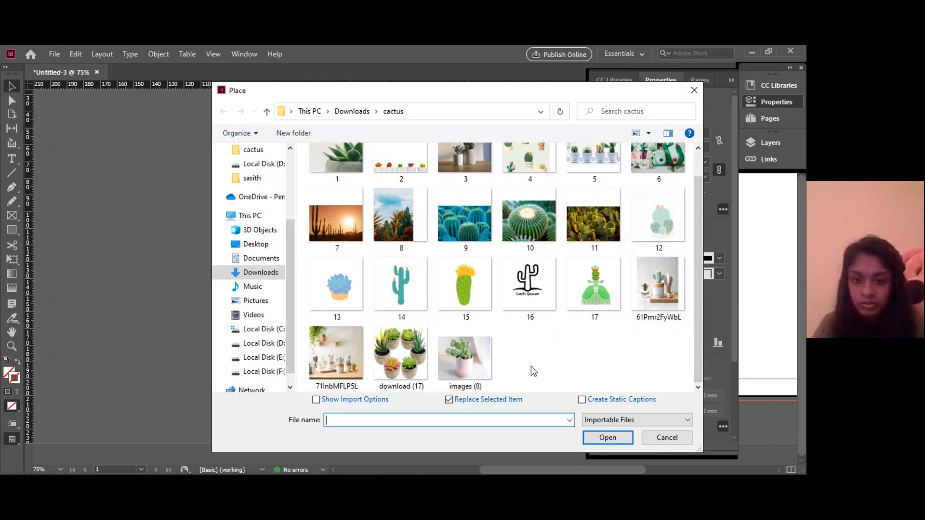
left_click(466, 362)
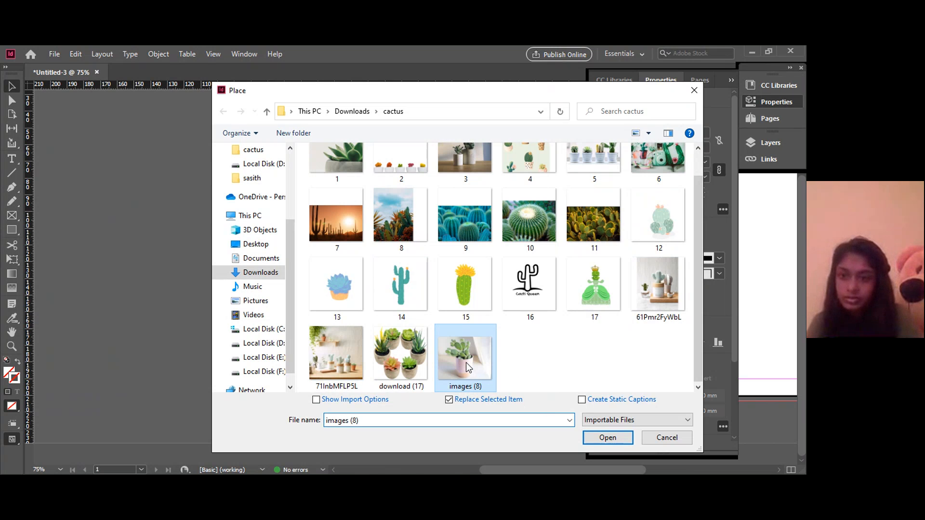
key("Return")
Move the potted cactus photo down inside the lower-right frame so more of the plant's top shows.
left_click(465, 366)
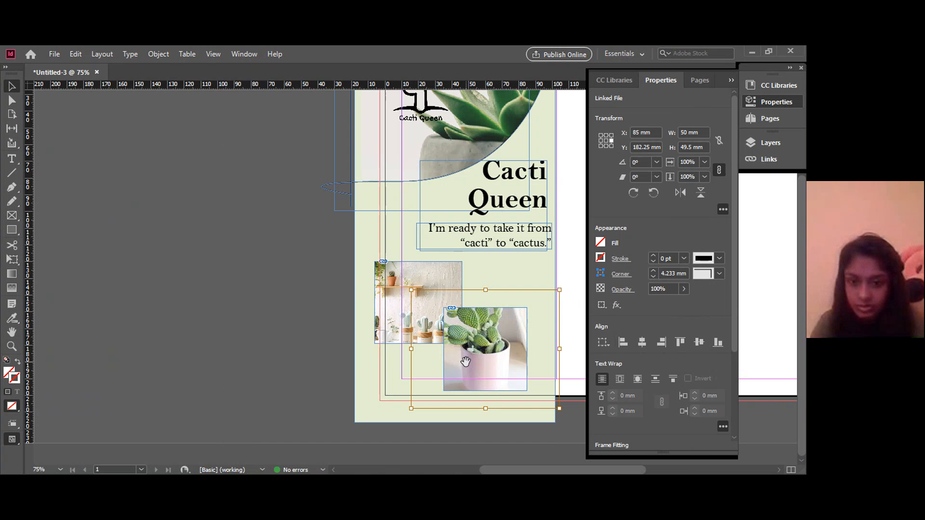
key("Down")
key("Down")
key("Down")
key("Down")
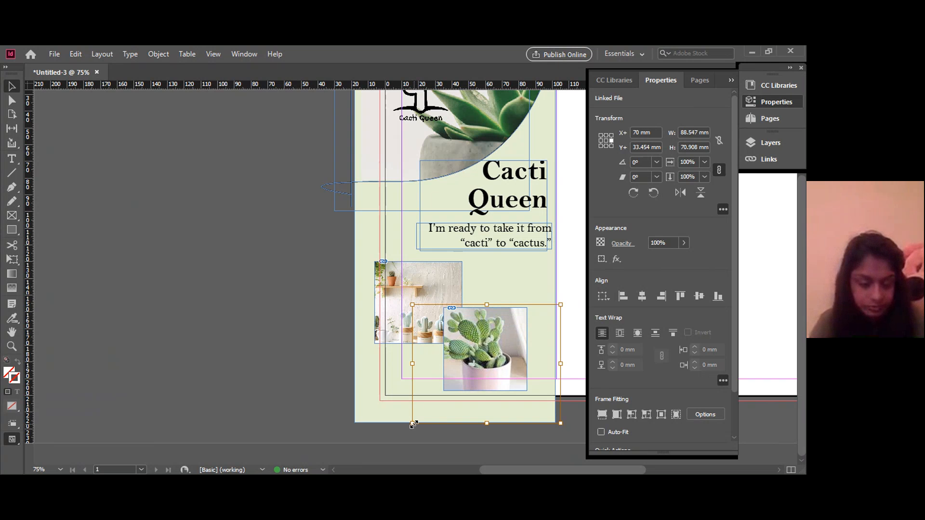
Resize the potted cactus photo to about 68.5 × 54.5 mm within its frame and move it down about 1.5 mm.
left_click_drag(412, 425, 434, 396)
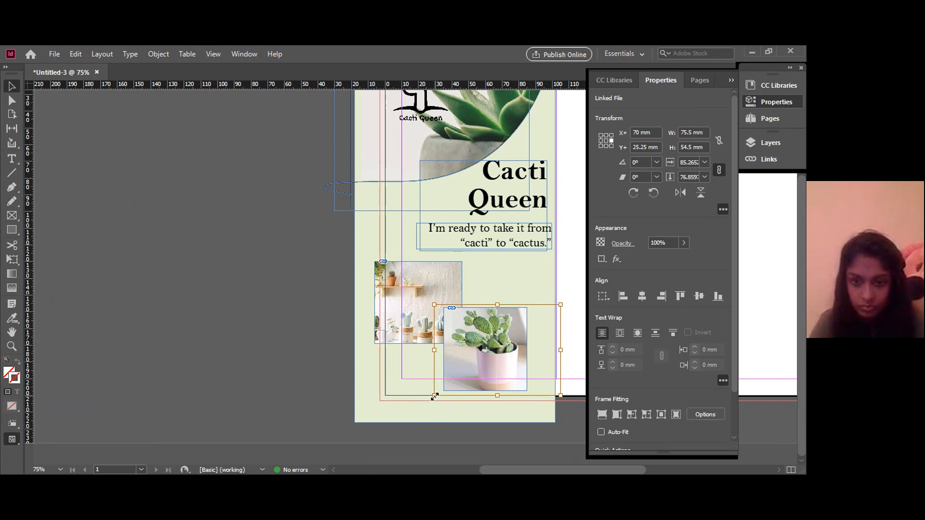
left_click_drag(561, 396, 548, 394)
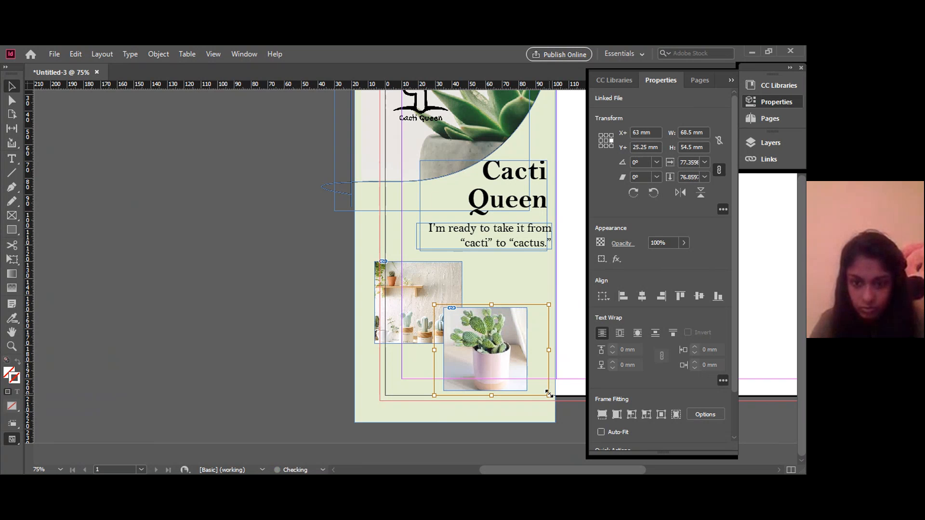
left_click_drag(500, 372, 500, 375)
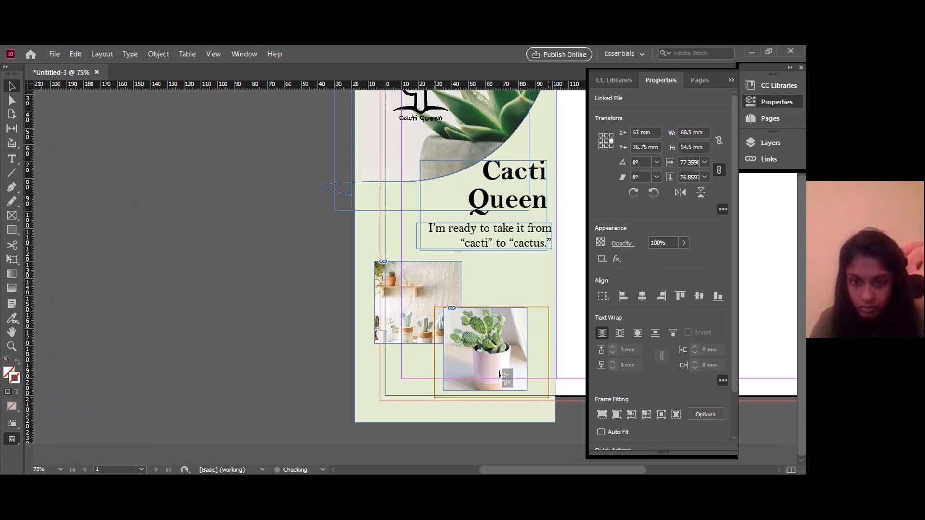
left_click(286, 371)
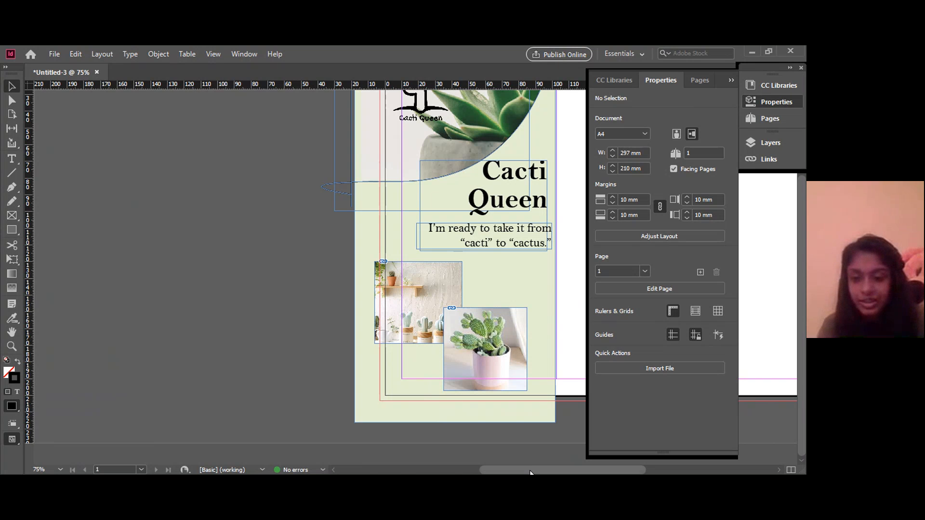
Draw a rectangle about 92.5 × 220.5 mm over the page's middle column, reaching past its upper and lower edges.
left_click_drag(532, 471, 583, 468)
left_click(729, 79)
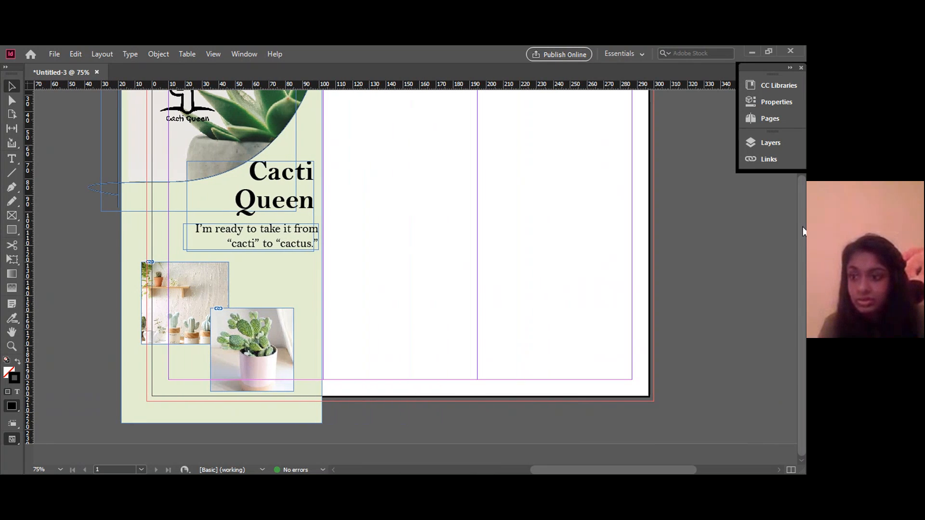
left_click_drag(802, 227, 804, 188)
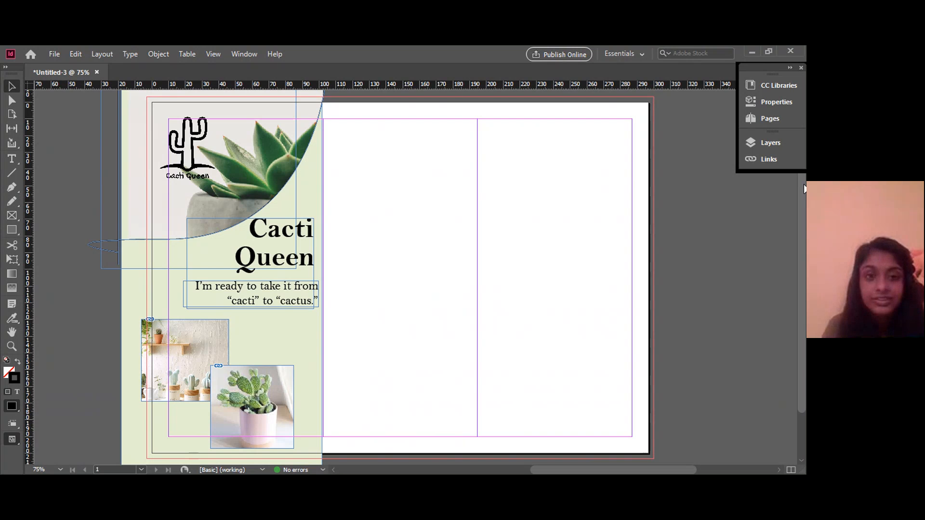
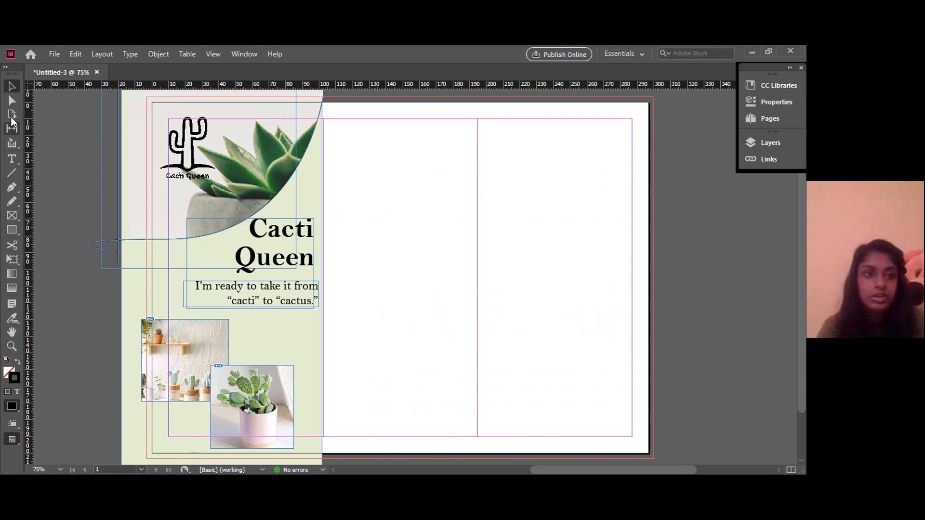
left_click(53, 57)
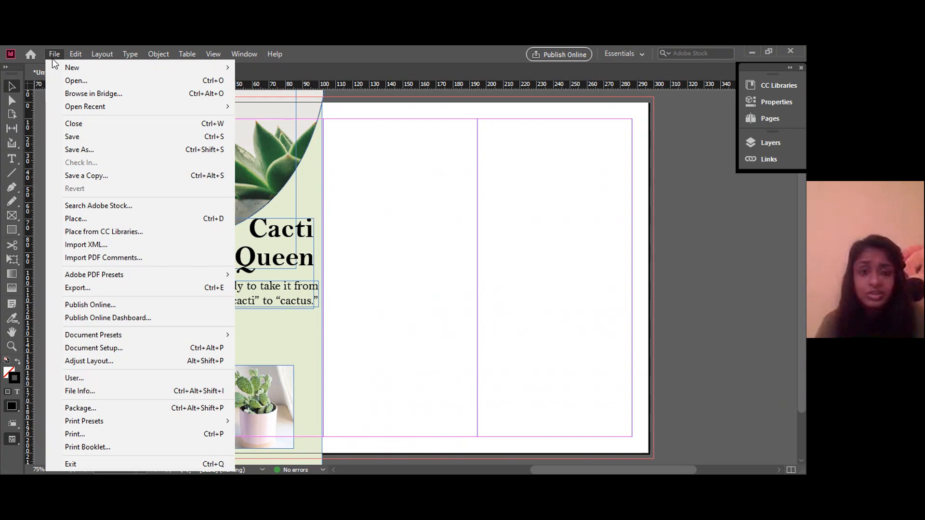
left_click(11, 231)
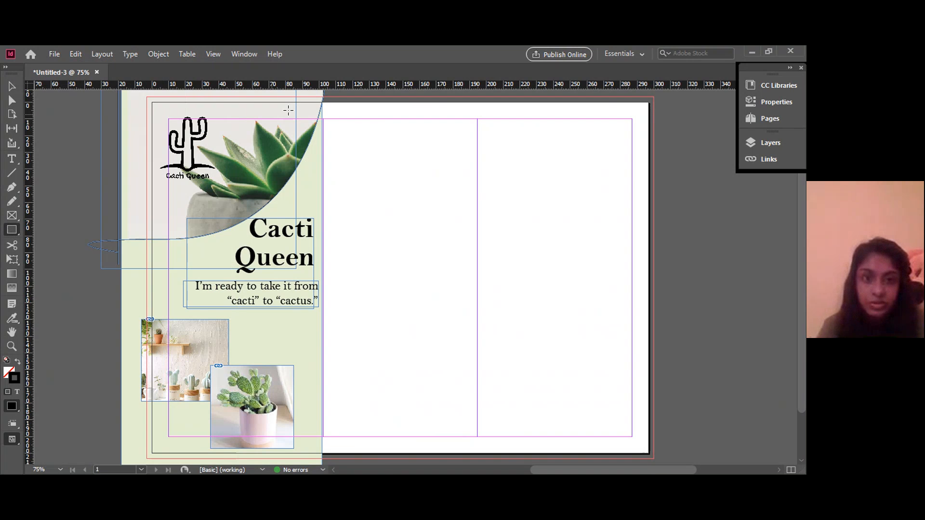
mouse_move(323, 94)
left_mouse_down()
mouse_move(353, 319)
mouse_move(442, 343)
mouse_move(482, 383)
mouse_move(477, 463)
left_mouse_up()
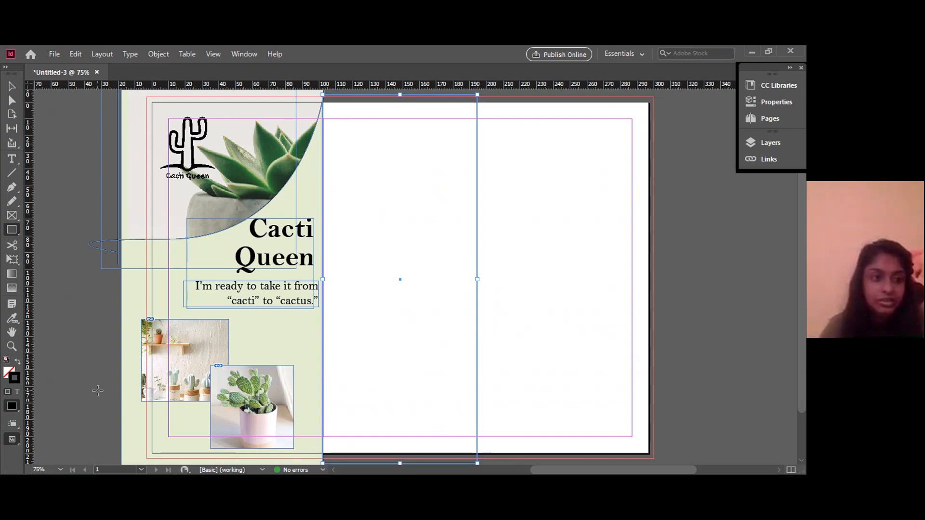
Fill the middle-column rectangle with pink, C=0 M=33 Y=22 K=0, and deselect it.
left_click(776, 105)
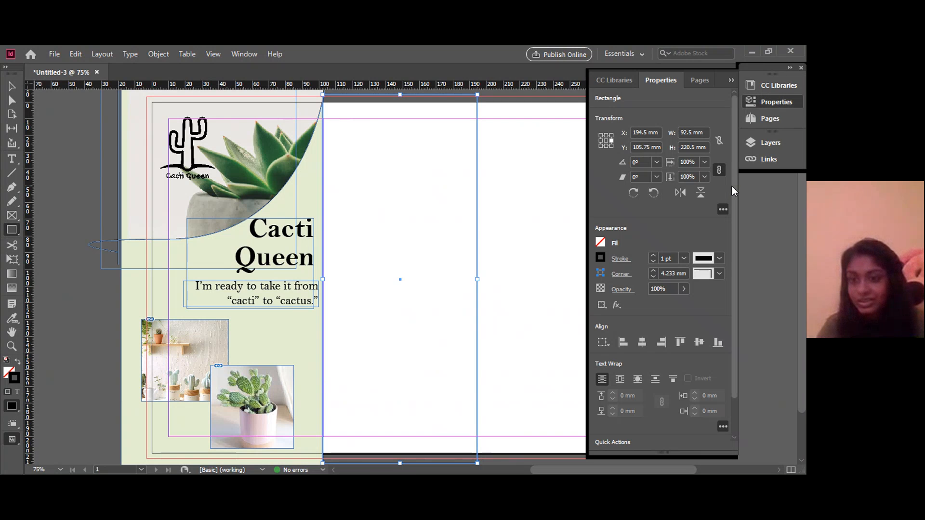
scroll(733, 221, "down", 2)
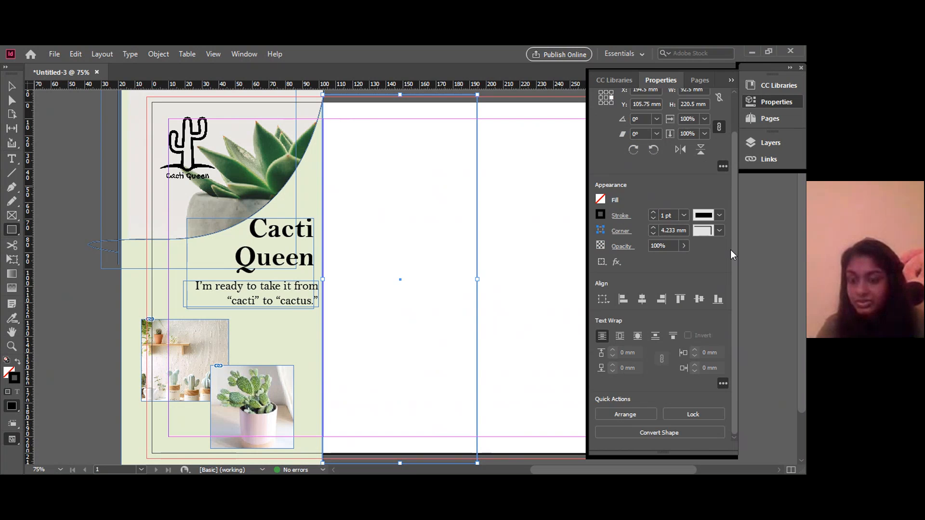
left_click(600, 199)
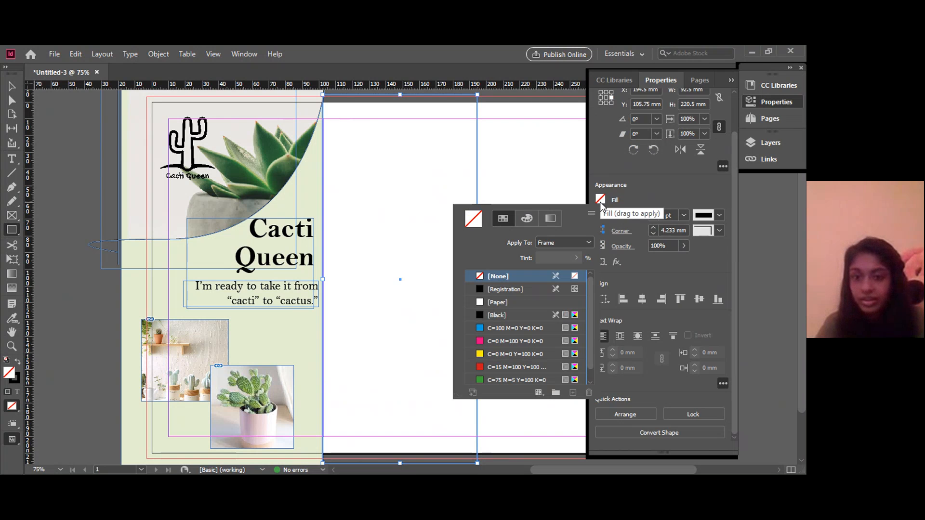
left_click(528, 218)
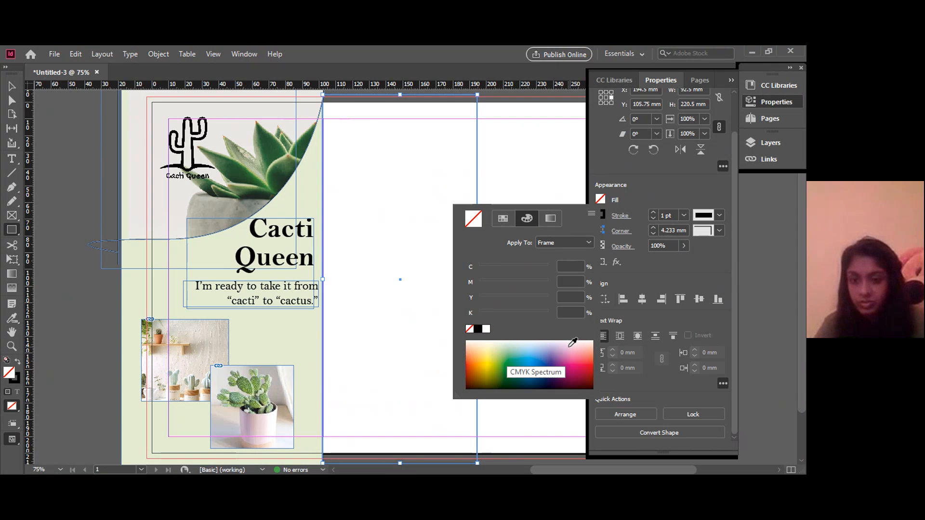
left_click(572, 343)
left_click(591, 341)
left_click(592, 341)
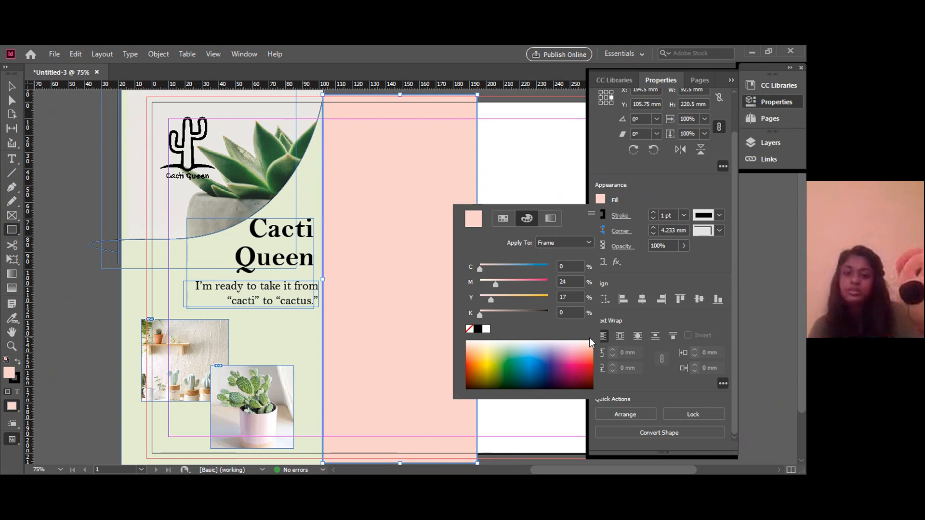
left_click(590, 342)
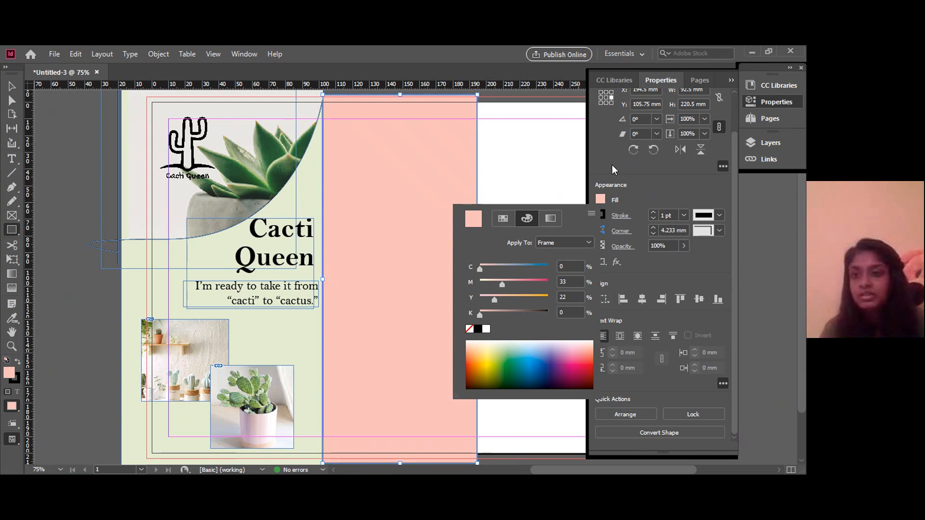
left_click(732, 77)
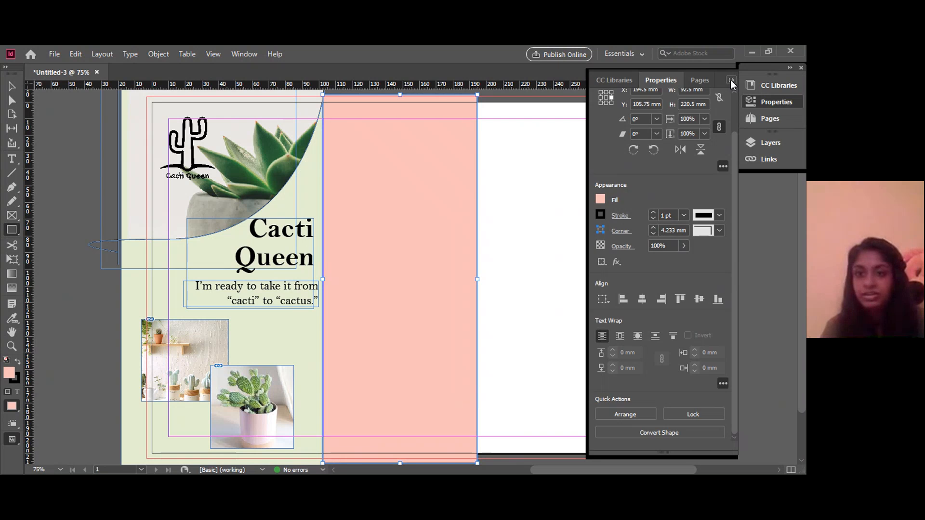
left_click(732, 79)
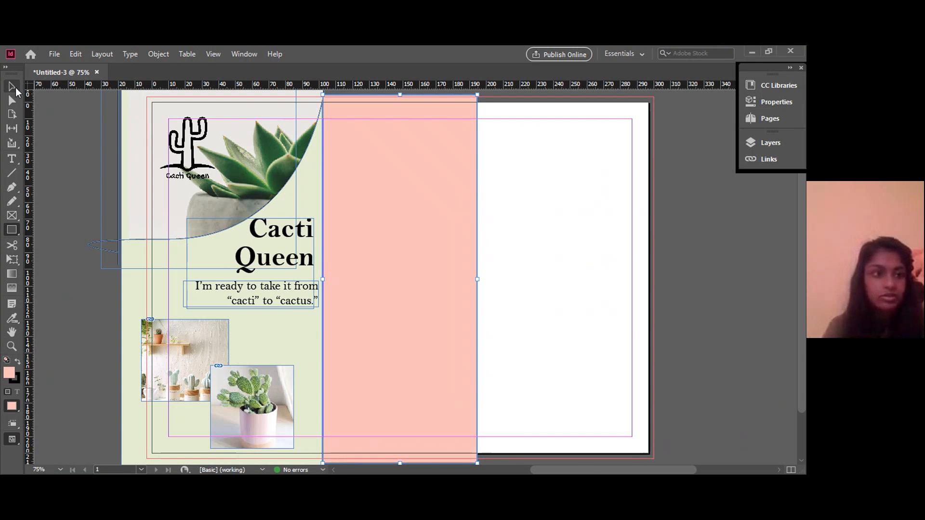
left_click(15, 89)
left_click(514, 140)
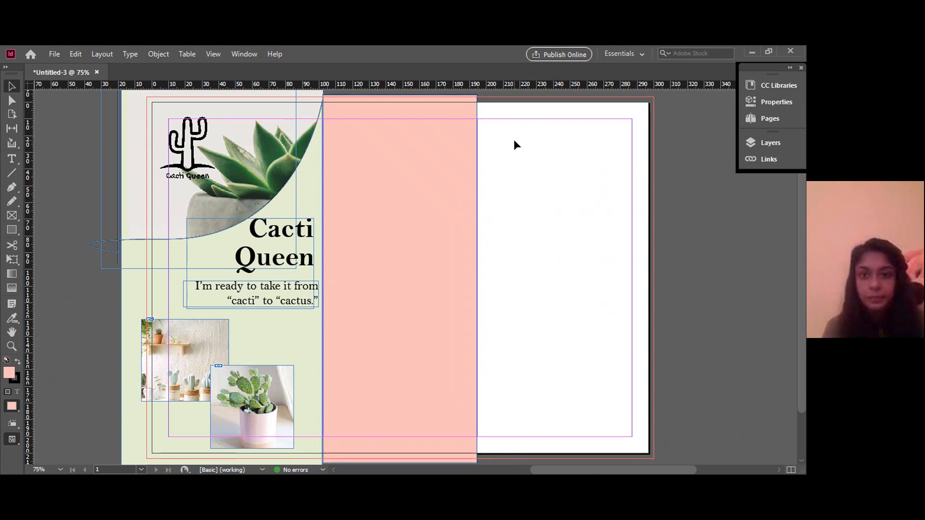
Load image 12, the illustrated cactus cluster, from the cactus folder for placing.
left_click(52, 55)
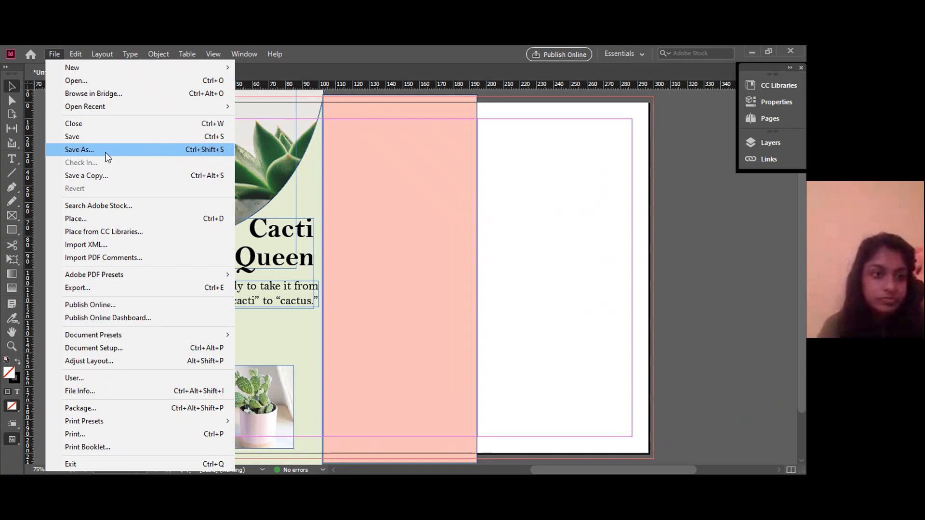
left_click(95, 219)
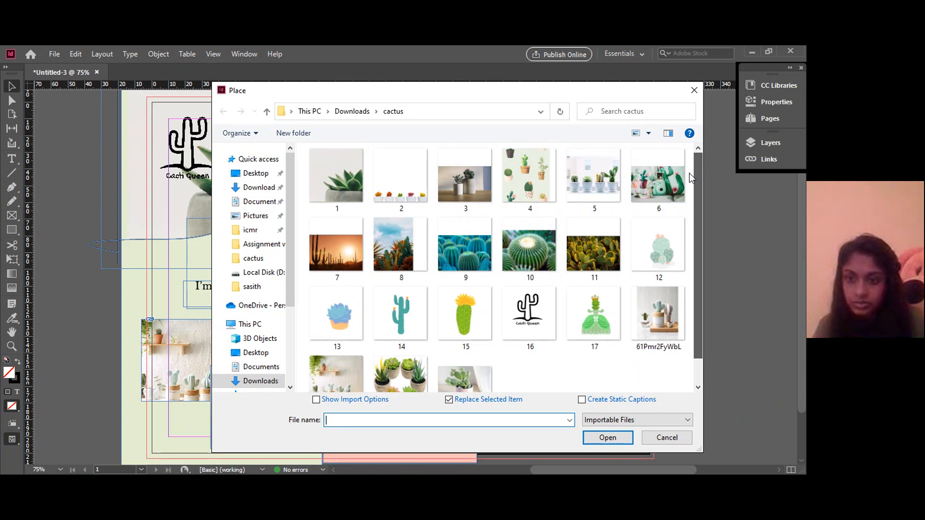
scroll(683, 230, "down", 1)
scroll(682, 230, "down", 1)
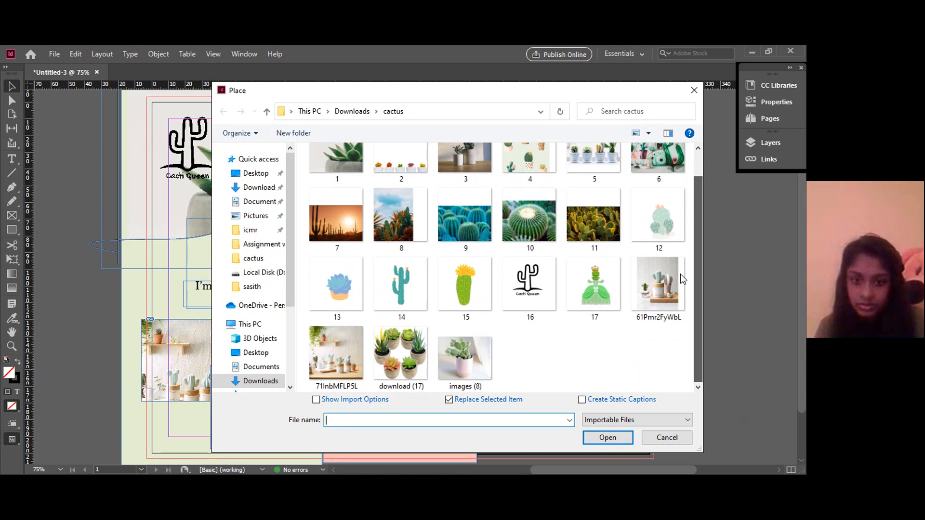
scroll(690, 220, "up", 1)
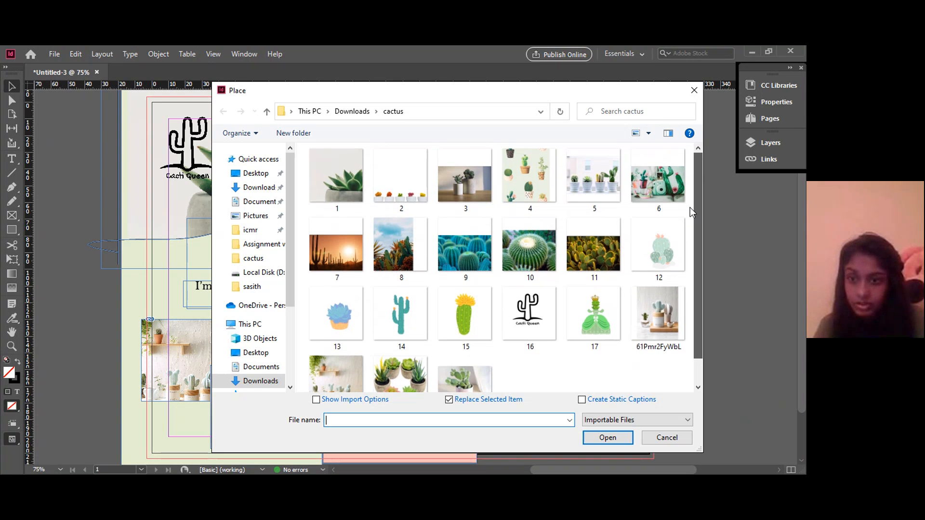
scroll(690, 207, "down", 1)
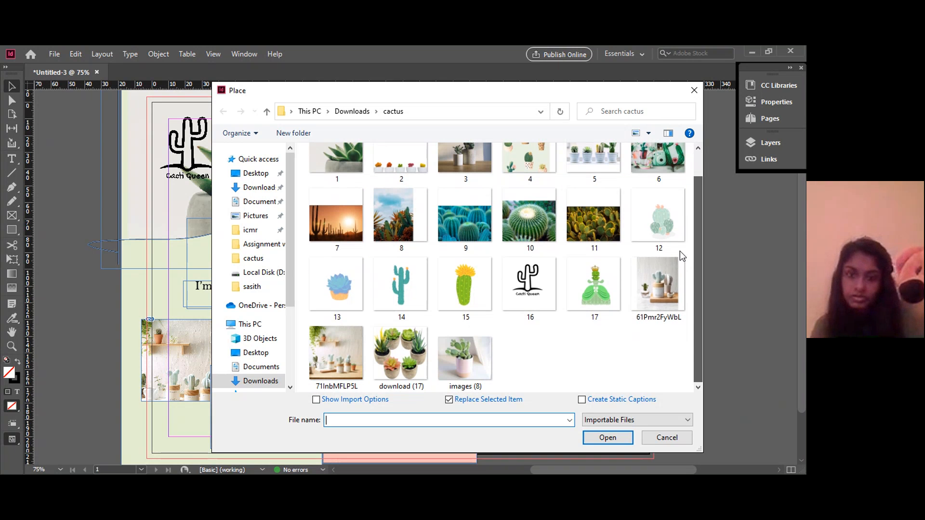
scroll(680, 251, "up", 1)
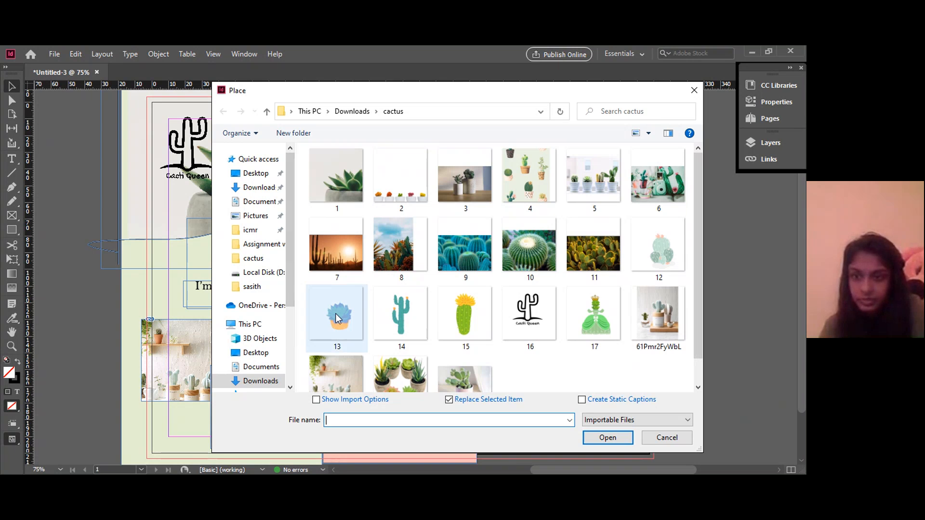
double_click(654, 241)
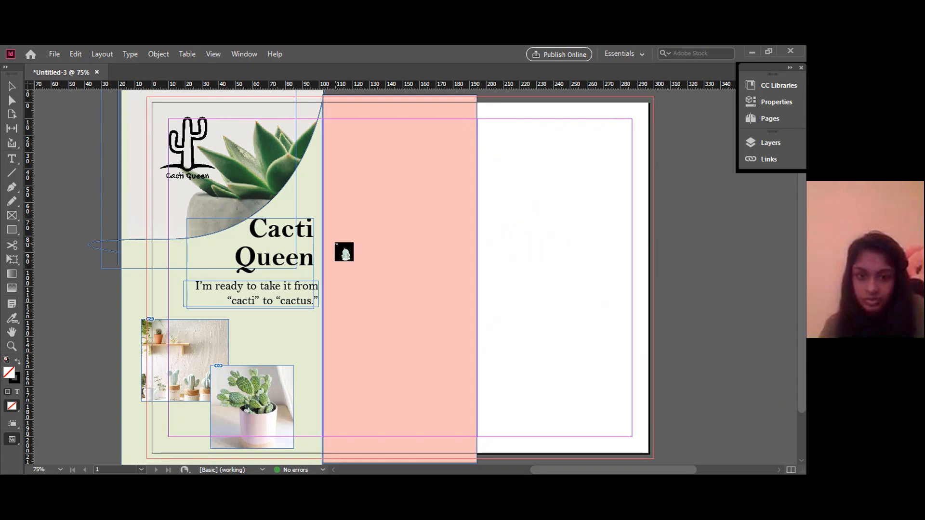
left_click(335, 243)
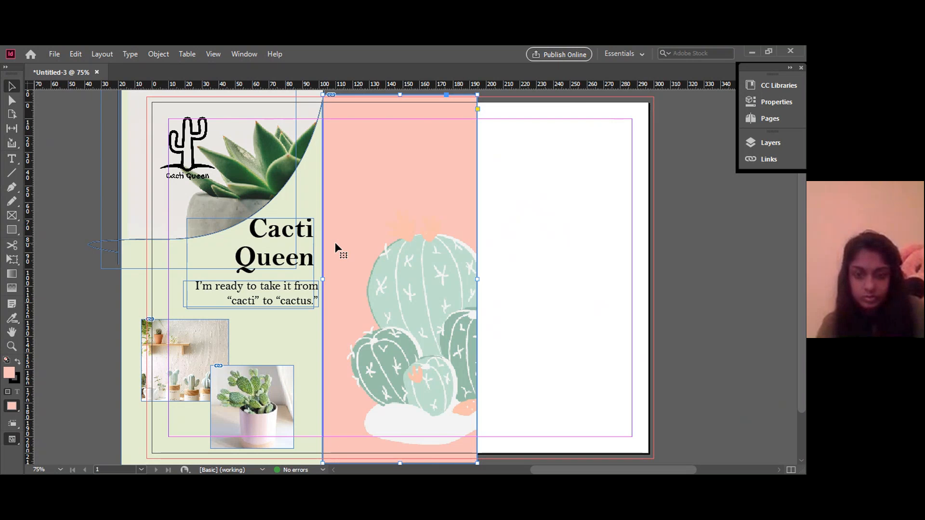
key("ctrl+z")
left_click_drag(330, 251, 330, 250)
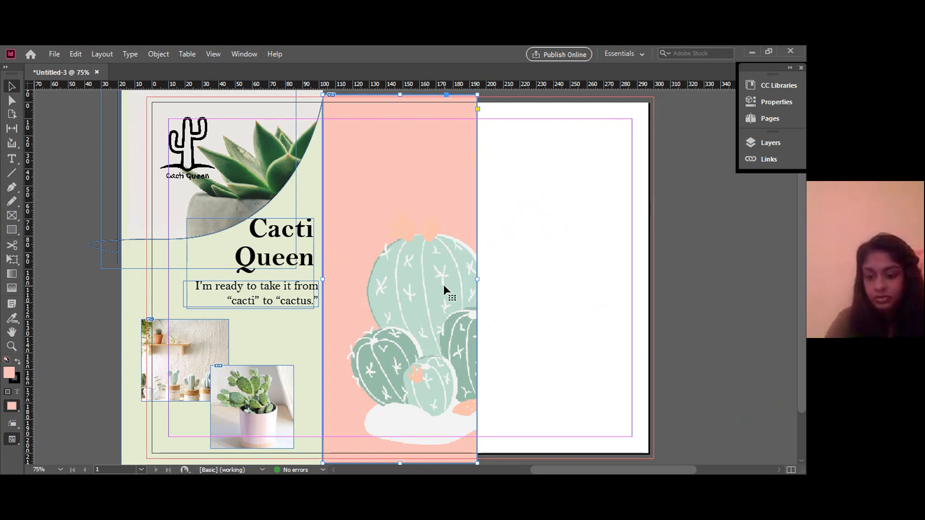
key("Delete")
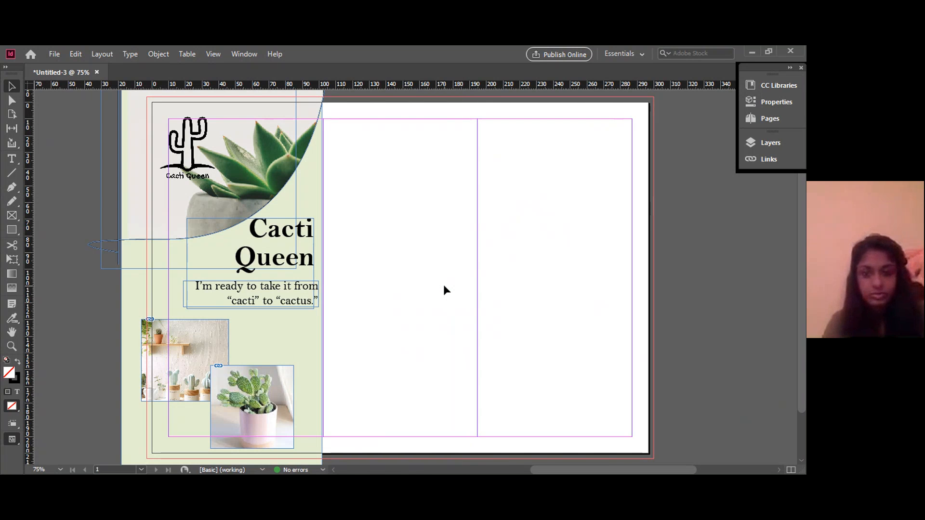
key("ctrl+z")
key("ctrl+z")
Place the cactus image outside the pink rectangle, reduce its frame, and move it over the rectangle's right edge.
left_click(580, 225)
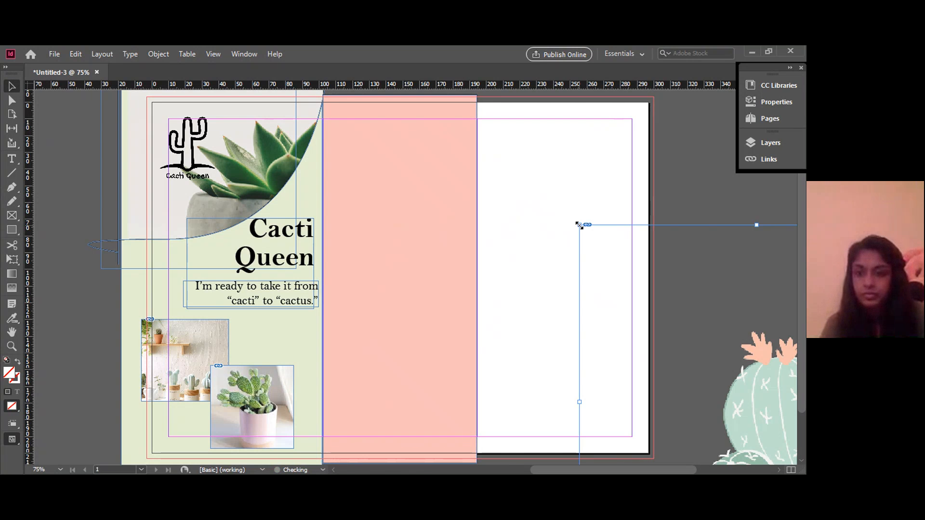
left_click_drag(580, 225, 709, 331)
left_click_drag(750, 374, 421, 217)
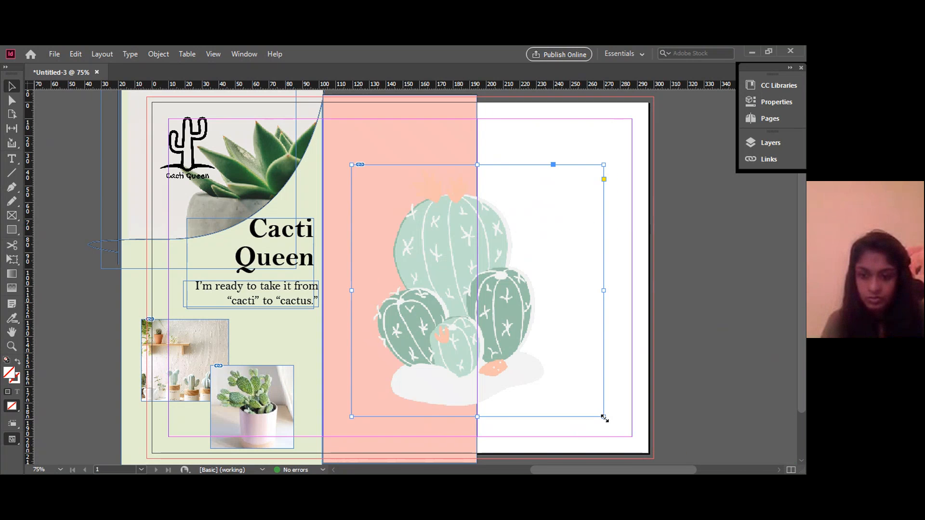
left_click_drag(604, 417, 566, 378)
Select the cactus graphic inside its frame and scale it down from its lower corners.
double_click(508, 341)
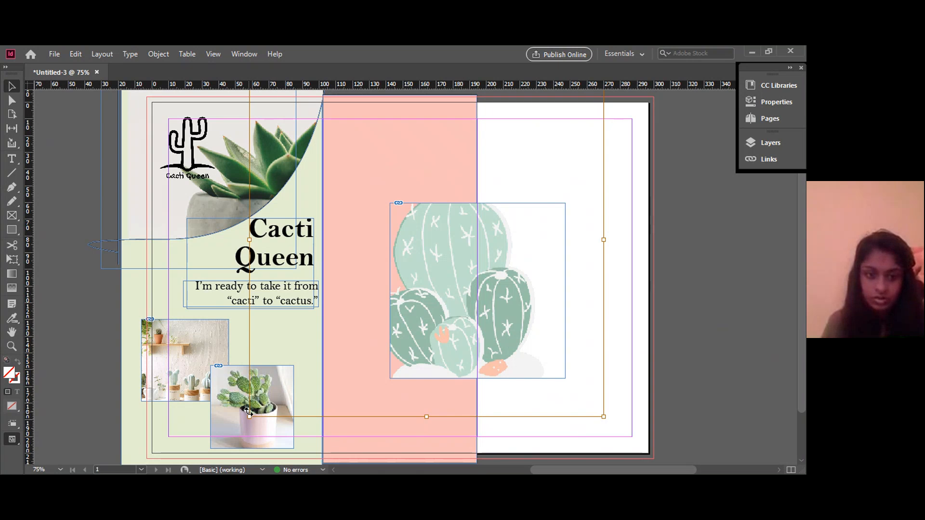
left_click_drag(247, 415, 388, 380)
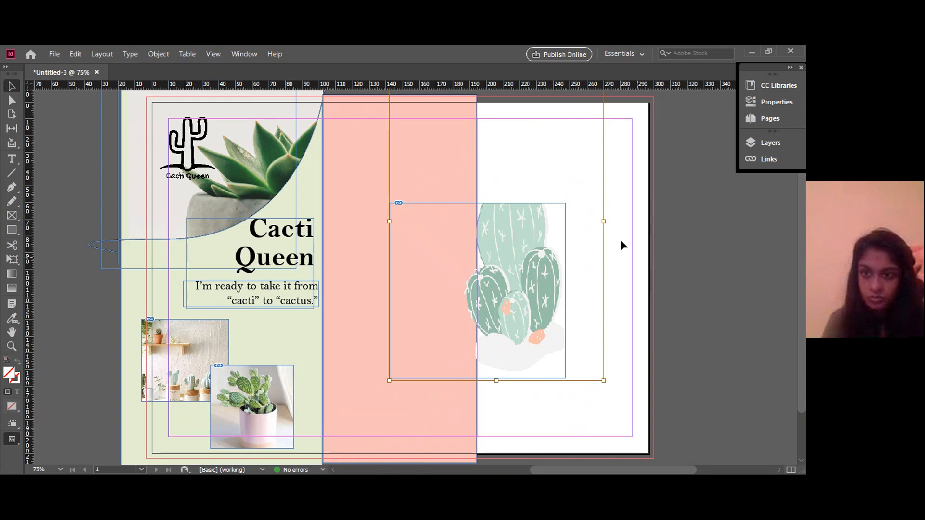
left_click_drag(603, 380, 538, 356)
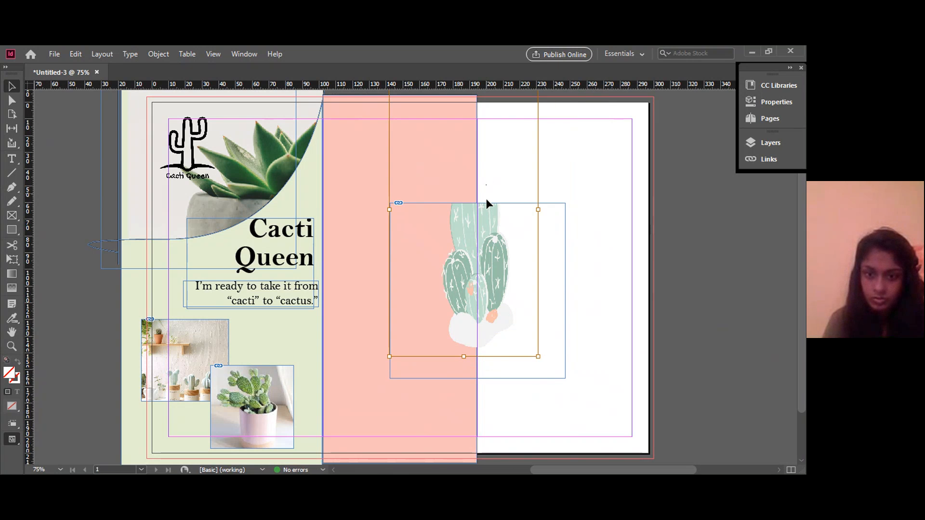
Reposition the cactus graphic within its frame and reduce its height so the whole cluster fits inside.
left_click(496, 290)
double_click(495, 290)
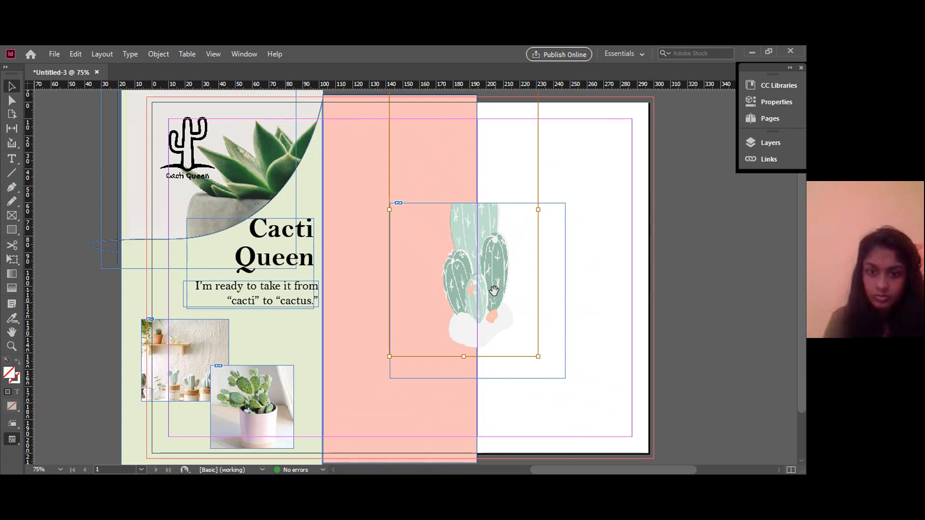
left_click_drag(488, 299, 485, 374)
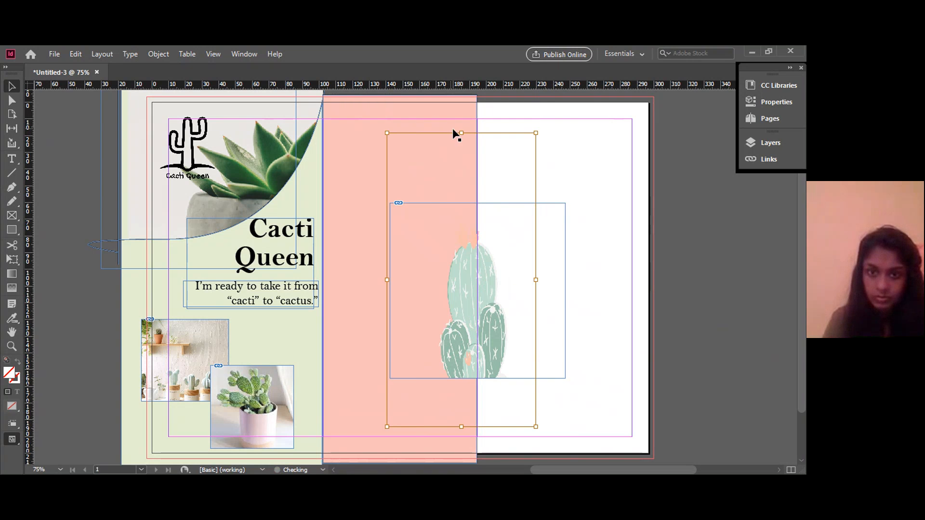
left_click_drag(458, 132, 471, 298)
left_click_drag(469, 346, 464, 274)
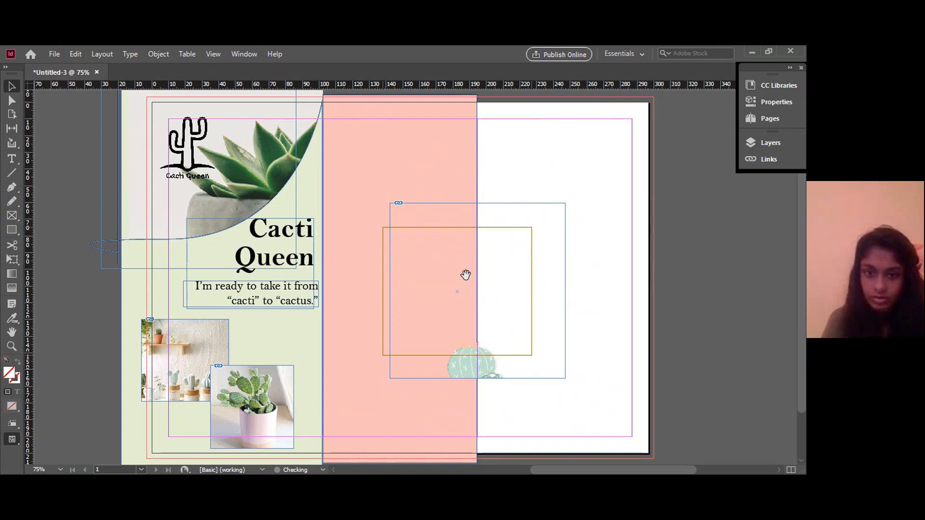
left_click(565, 274)
Shrink the cactus image's frame and move it to the lower right of the pink rectangle.
left_click_drag(565, 204, 516, 253)
left_click_drag(474, 298, 439, 324)
left_click_drag(440, 320, 431, 375)
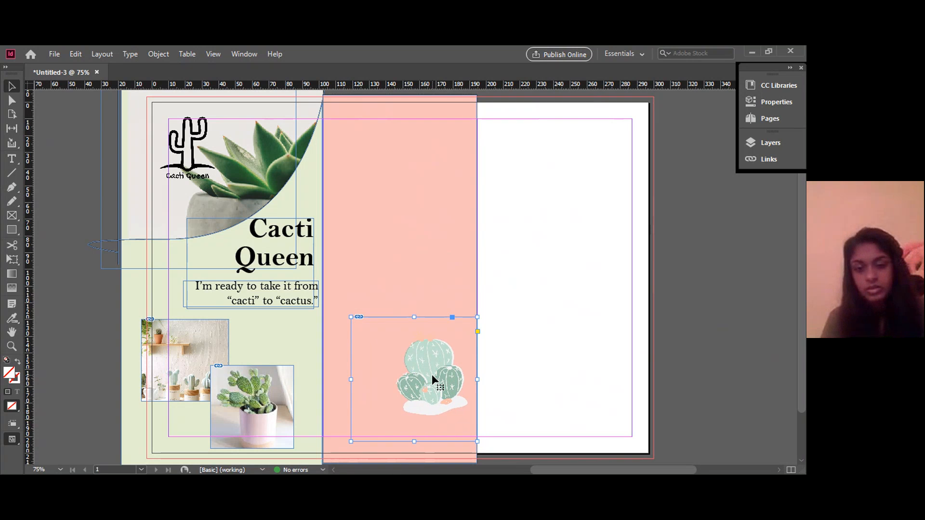
left_click(550, 307)
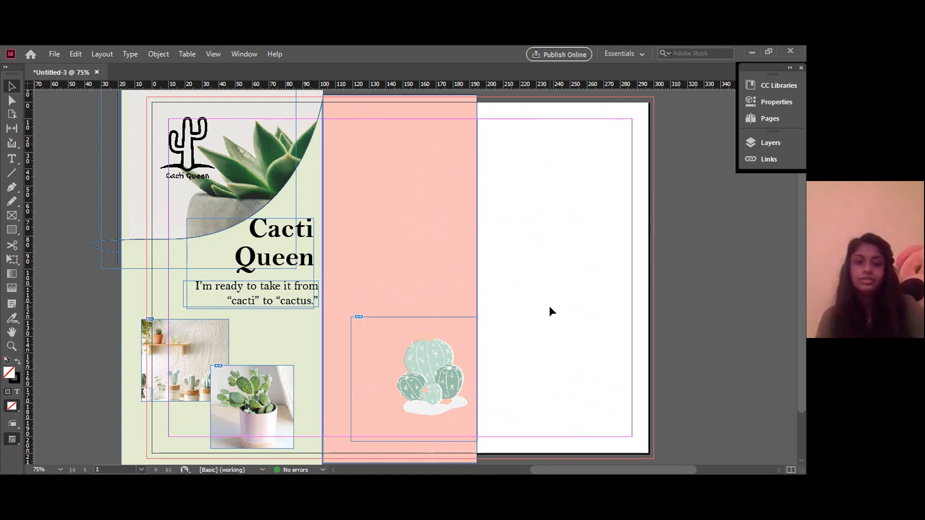
Draw a tall rectangular frame on the pink panel and place image 17, the crowned cactus queen, inside it.
left_click(60, 53)
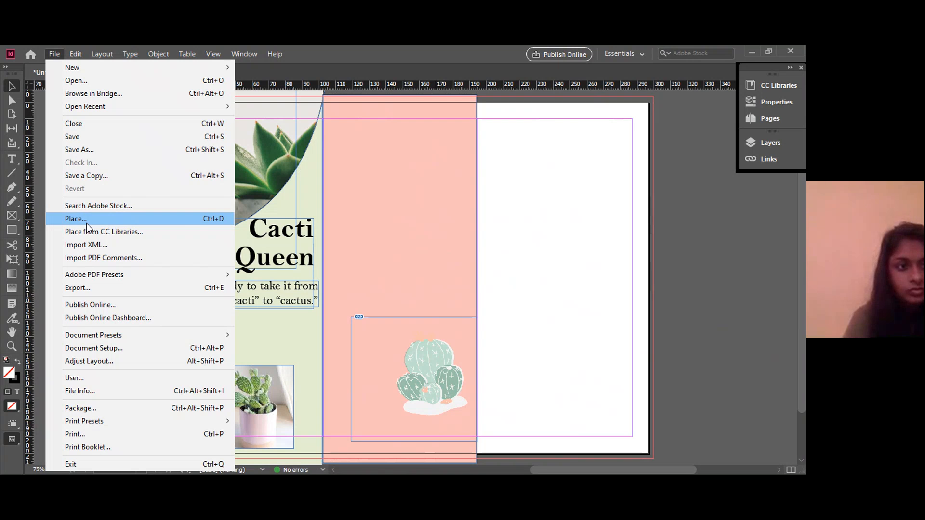
left_click(5, 217)
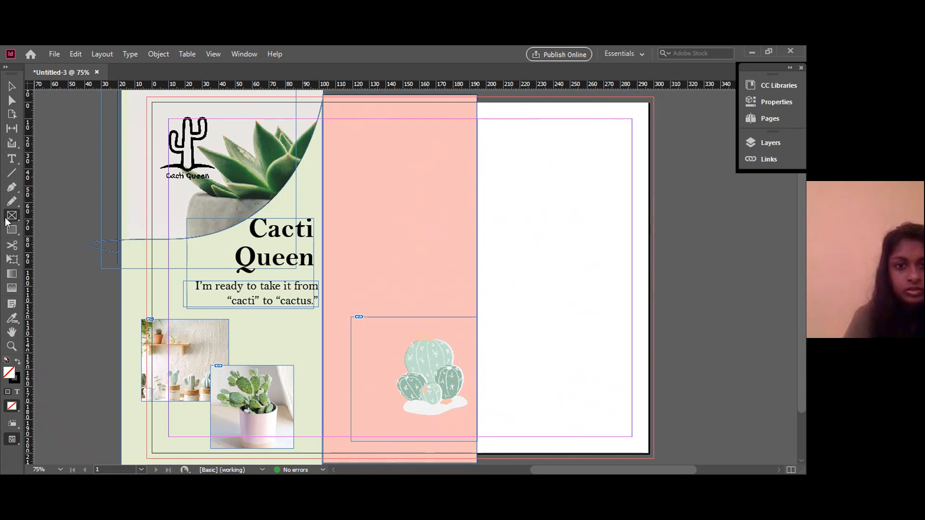
left_click_drag(340, 140, 445, 360)
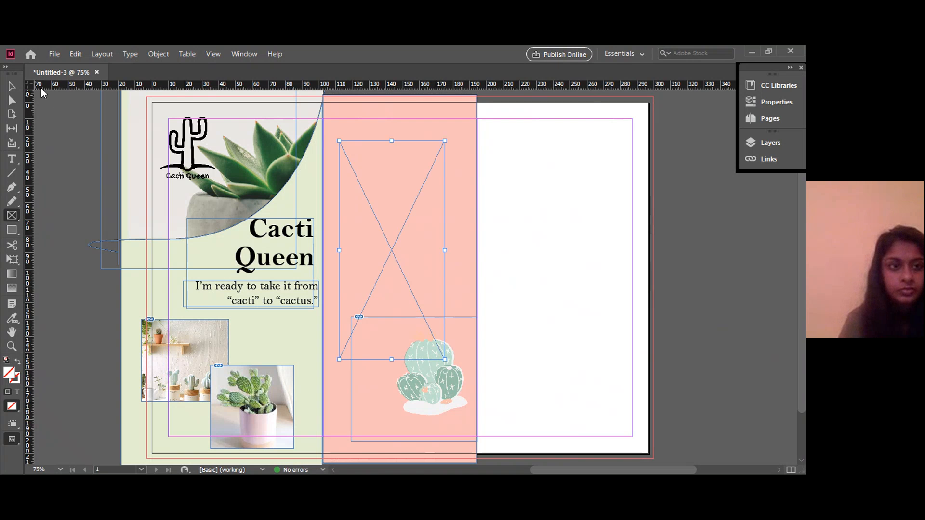
left_click(55, 54)
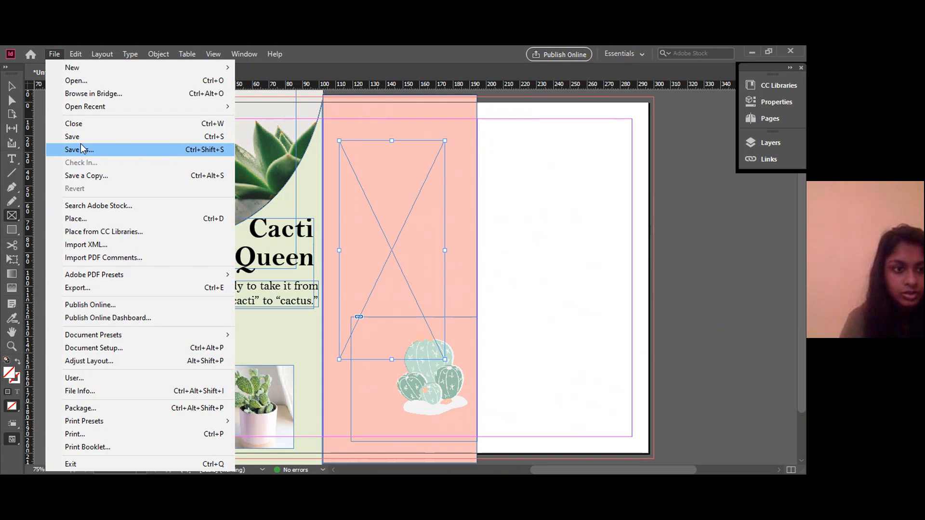
left_click(90, 223)
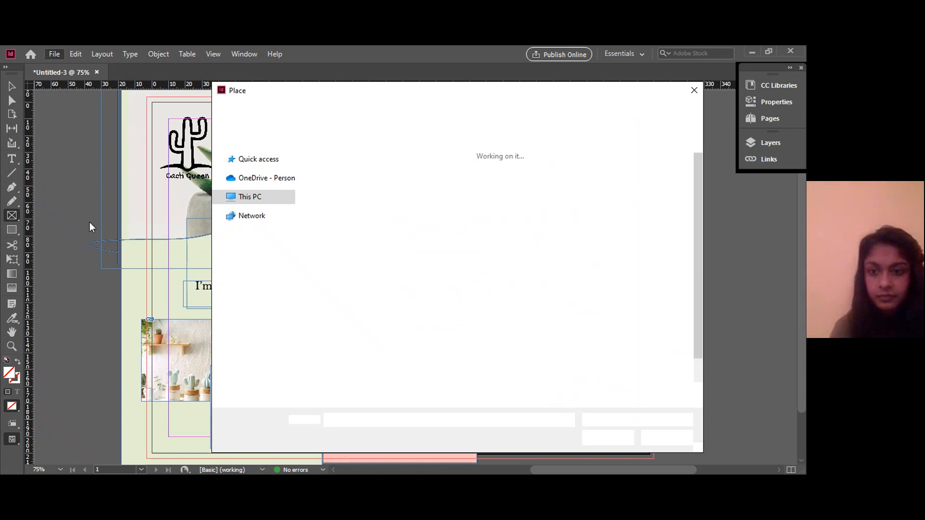
double_click(598, 309)
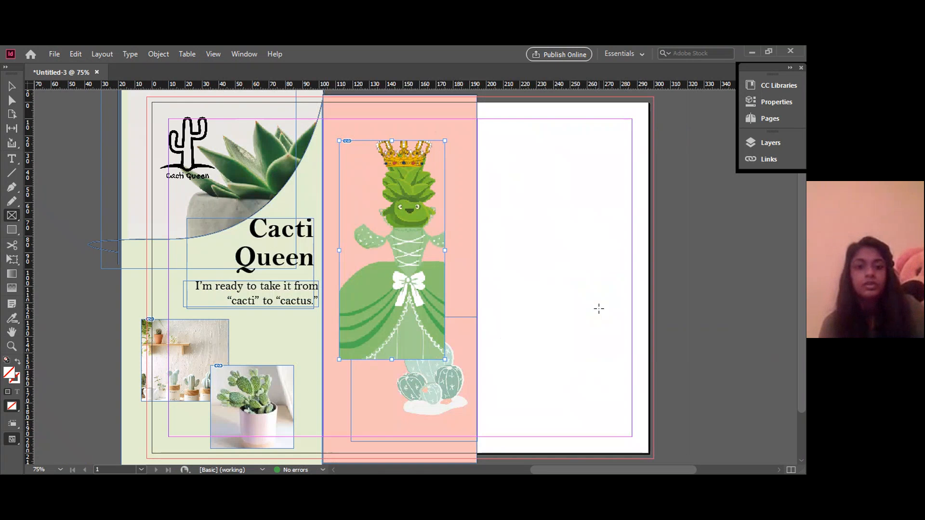
Scale down the cactus queen graphic from its lower corner and recentre it within its frame.
left_click(420, 278)
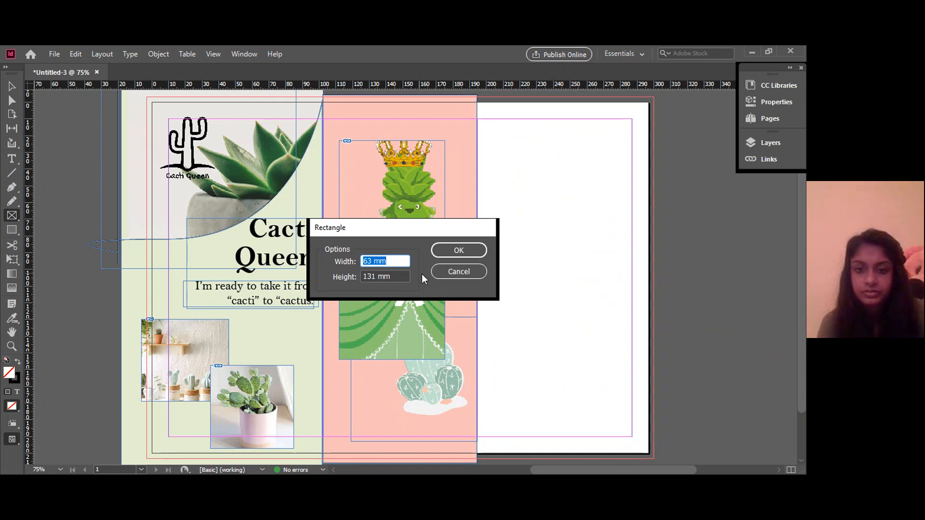
left_click(453, 272)
left_click(9, 88)
left_click(348, 225)
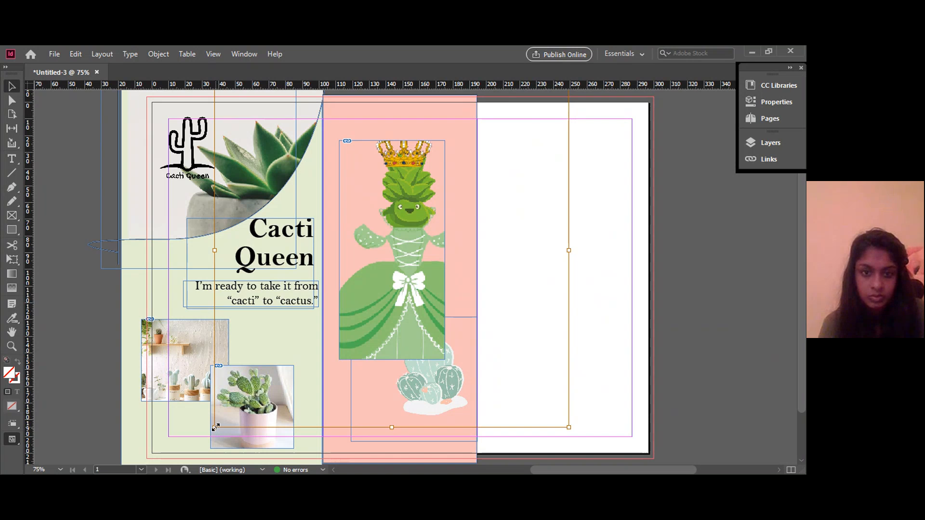
left_click_drag(215, 426, 330, 344)
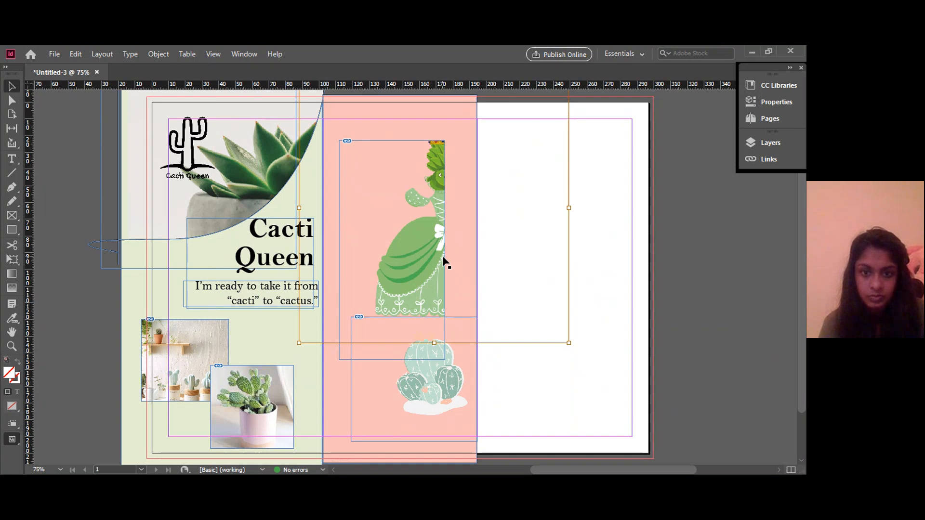
left_click_drag(431, 263, 382, 338)
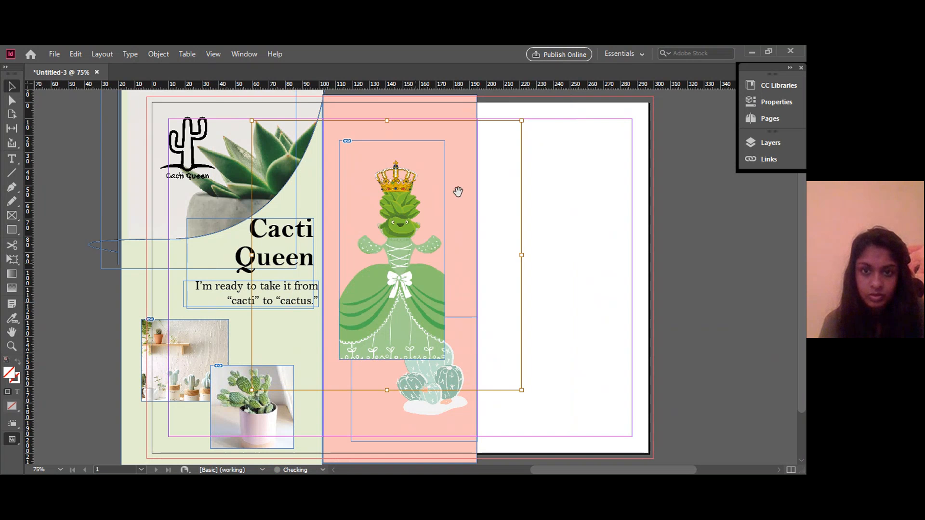
Shrink the cactus queen graphic until the whole dress fits its frame, and tilt it slightly clockwise.
left_click_drag(523, 120, 440, 202)
left_click_drag(372, 309, 409, 260)
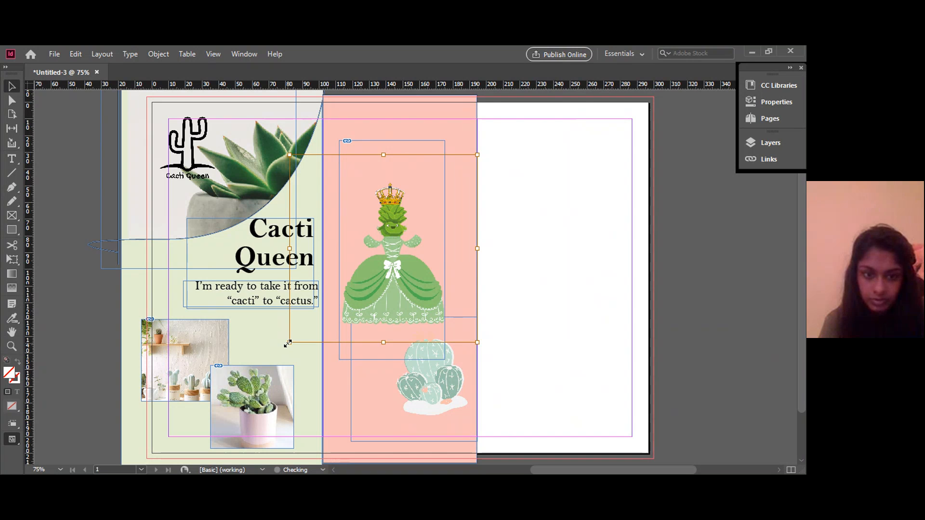
left_click_drag(288, 343, 292, 341)
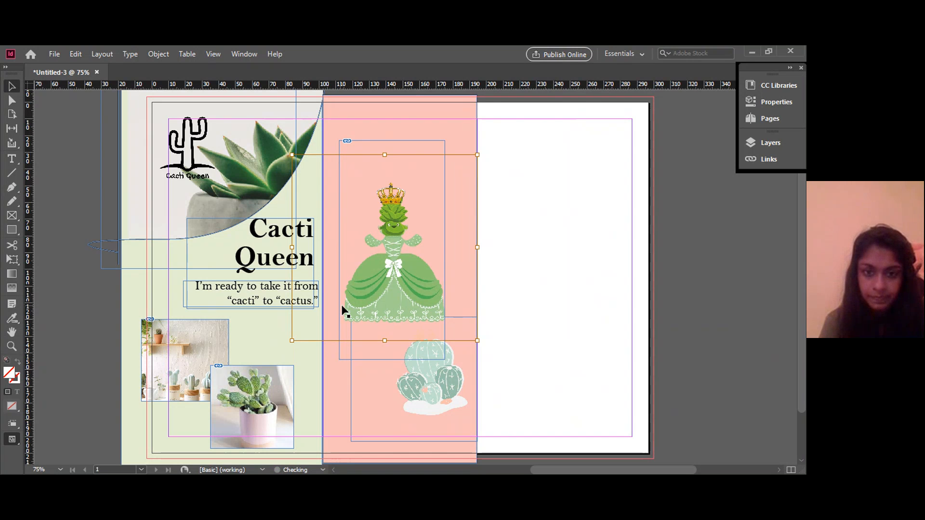
left_click_drag(393, 276, 385, 330)
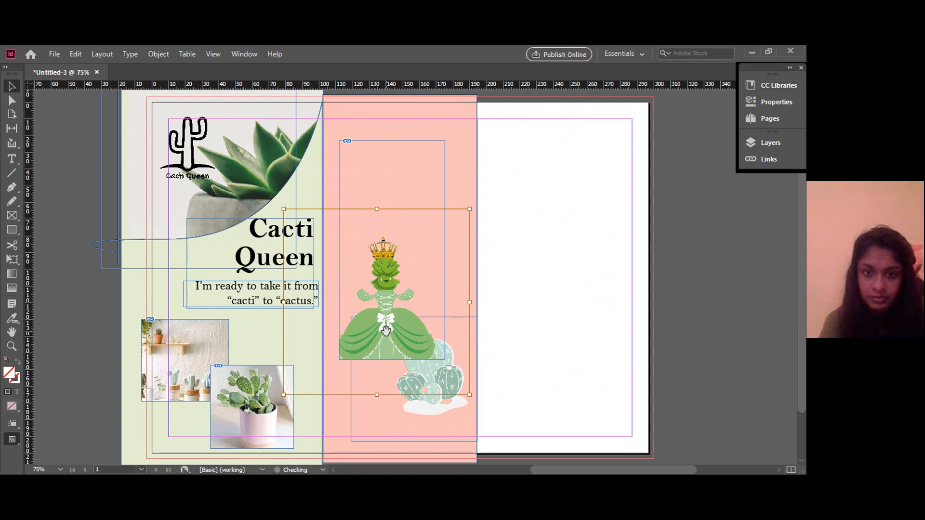
left_click_drag(471, 398, 454, 424)
left_click_drag(391, 323, 405, 284)
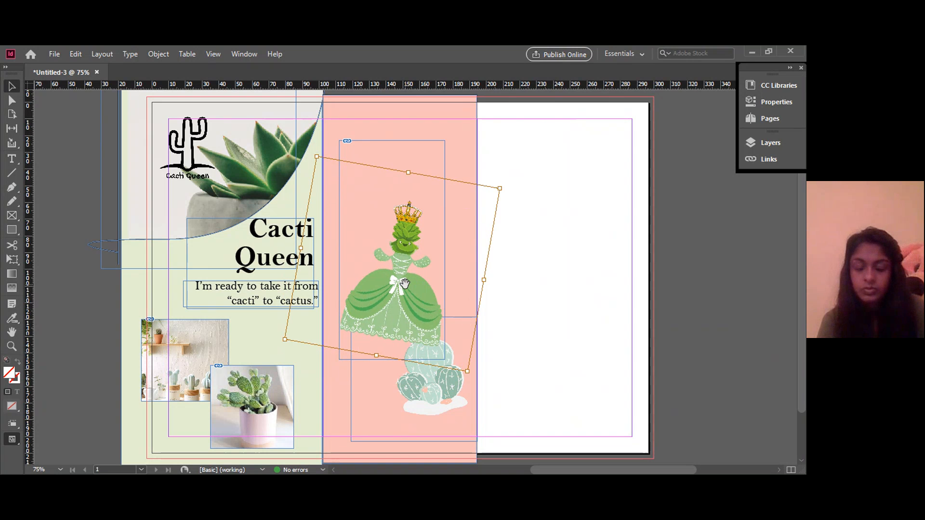
Move the cactus cluster slightly down and bring the cactus queen down in front of its left side.
left_click(571, 305)
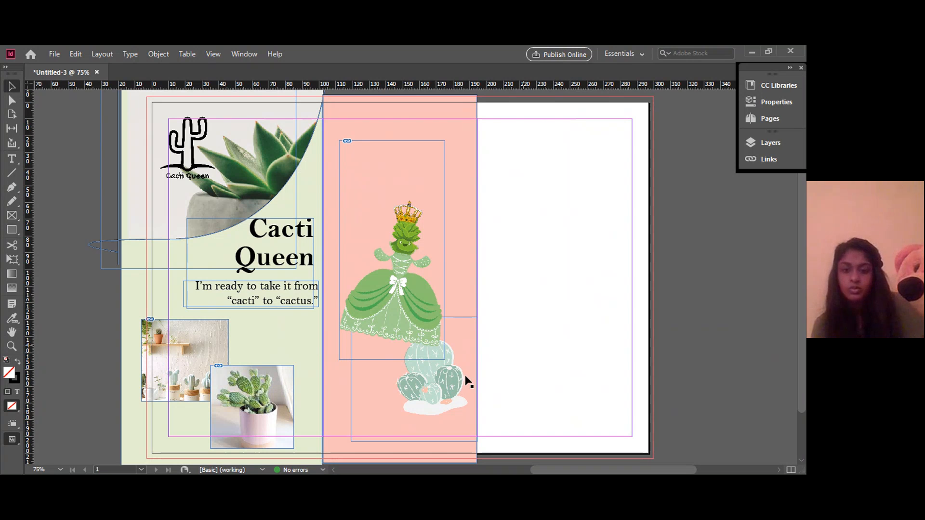
left_click_drag(448, 386, 449, 404)
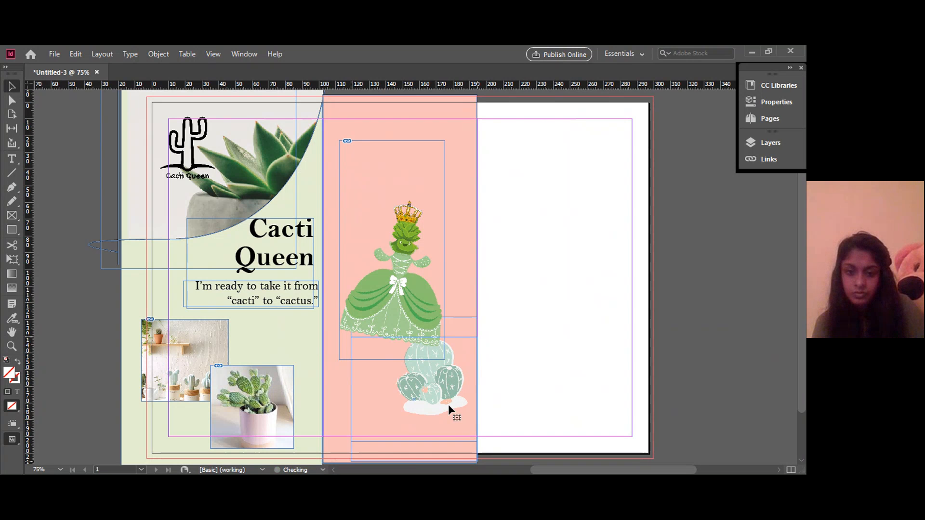
left_click_drag(382, 280, 374, 373)
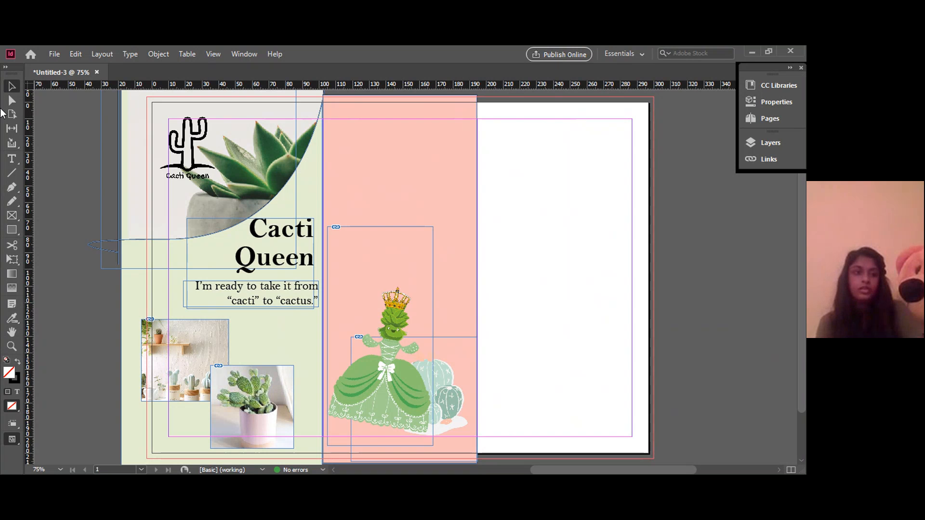
Place image 16, the Cacti Queen logo, on the blank white panel.
left_click(59, 53)
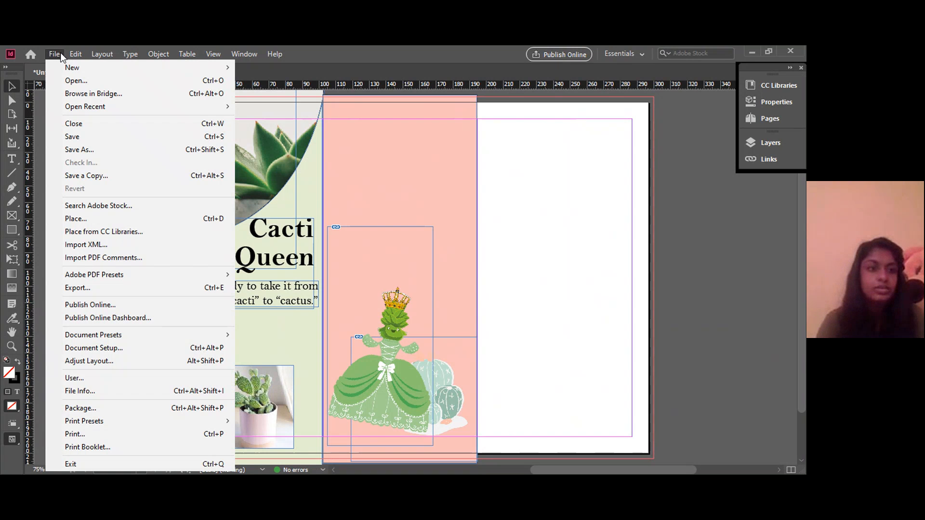
left_click(83, 223)
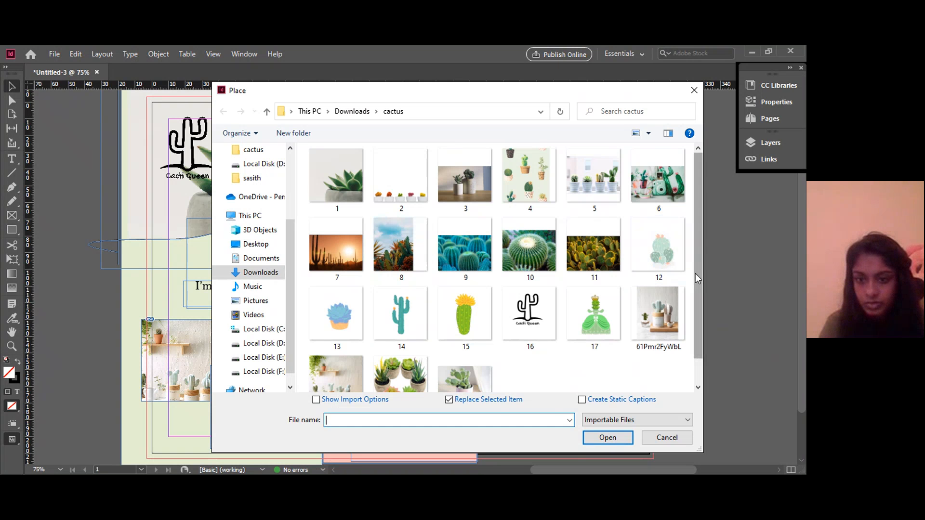
scroll(696, 273, "down", 1)
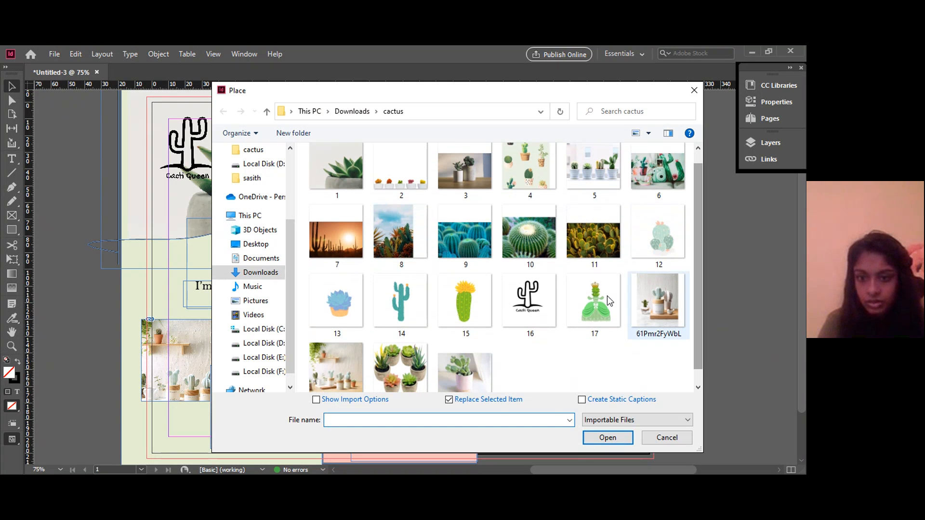
double_click(516, 296)
left_click(517, 294)
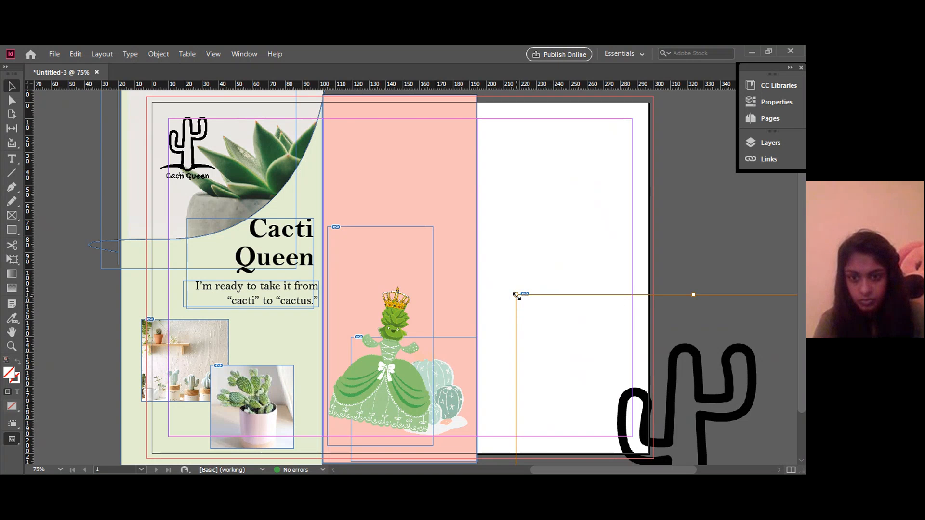
Scale down the placed logo graphic, align it with its frame's corner, and reduce the frame from its upper-left corner.
left_click_drag(516, 295, 550, 318)
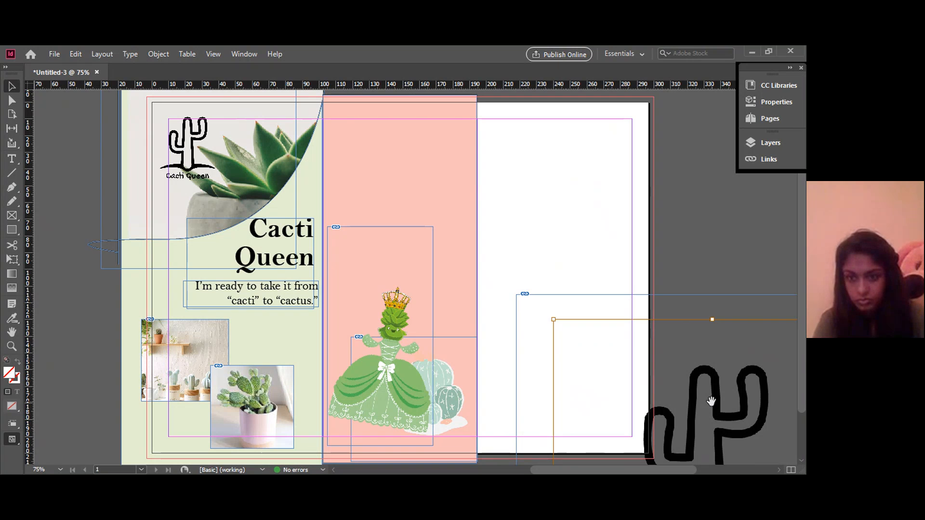
left_click_drag(705, 401, 674, 383)
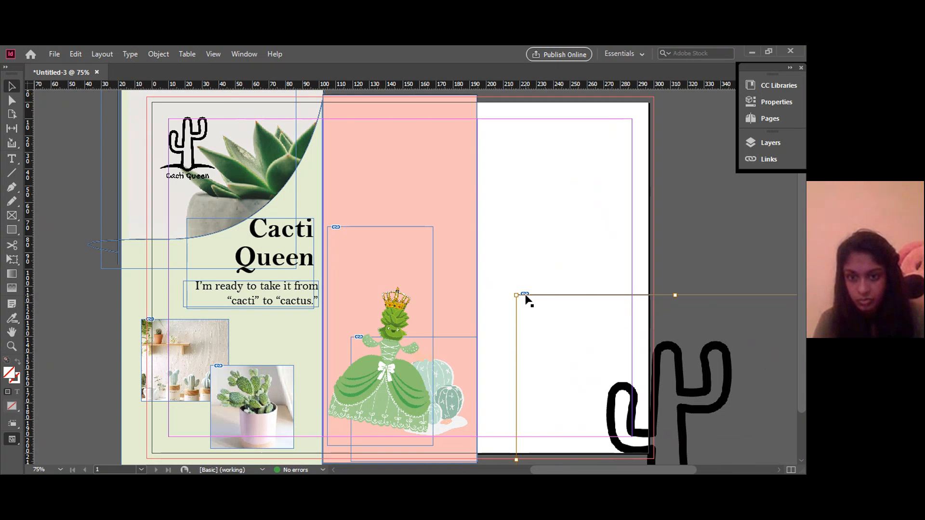
left_click(526, 297)
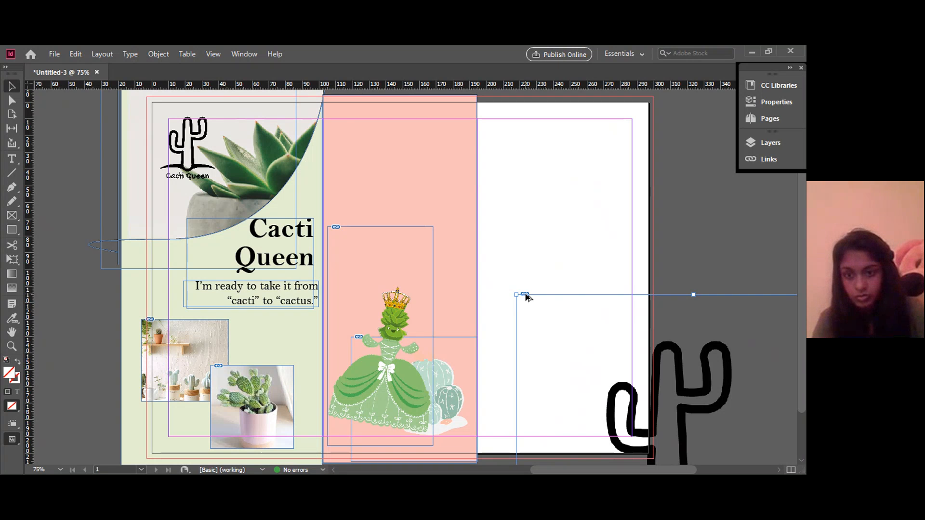
left_click_drag(515, 297, 624, 346)
Bring a copy of the logo to the top of the pink panel and resize it to match the left panel's logo.
left_click_drag(726, 412, 509, 230)
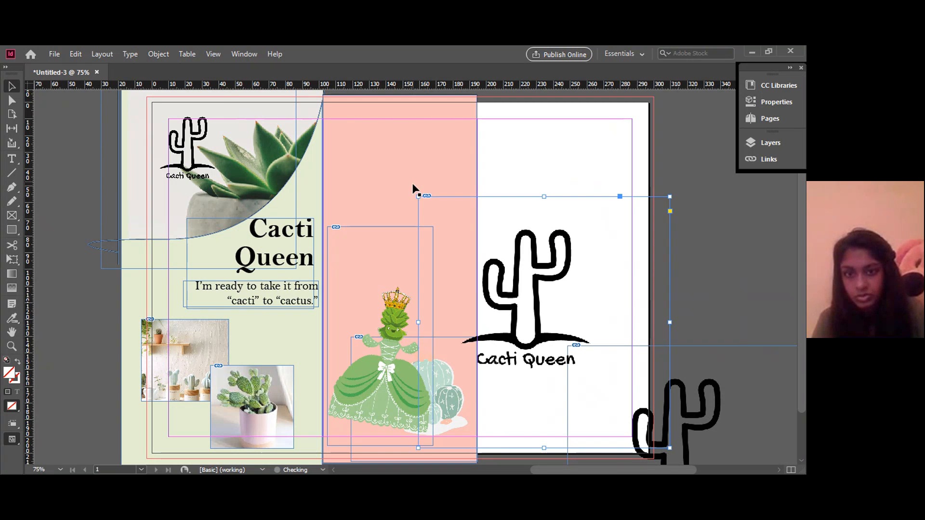
left_click_drag(420, 196, 355, 142)
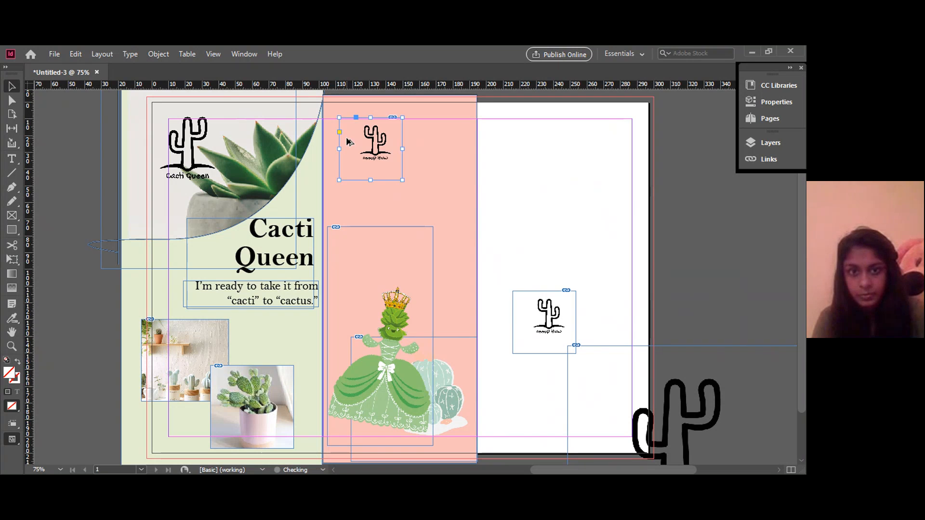
left_click_drag(403, 179, 427, 206)
left_click_drag(380, 156, 377, 166)
Delete the small logo copy on the white panel and the oversized logo at the page's lower right.
left_click(552, 318)
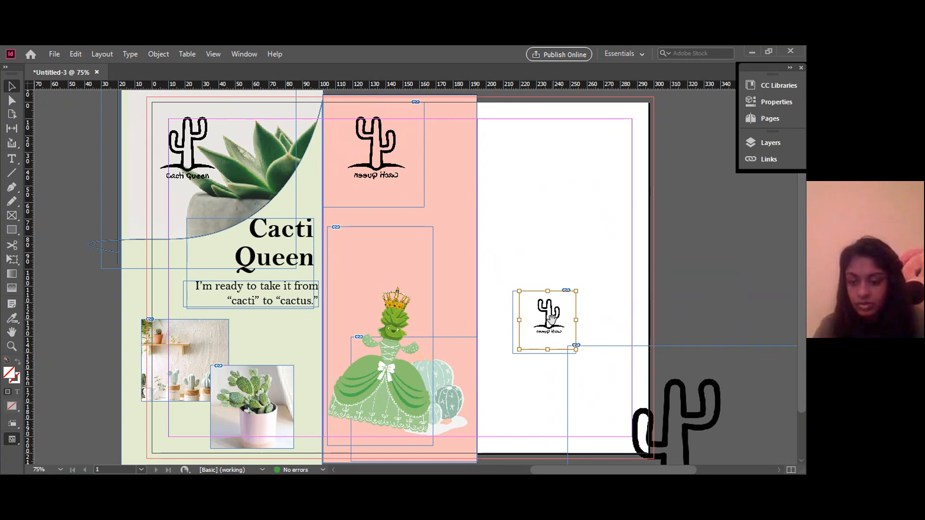
key("Delete")
key("Delete")
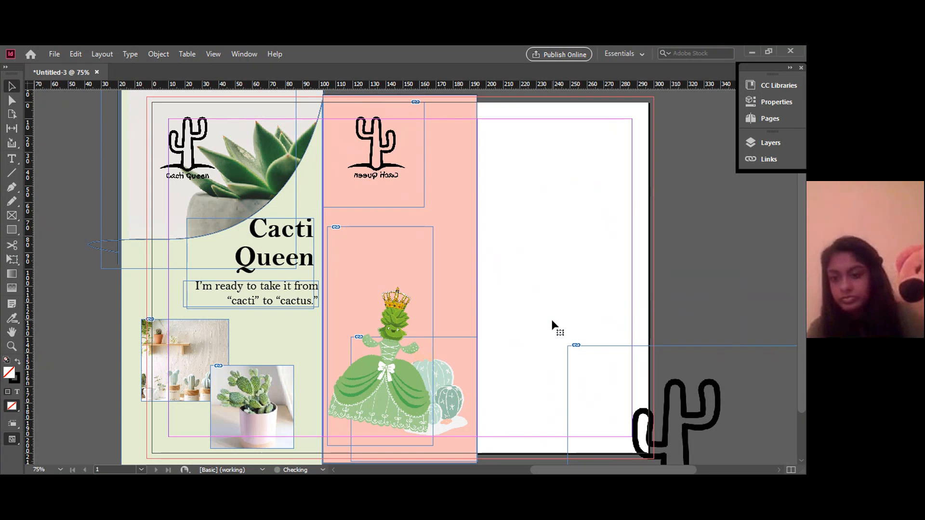
left_click(699, 436)
key("Delete")
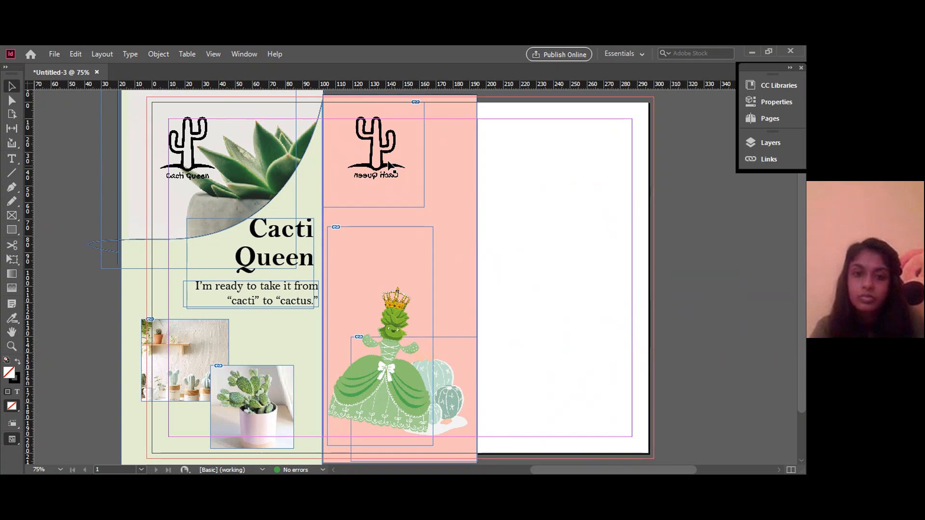
Flip the pink panel's logo graphic horizontally so its lettering reads forward, and fit its width to the frame.
left_click_drag(378, 157, 378, 163)
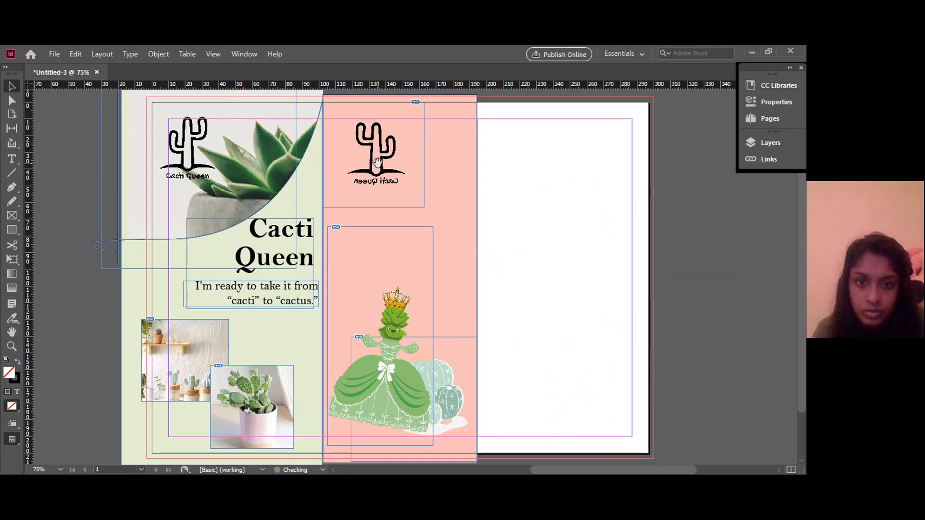
left_click(334, 193)
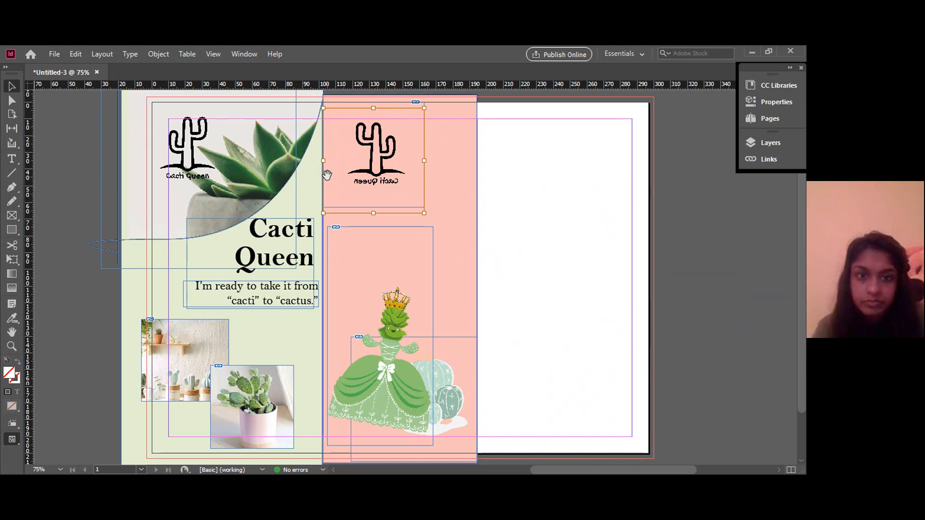
mouse_move(323, 161)
left_mouse_down()
mouse_move(512, 161)
mouse_move(368, 165)
left_mouse_up()
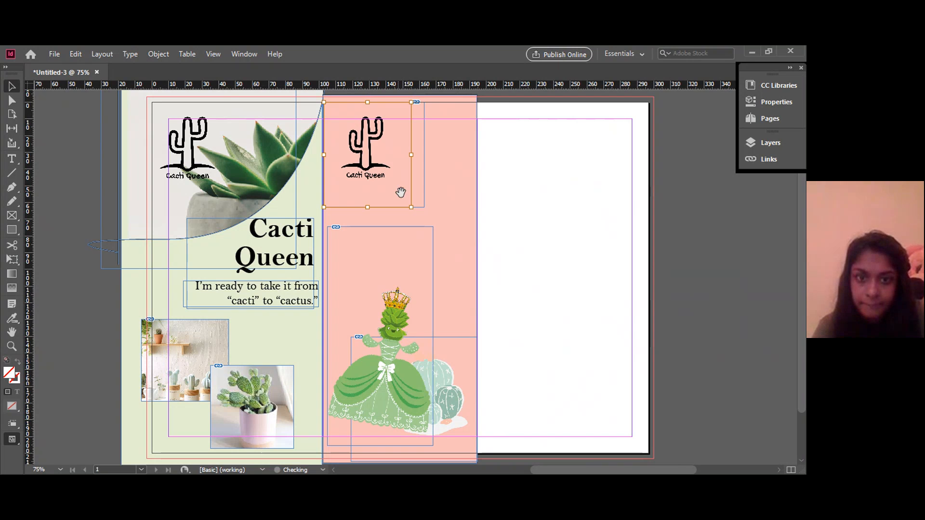
left_click_drag(410, 208, 423, 210)
left_click(558, 211)
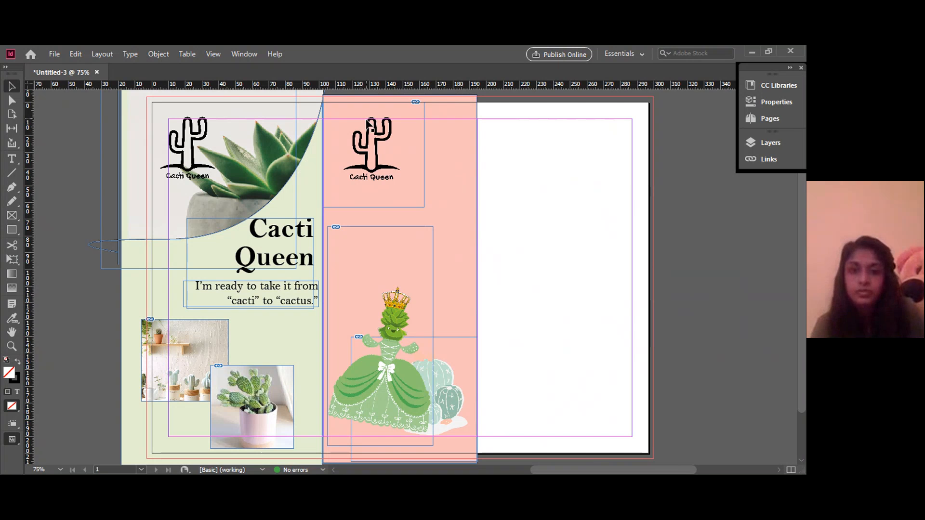
Move the logo to the pink panel's upper right, enlarge its frame, and reposition the graphic inside so the whole logo fits.
left_click_drag(371, 122, 436, 170)
left_click_drag(384, 244, 370, 260)
left_click_drag(432, 202, 427, 189)
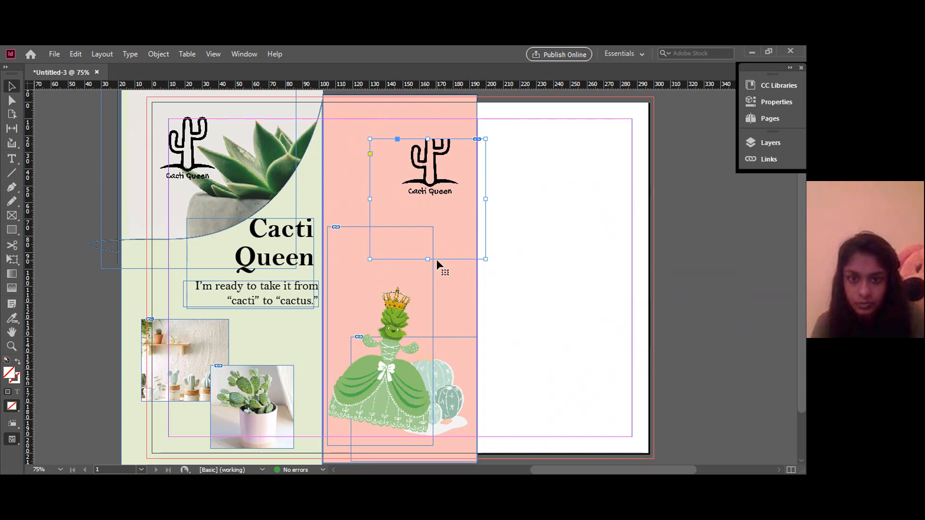
left_click_drag(436, 259, 433, 236)
left_click(420, 162)
left_click_drag(420, 163, 420, 184)
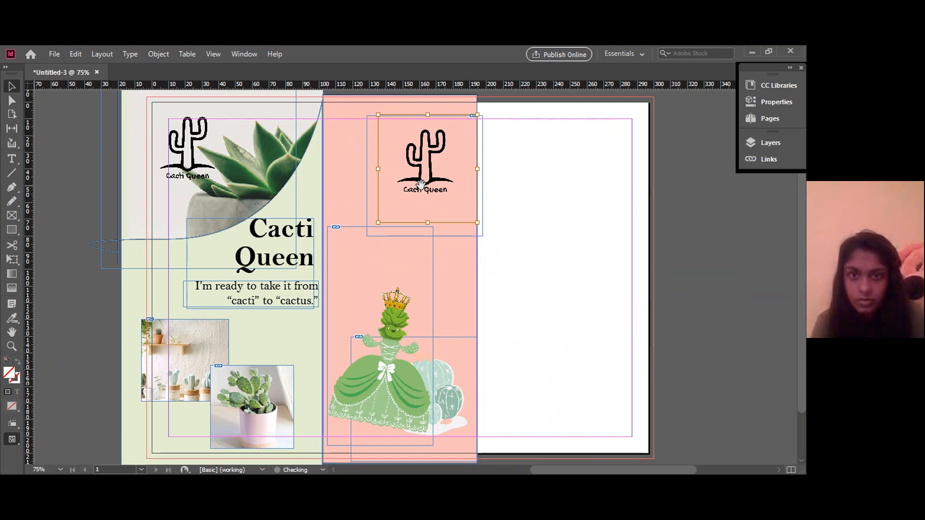
Shorten the left panel's title frame to fit its text, and copy the title and tagline onto the pink panel below the logo.
left_click(542, 187)
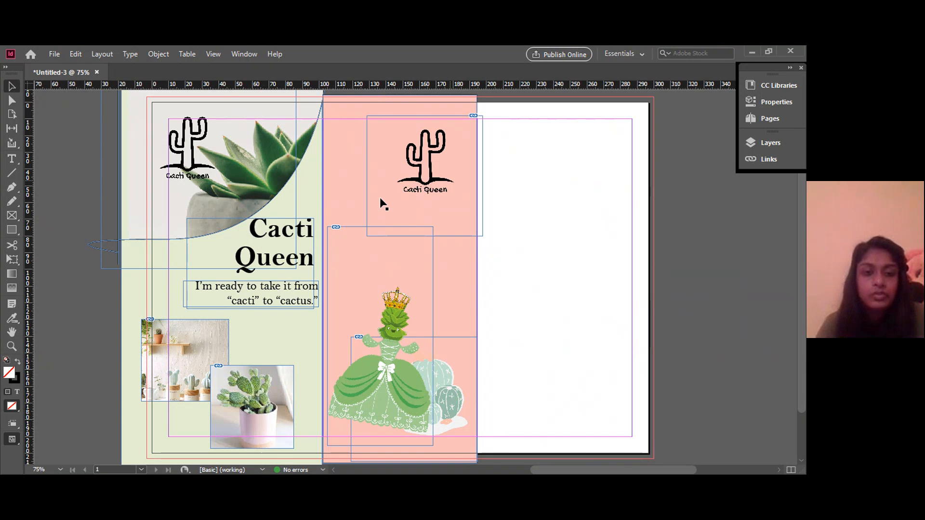
left_click(273, 265)
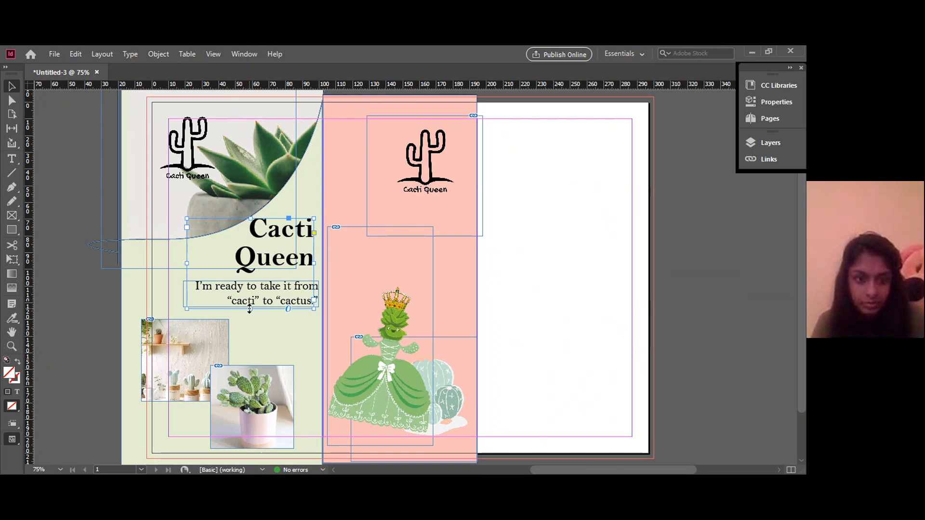
left_click_drag(250, 309, 251, 281)
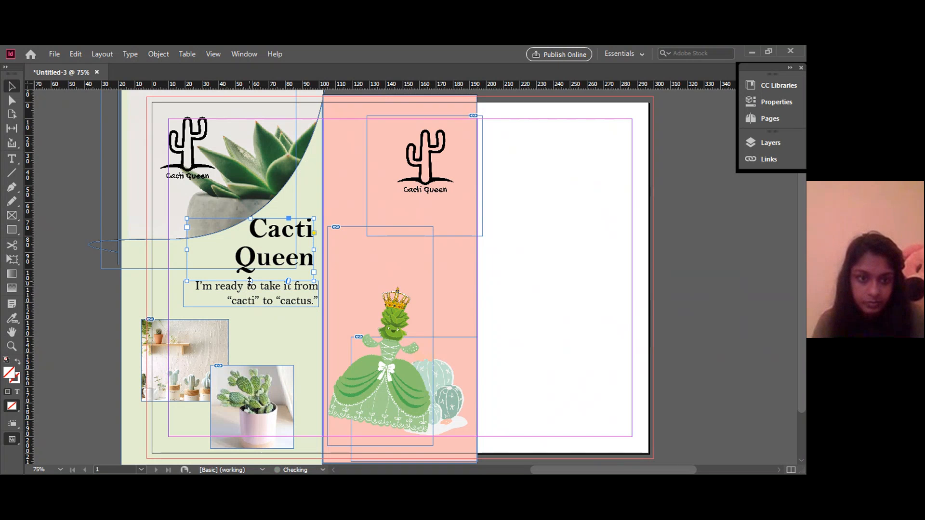
left_click(251, 300)
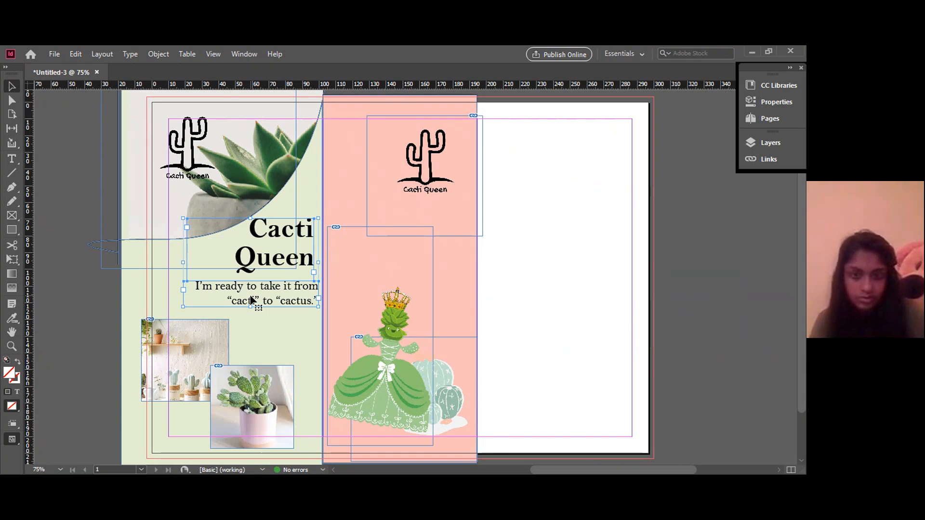
left_click(409, 273)
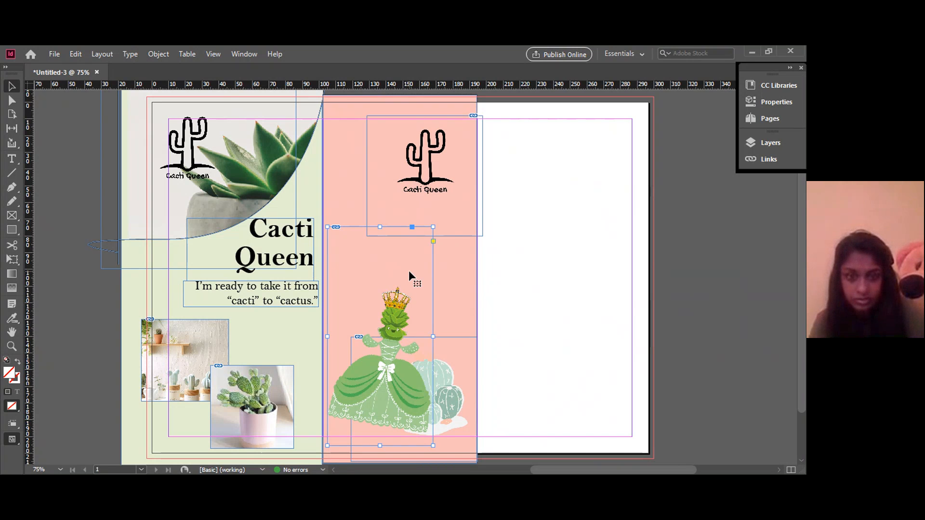
key("ctrl+v")
left_click_drag(437, 253, 419, 237)
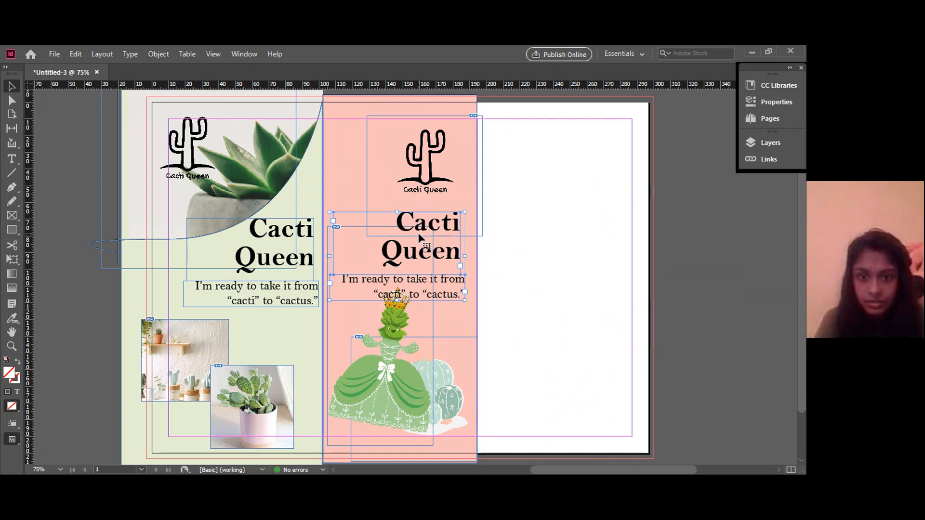
Set all of the pink panel's Cacti Queen title text to 200% vertical scale with 36 pt leading.
key("t")
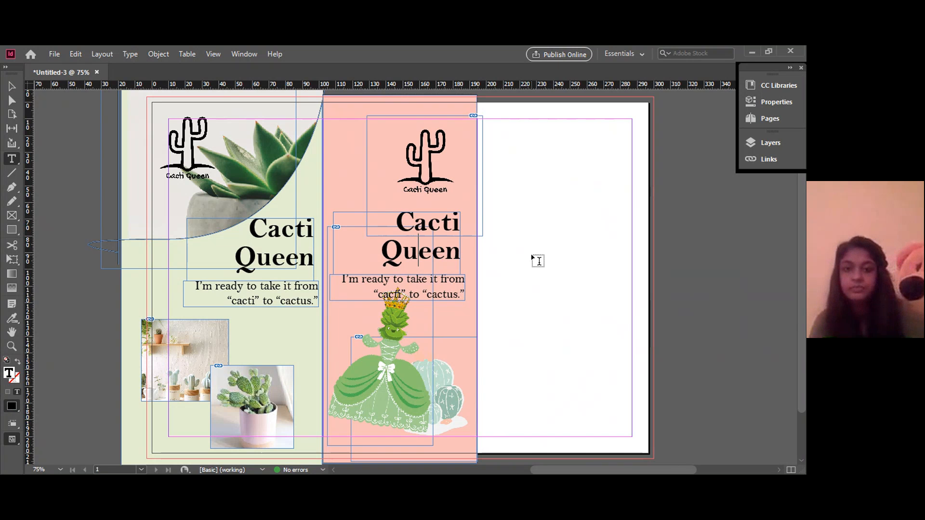
key("ctrl+a")
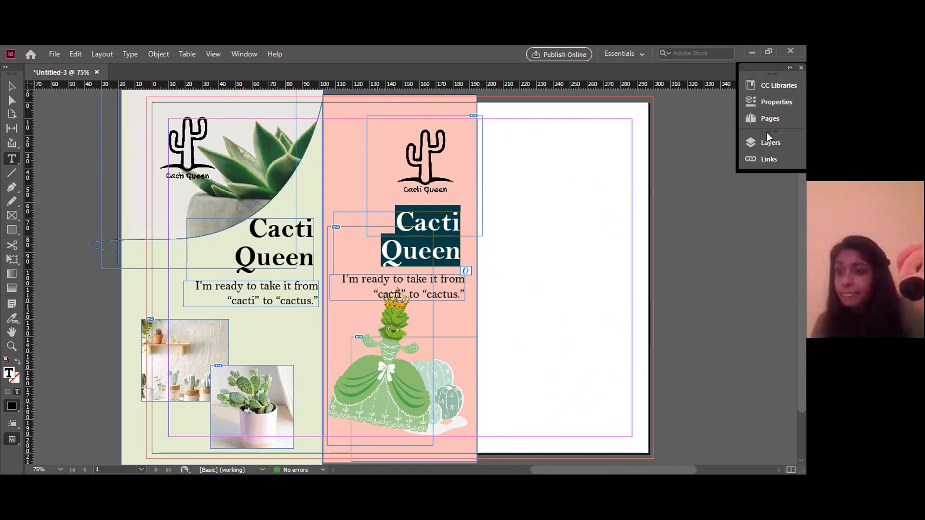
left_click(770, 103)
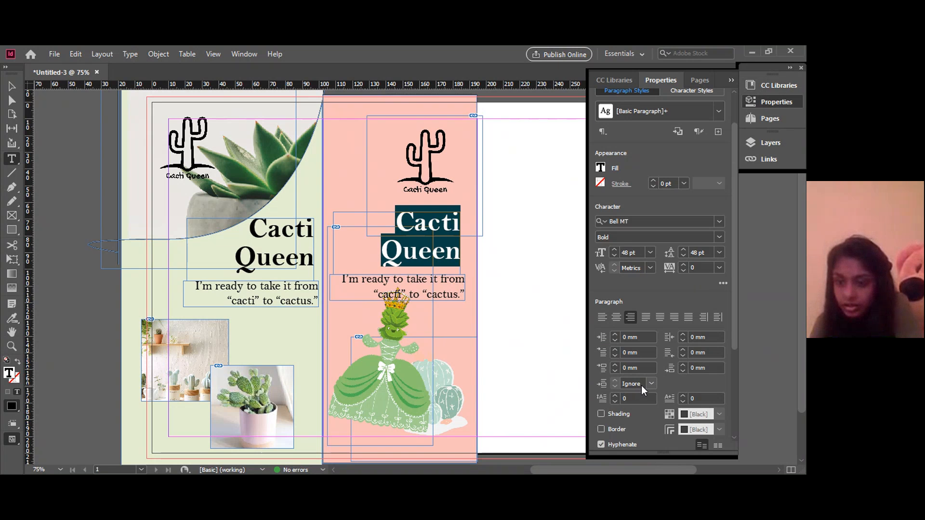
left_click_drag(734, 274, 740, 325)
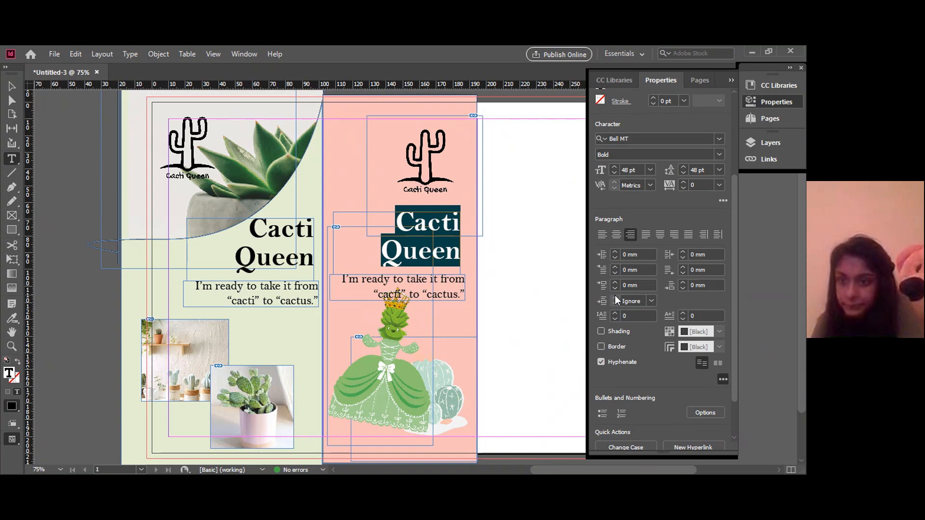
left_click(723, 199)
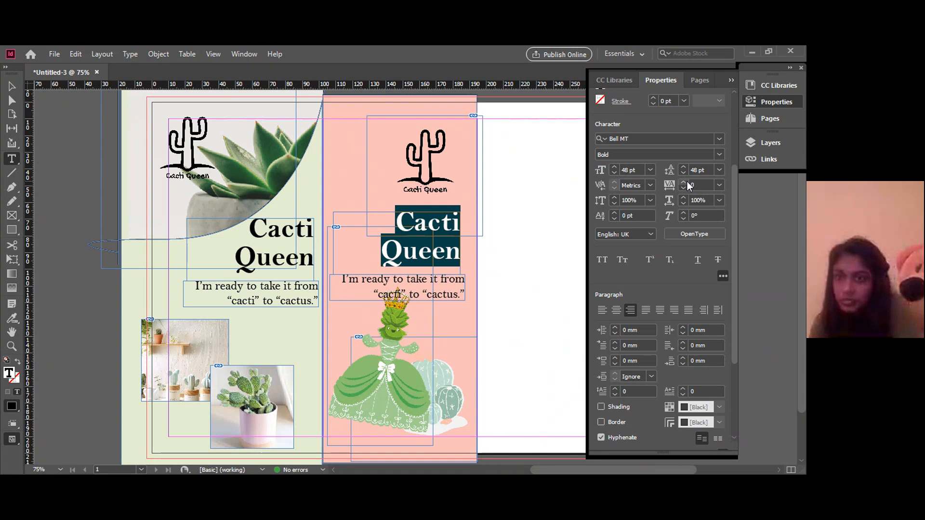
left_click(648, 209)
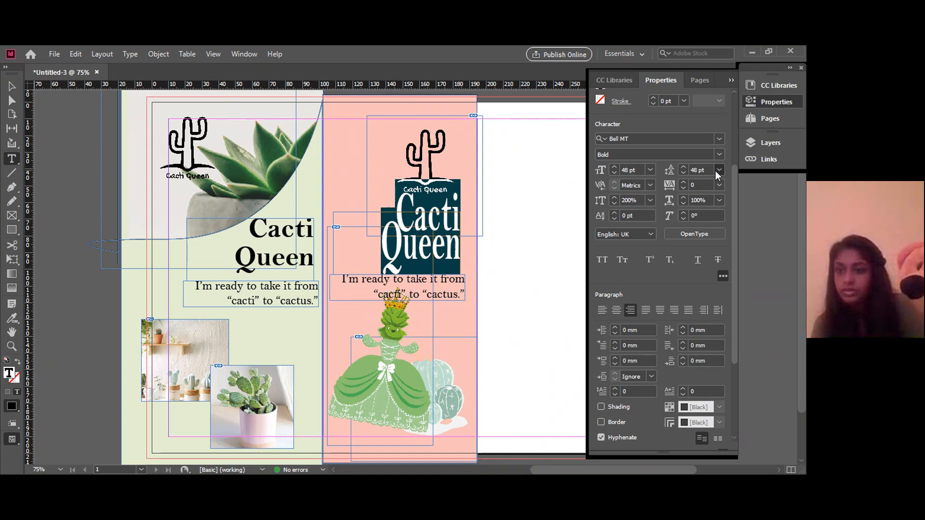
left_click(706, 318)
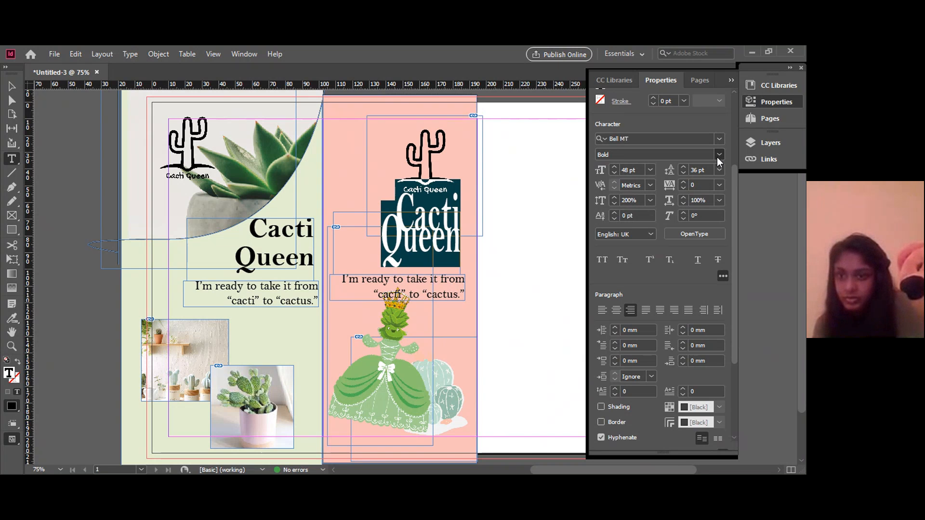
Change the pink panel's title to the Regular font style with 30 pt leading and 100% vertical scale.
left_click(696, 164)
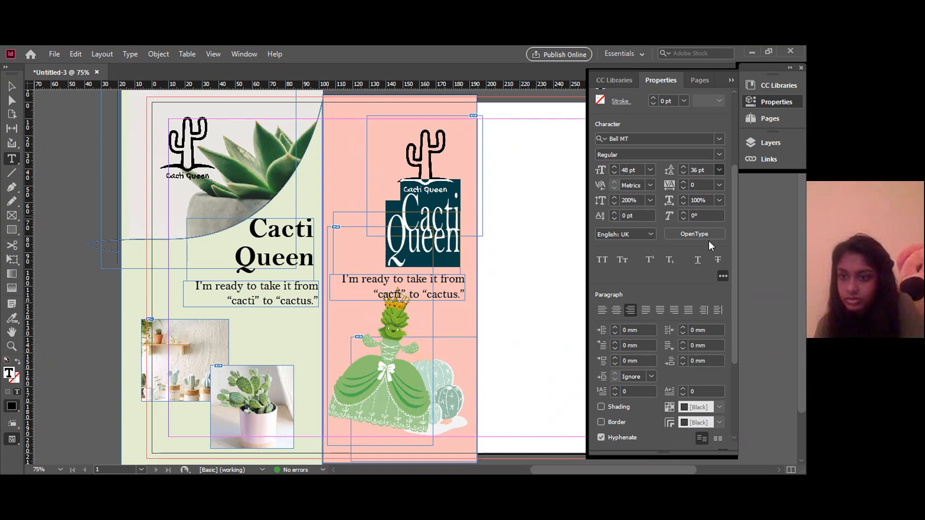
left_click(708, 309)
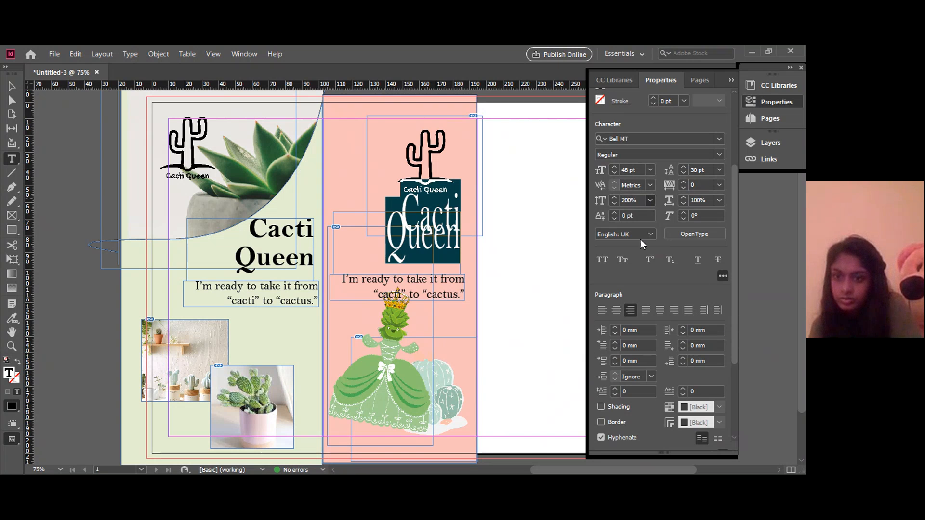
left_click(637, 276)
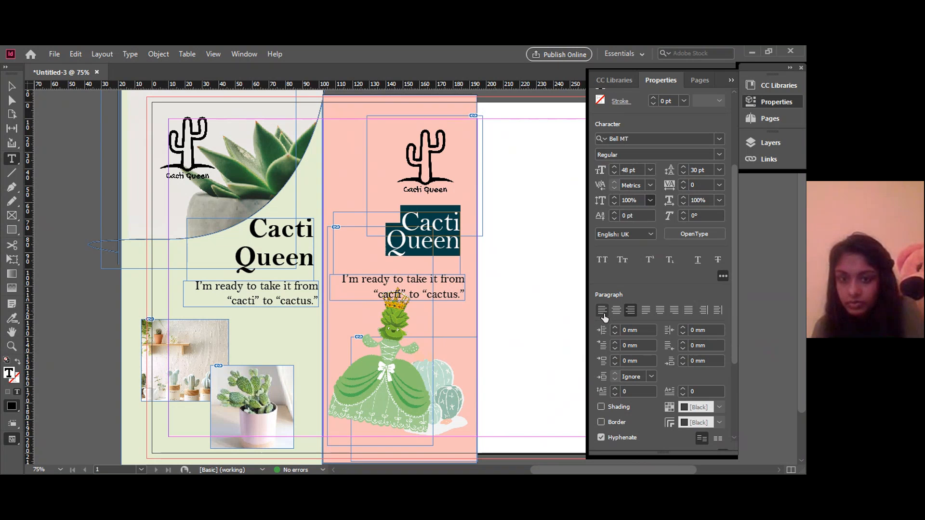
Left-align the pink panel's title and set its vertical scale to 175% and its leading to 36 pt.
left_click(402, 222)
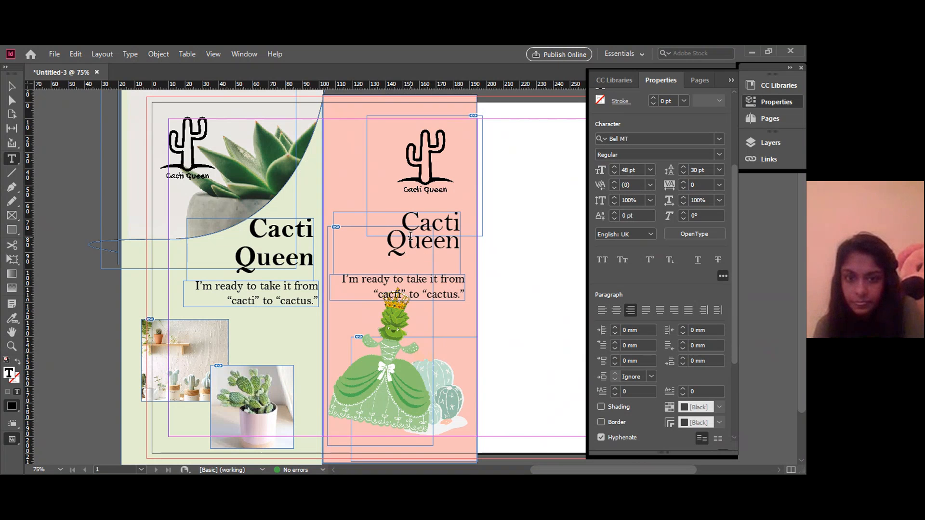
left_click_drag(402, 222, 458, 253)
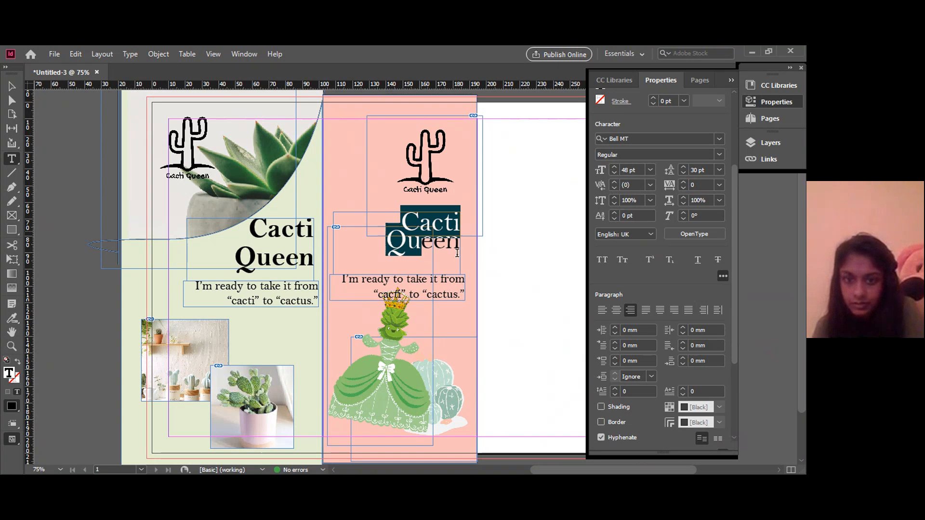
left_click(601, 310)
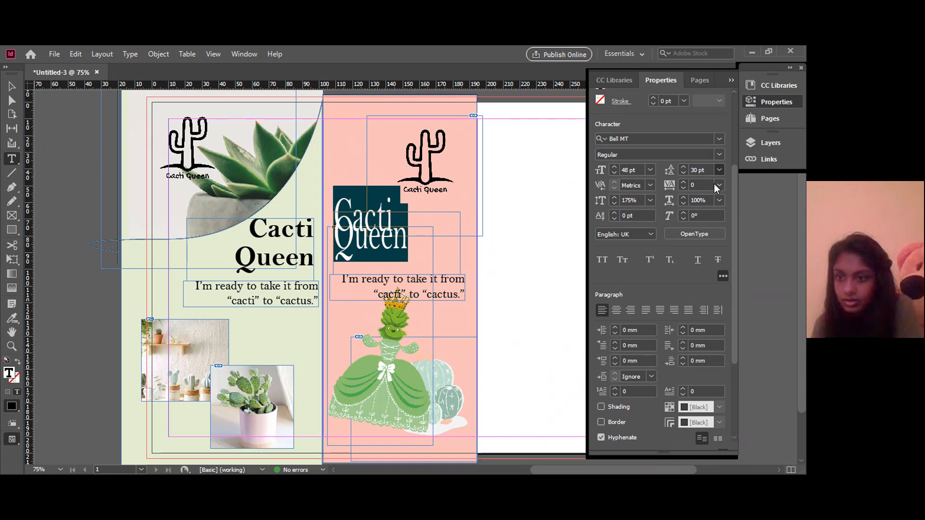
left_click(710, 319)
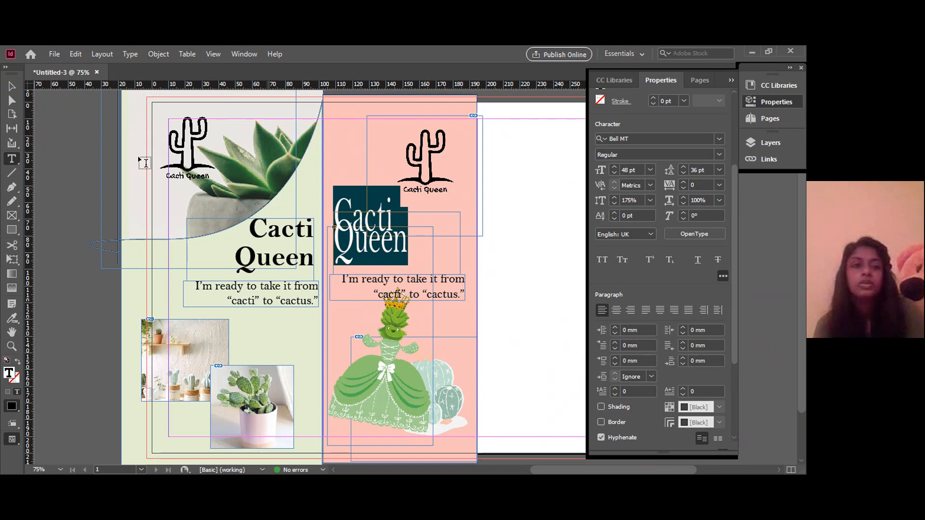
Move the stretched title to the lower left of the pink panel, over the princess cactus's green dress.
left_click(11, 88)
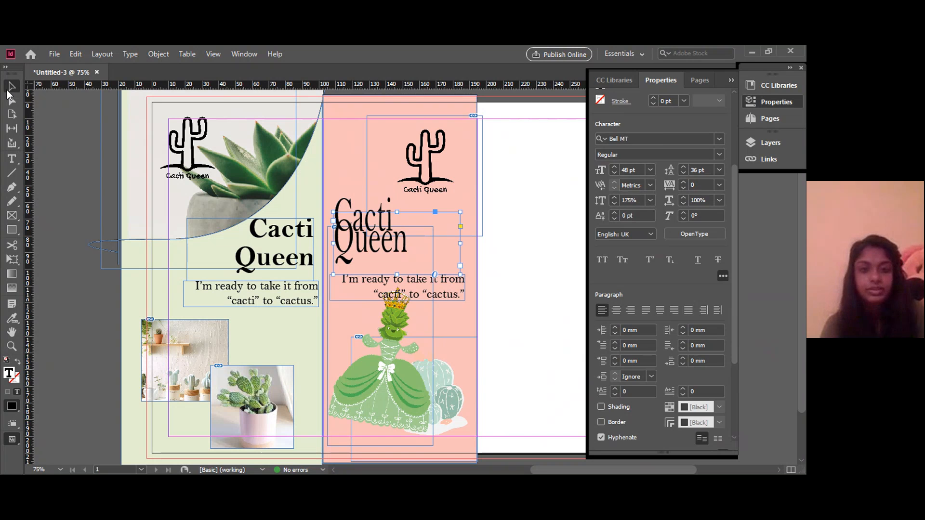
left_click_drag(348, 235, 353, 258)
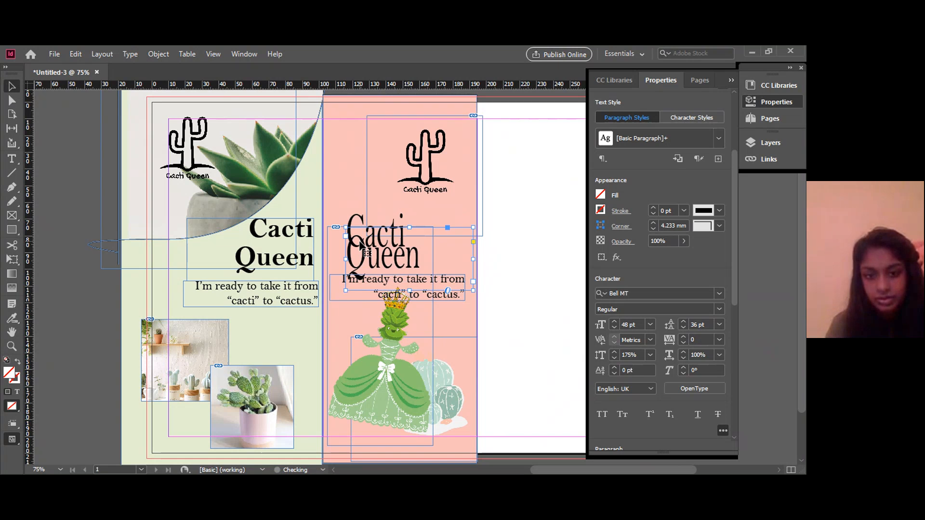
mouse_move(369, 409)
left_mouse_down()
mouse_move(354, 387)
mouse_move(353, 404)
left_mouse_up()
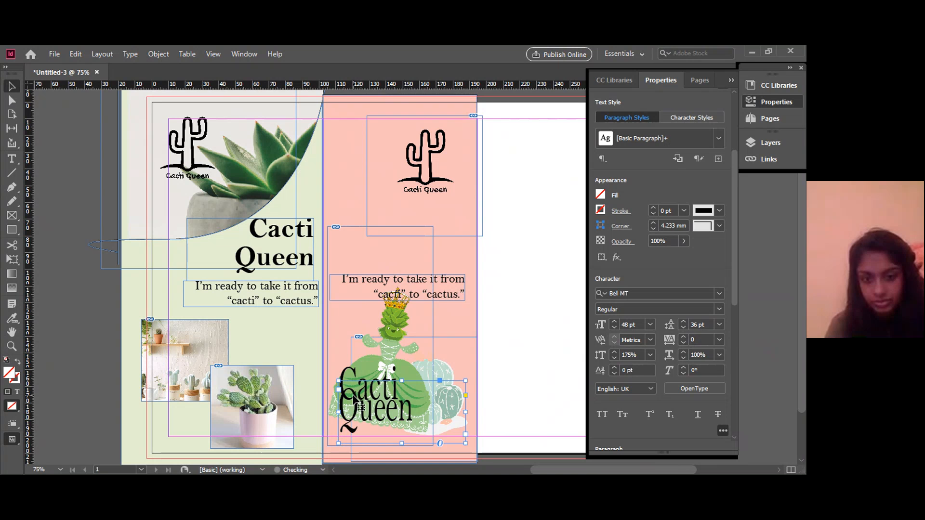
Move the pink panel's tagline up slightly and format its text as italic at 14 pt.
left_click(488, 246)
mouse_move(444, 280)
left_mouse_down()
mouse_move(442, 256)
mouse_move(444, 268)
left_mouse_up()
double_click(447, 268)
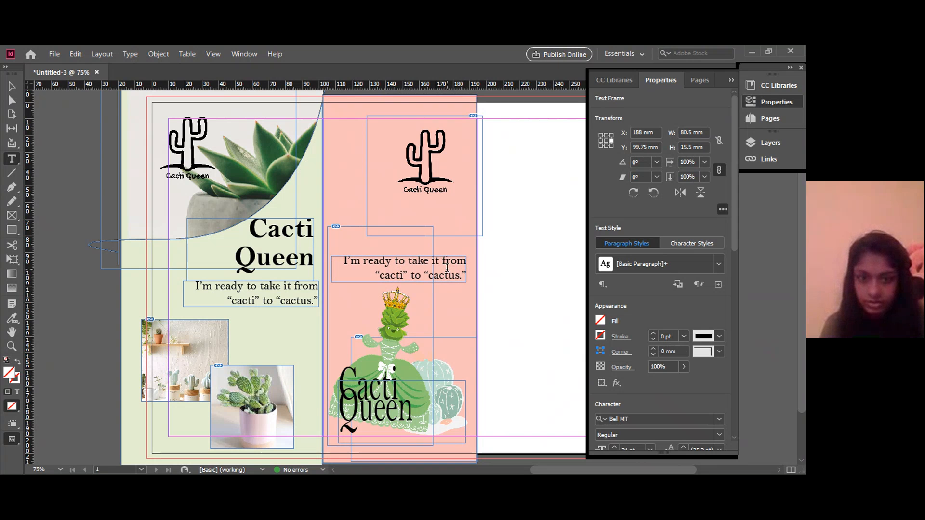
left_click_drag(343, 260, 487, 278)
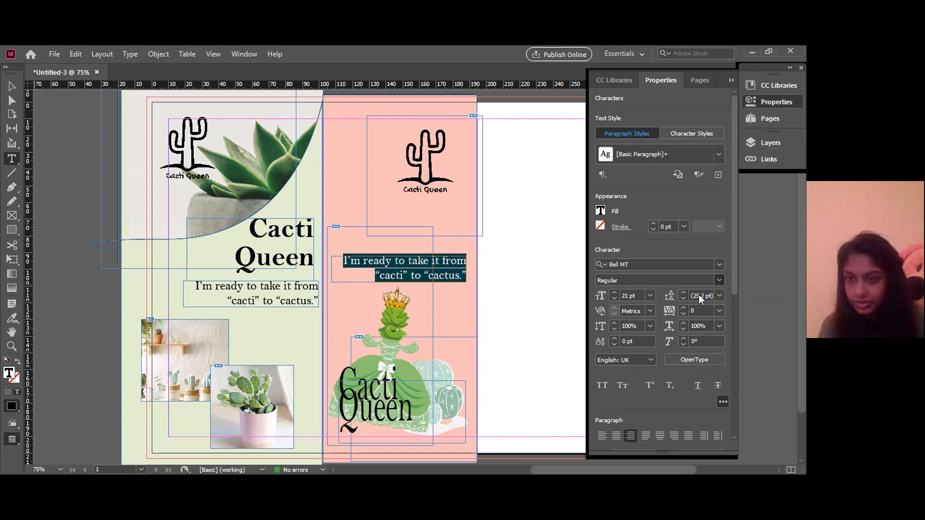
key("ctrl+shift+i")
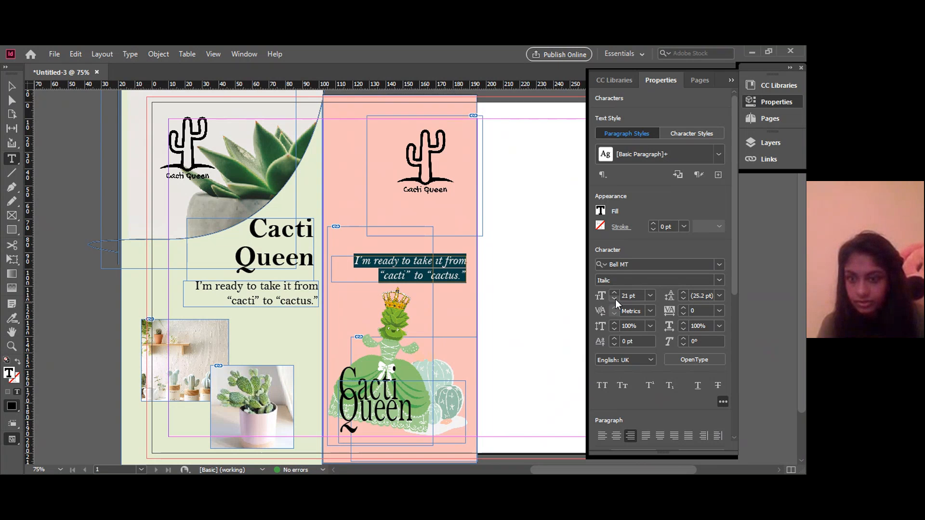
left_click(615, 299)
left_click(615, 299)
left_click(615, 299)
left_click(615, 298)
left_click(614, 298)
left_click(614, 298)
left_click(615, 299)
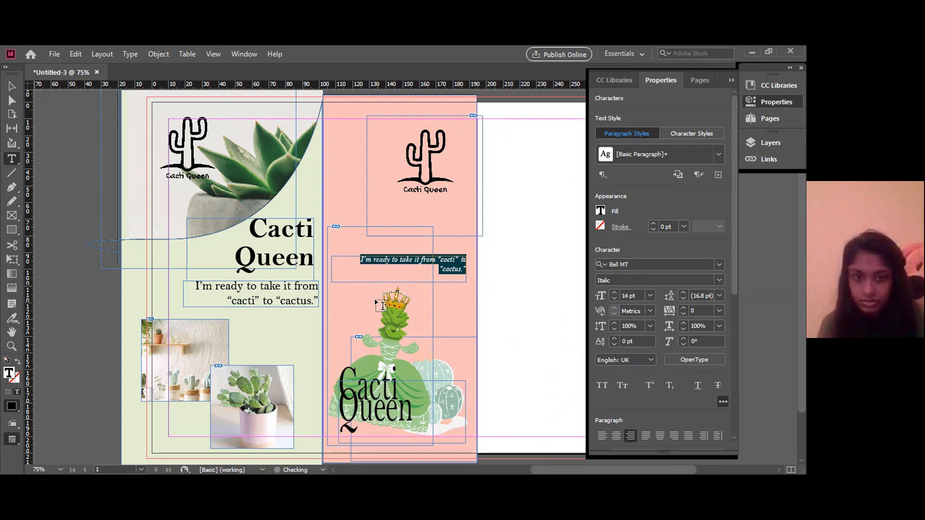
Narrow the pink panel's tagline frame to about 47.5 mm and place it directly beneath the logo.
left_click(10, 89)
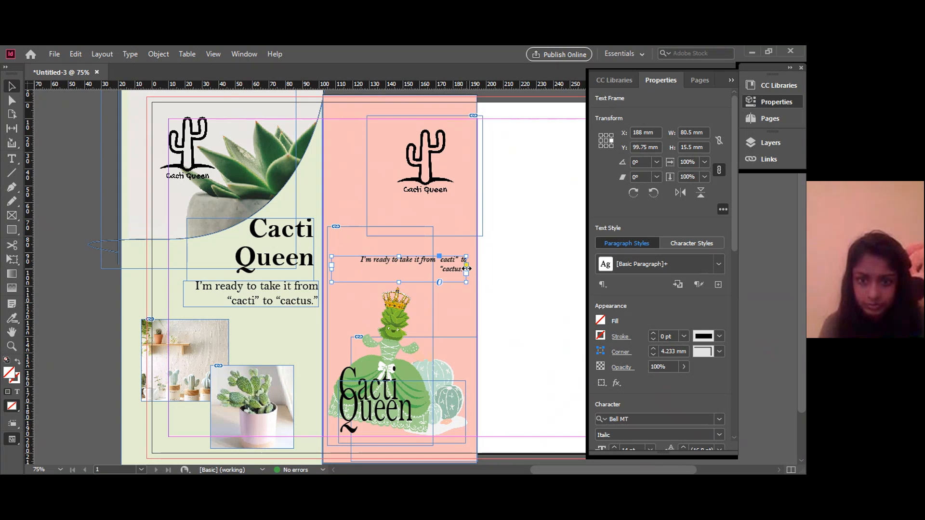
left_click_drag(466, 269, 420, 221)
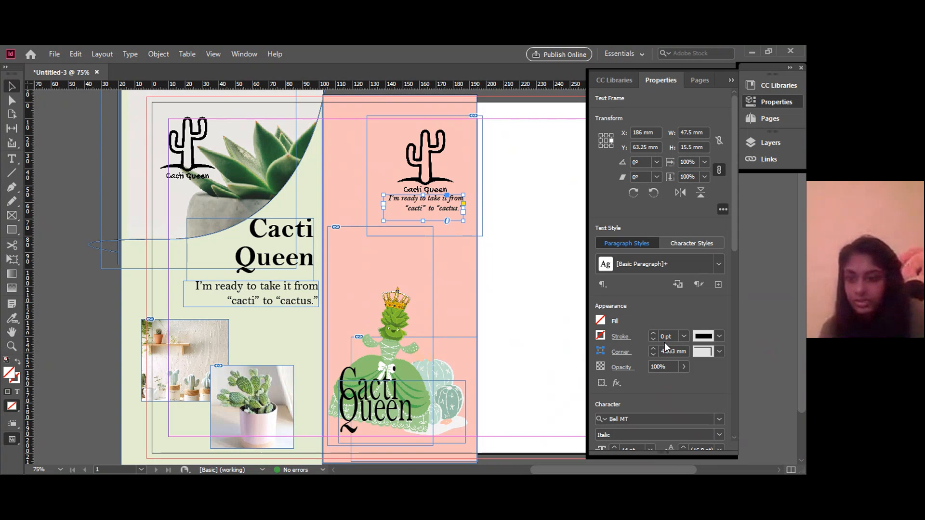
Try a dark green fill on the tagline's frame and undo it.
left_click(600, 320)
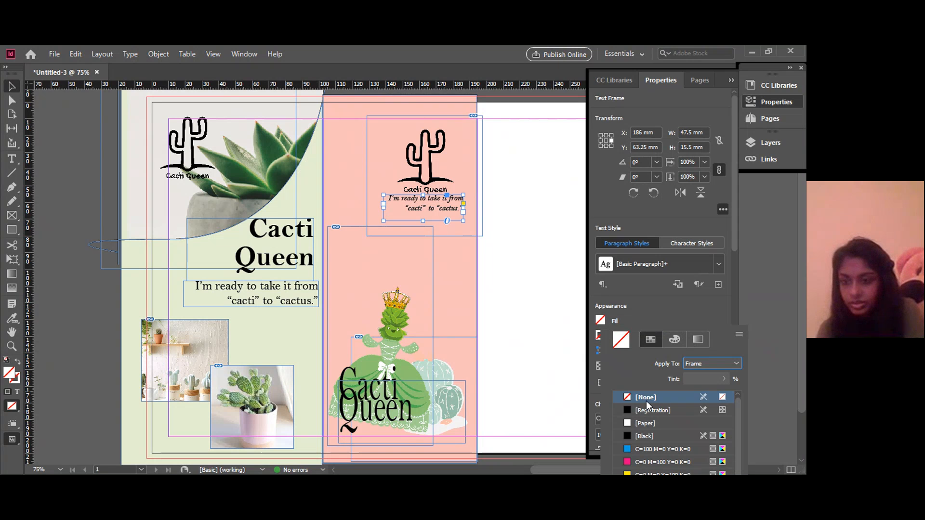
left_click(675, 339)
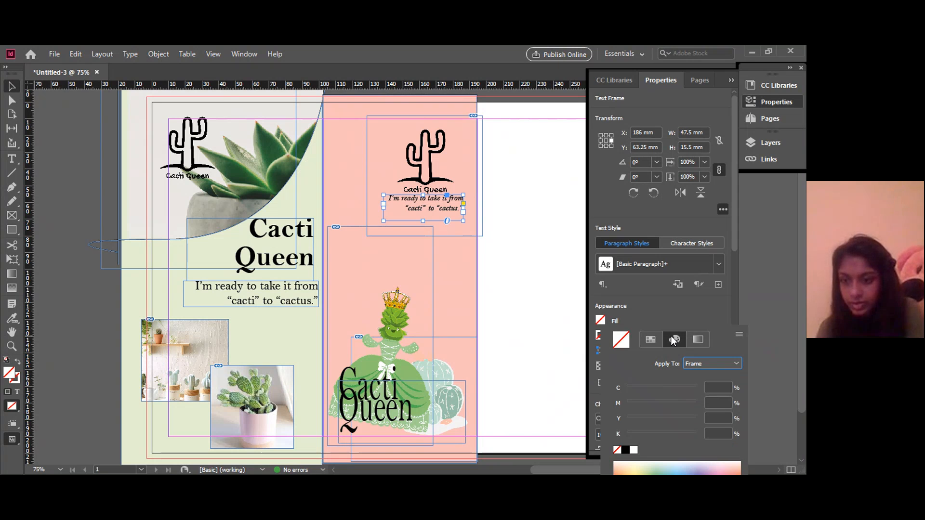
left_click(654, 472)
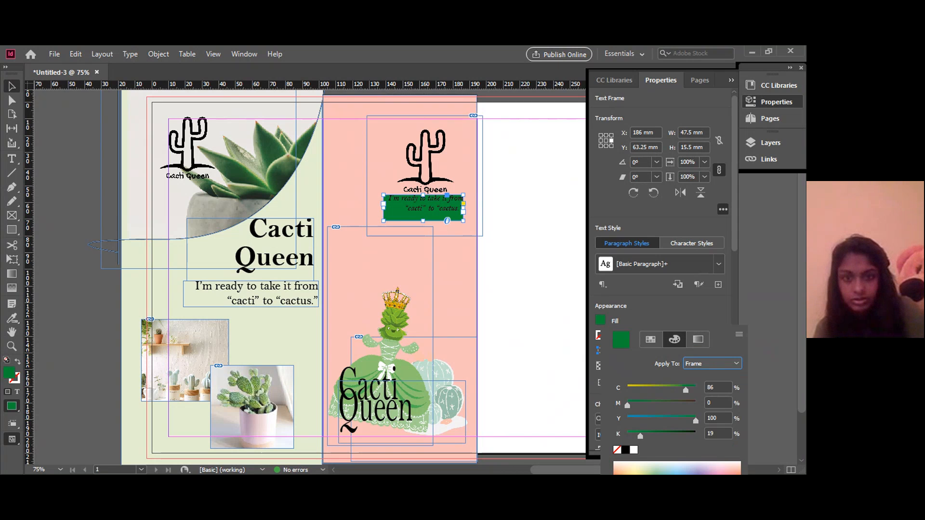
key("ctrl+z")
Select the pink panel's tagline text and lower its black text fill to a 3% tint.
double_click(430, 202)
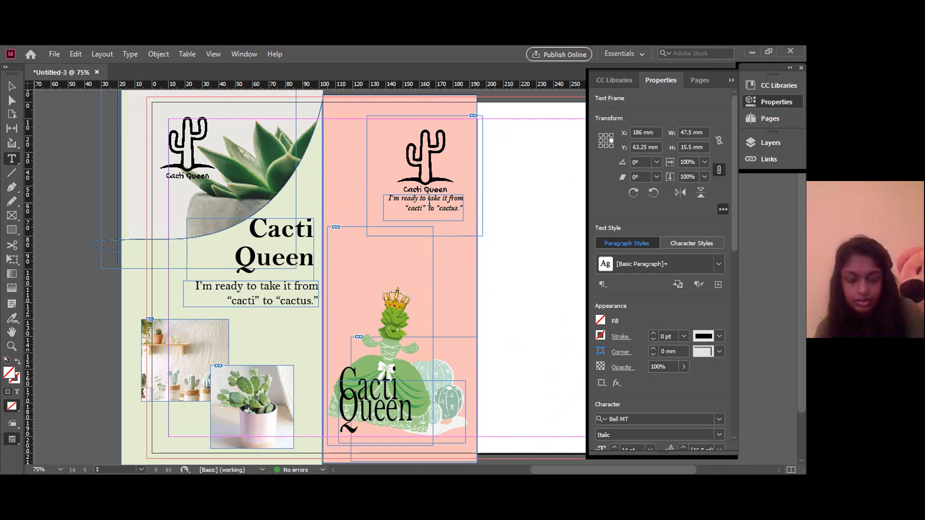
key("ctrl+a")
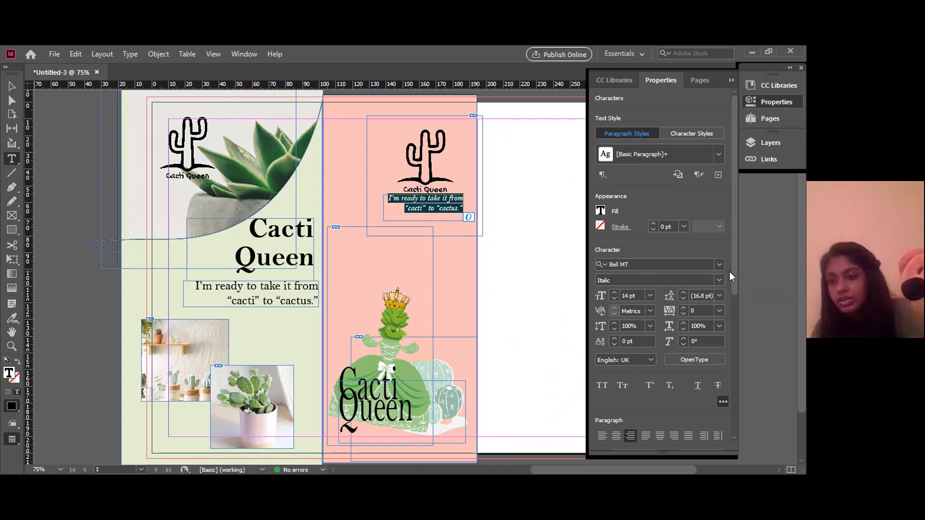
left_click_drag(736, 272, 725, 300)
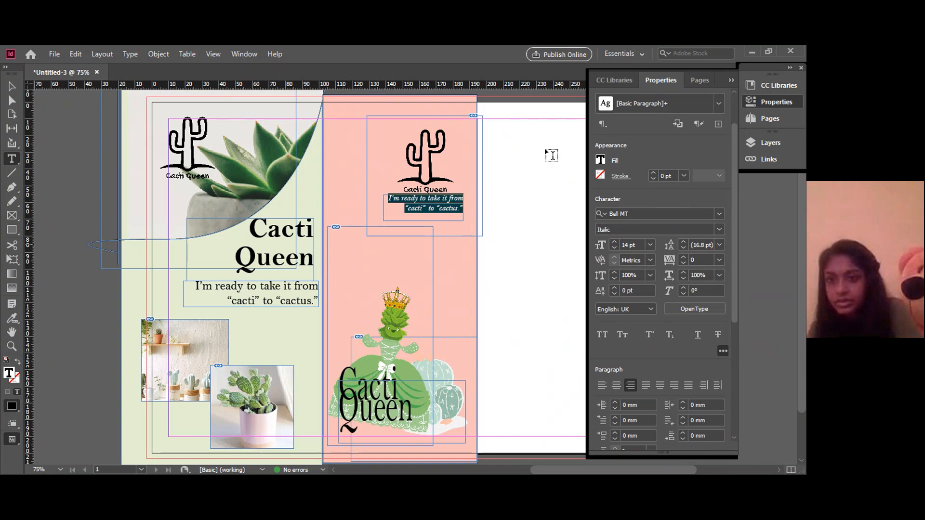
left_click(599, 160)
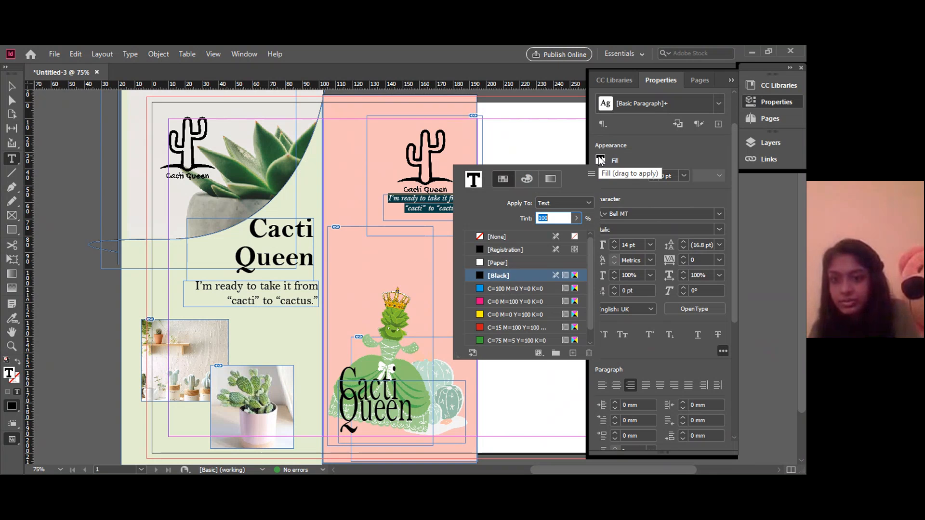
left_click(526, 181)
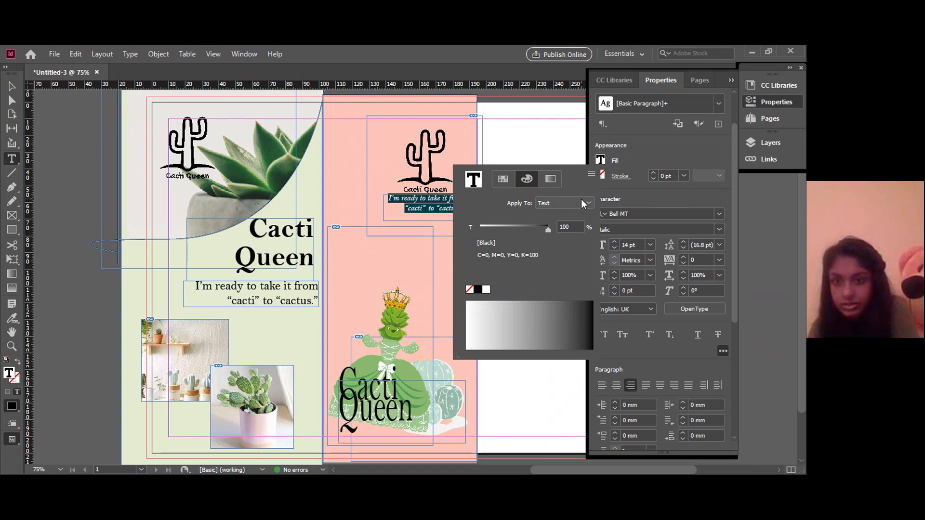
left_click(505, 194)
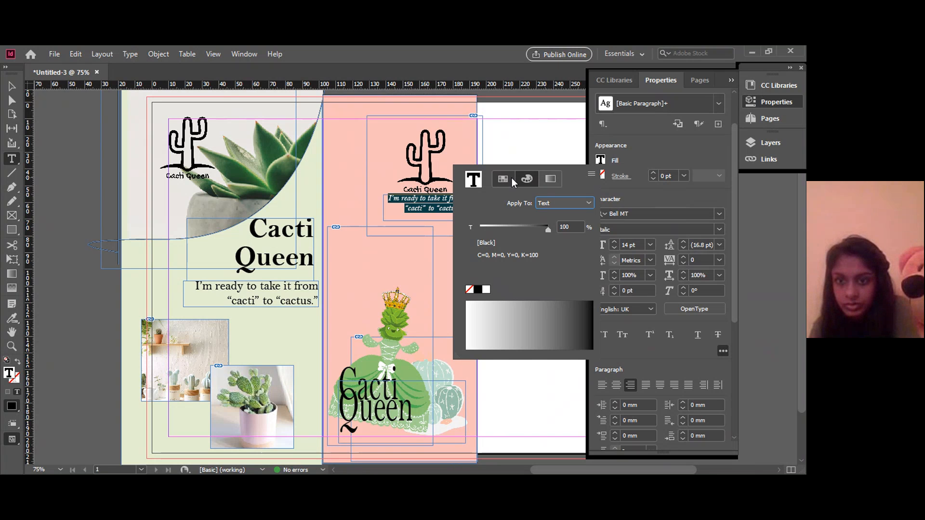
left_click(512, 177)
left_click(548, 178)
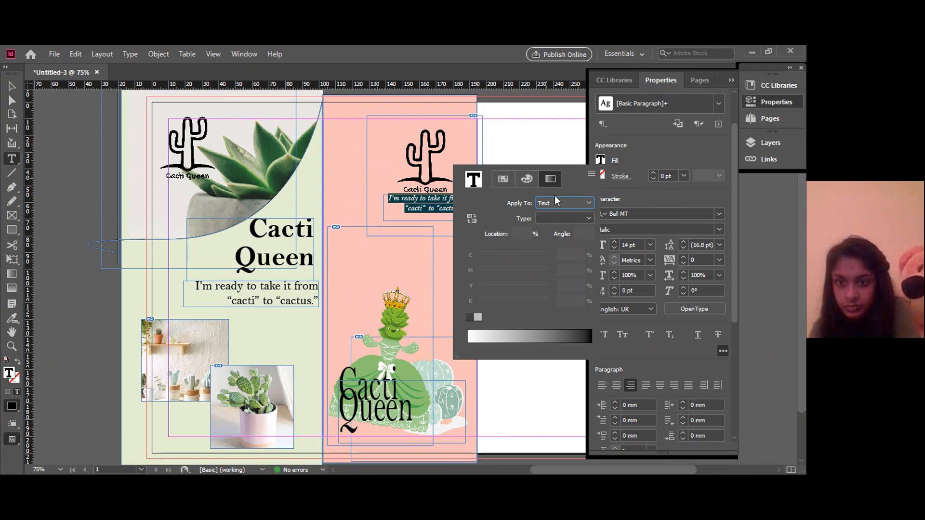
left_click(527, 179)
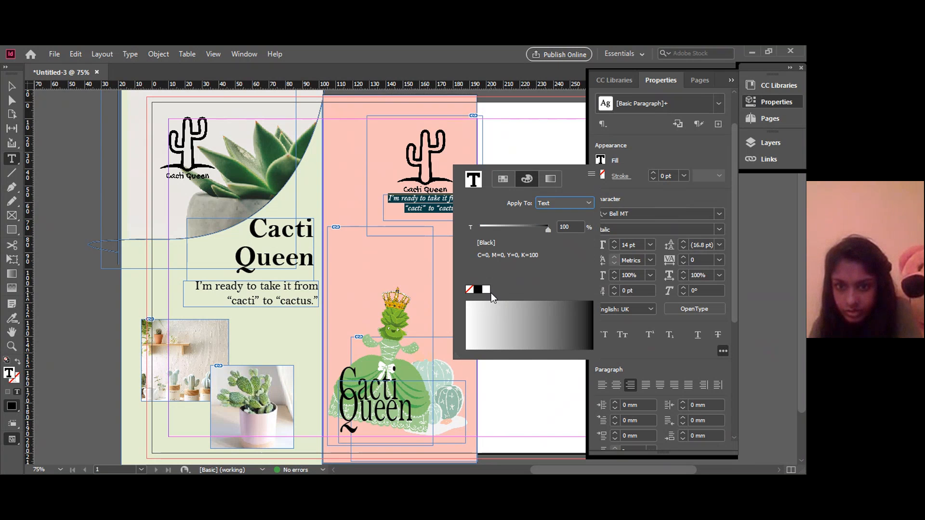
left_click_drag(548, 230, 481, 234)
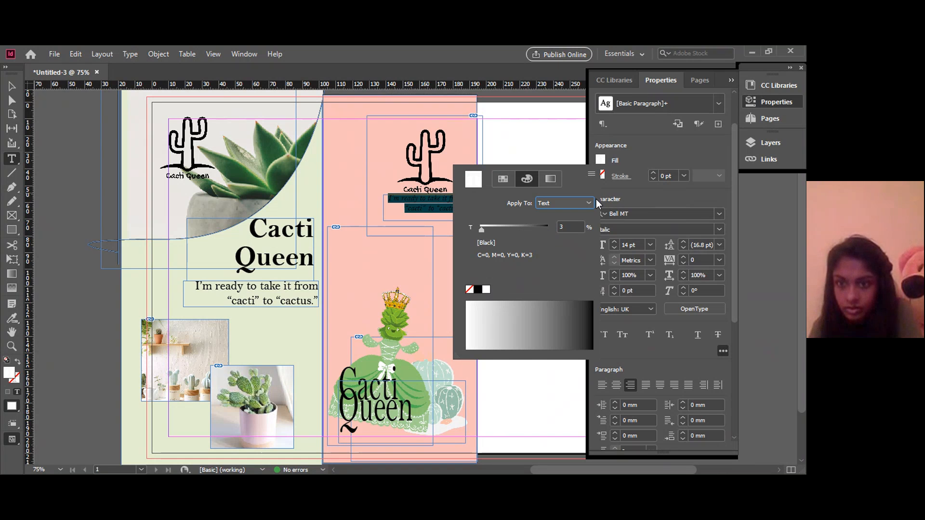
Switch the tagline text's fill colour to RGB mode.
left_click(593, 175)
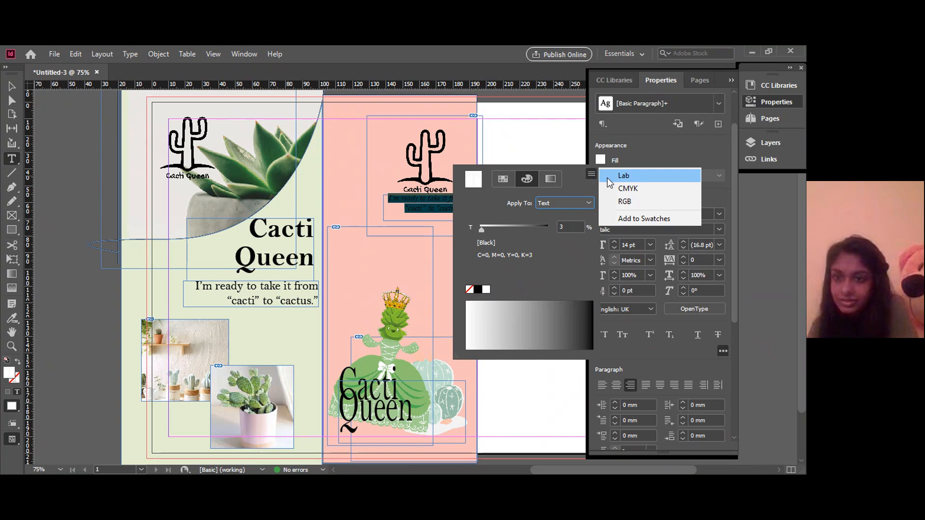
left_click(624, 201)
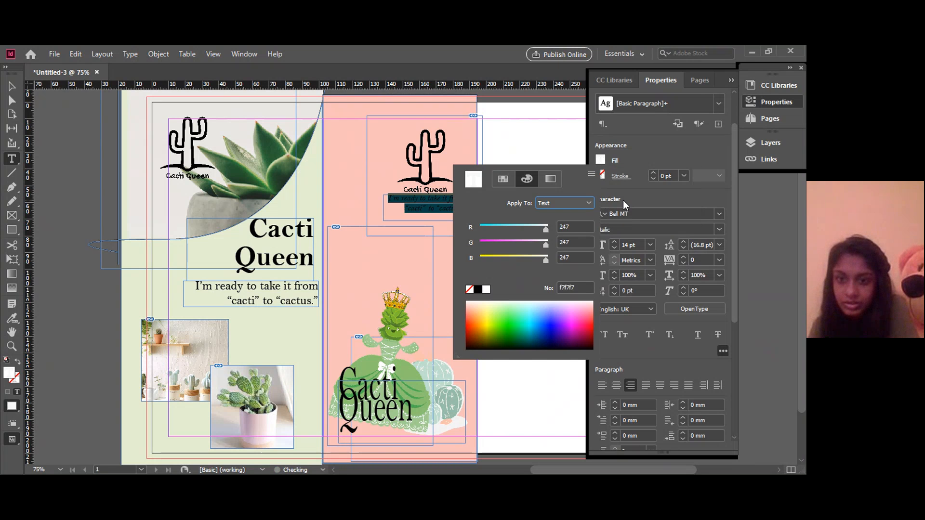
left_click(591, 174)
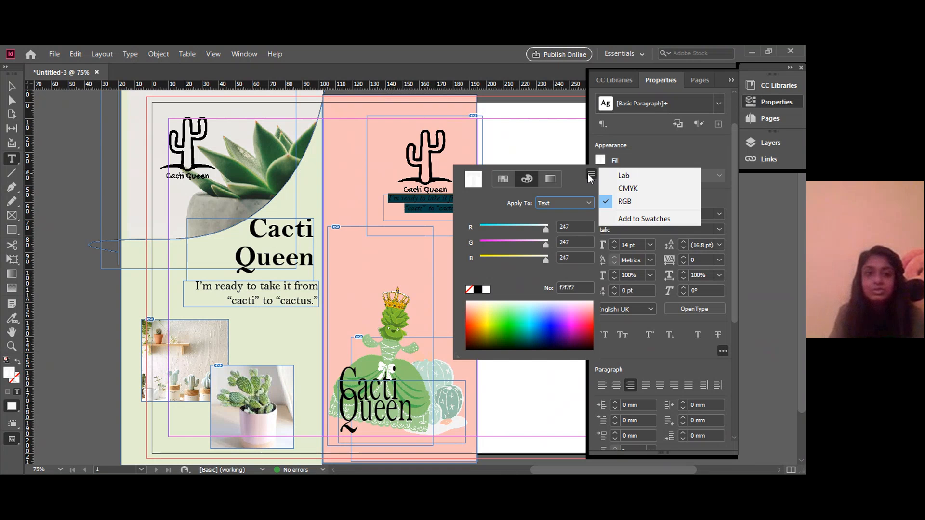
left_click(626, 202)
Try magenta, dark green, hot pink and crimson (ce003f) as the tagline's text colour.
left_click(572, 316)
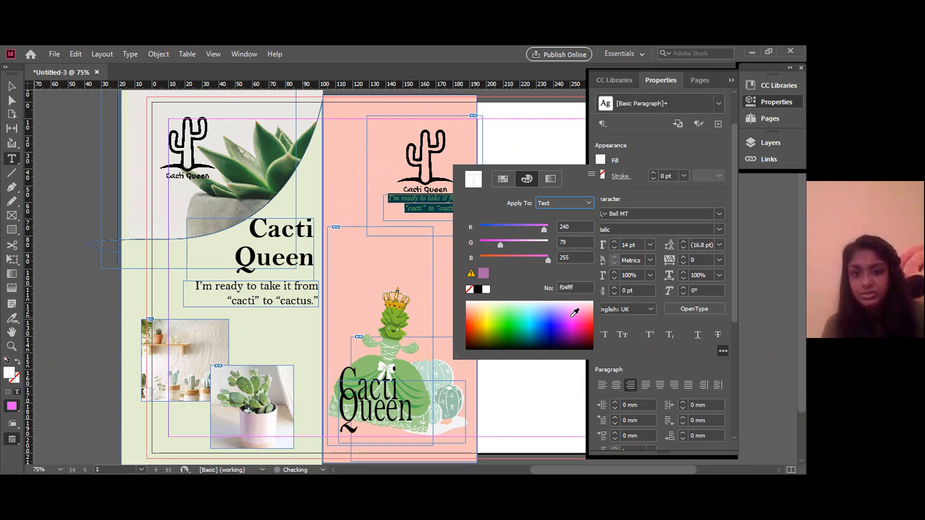
left_click(525, 335)
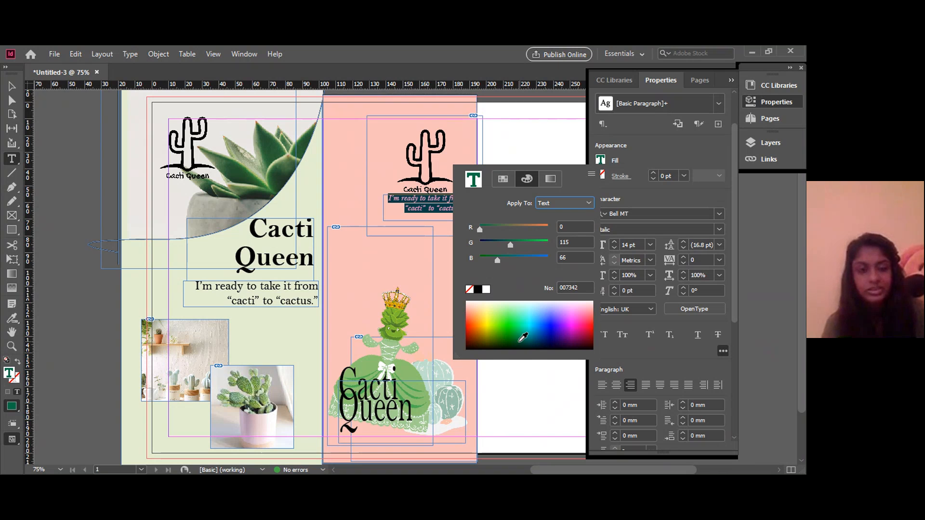
left_click(523, 339)
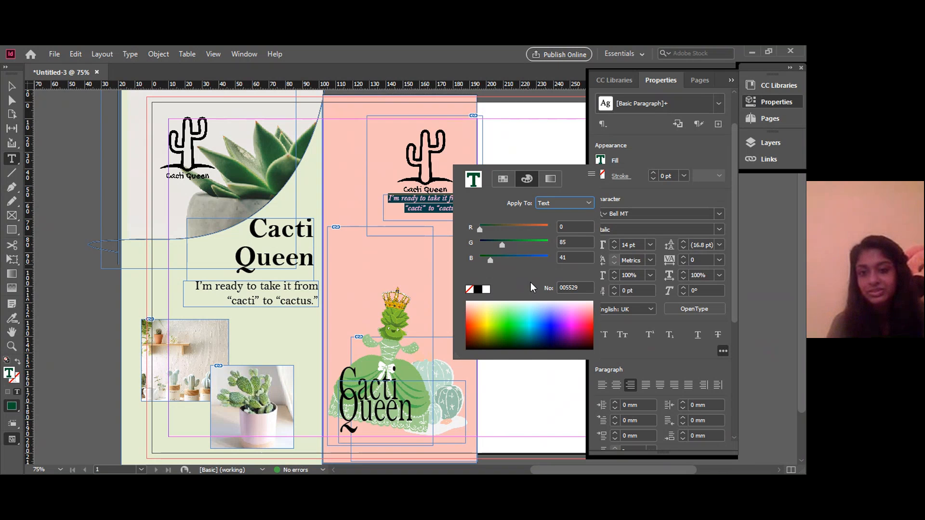
left_click(581, 325)
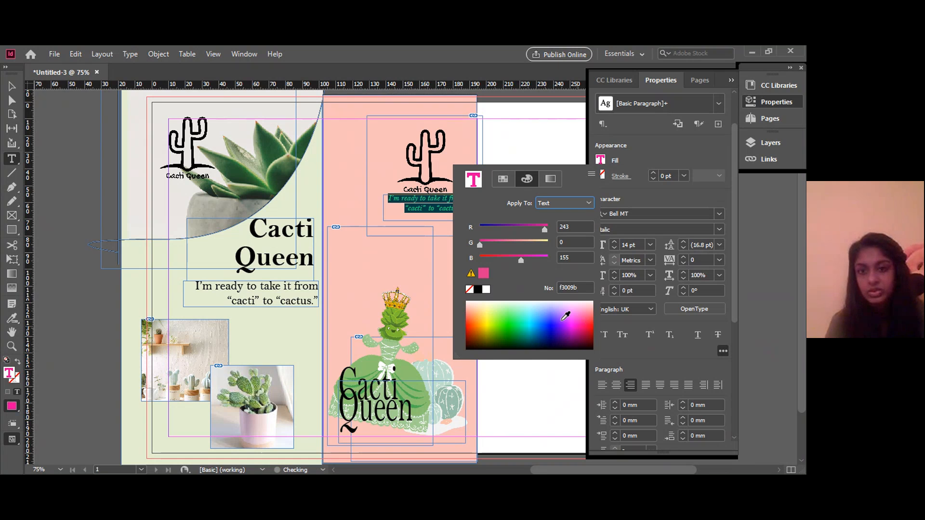
left_click(591, 338)
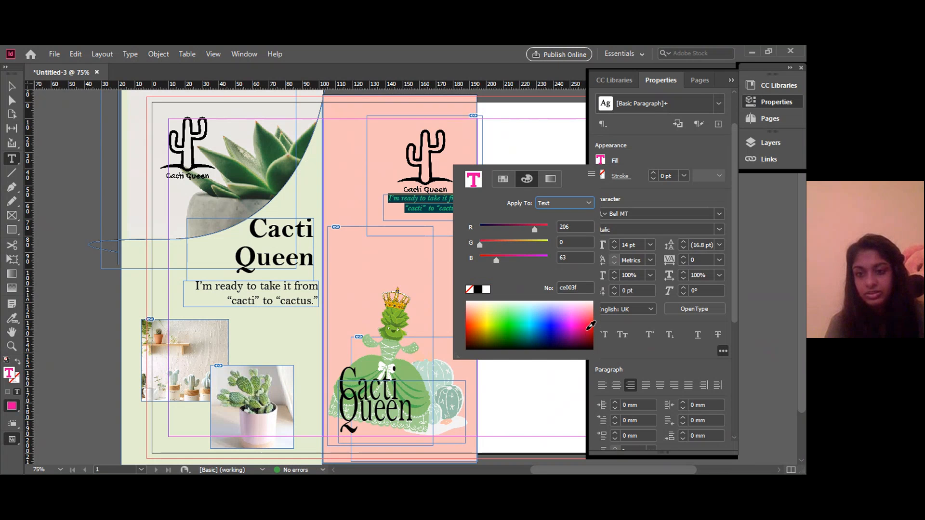
left_click(453, 155)
Select the whole tagline beneath the logo and recolour its text bright green (00c855).
left_click(435, 198)
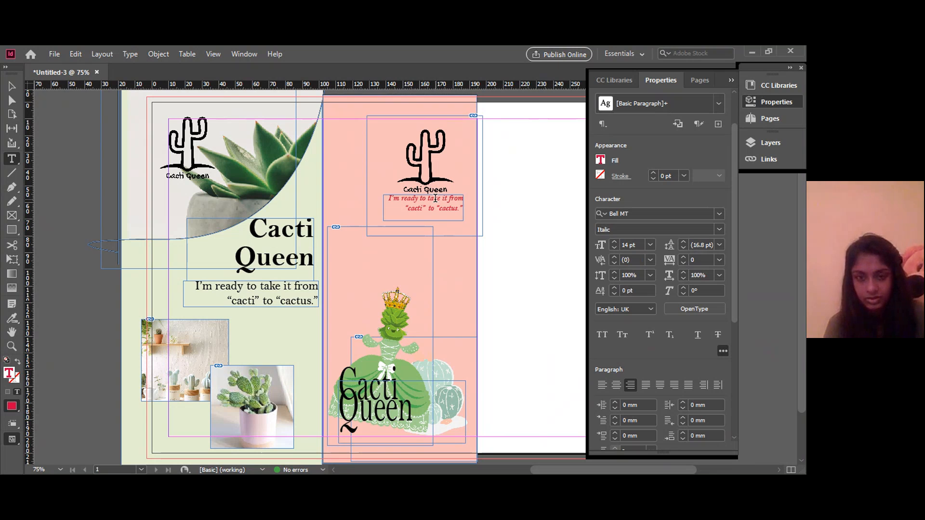
left_click_drag(388, 198, 469, 210)
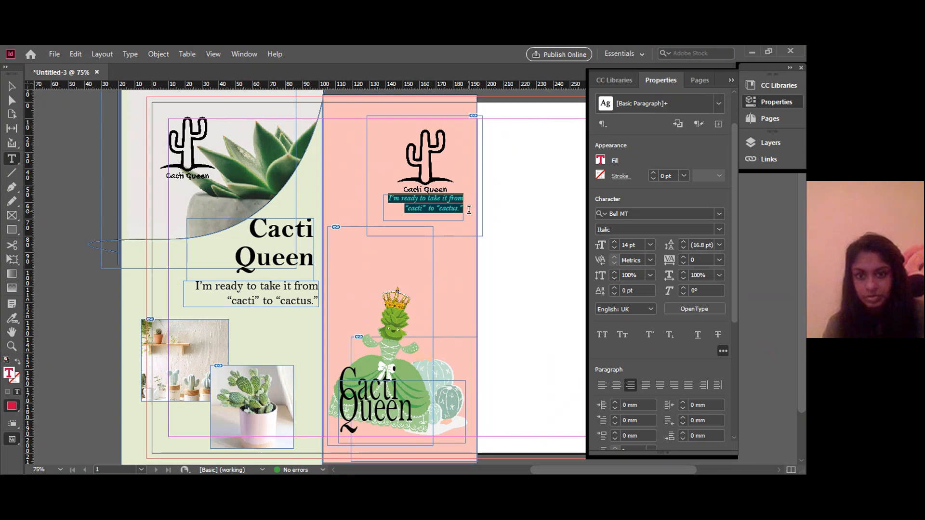
left_click(600, 160)
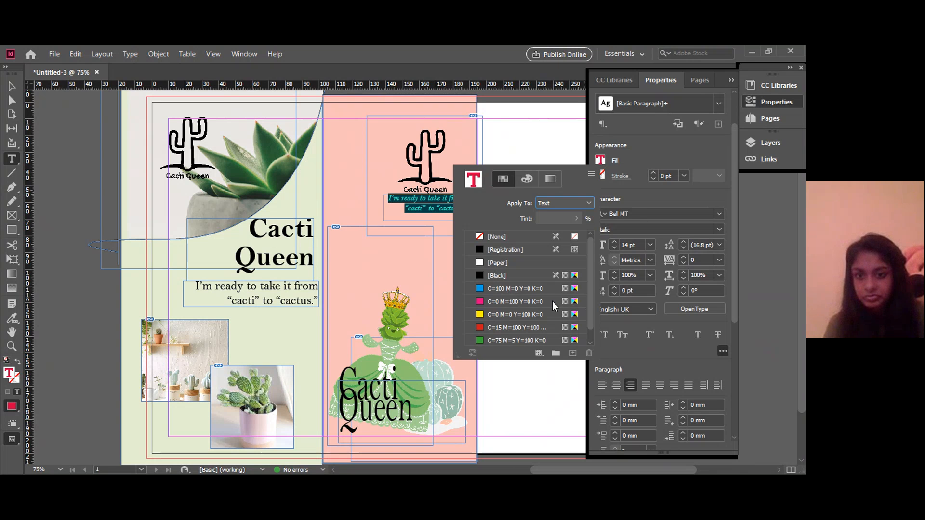
left_click(528, 182)
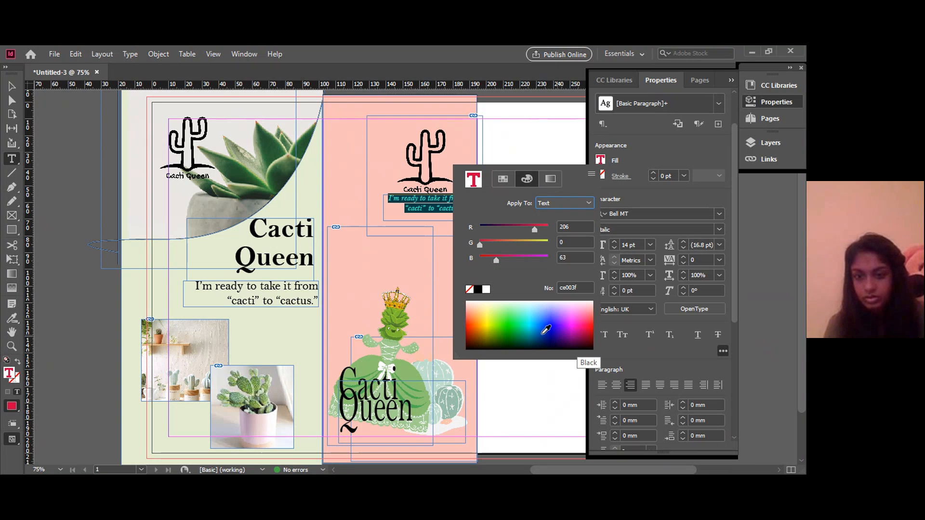
left_click(520, 329)
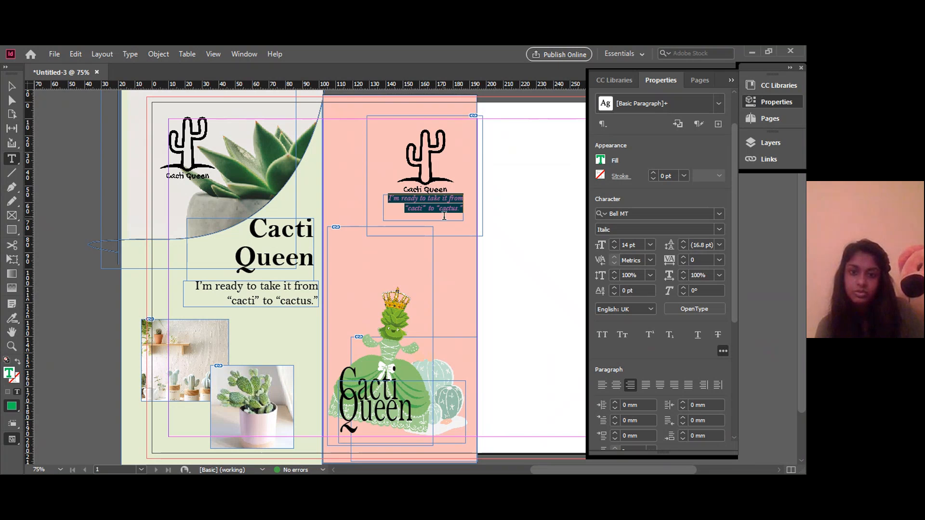
Darken the tagline text after its first letter by setting the RGB green value to 159 (009f55).
left_click(445, 216)
left_click_drag(390, 197, 464, 210)
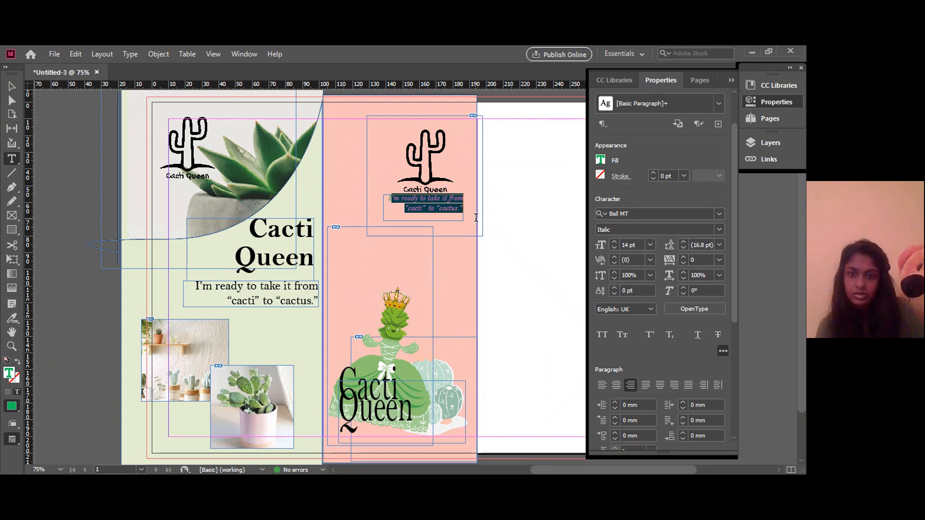
left_click(601, 161)
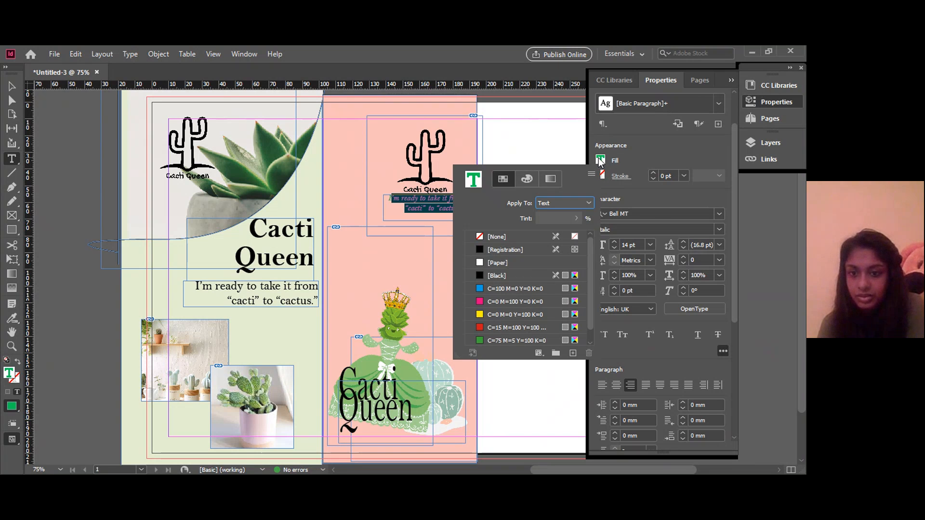
left_click(521, 178)
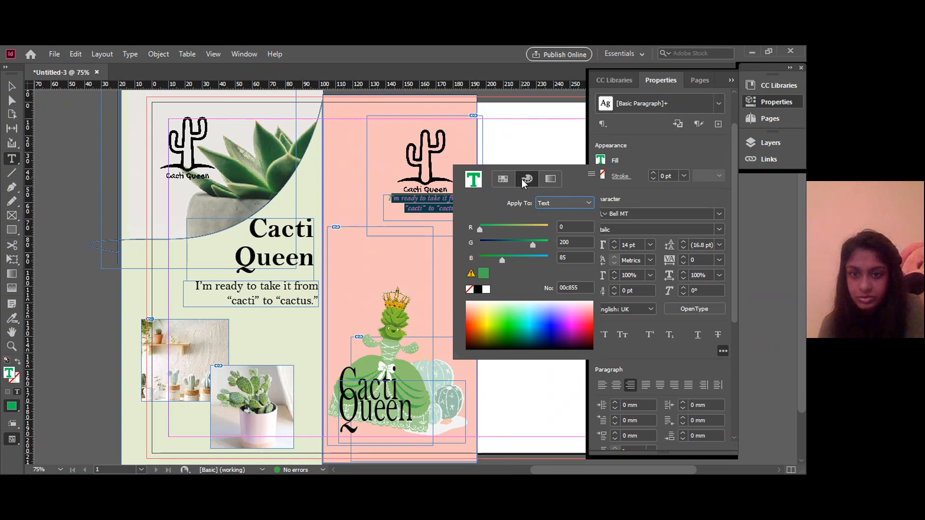
left_click(522, 241)
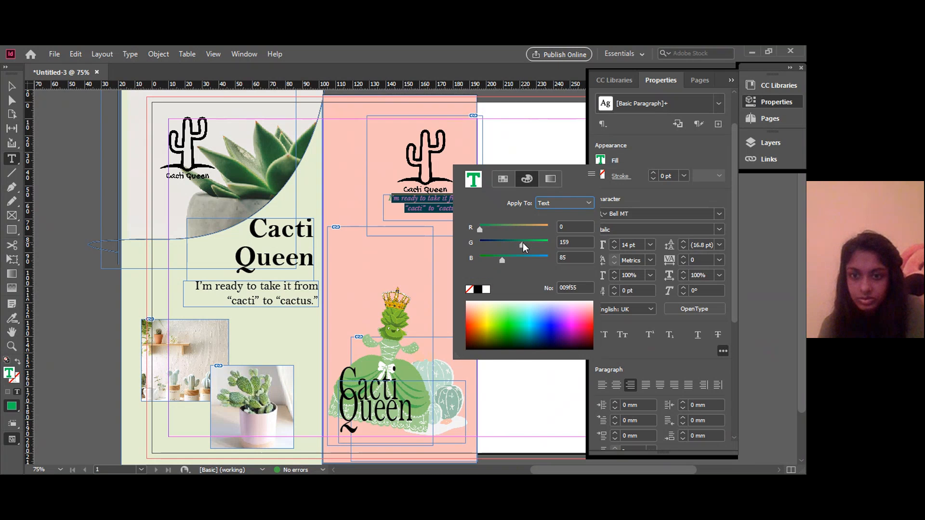
left_click(9, 85)
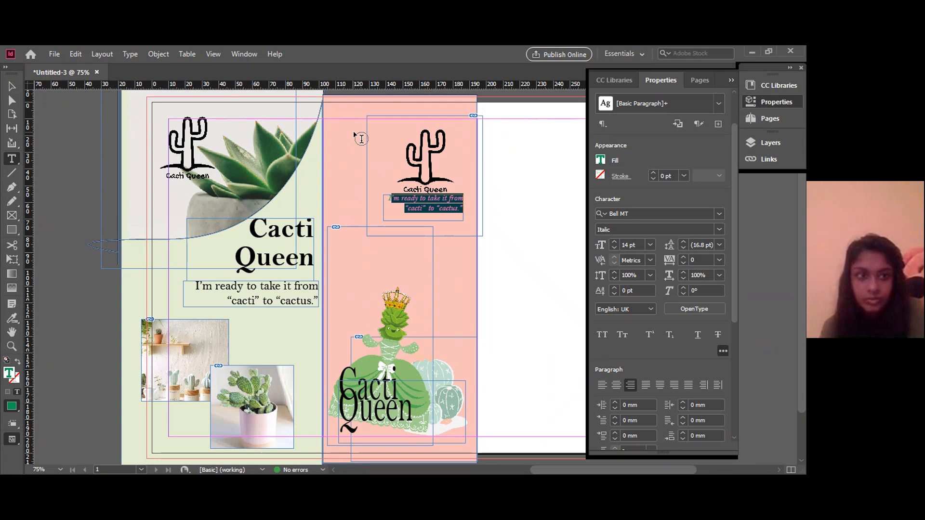
Lighten the pink middle panel's fill to peach by reducing its magenta to 19%.
left_click(12, 87)
left_click(345, 135)
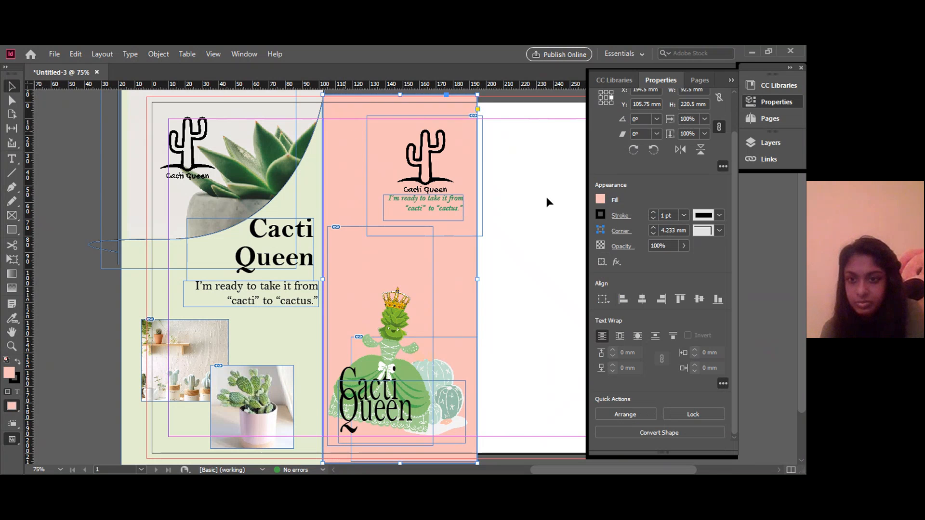
left_click(599, 200)
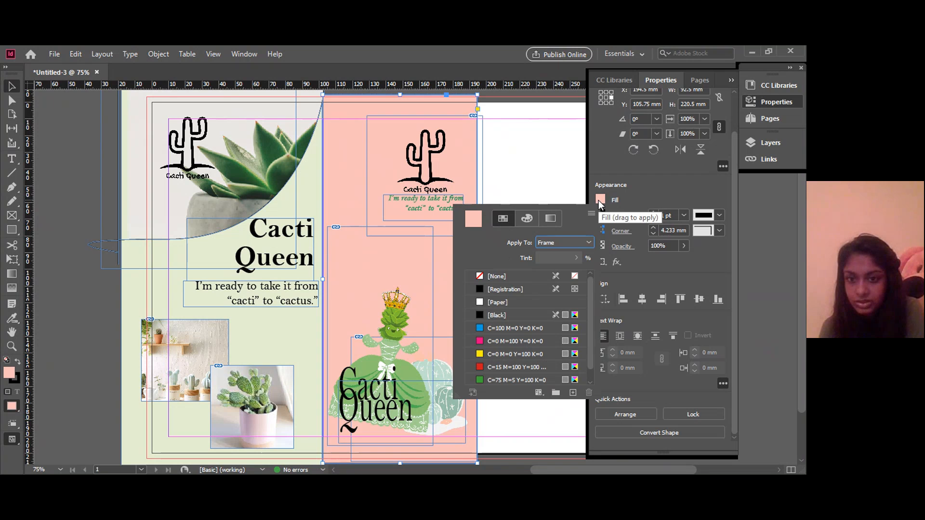
left_click(527, 219)
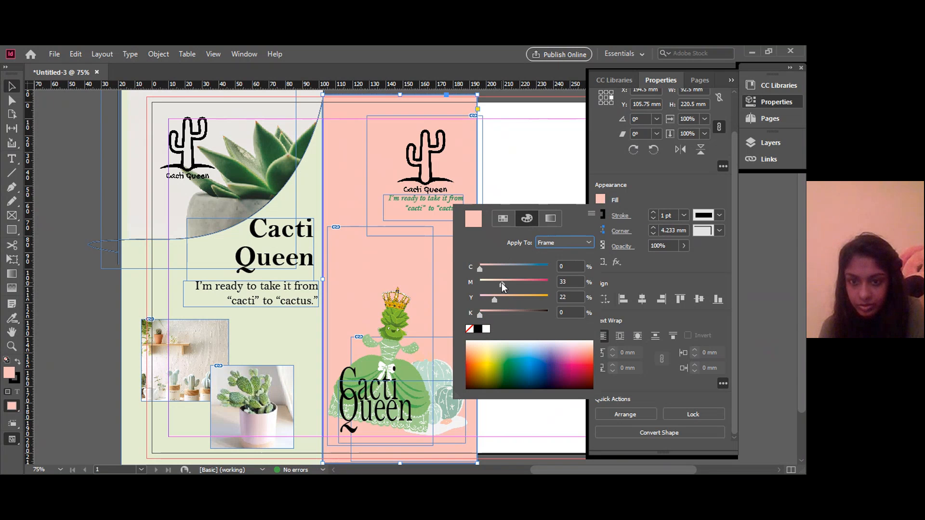
left_click_drag(495, 283, 493, 283)
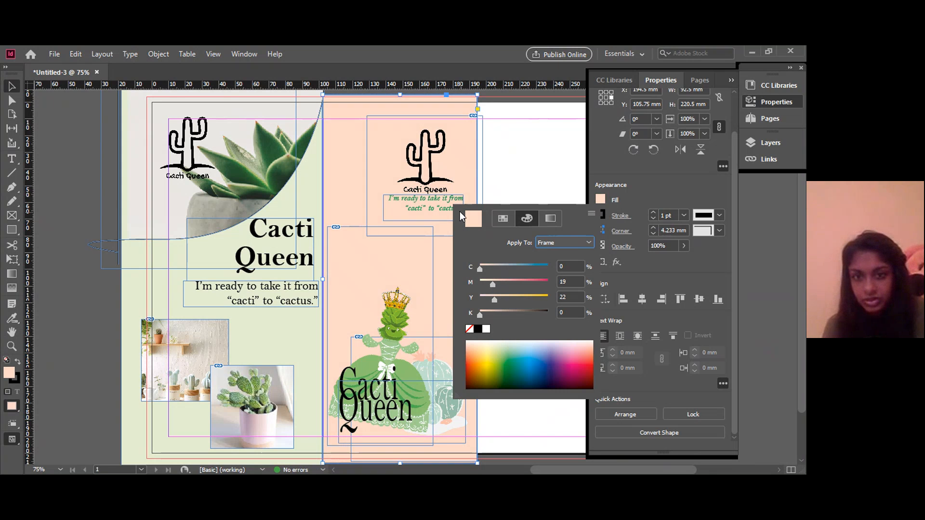
Select the whole italic tagline beneath the middle panel's logo and recolour its text dark green (007934).
left_click(438, 203)
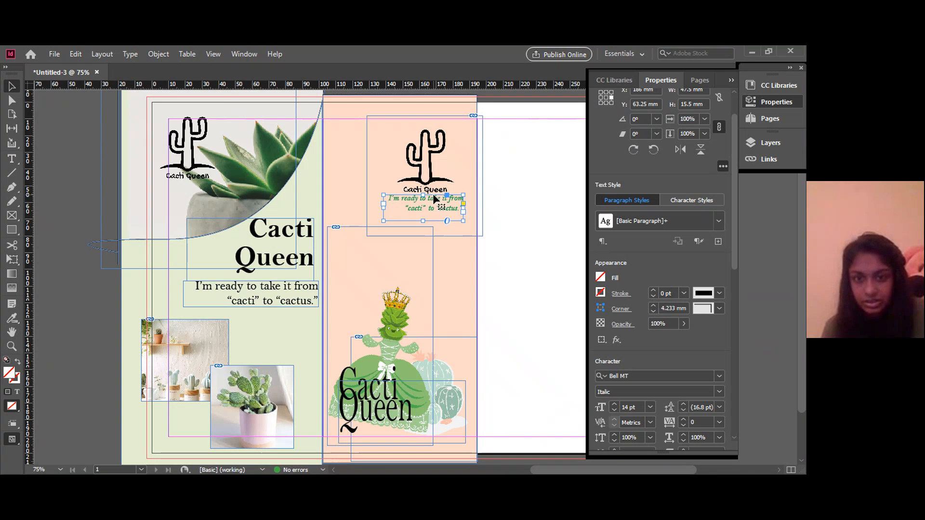
triple_click(433, 204)
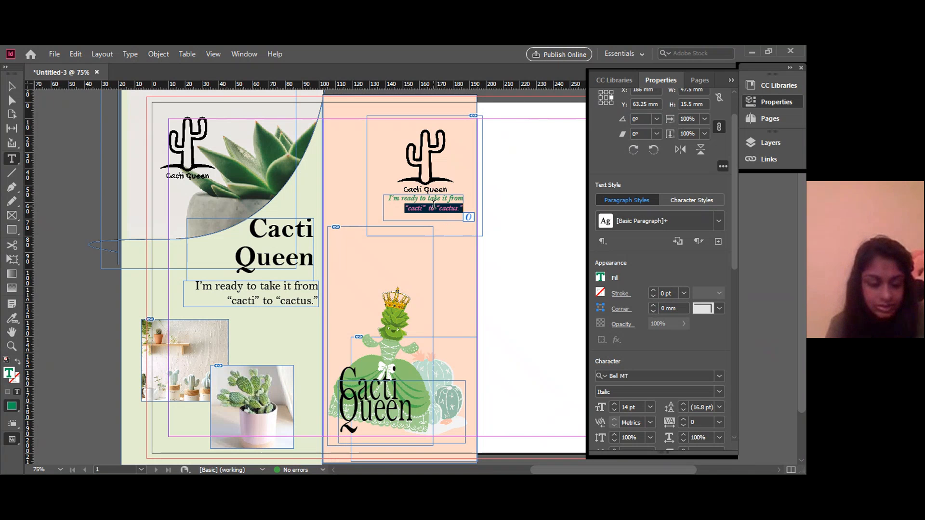
left_click(433, 205)
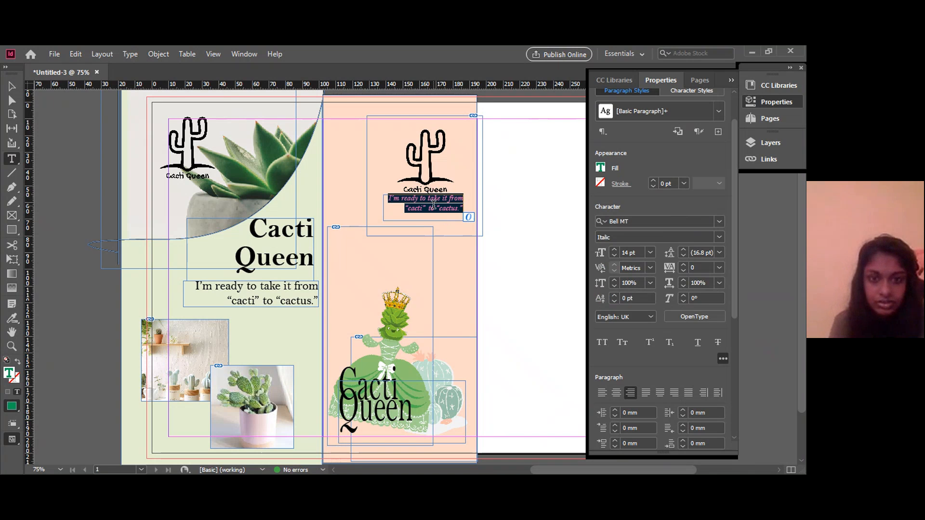
left_click(600, 167)
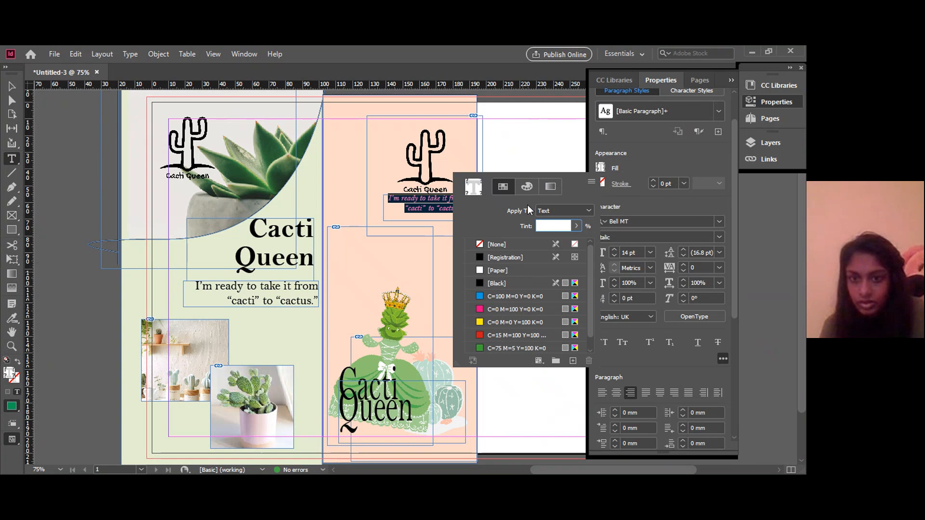
left_click(528, 186)
left_click(548, 337)
left_click(521, 342)
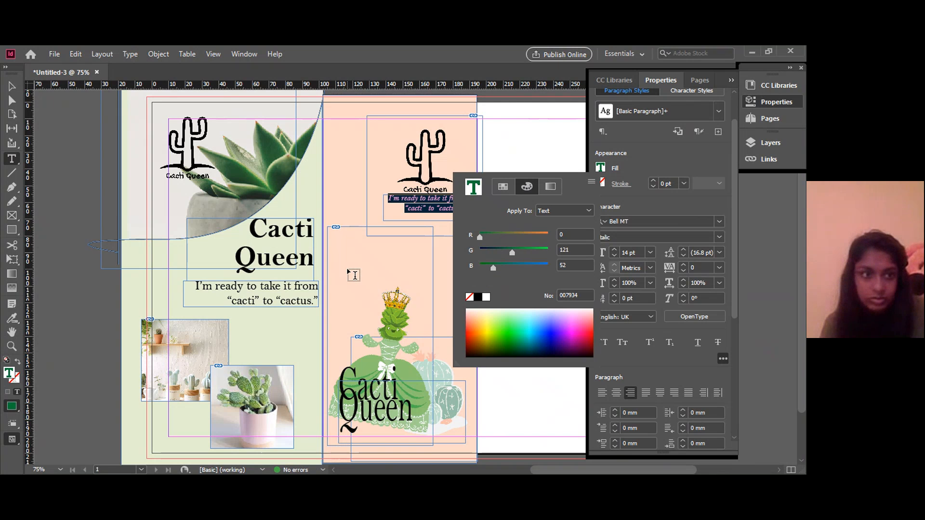
left_click(11, 86)
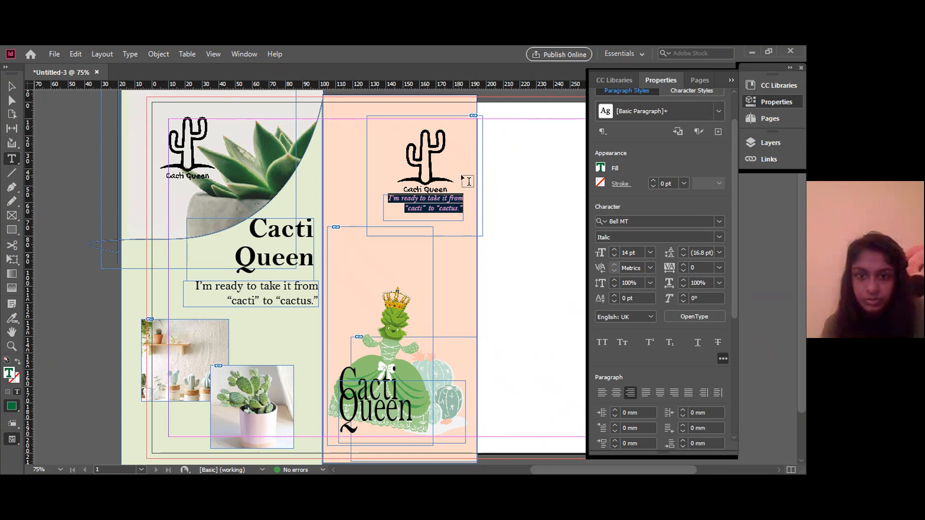
left_click(449, 197)
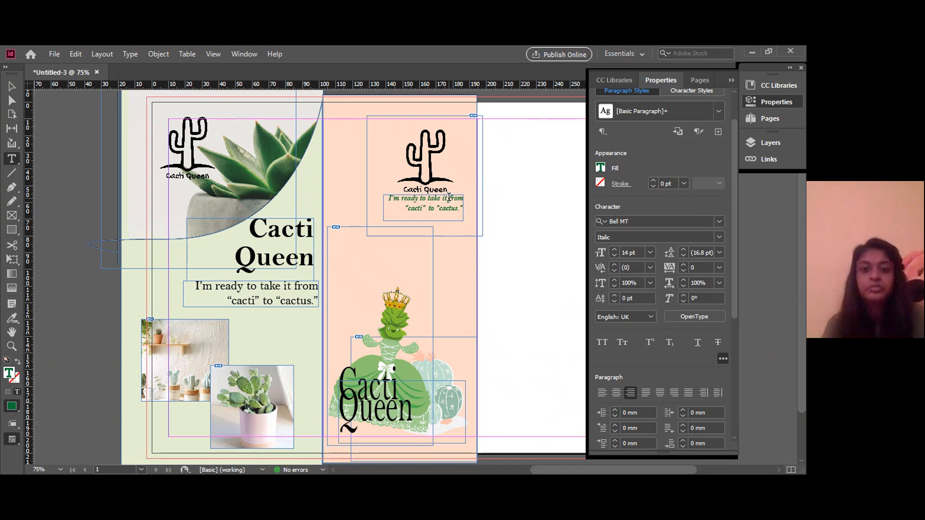
left_click(11, 88)
left_click(484, 241)
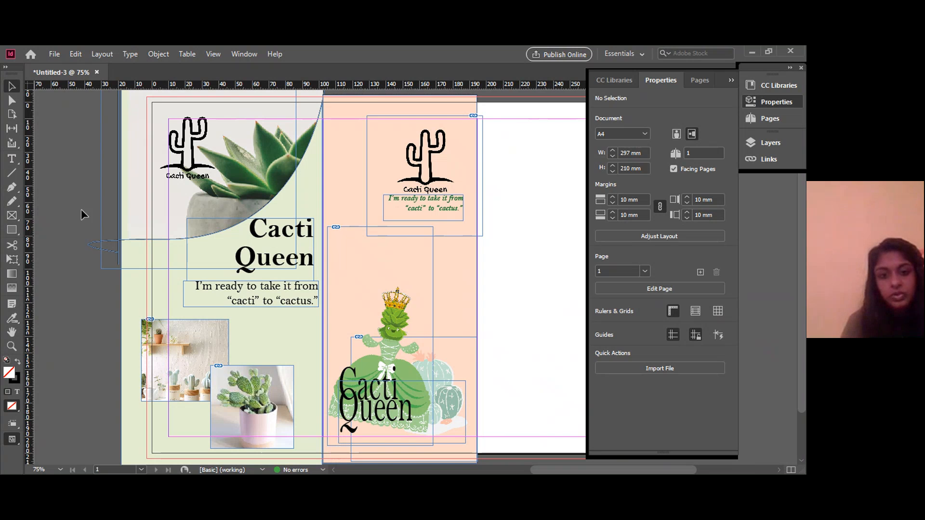
Place cactus image 14 in the middle panel, scale it to about 63 mm square and position it above and right of the cactus queen.
left_click(54, 54)
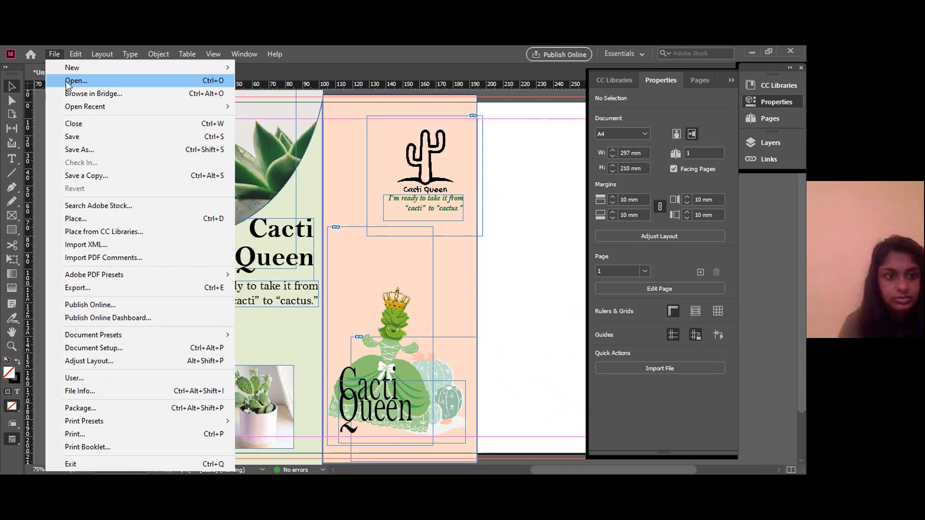
left_click(92, 216)
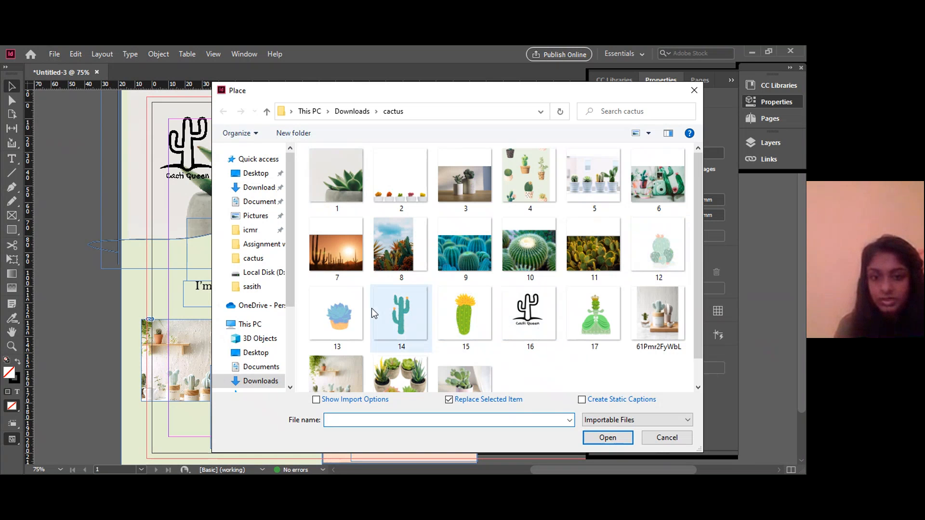
left_click(383, 312)
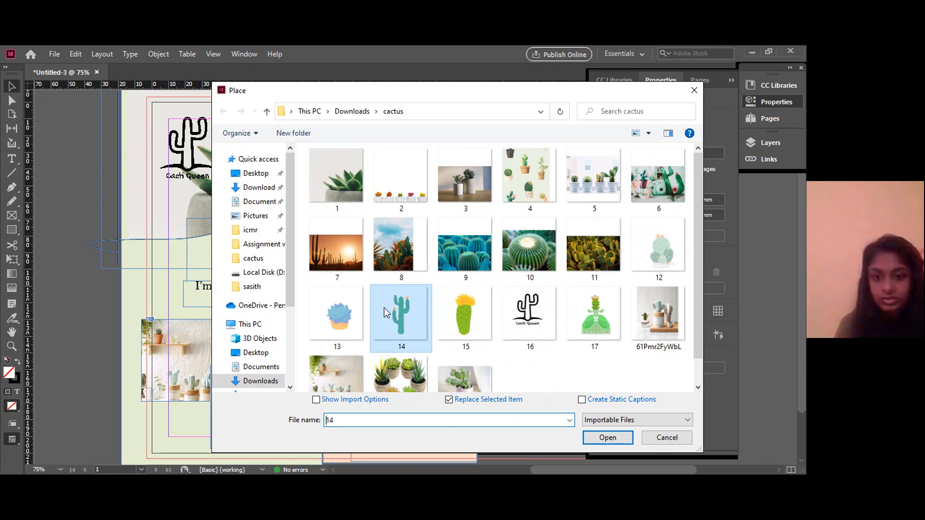
double_click(383, 307)
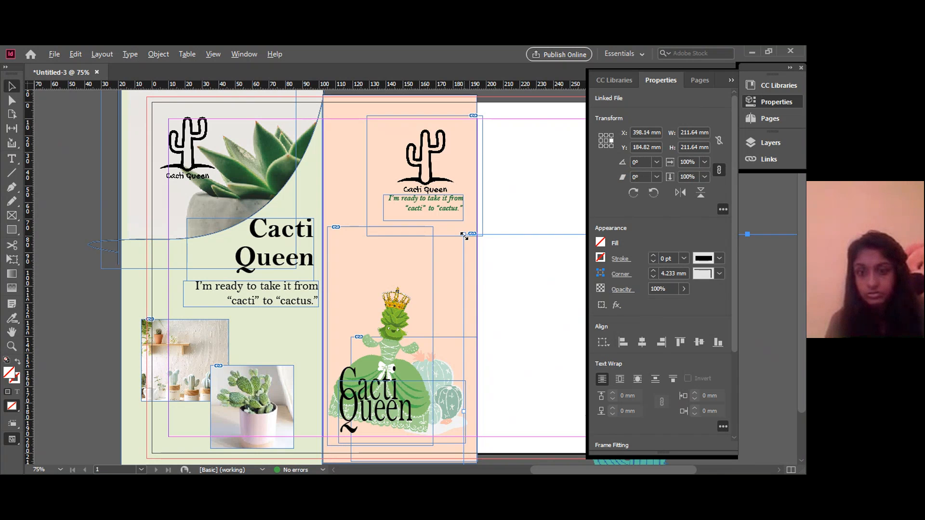
left_click_drag(464, 235, 518, 288)
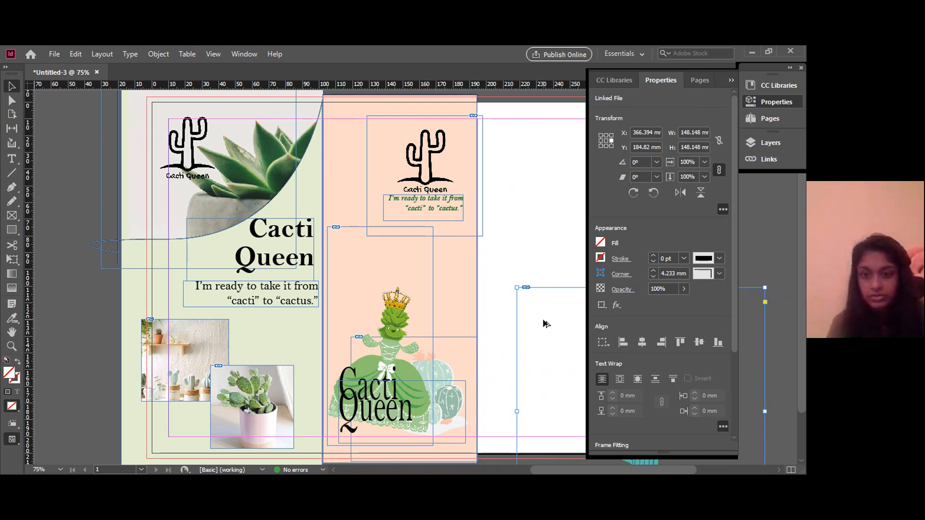
left_click_drag(551, 325, 311, 194)
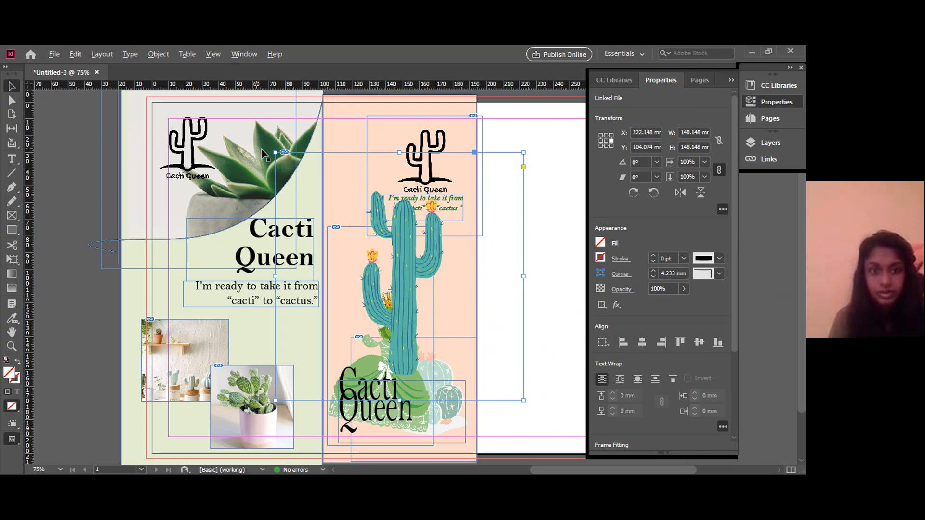
left_click_drag(275, 152, 345, 225)
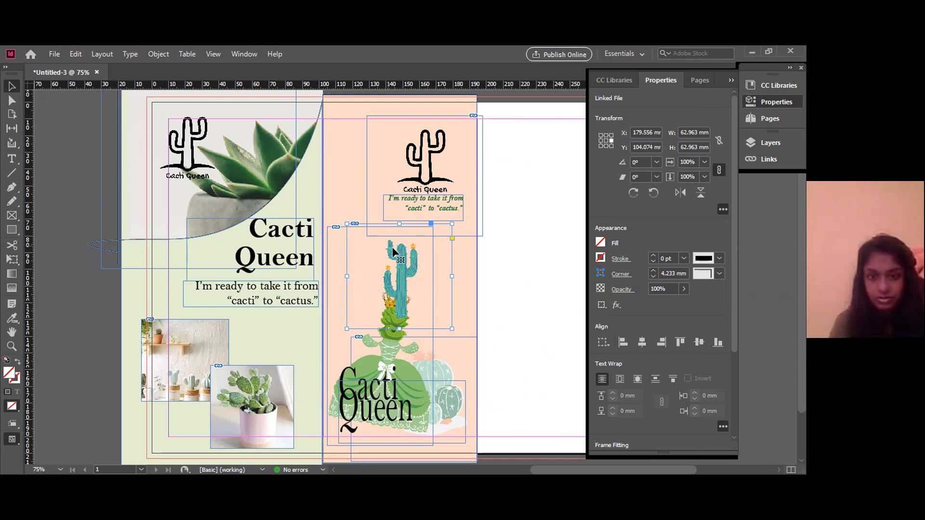
left_click_drag(395, 258, 443, 270)
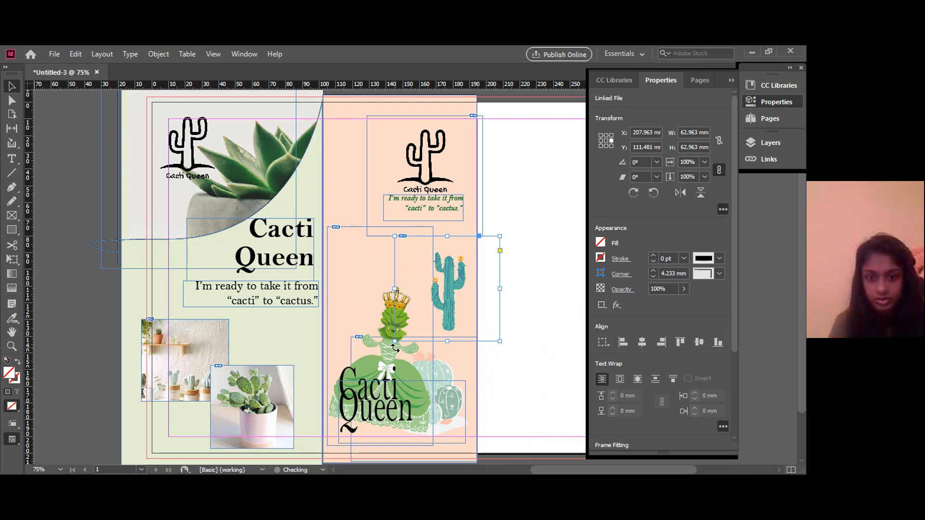
Rotate the tall blue-green cactus by 14° and enlarge it to about 91 mm square.
left_click_drag(388, 345, 424, 332)
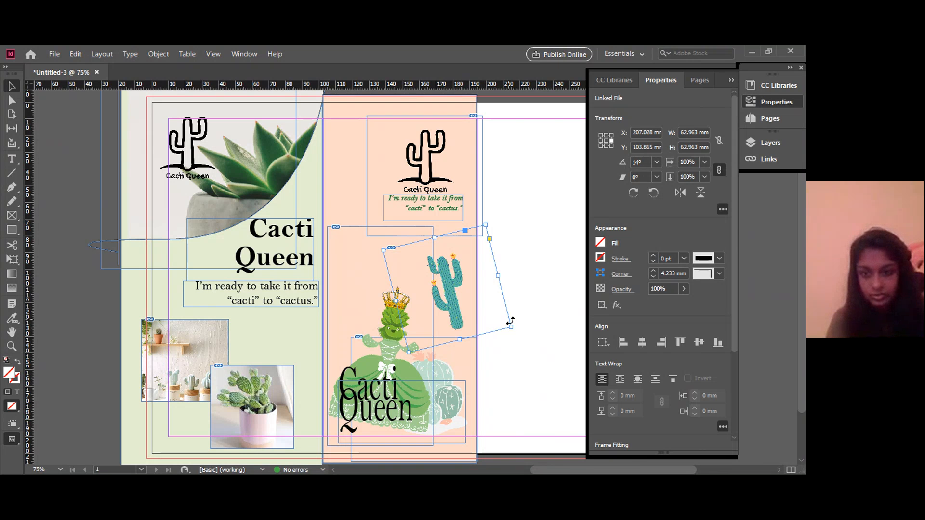
left_click_drag(511, 327, 540, 345)
left_click_drag(455, 327, 463, 328)
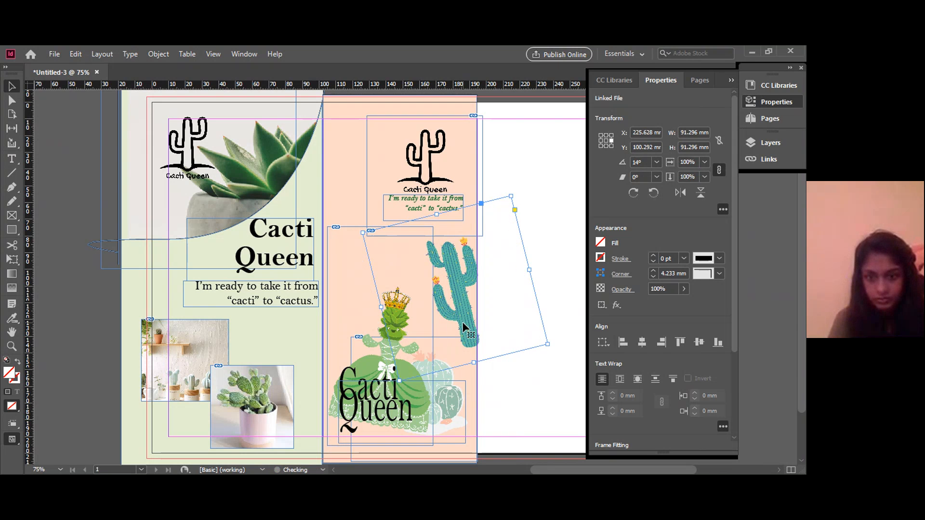
double_click(458, 321)
left_click_drag(458, 321, 456, 321)
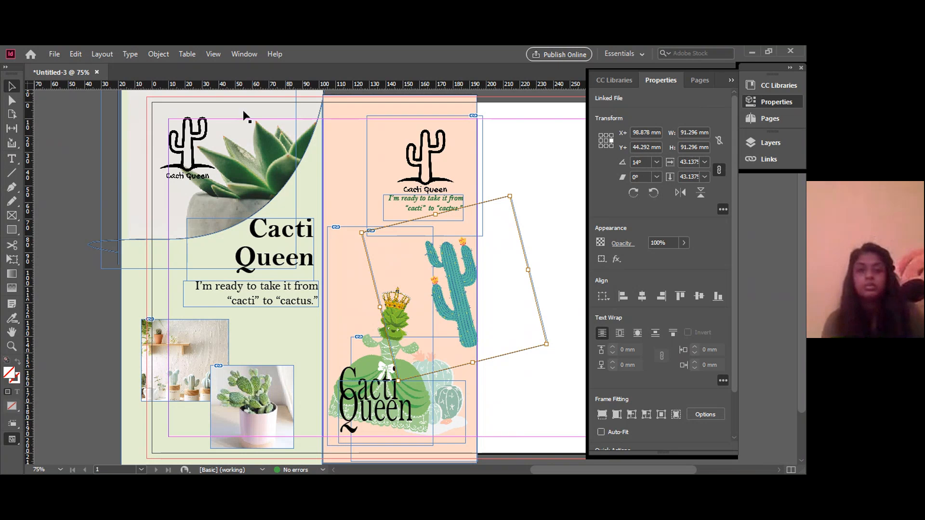
left_click(96, 166)
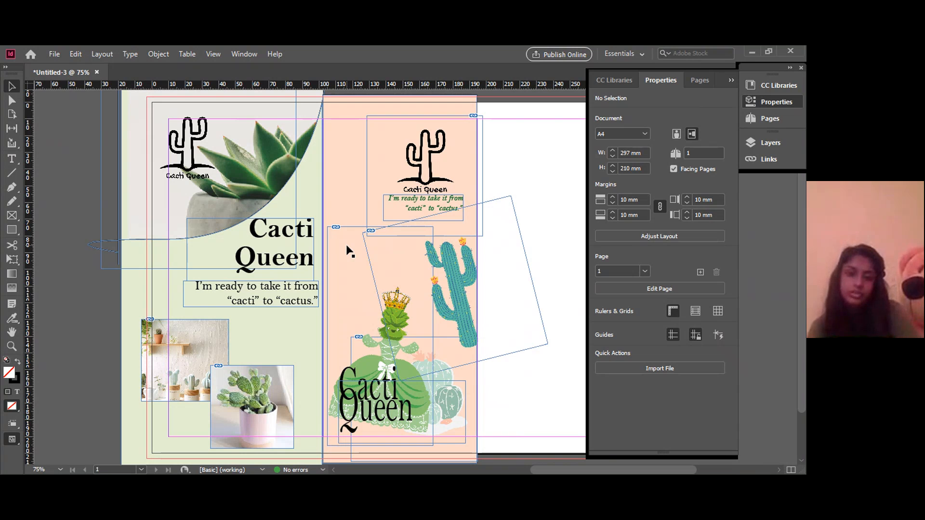
Enlarge the cactus queen image to about 124 mm square and extend its frame to about 79 by 164 mm.
left_click(53, 55)
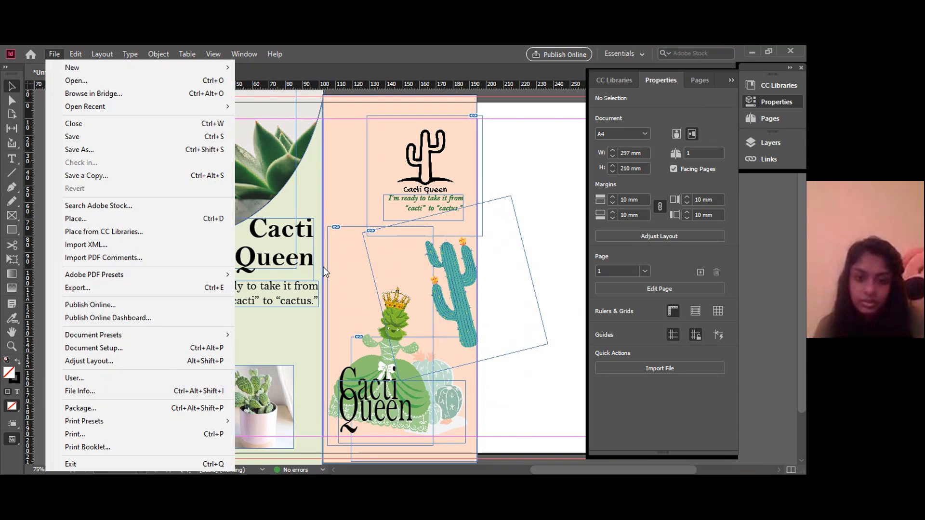
left_click(396, 334)
left_click(395, 333)
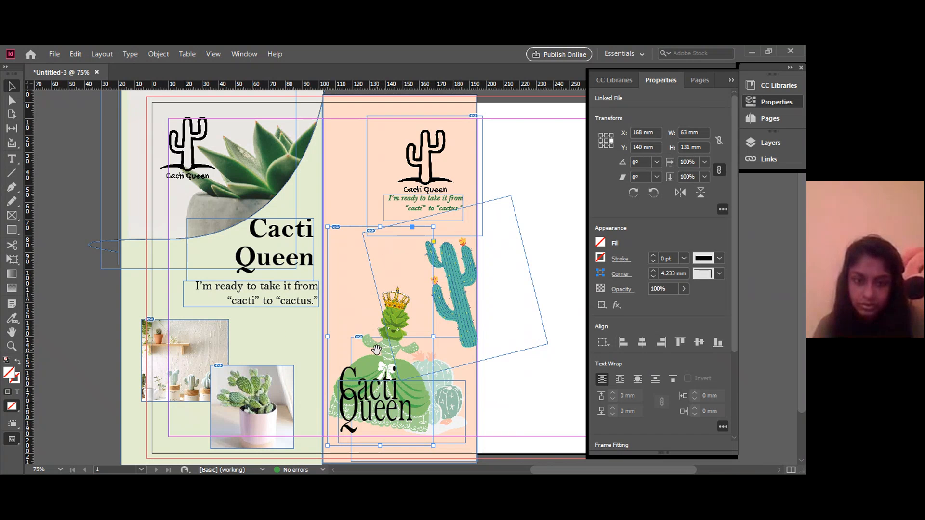
left_click(398, 238)
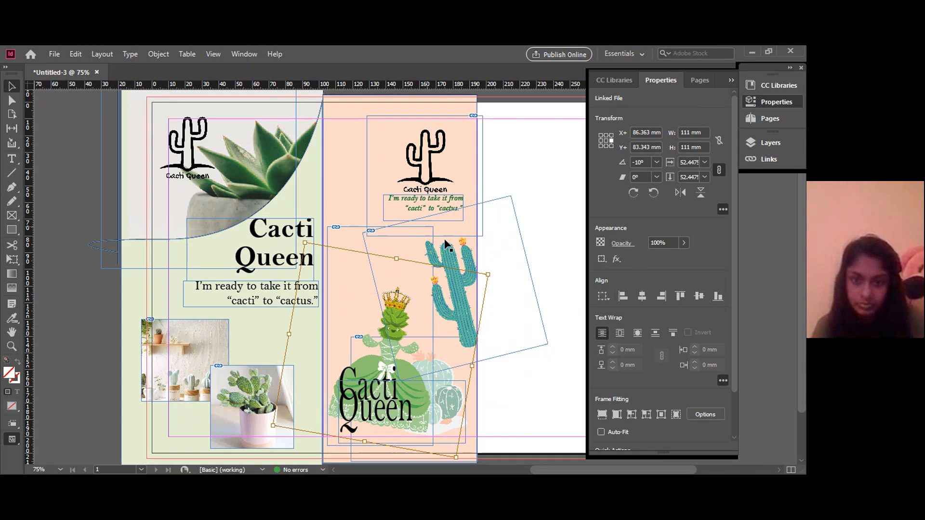
left_click_drag(487, 276, 512, 261)
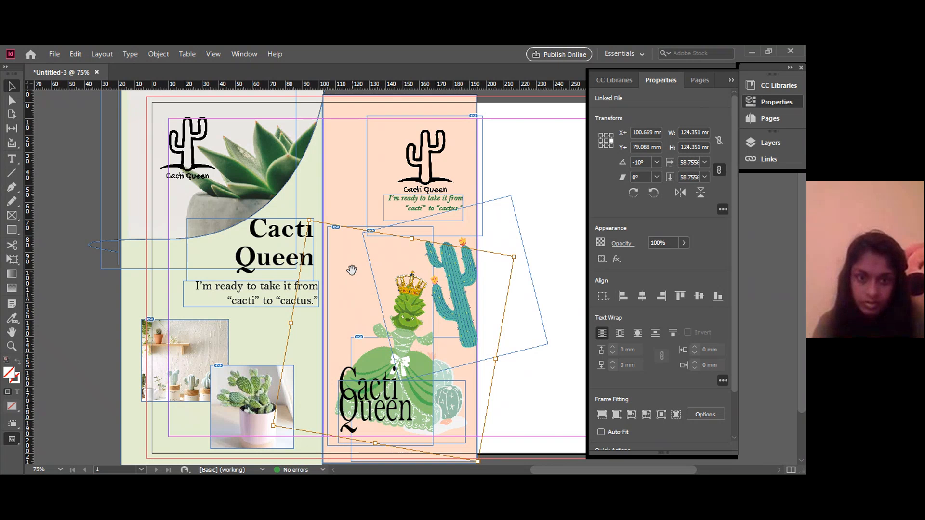
left_click(328, 249)
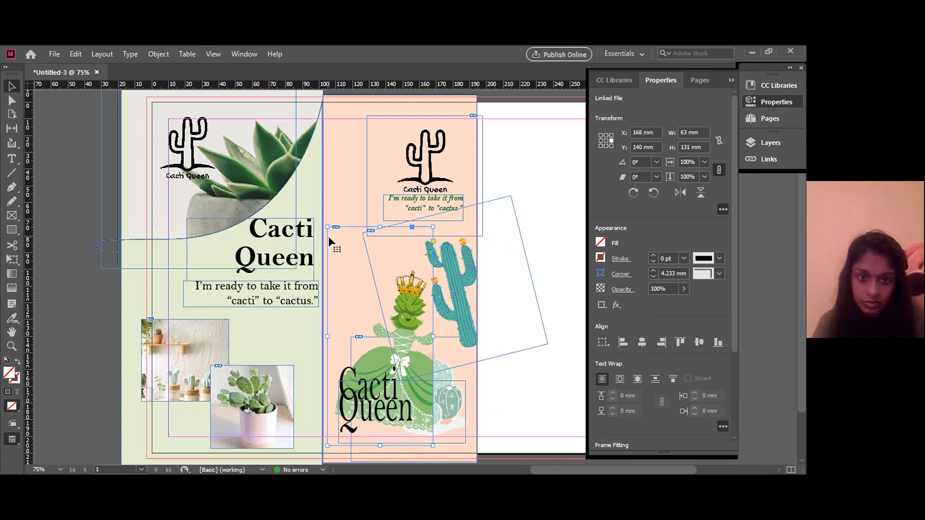
left_click_drag(433, 227, 460, 171)
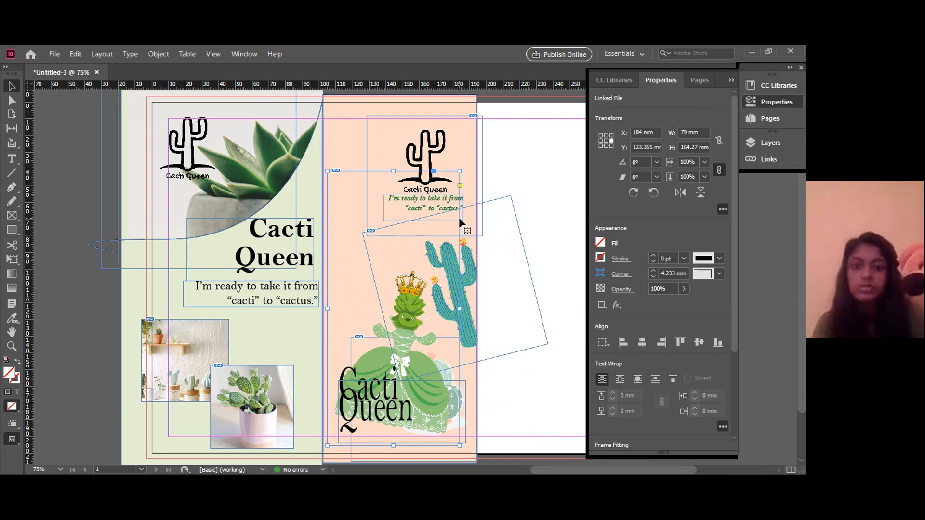
left_click(563, 192)
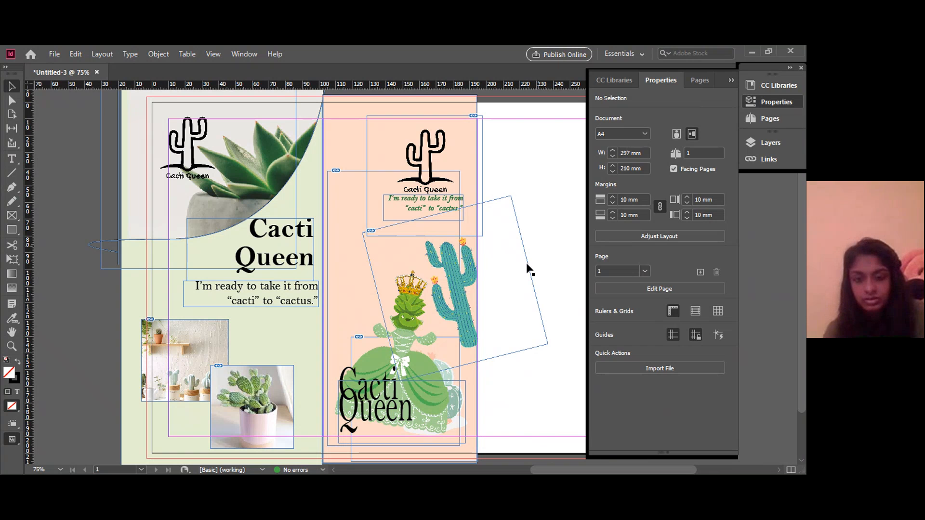
Rearrange the illustrations by nudging the tall cactus up and left, the cactus queen left, and the pale cacti down and right.
left_click_drag(415, 328, 408, 323)
left_click(355, 354)
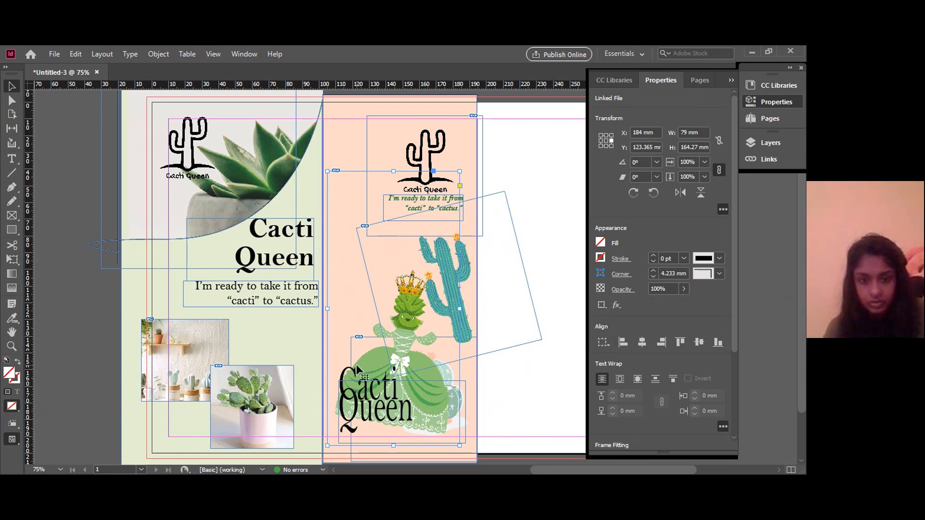
left_click_drag(356, 368, 342, 369)
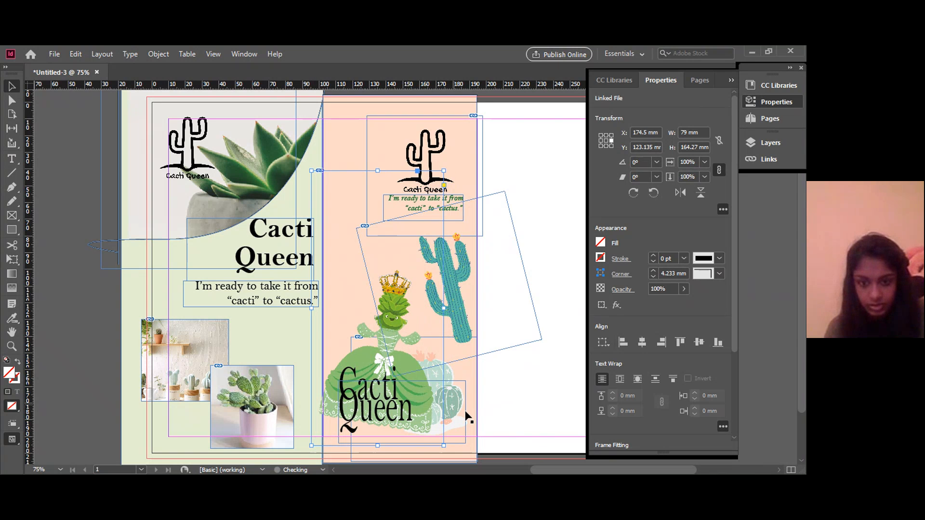
left_click(458, 378)
left_click_drag(458, 378, 458, 384)
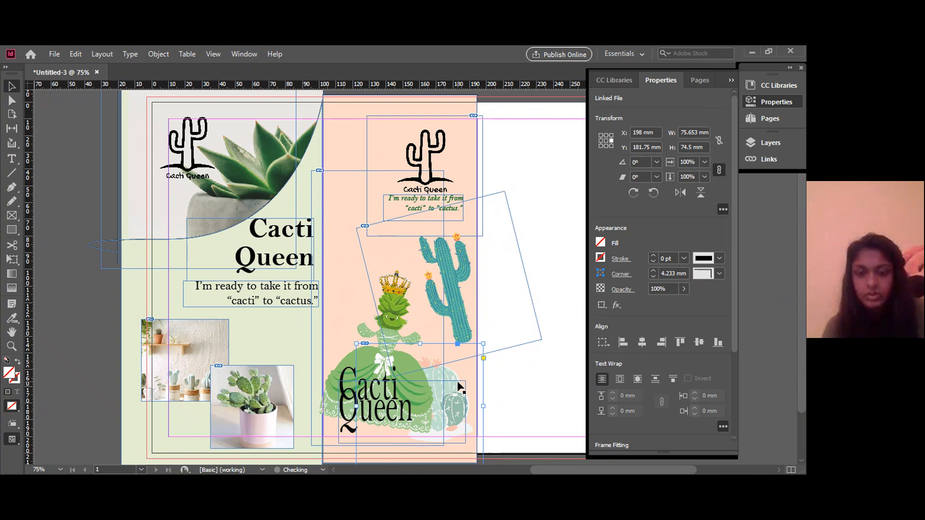
left_click(536, 353)
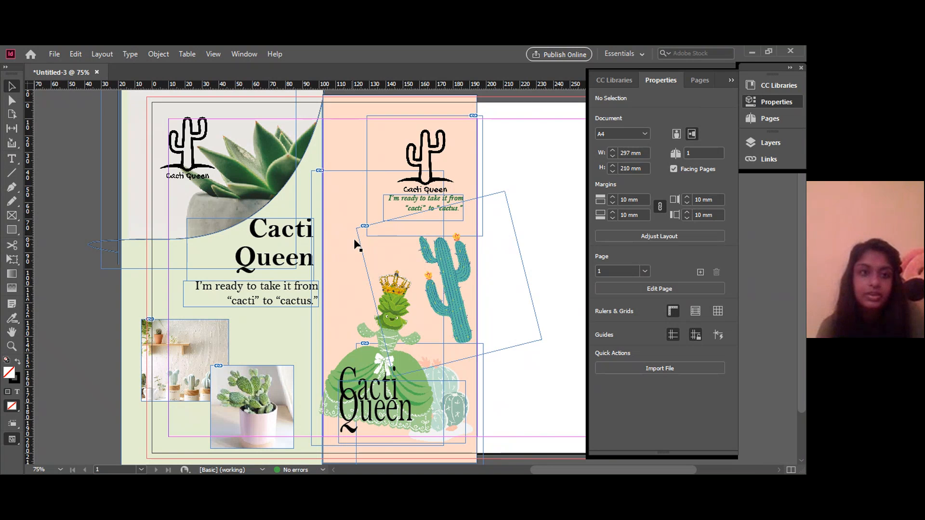
Place the blue succulent image 13 with its upper-left corner beside the tall cactus at the middle panel's right edge.
left_click(53, 55)
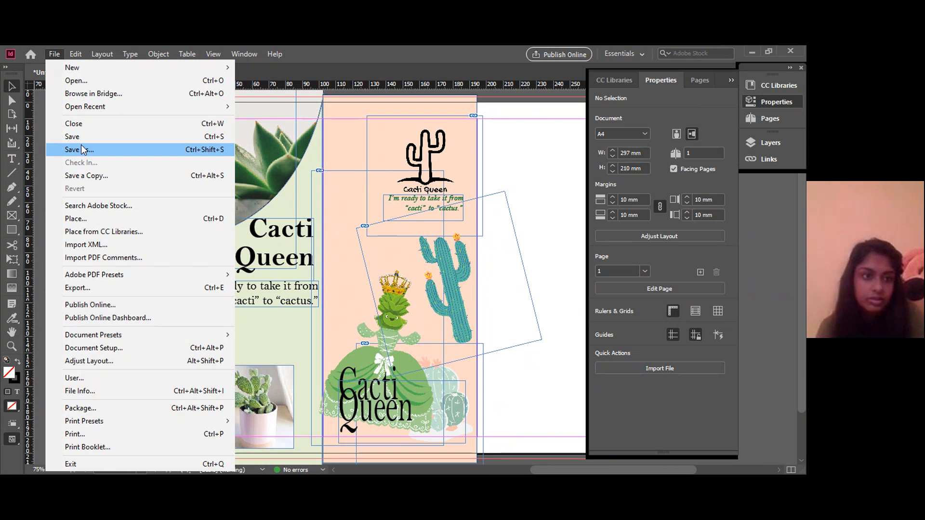
left_click(89, 221)
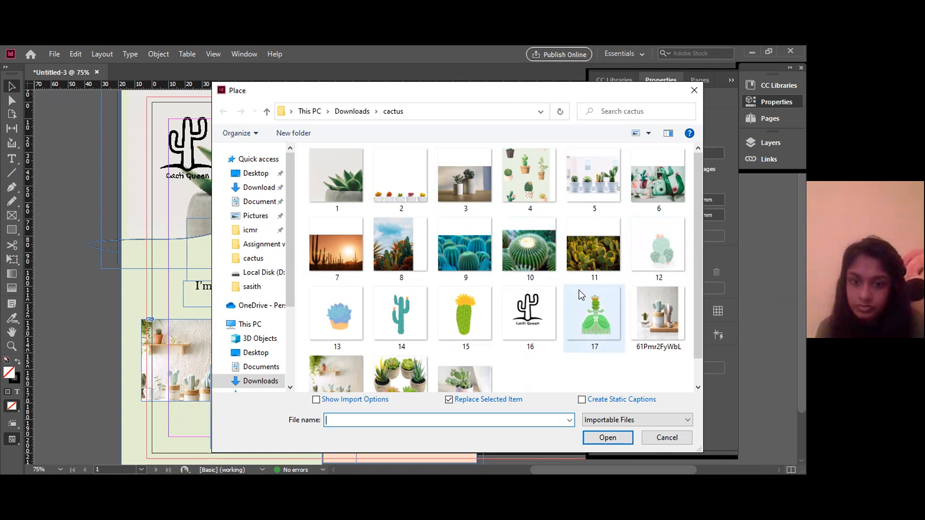
double_click(341, 315)
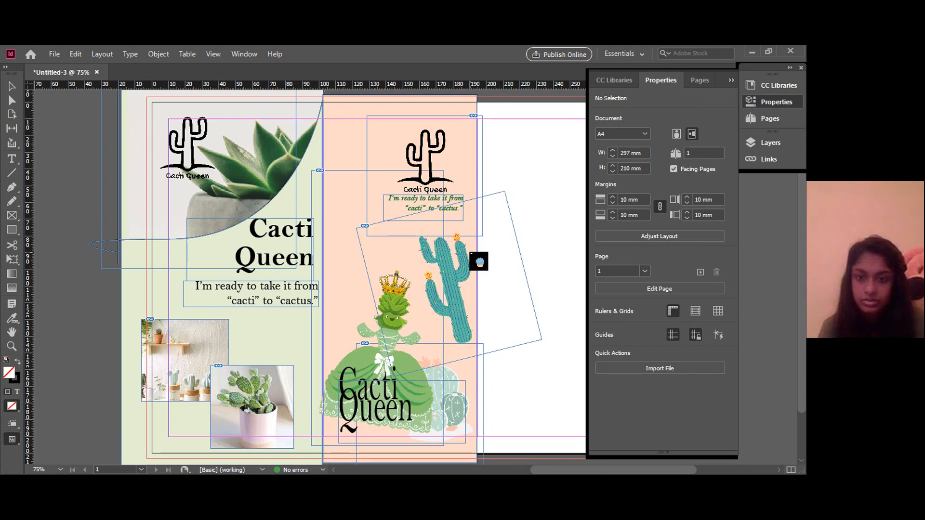
left_click(470, 252)
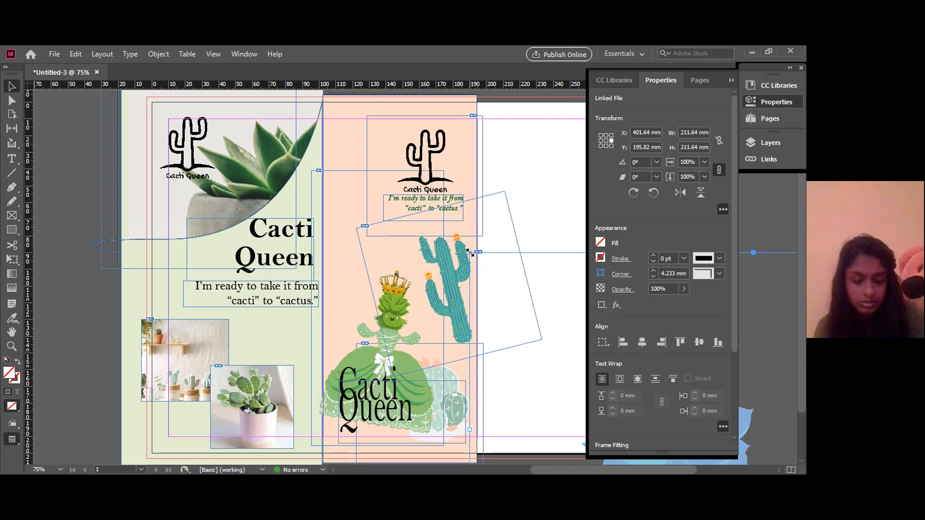
Shrink the blue succulent image to about 47.6 mm square and place it above and left of the cactus queen's crown.
left_click_drag(471, 255, 557, 339)
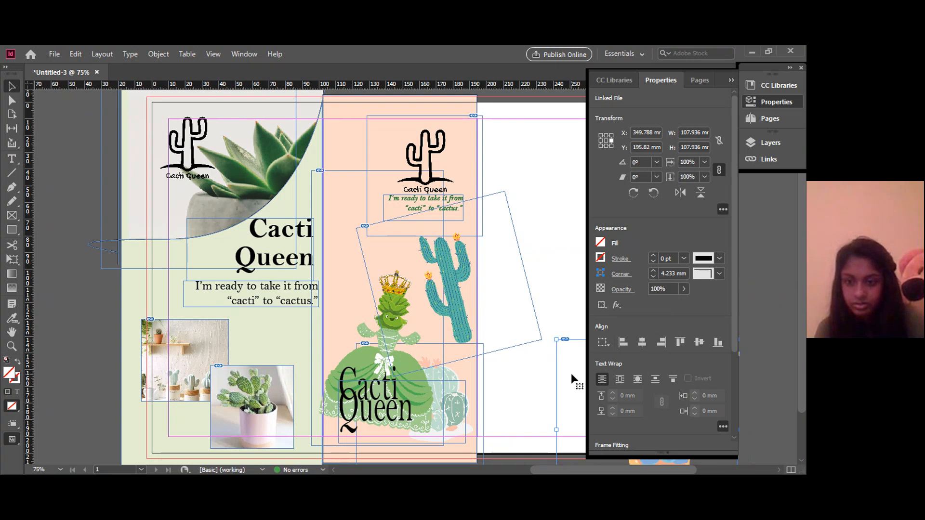
left_click_drag(571, 373, 339, 201)
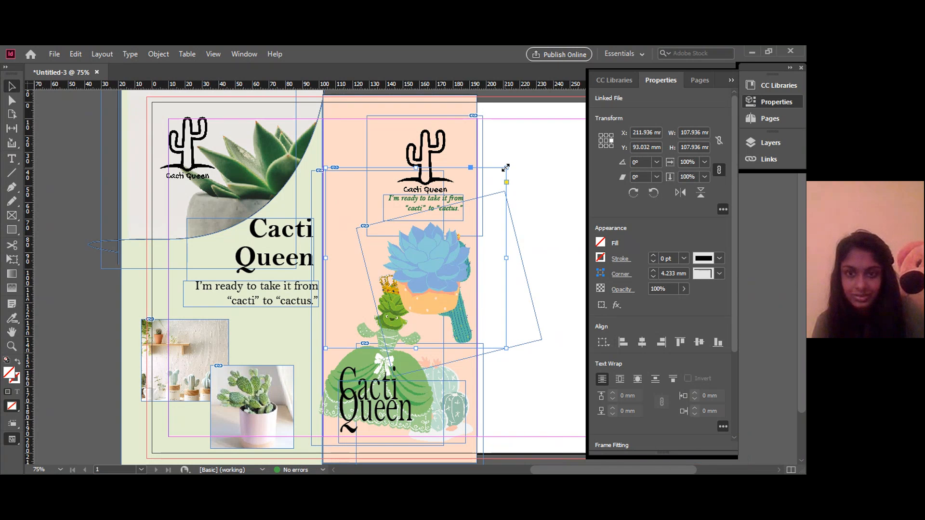
left_click_drag(505, 168, 458, 225)
left_click_drag(426, 260, 361, 230)
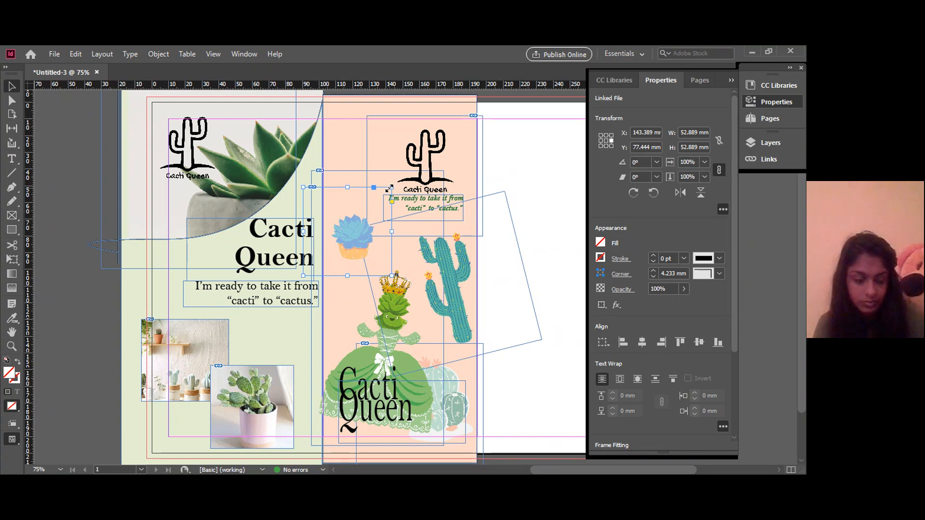
left_click_drag(390, 188, 387, 192)
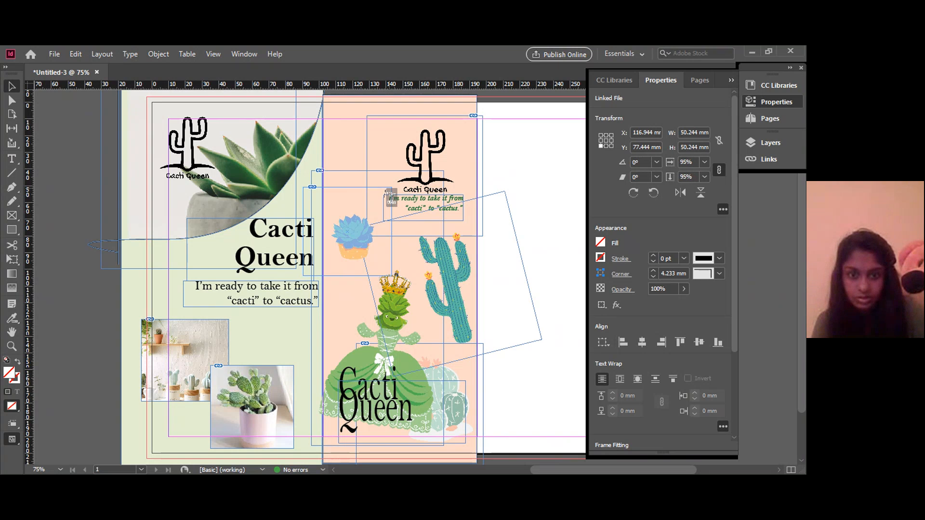
left_click_drag(359, 238, 361, 238)
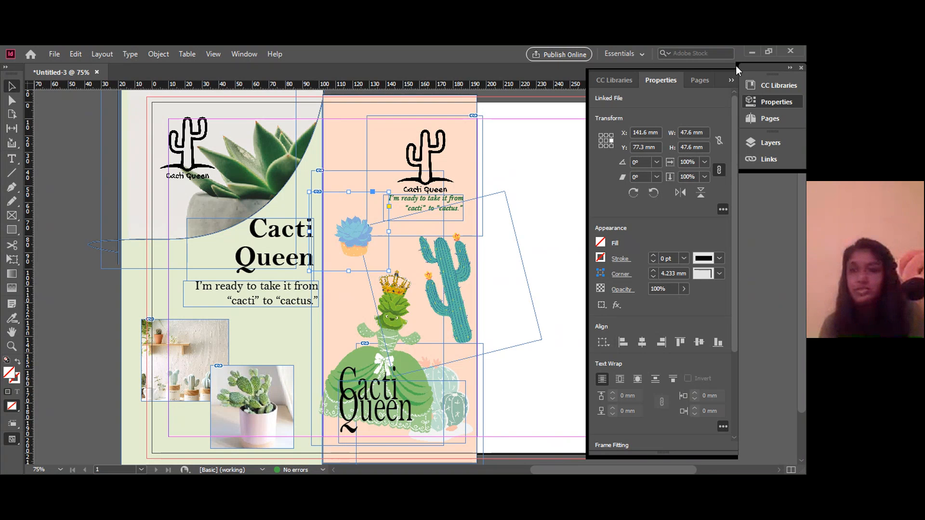
Draw a rectangle about 112 by 218.5 mm covering the blank right panel out past its bleed.
left_click(731, 80)
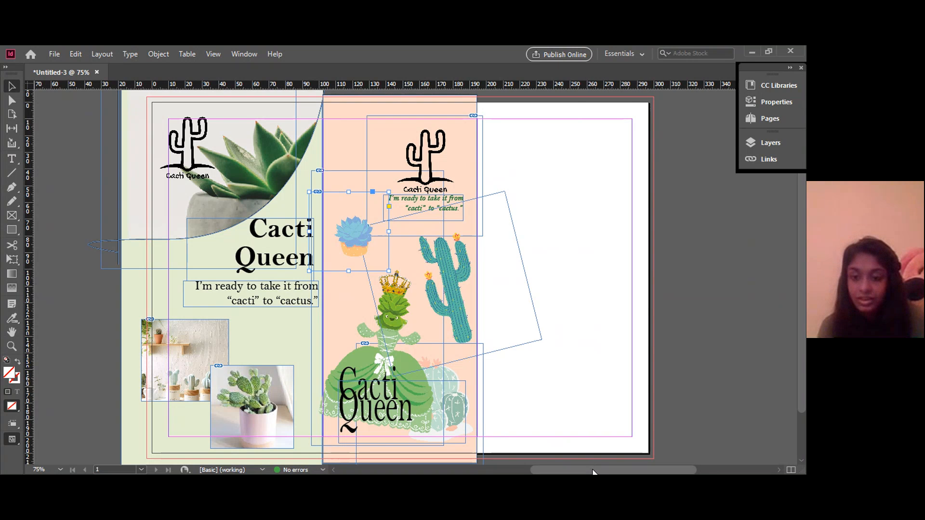
left_click_drag(593, 471, 621, 471)
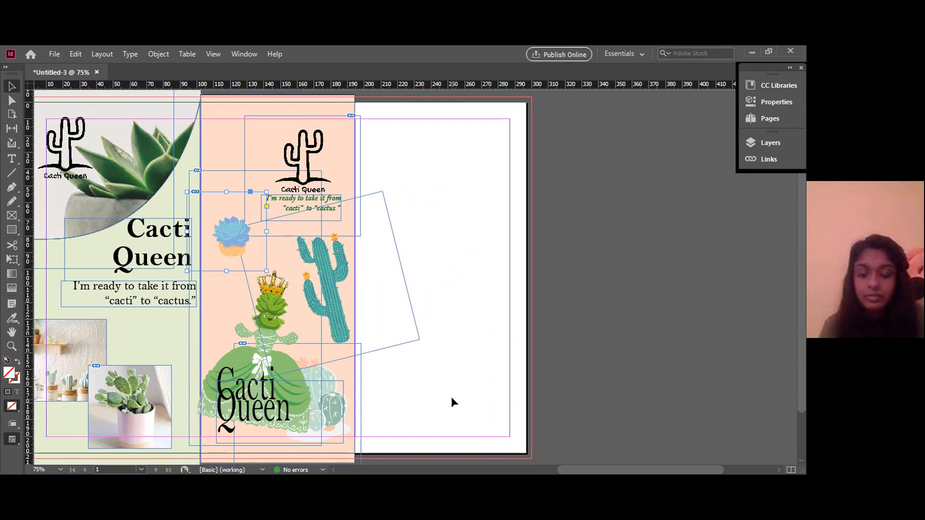
left_click(448, 393)
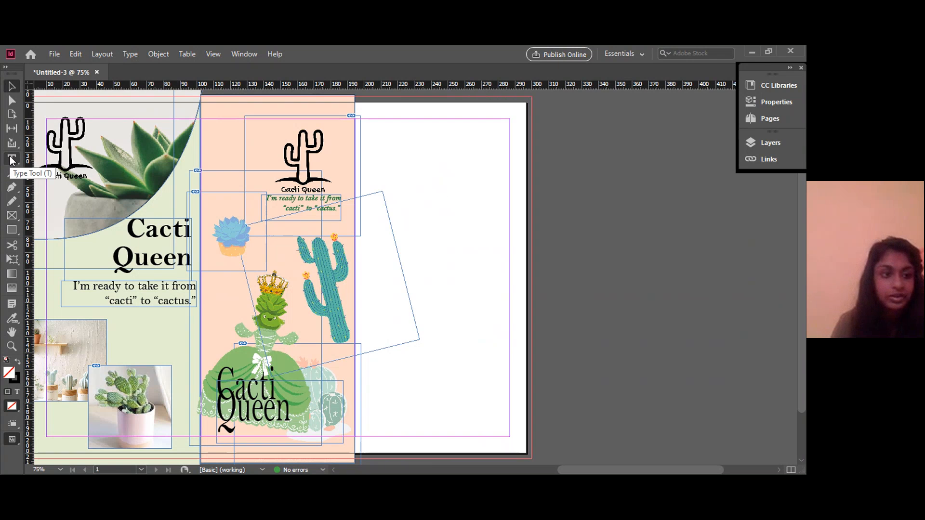
left_click(11, 230)
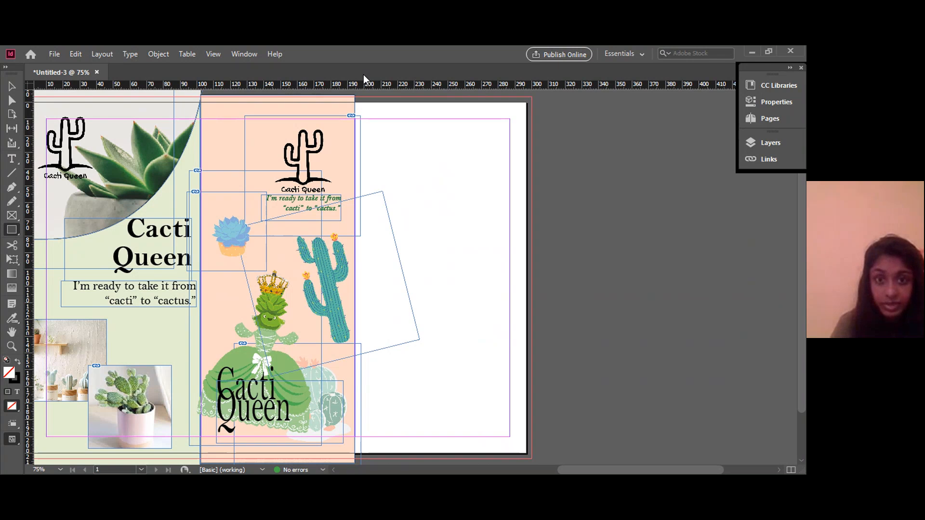
left_click_drag(357, 98, 541, 463)
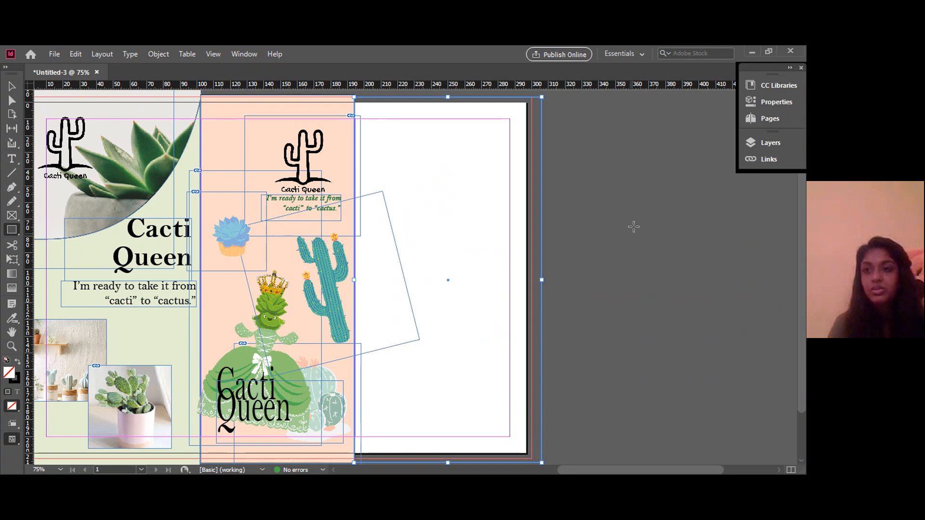
Fill the right panel rectangle with the [Black] swatch and switch its fill colour sliders to RGB.
left_click(775, 105)
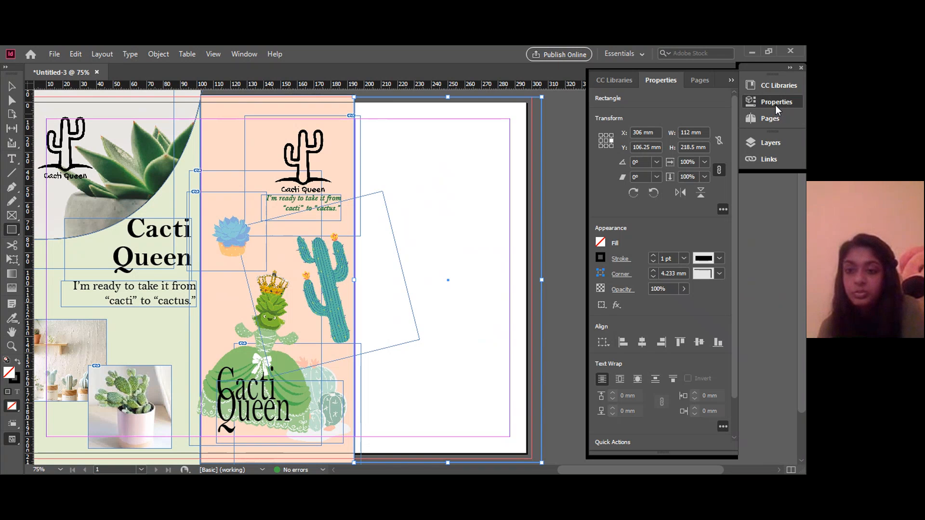
left_click(602, 243)
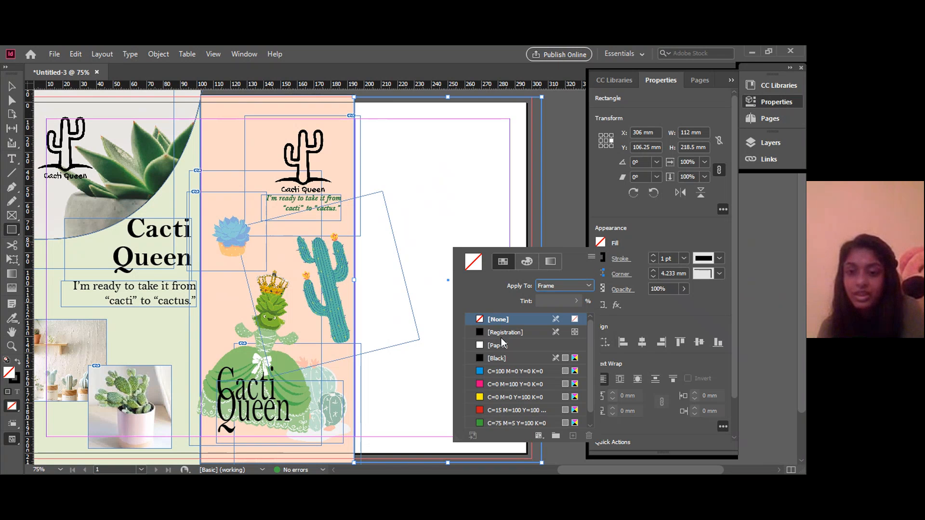
left_click(484, 359)
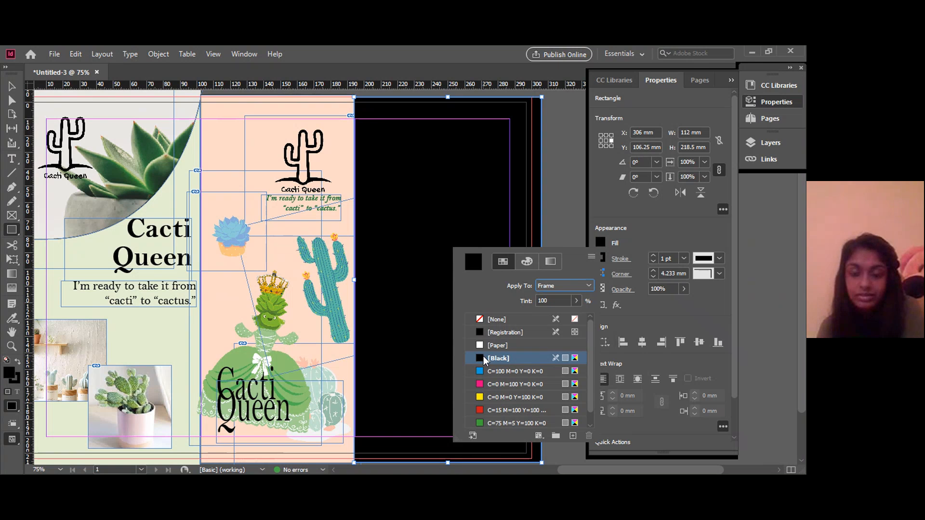
left_click(528, 263)
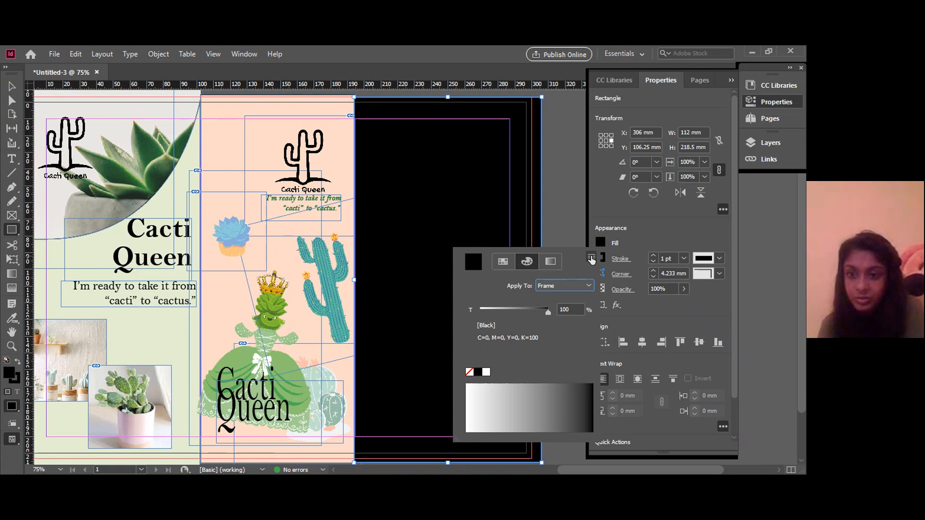
left_click(592, 260)
left_click(617, 286)
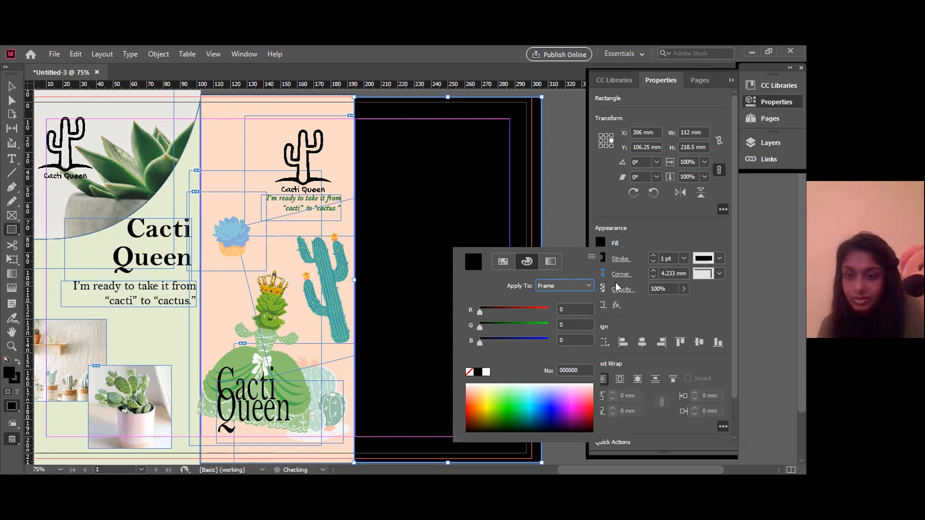
Change the right panel rectangle's fill to dark navy, hex 0f0031.
left_click(557, 419)
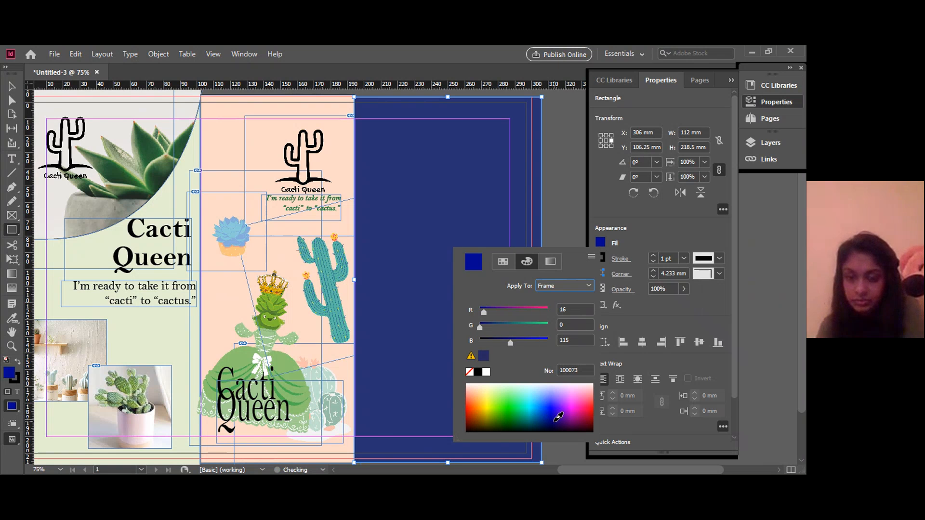
left_click(564, 421)
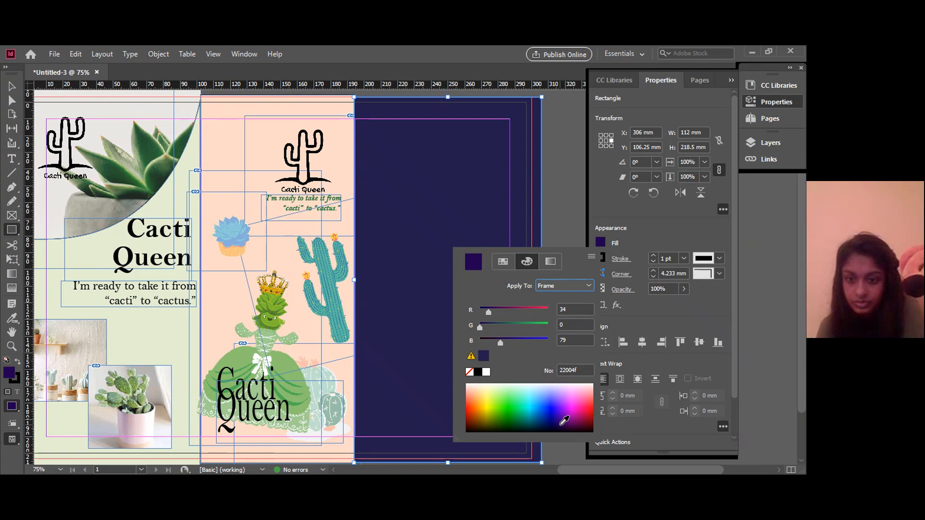
left_click(563, 424)
left_click(559, 426)
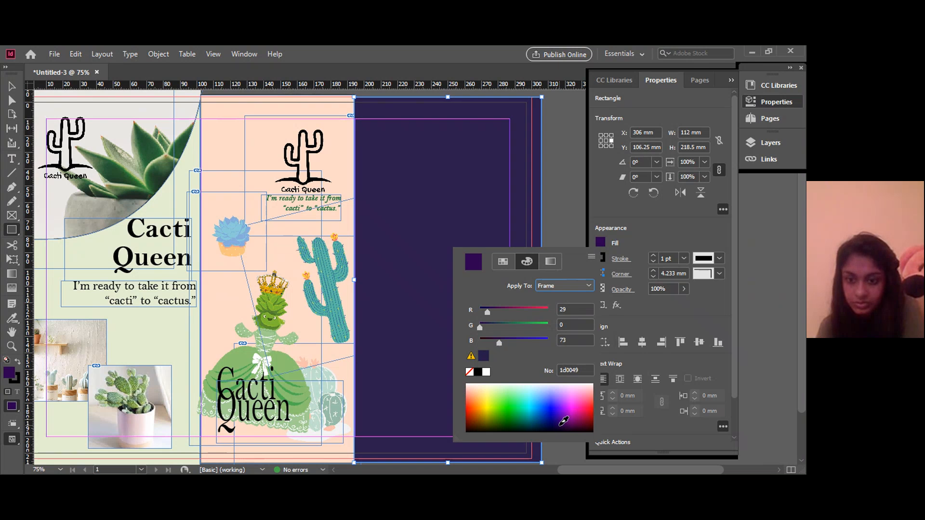
left_click(560, 424)
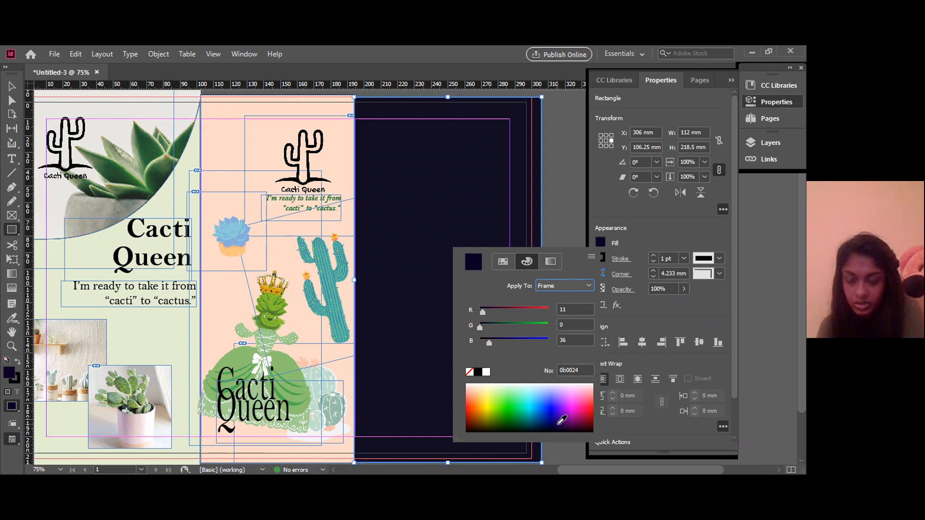
left_click(561, 422)
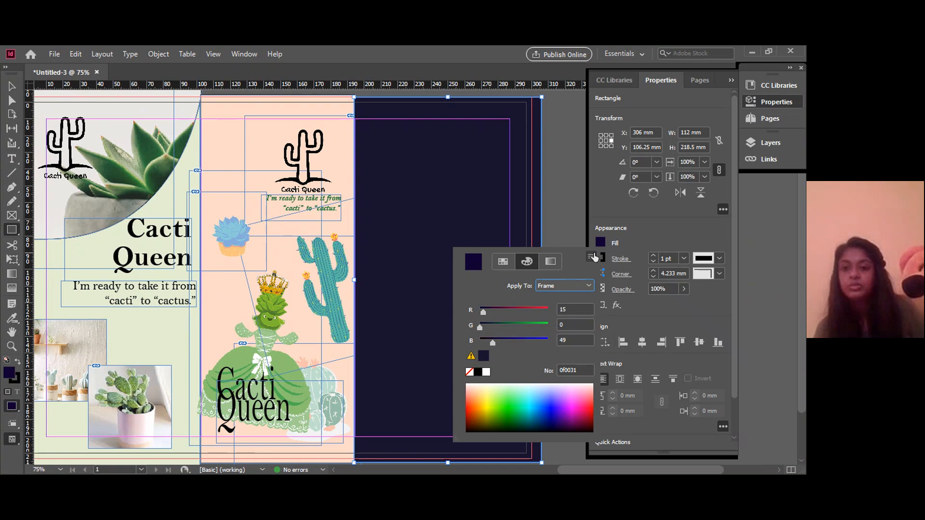
left_click(592, 257)
left_click(559, 221)
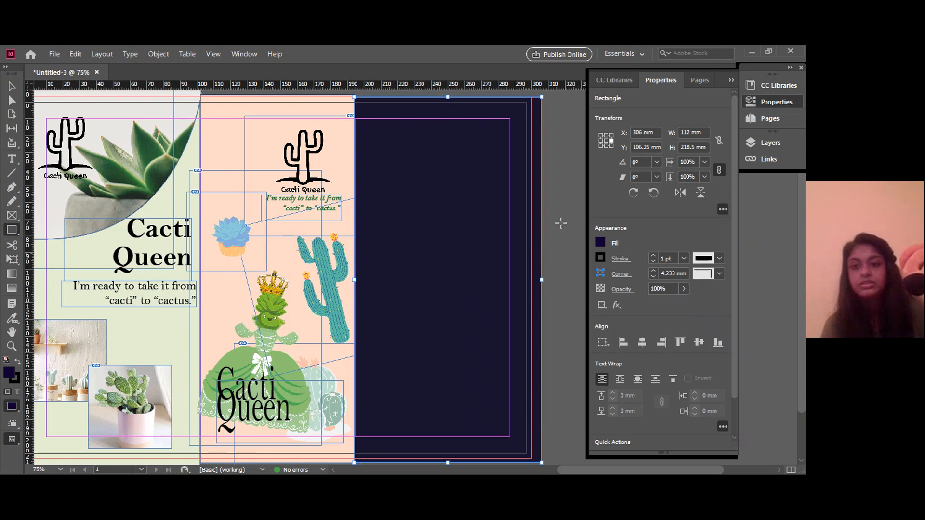
left_click(731, 82)
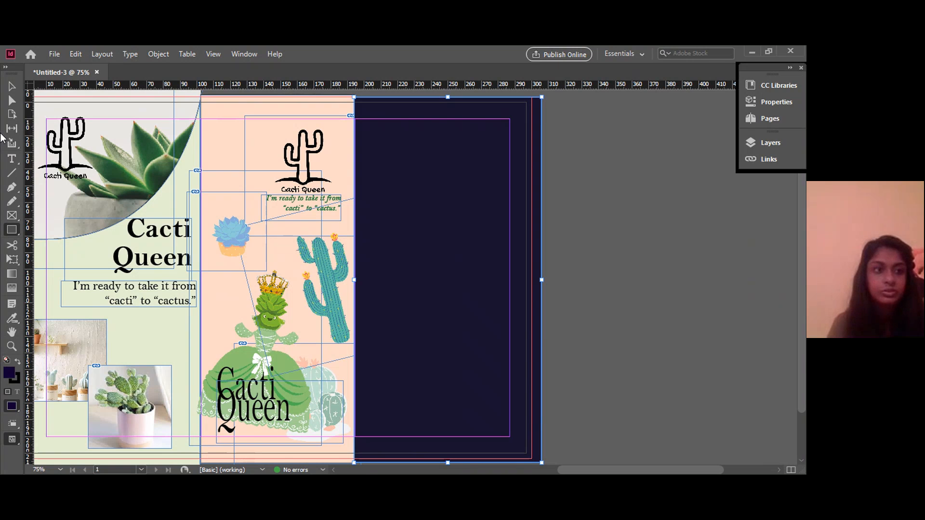
Draw an ellipse about 51.5 by 50.5 mm in the upper part of the navy panel and undo the stray extra shape.
right_click(12, 218)
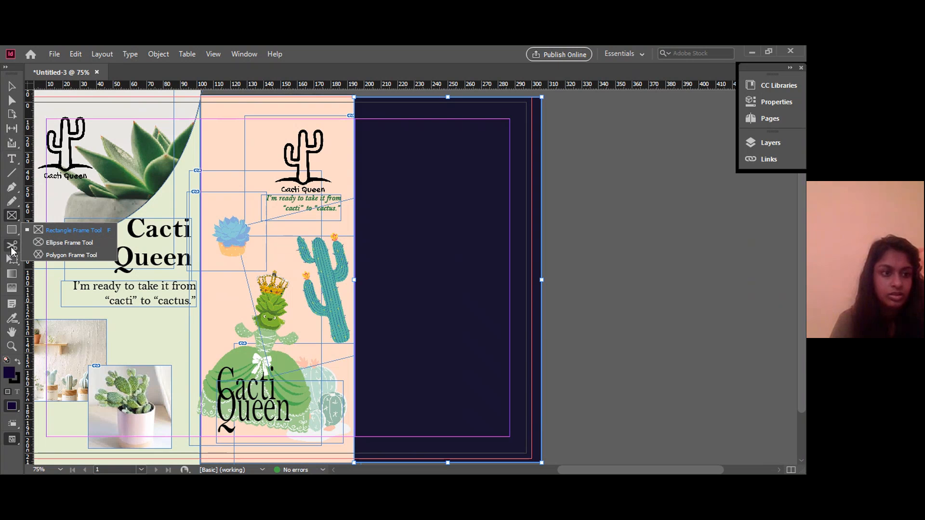
right_click(11, 232)
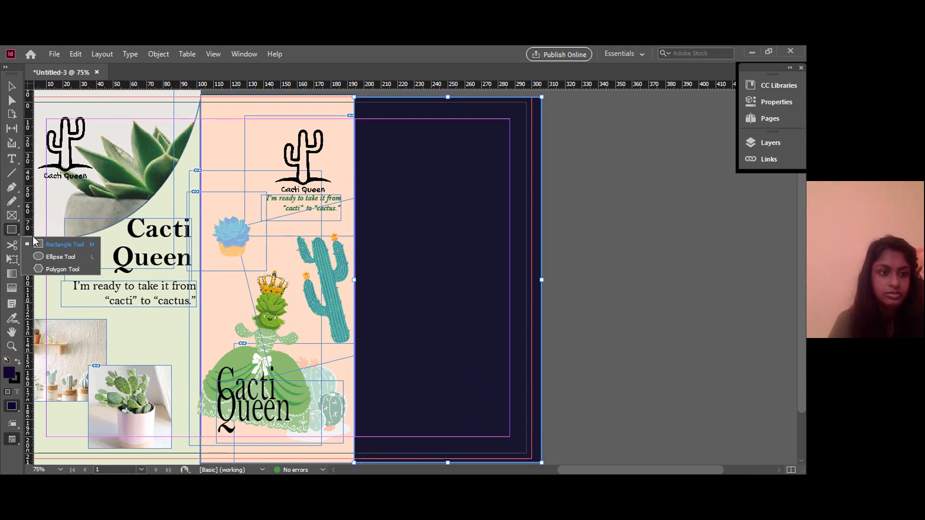
left_click(43, 258)
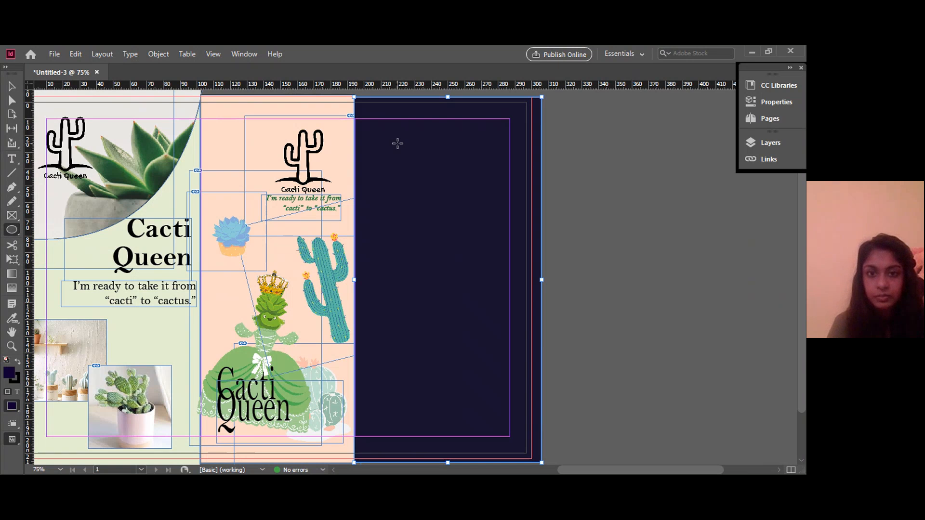
left_click_drag(402, 139, 488, 223)
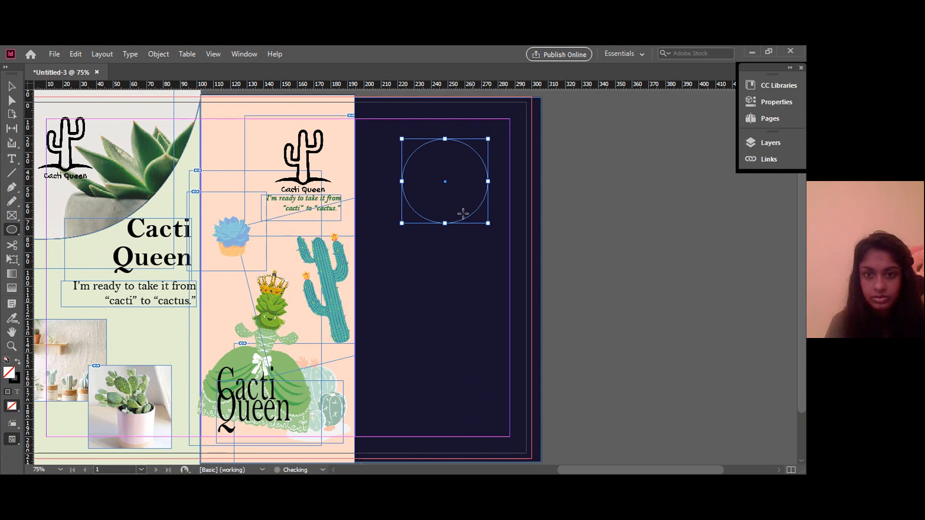
left_click_drag(445, 182, 451, 181)
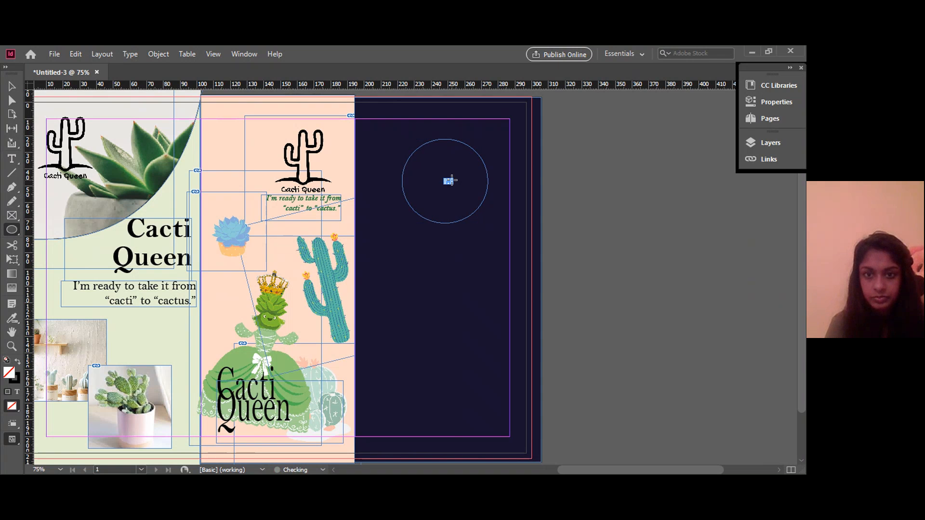
key("ctrl+z")
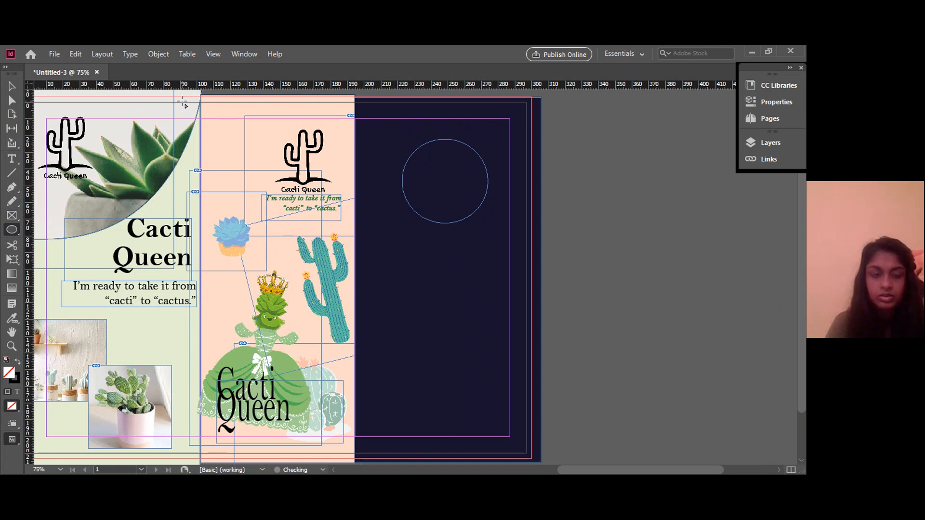
Nudge the circle up and slightly right within the navy panel, to a vertical position of about 39.5 mm.
left_click(12, 86)
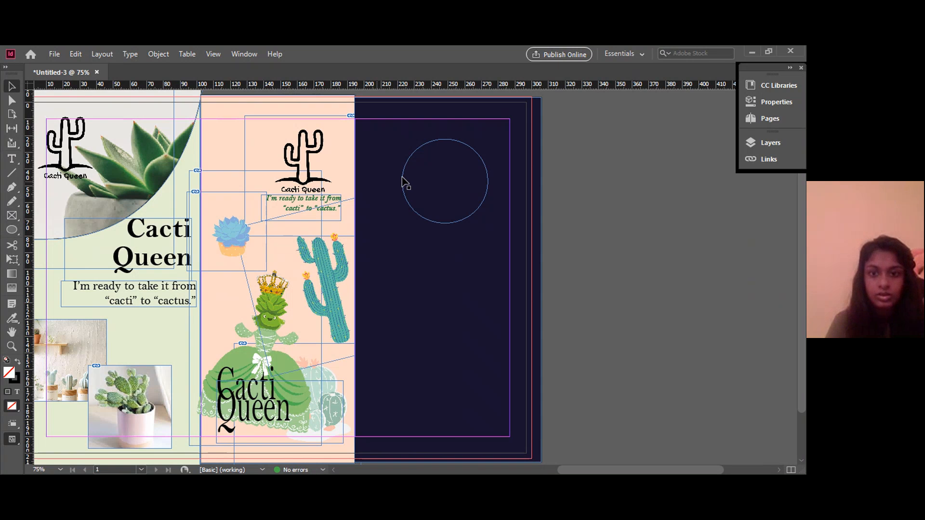
left_click(430, 177)
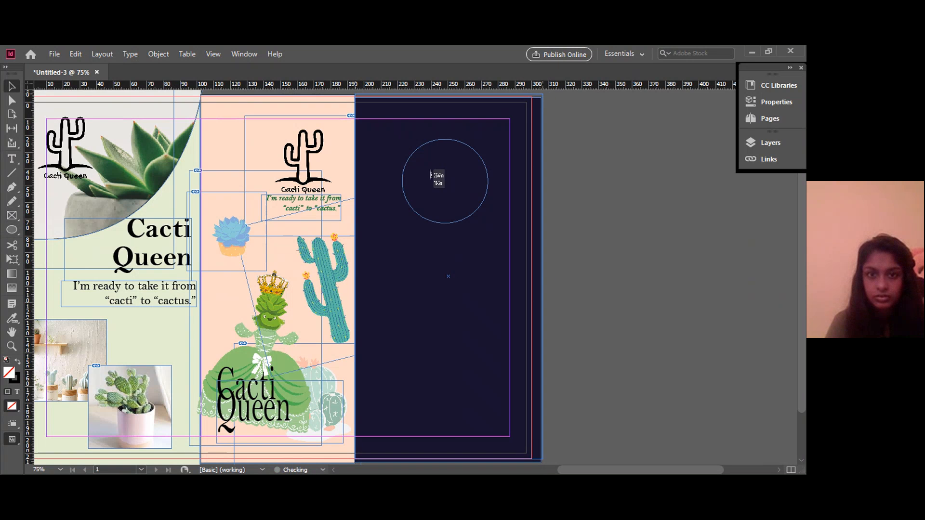
left_click(412, 208)
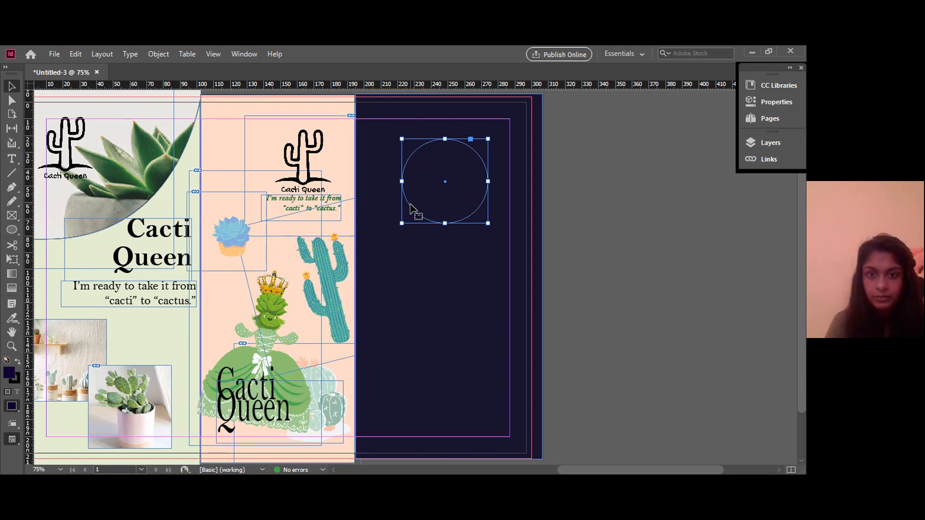
left_click_drag(436, 190, 438, 193)
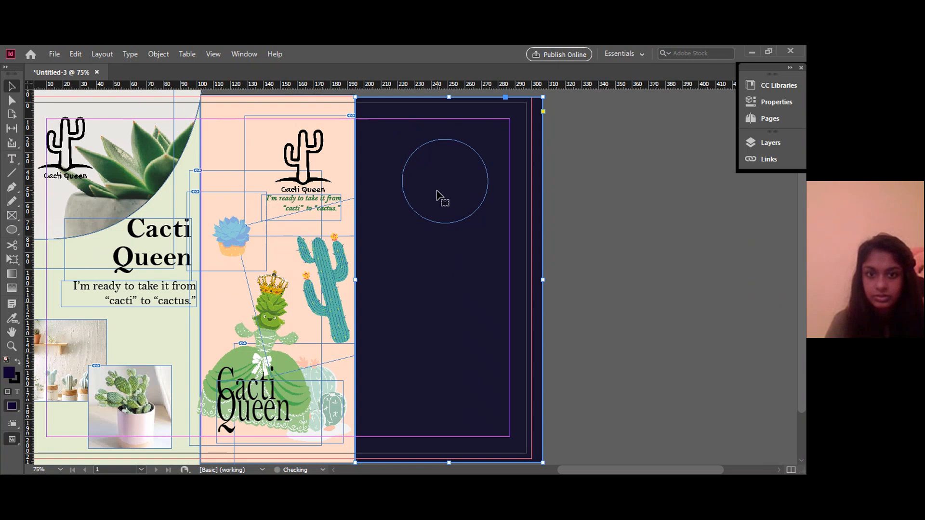
left_click(425, 221)
key("Right")
key("Right")
key("Right")
key("Right")
key("Right")
key("Right")
key("Right")
key("Right")
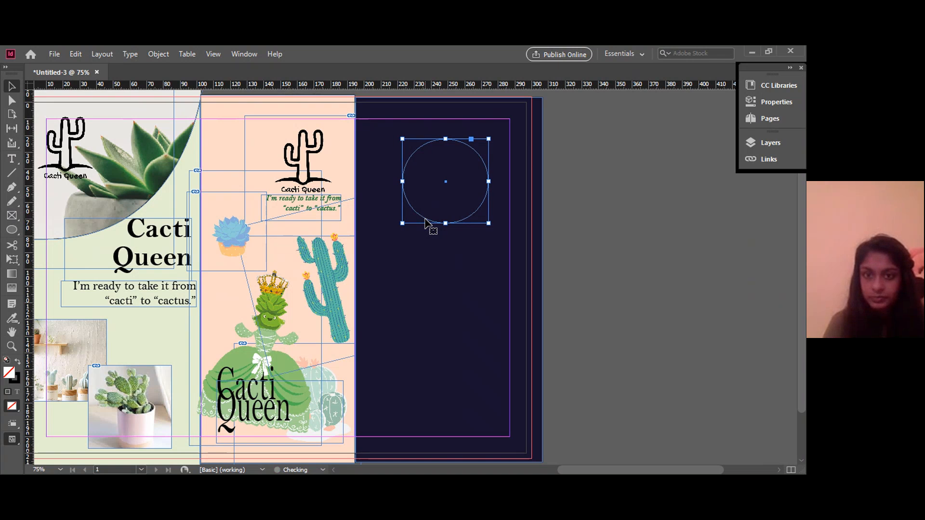
key("Up")
key("Up")
key("Up")
key("Up")
key("Up")
key("Left")
key("Left")
key("Left")
key("Left")
key("Up")
key("Up")
key("Up")
key("Up")
key("Up")
key("Up")
key("Up")
key("Up")
key("Up")
key("Up")
key("Up")
key("Up")
key("Up")
key("Up")
key("Up")
key("Up")
key("Up")
key("Up")
key("Up")
key("Up")
key("Up")
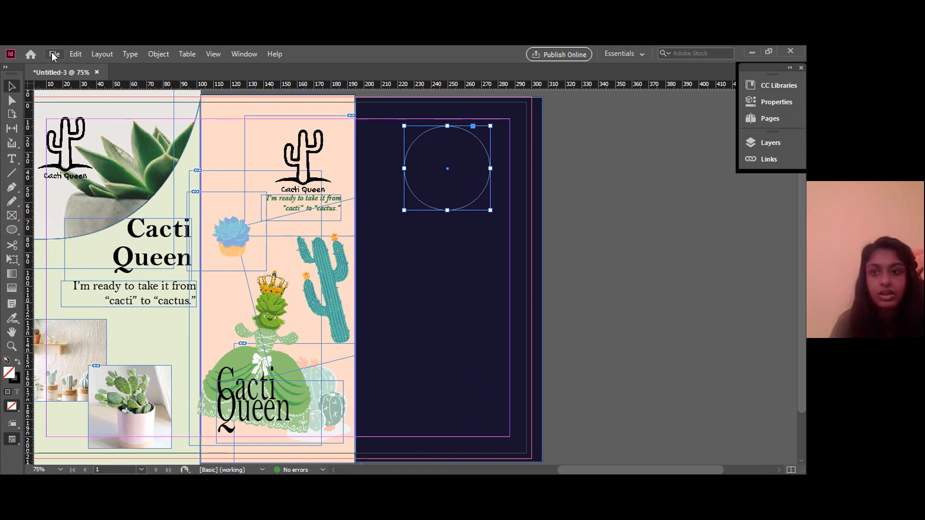
Fill the circle on the navy panel with the white [Paper] swatch.
left_click(777, 102)
left_click(601, 243)
left_click(484, 347)
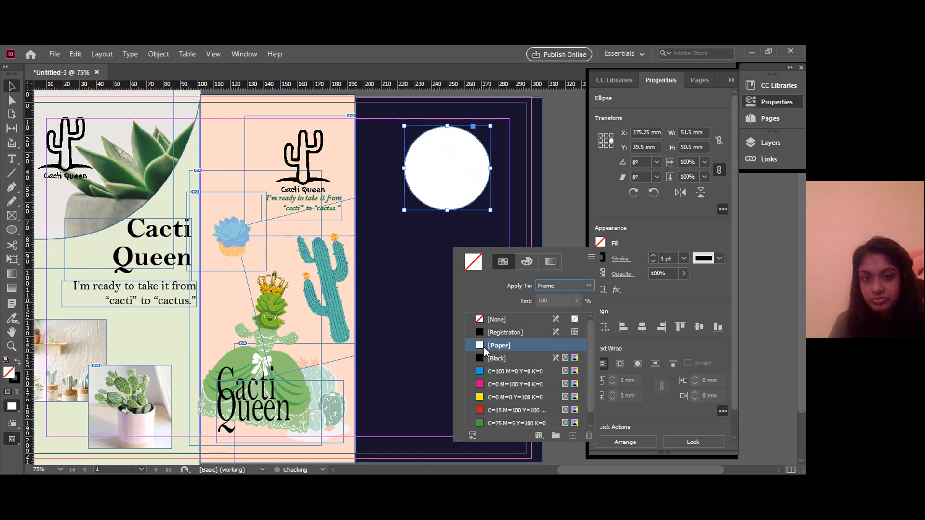
Place the black Cacti Queen cactus logo image inside the white circle on the navy panel.
left_click(55, 55)
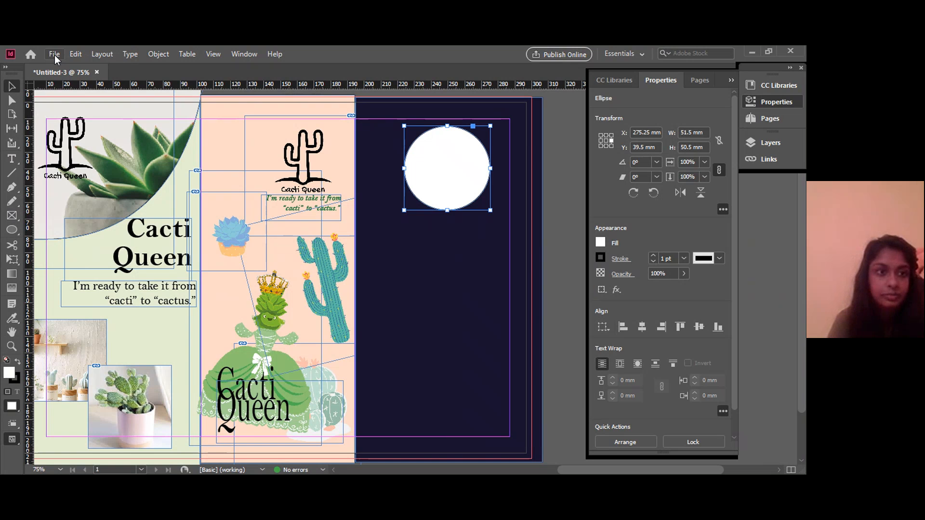
left_click(54, 55)
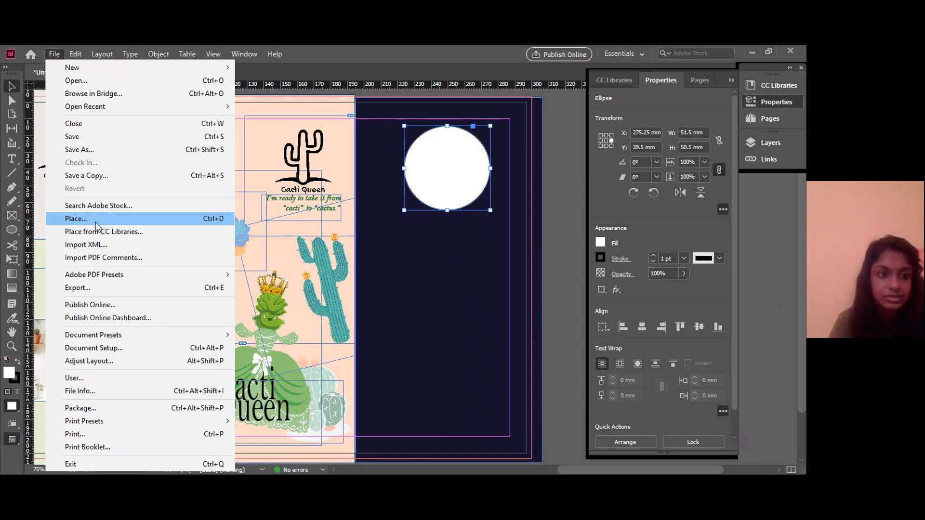
left_click(96, 221)
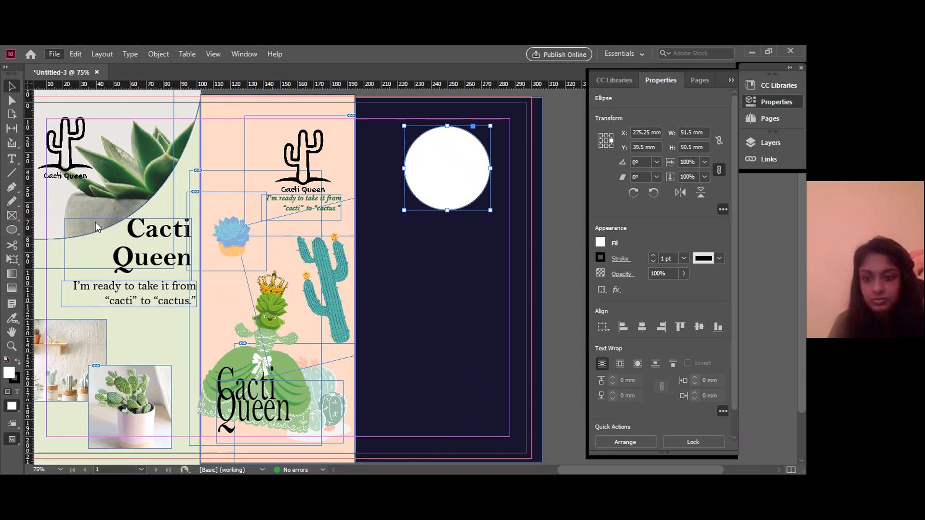
double_click(538, 307)
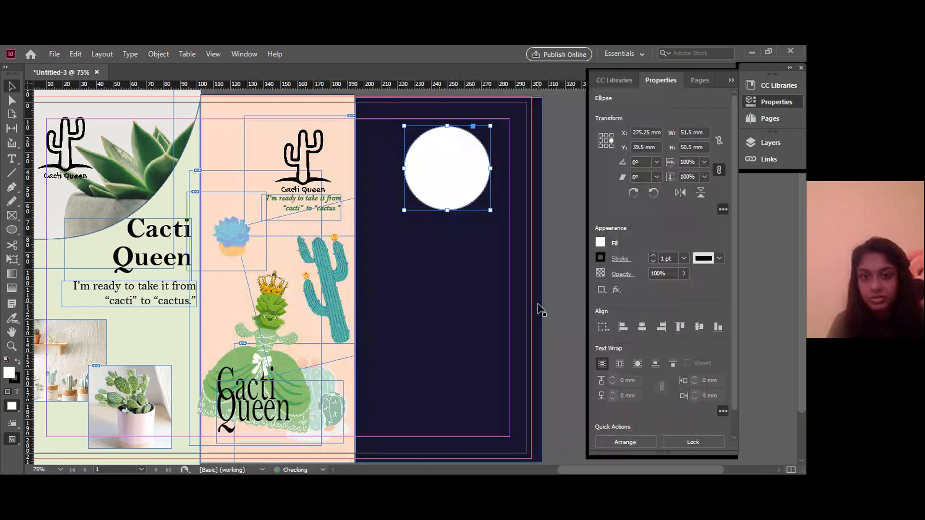
Scale the logo image inside the white circle down to about 59.8 mm square and centre it in the circle.
double_click(464, 192)
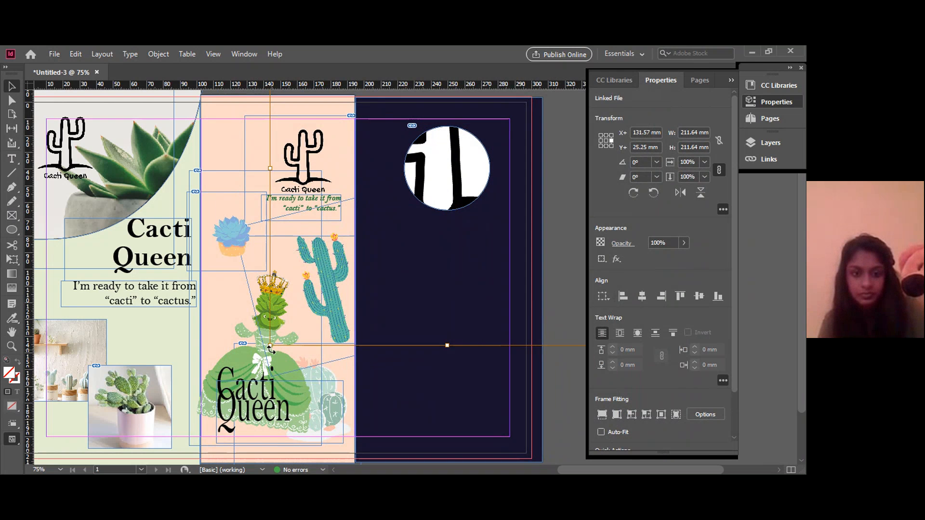
left_click_drag(270, 345, 377, 237)
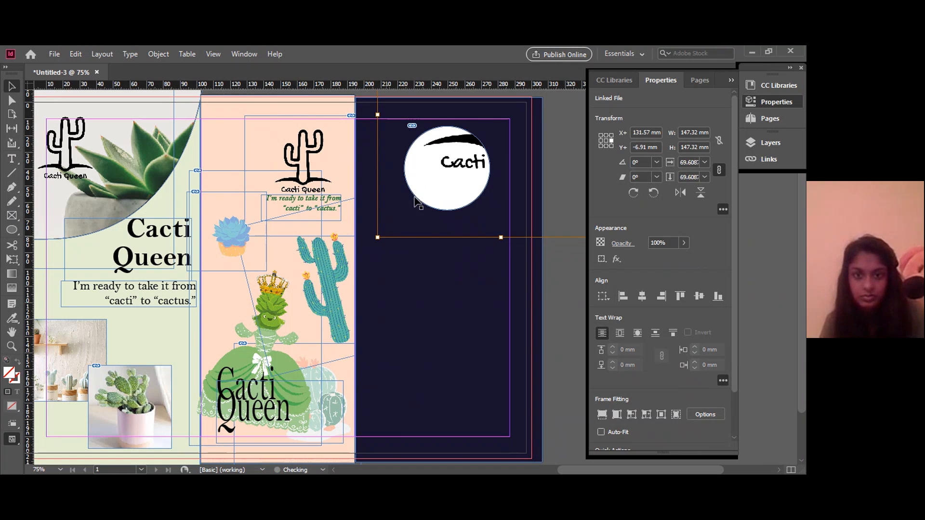
left_click_drag(430, 179, 344, 295)
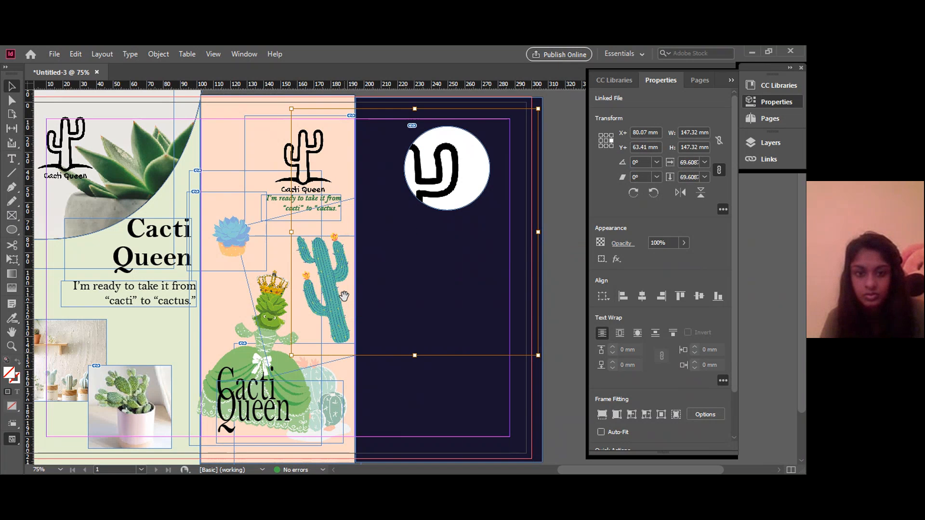
left_click_drag(291, 355, 410, 236)
left_click_drag(538, 109, 511, 136)
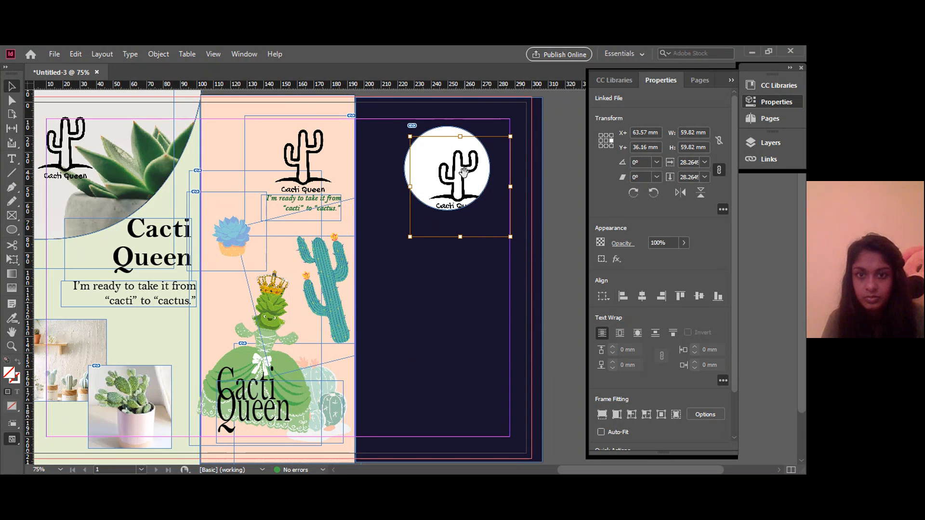
left_click_drag(461, 173, 455, 162)
left_click(557, 196)
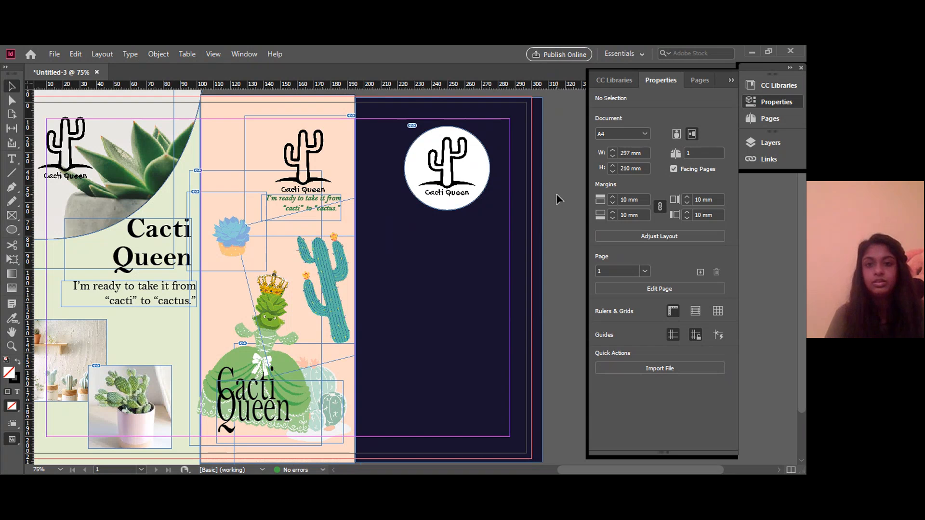
Draw an ellipse about 69.5 by 94.5 mm below the logo circle, extending past the navy panel's outer edge.
left_click(9, 234)
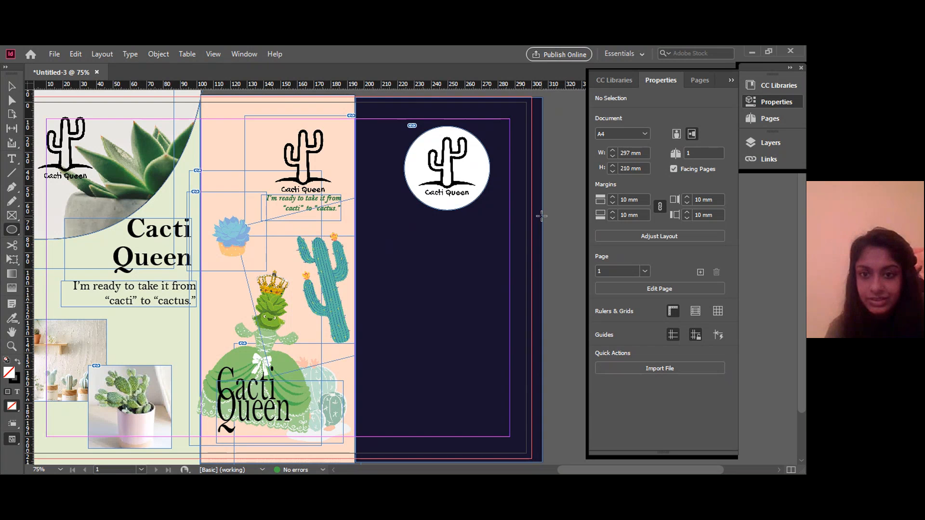
left_click_drag(465, 218, 581, 376)
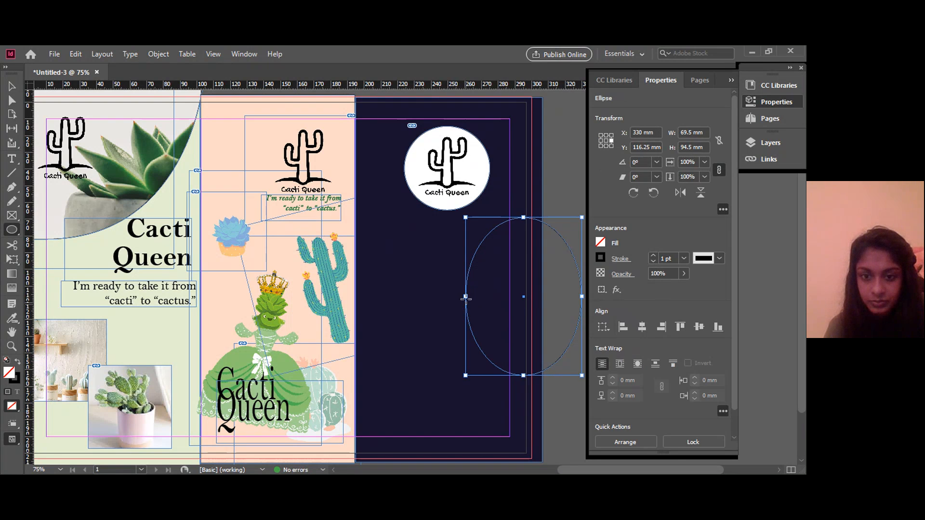
key("ctrl+shift+a")
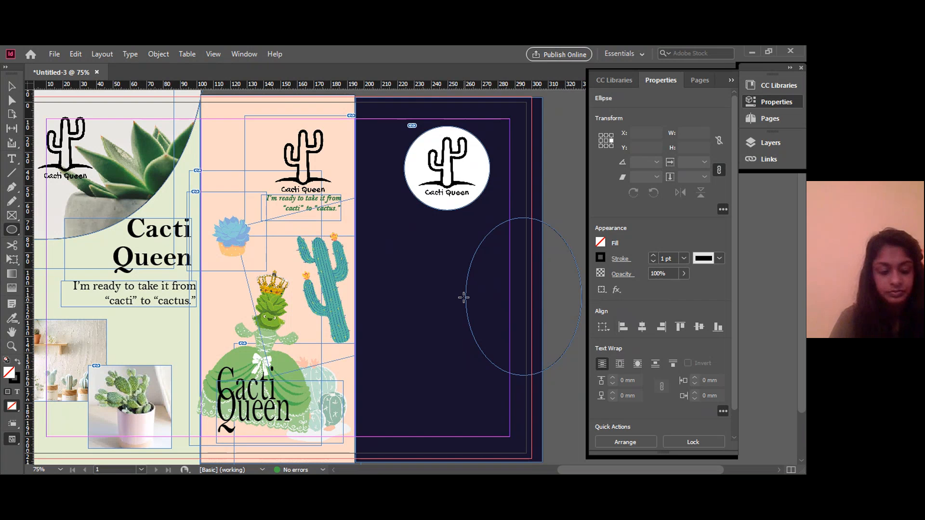
Enlarge the new ellipse to about 98 by 101.5 mm, extending it inward and downward.
left_click(10, 87)
left_click(551, 231)
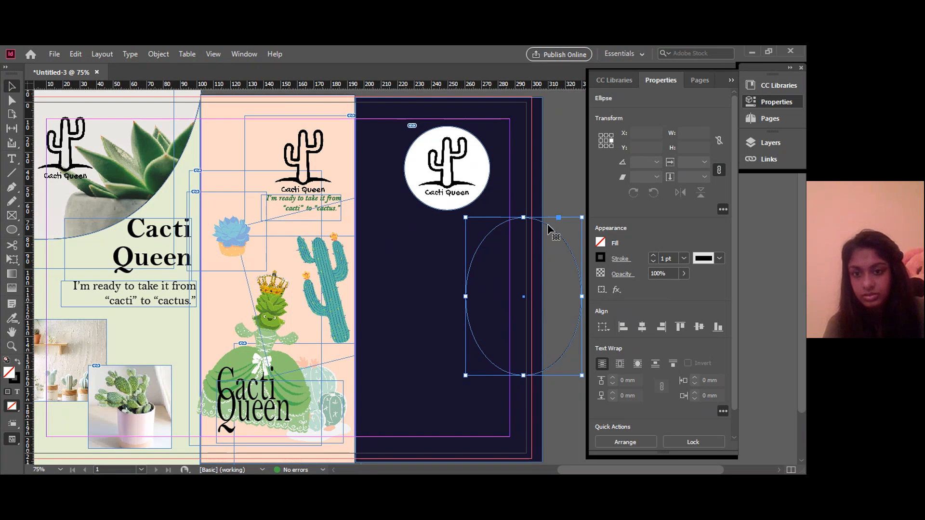
left_click_drag(466, 298, 439, 297)
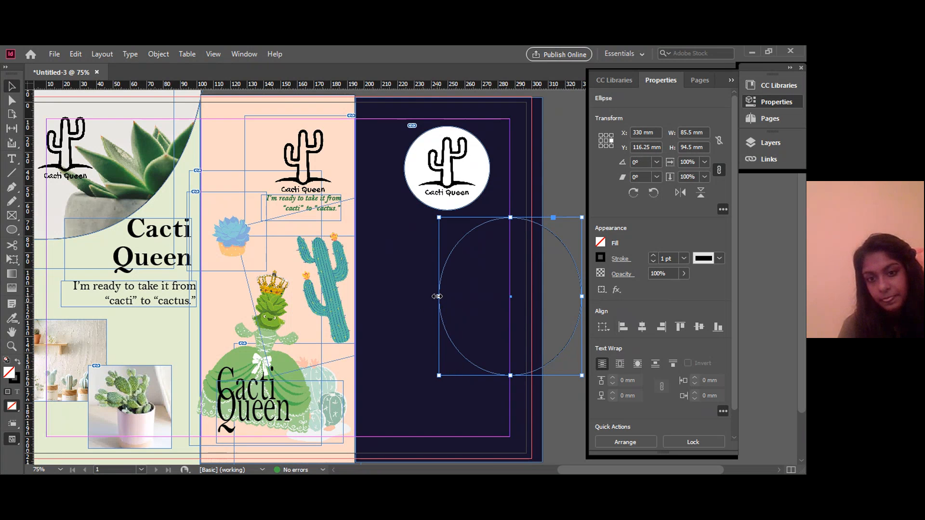
left_click_drag(439, 296, 418, 297)
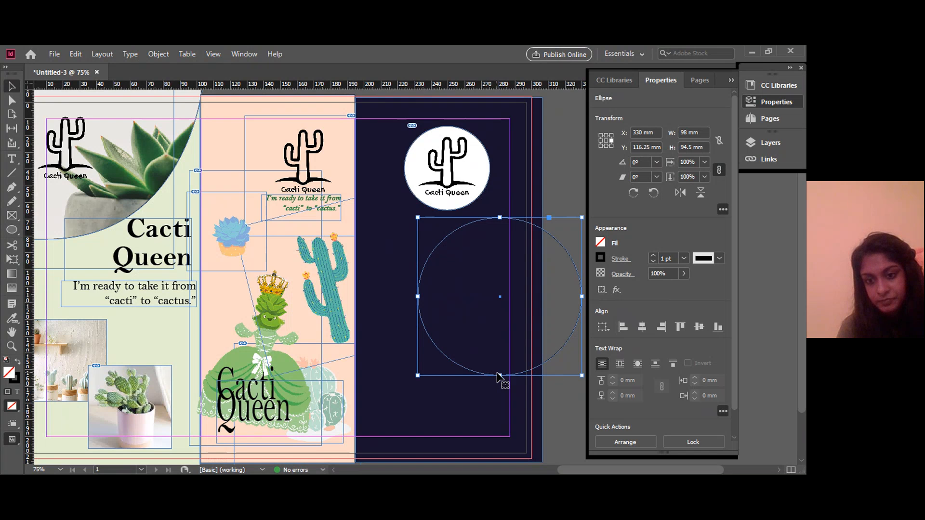
left_click_drag(498, 376, 512, 387)
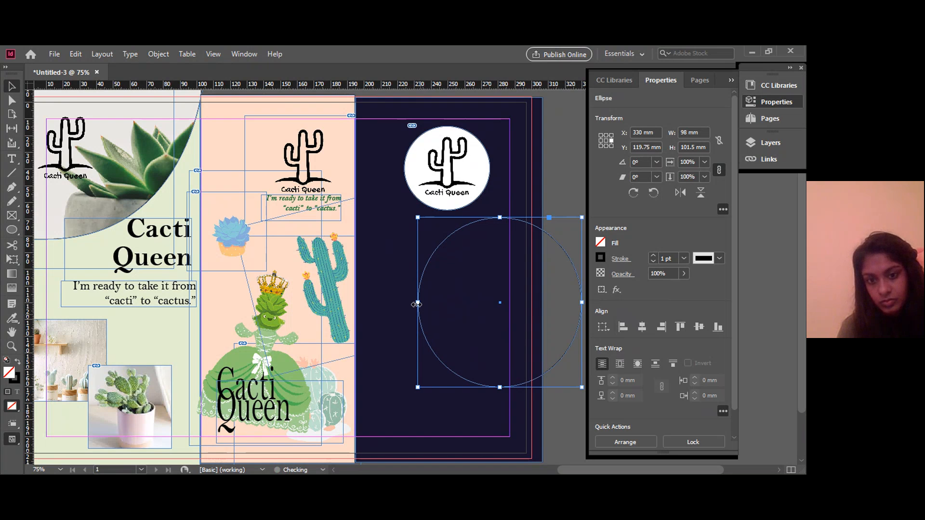
Move the large ellipse up and slightly outward to about X 336 mm, Y 75.75 mm, overlapping the logo circle.
left_click_drag(430, 316, 439, 314)
key("ctrl+z")
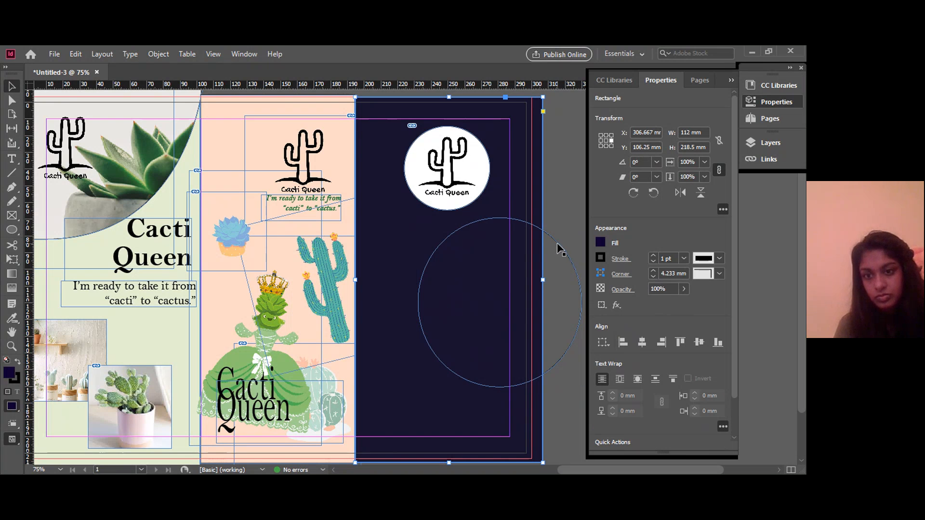
left_click_drag(557, 247, 570, 175)
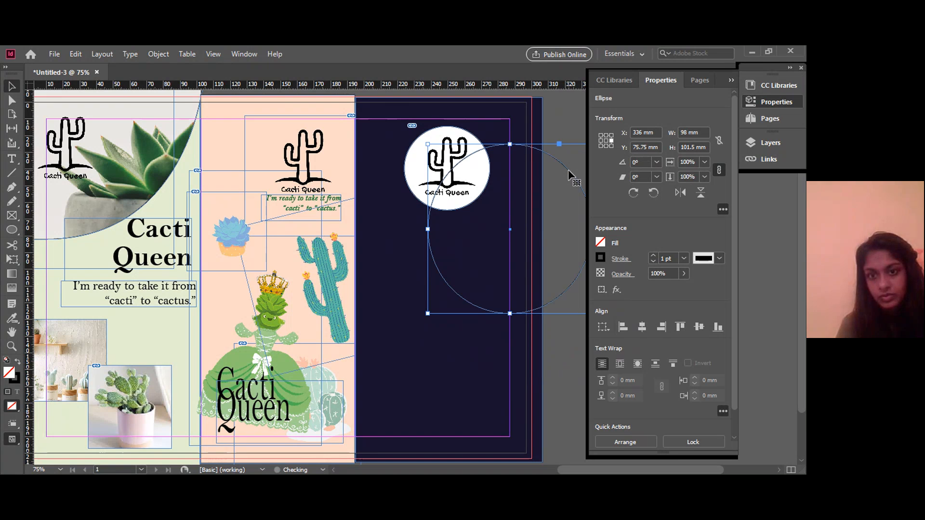
Place the round green cactus photo, file 10 from the cactus folder, inside the large ellipse.
left_click(60, 55)
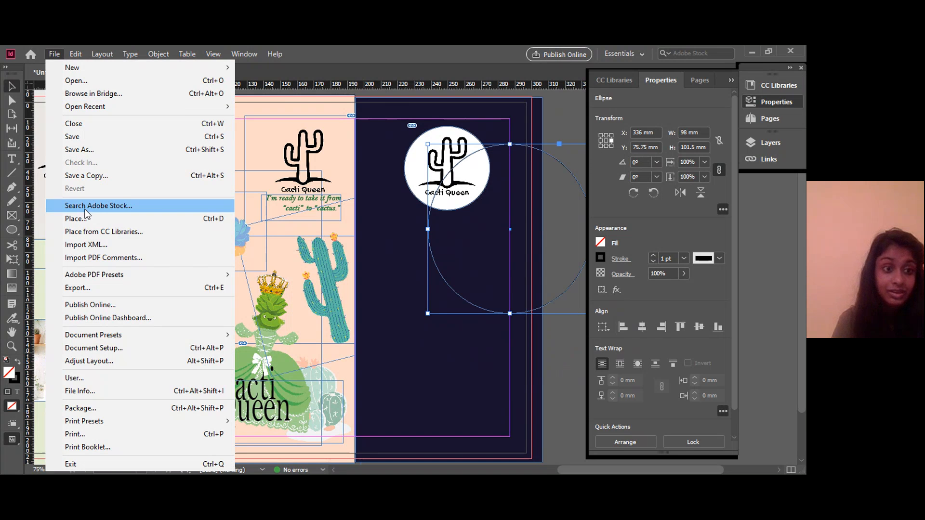
left_click(77, 219)
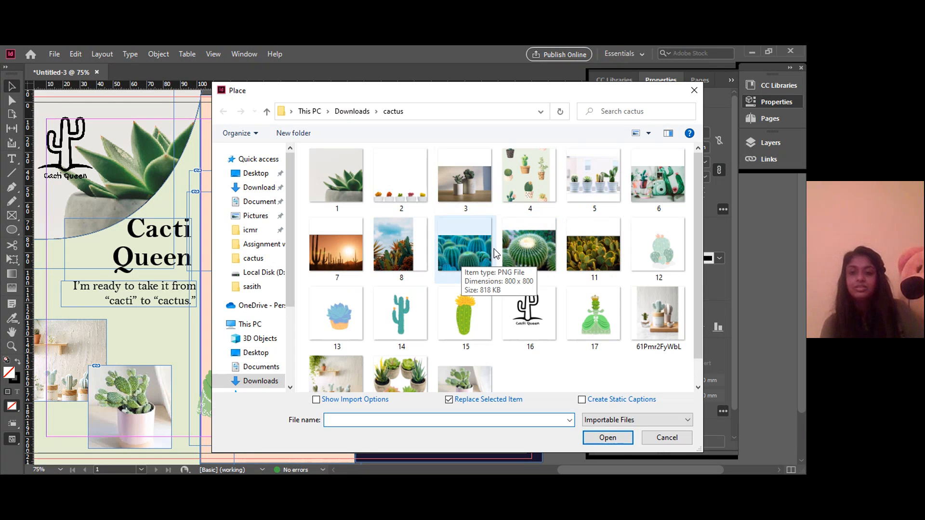
left_click(531, 247)
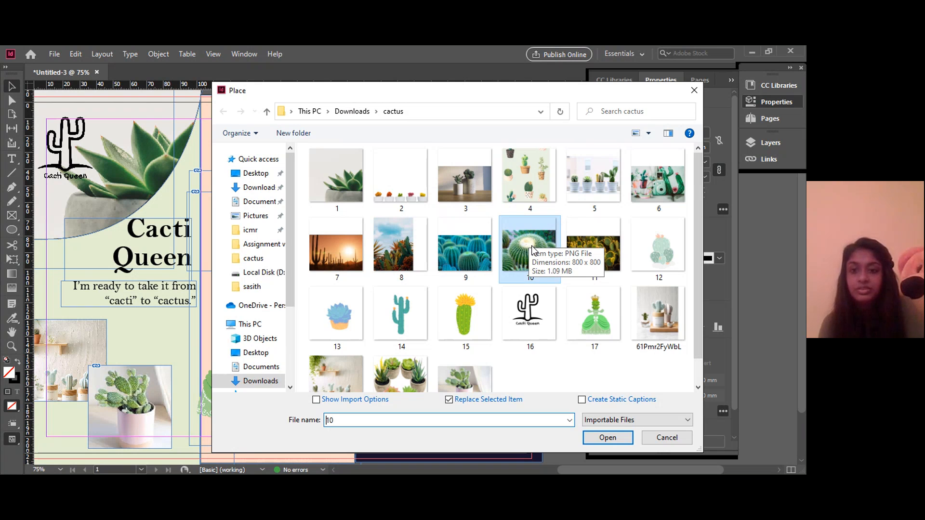
double_click(532, 247)
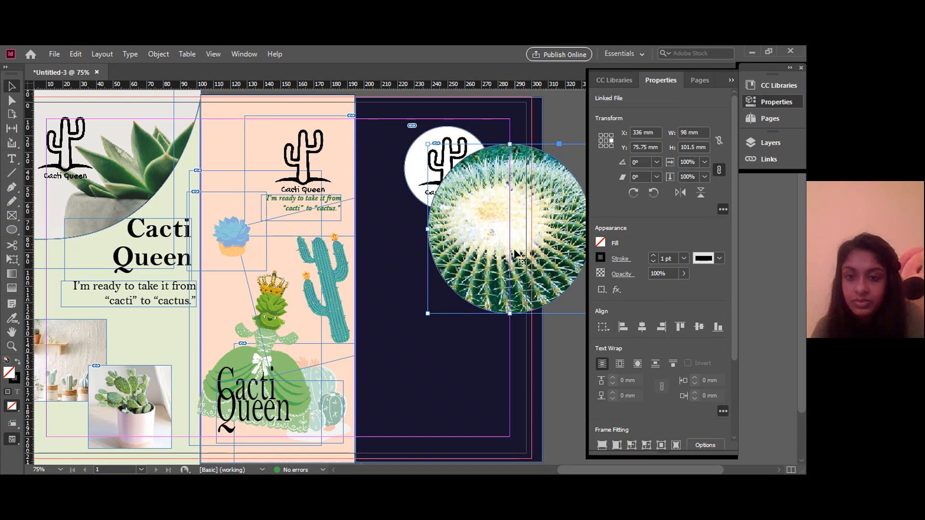
Scale the cactus photo down to about 145 by 146 mm and reposition it within the large ellipse.
left_click(514, 249)
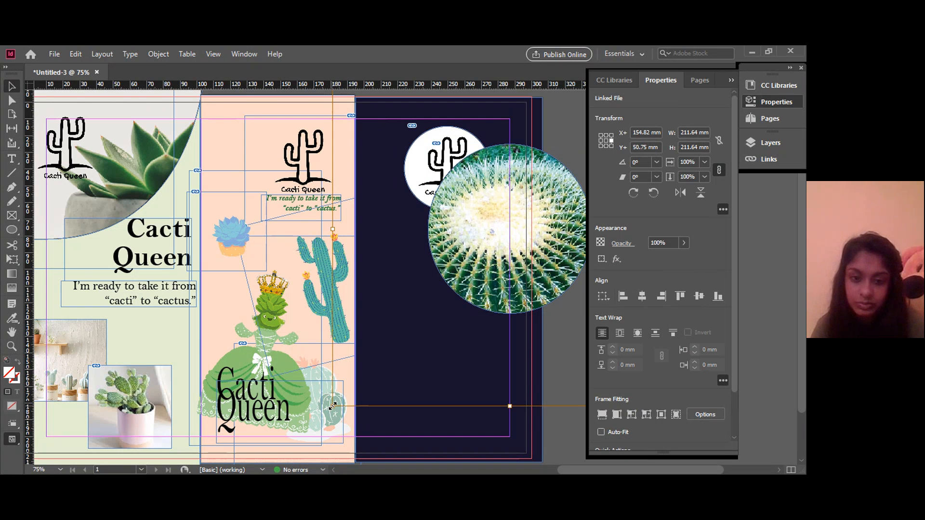
left_click_drag(335, 405, 424, 326)
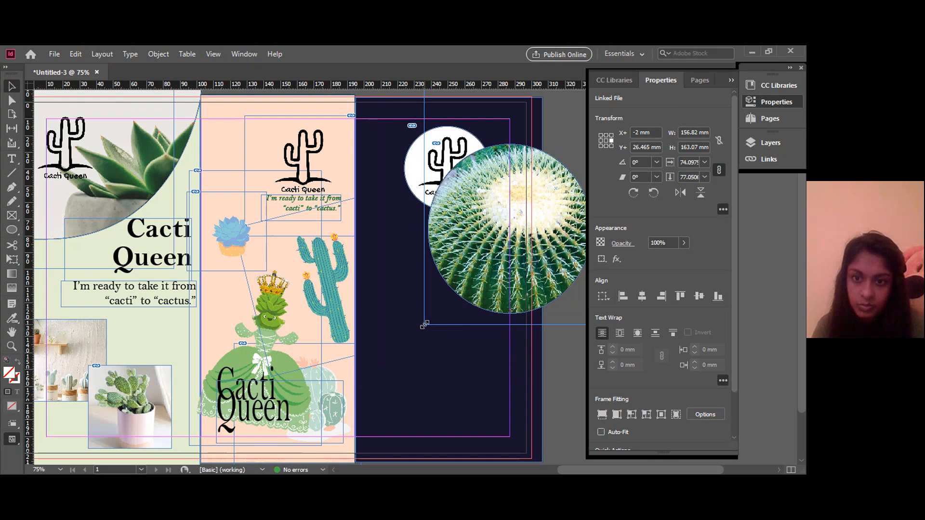
left_click_drag(490, 256, 457, 279)
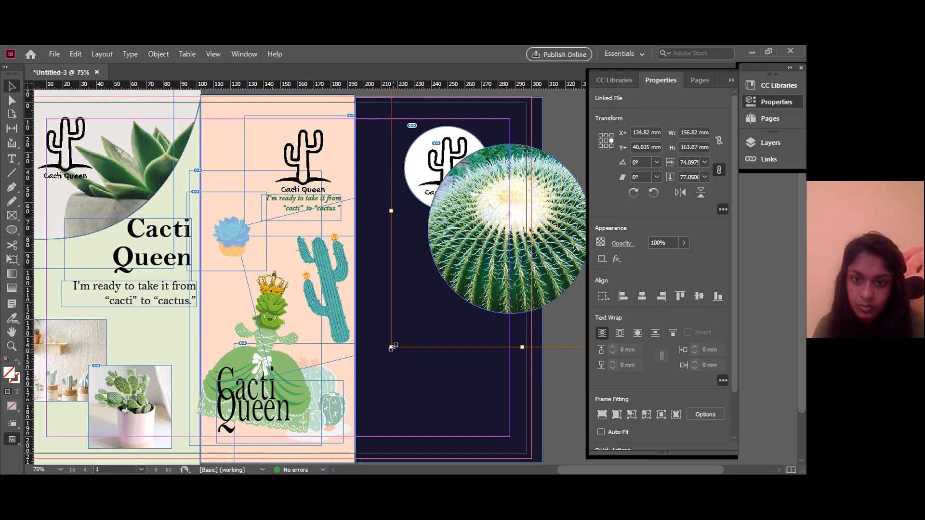
left_click_drag(391, 347, 409, 319)
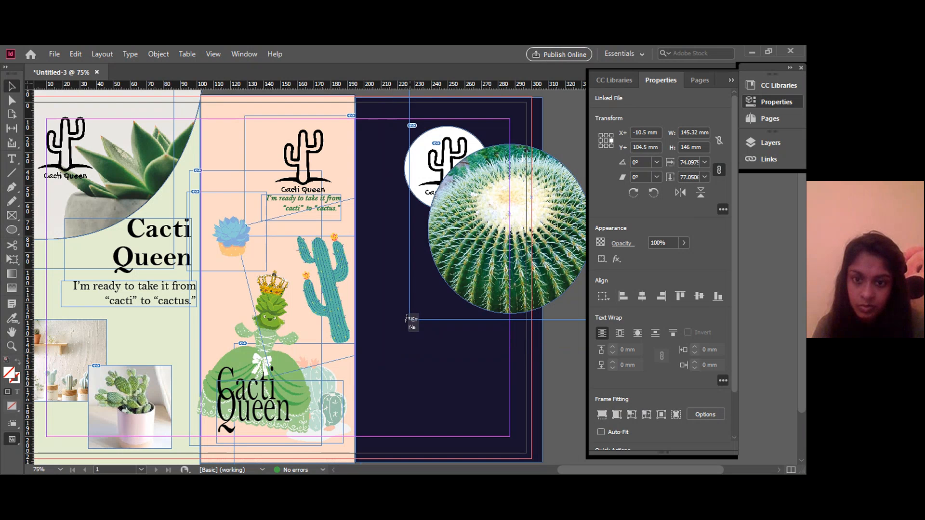